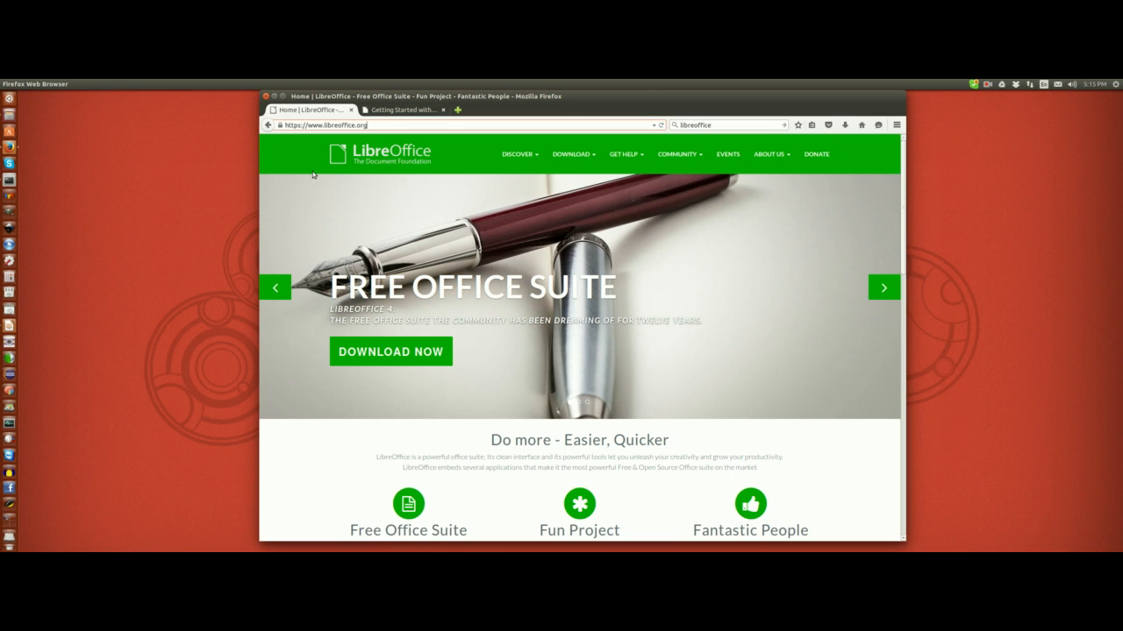
pyautogui.moveTo(323, 126); pyautogui.dragTo(339, 154)
pyautogui.moveTo(307, 124); pyautogui.dragTo(383, 125)
pyautogui.click(325, 125)
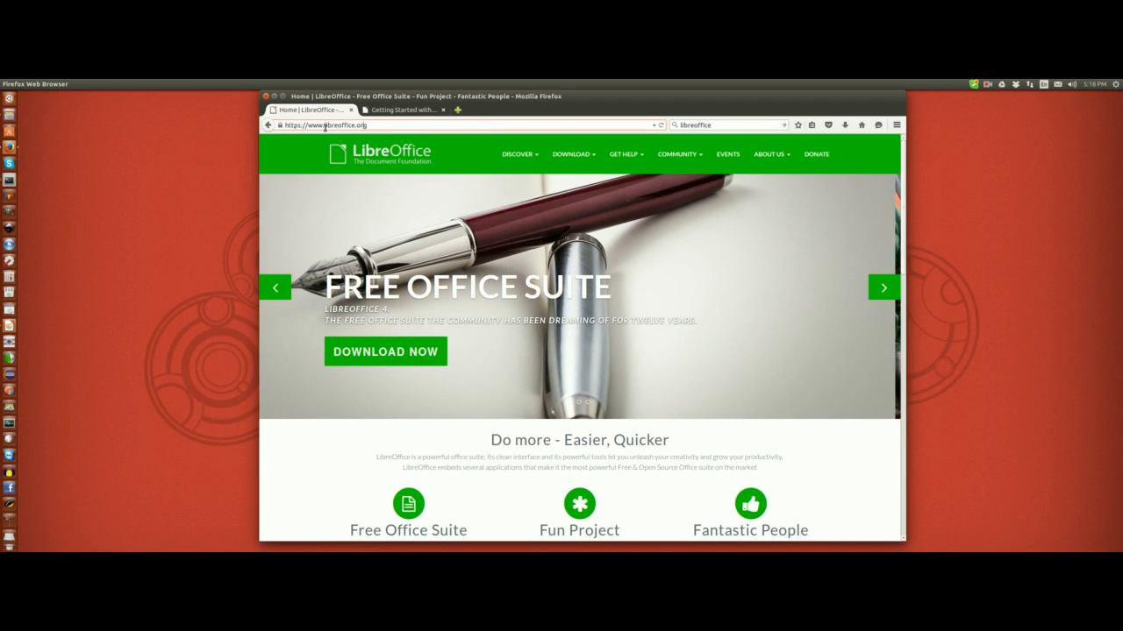
pyautogui.moveTo(323, 126); pyautogui.dragTo(370, 126)
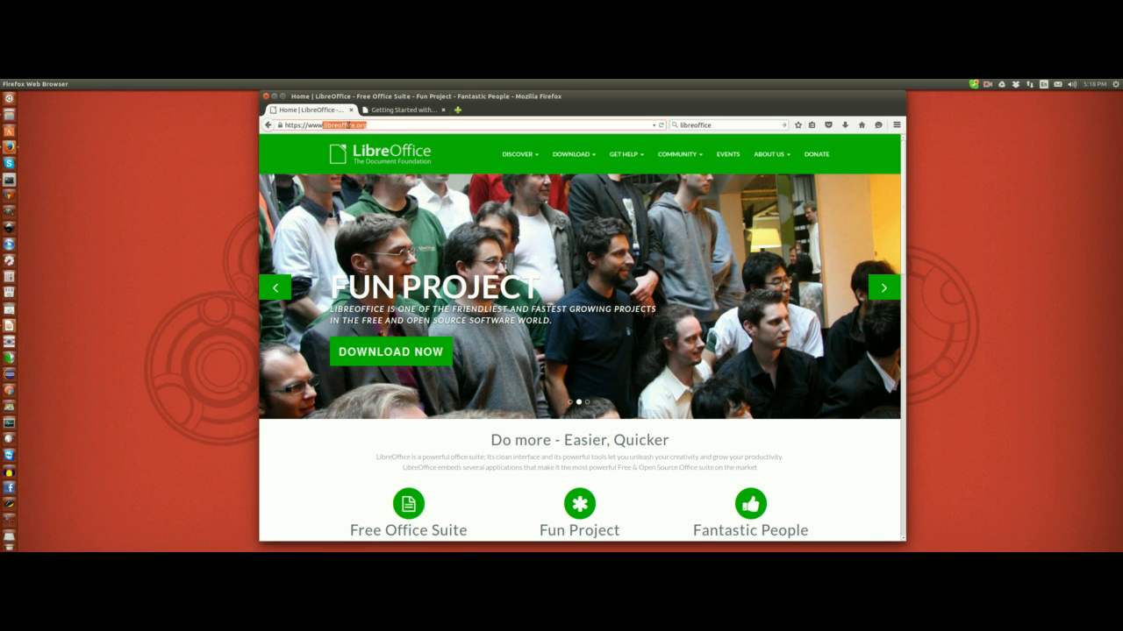
pyautogui.click(368, 125)
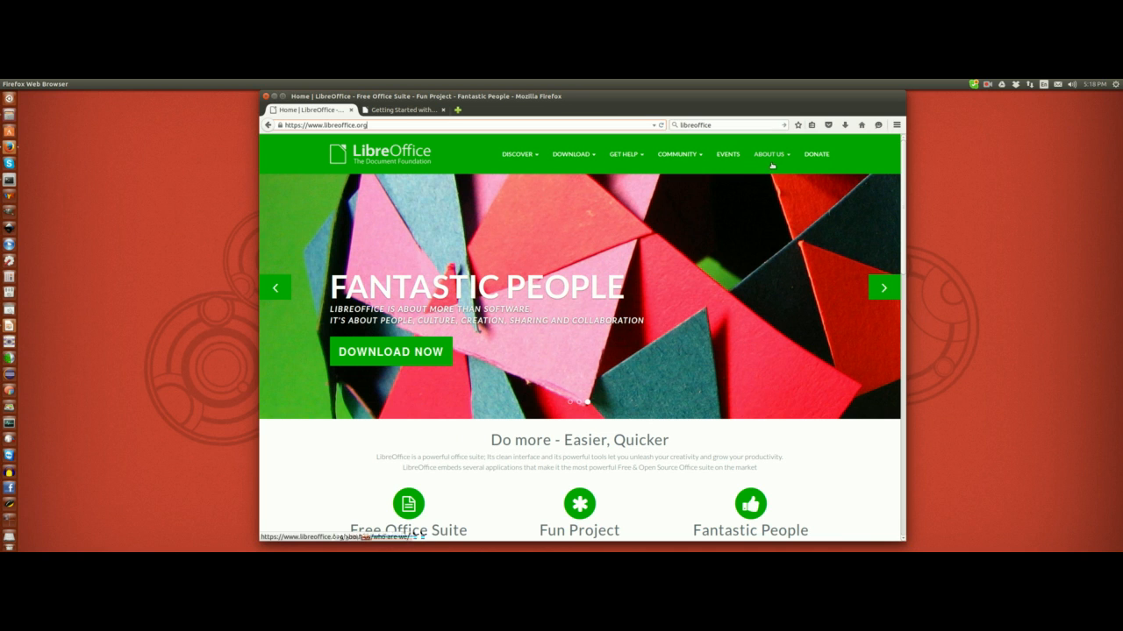
# Open the Documentation page under the site's Get Help section and view the Getting Started Guide PDF's cover page
pyautogui.click(623, 155)
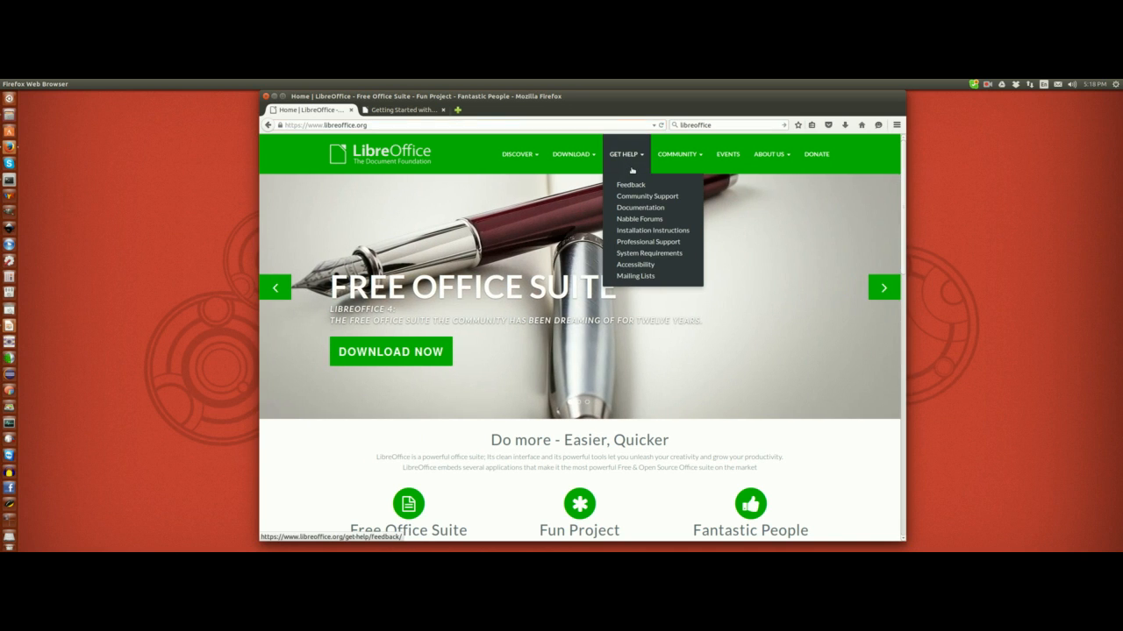
pyautogui.click(641, 211)
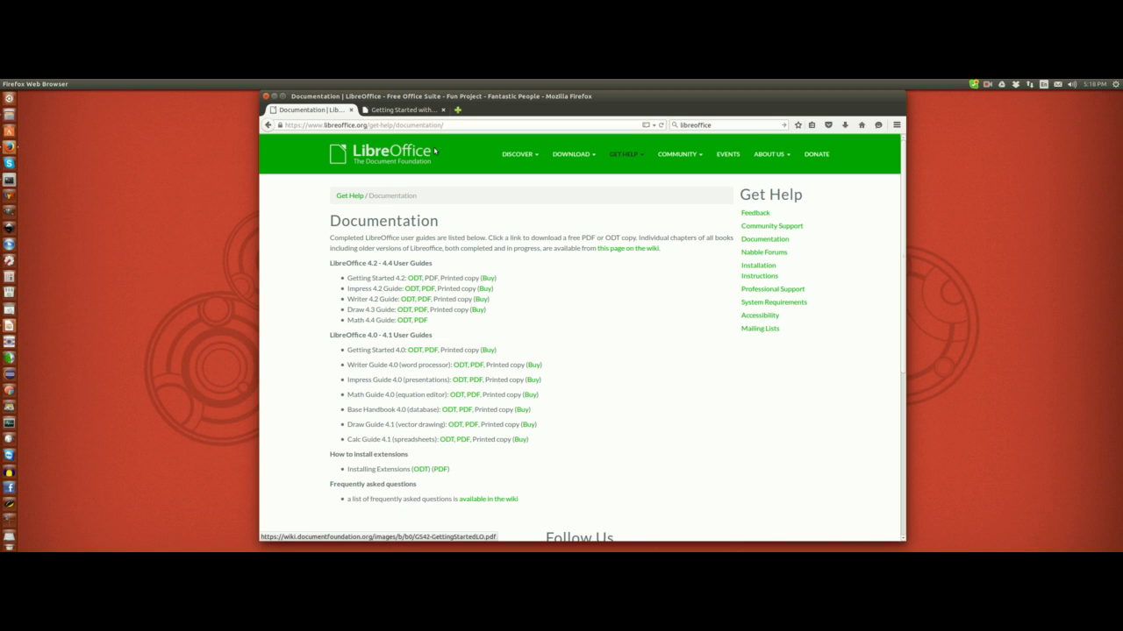
pyautogui.click(418, 110)
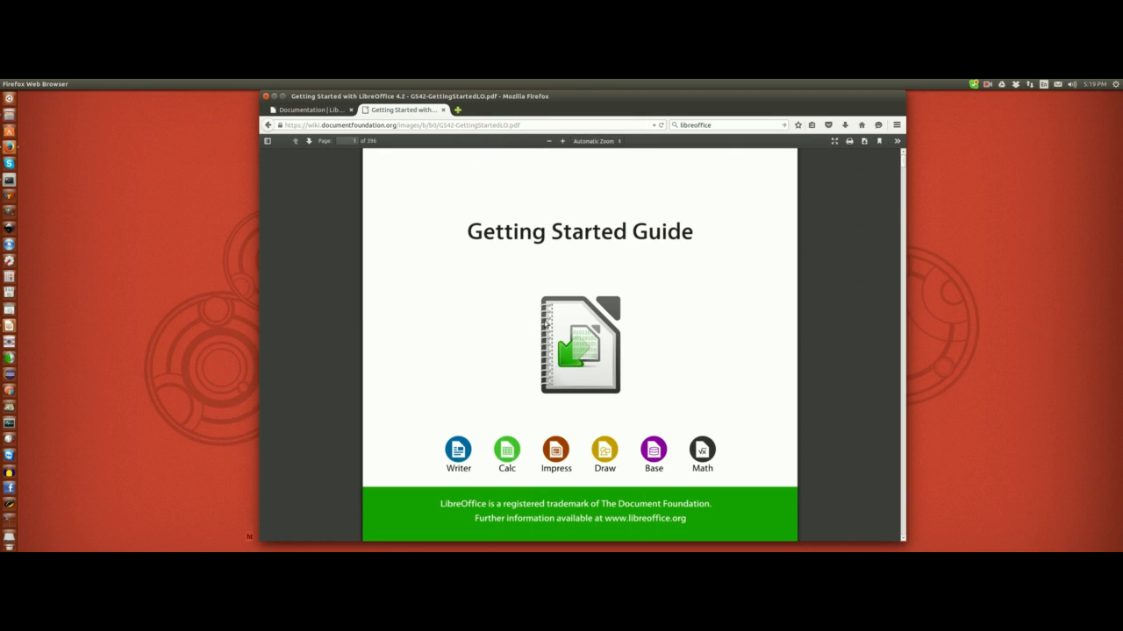
pyautogui.scroll(-1, 550, 332)
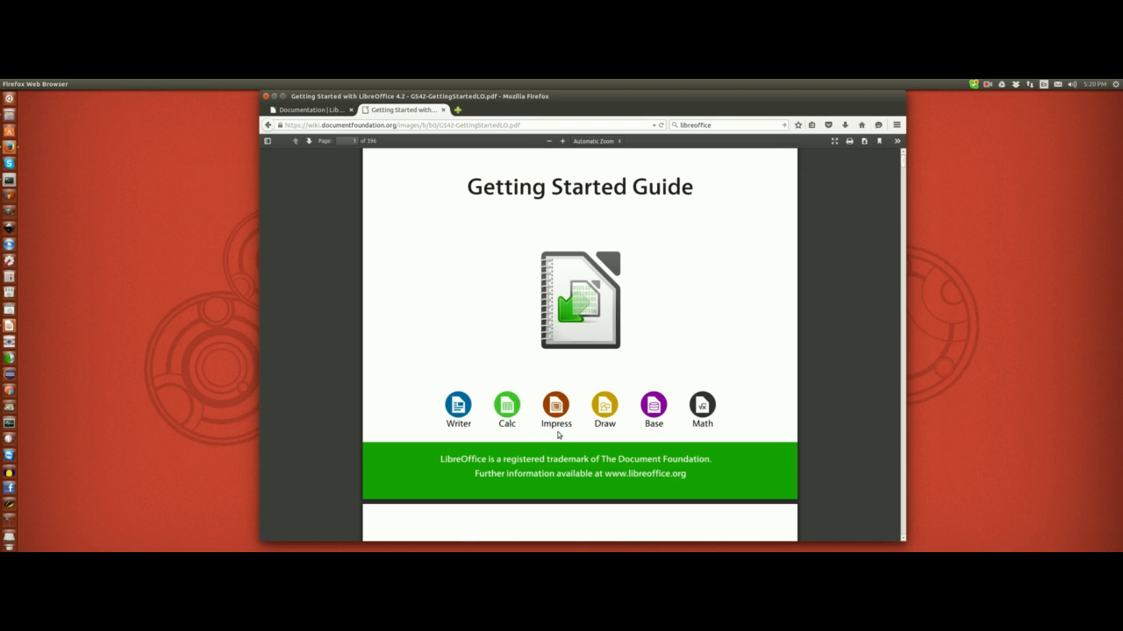
pyautogui.scroll(1, 570, 422)
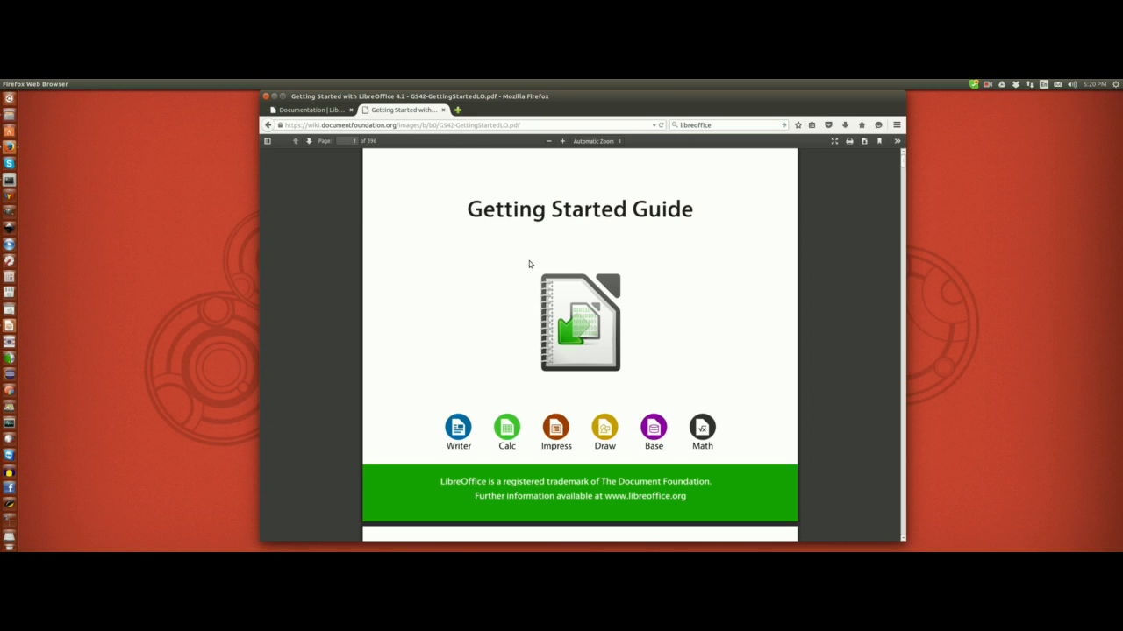
pyautogui.click(987, 84)
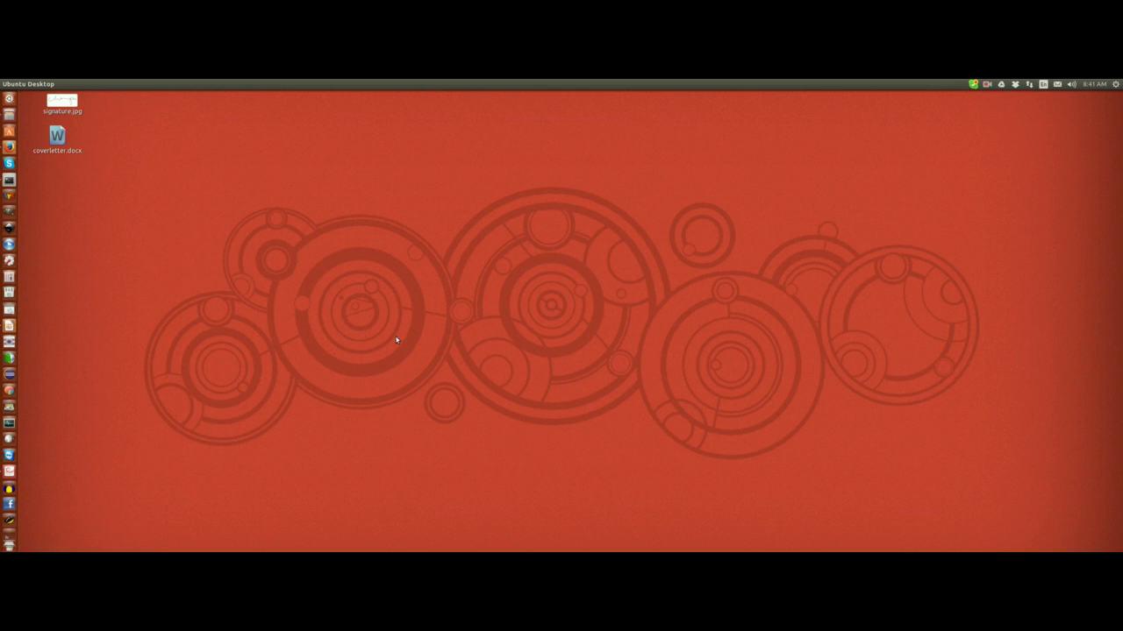
# Open coverletter.docx directly from the desktop, look at the letter and close its window
pyautogui.click(66, 139)
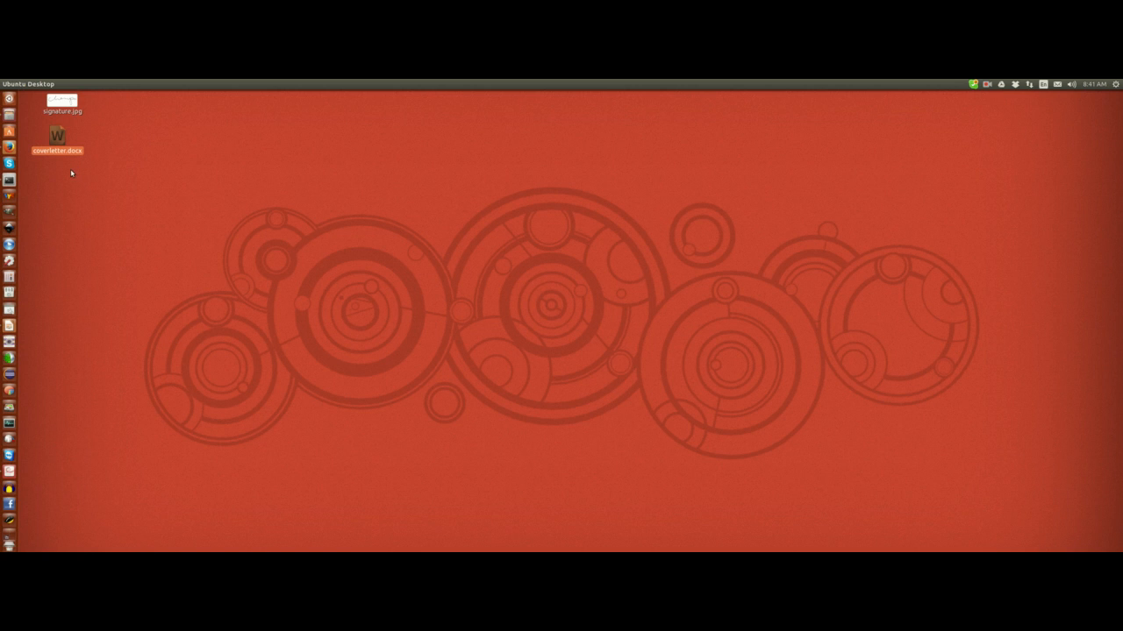
pyautogui.click(118, 153)
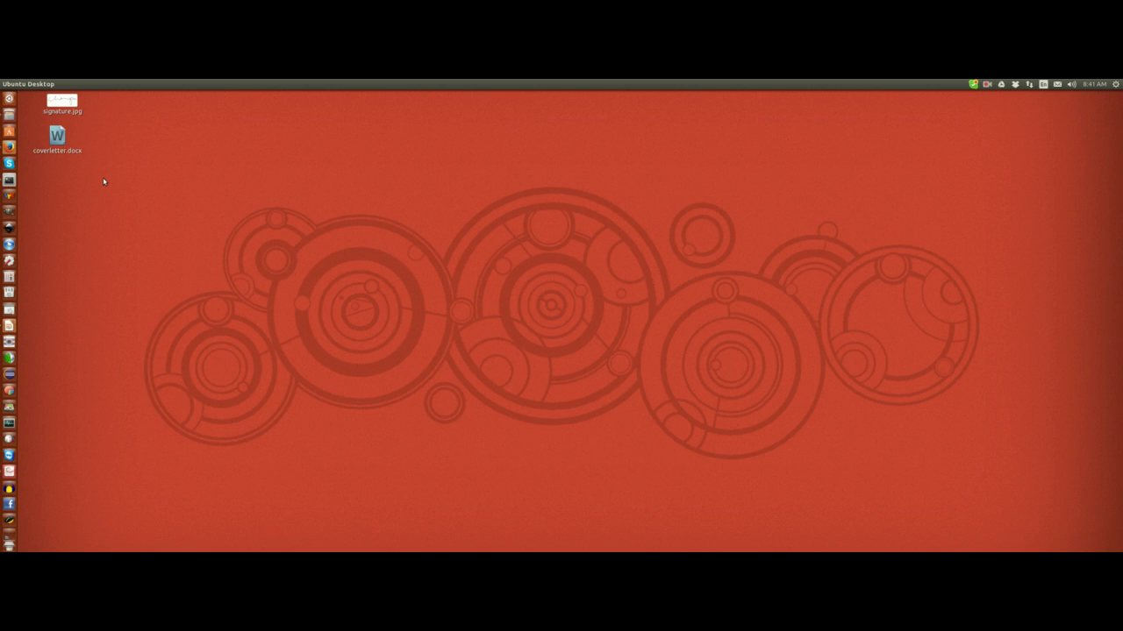
pyautogui.click(53, 141)
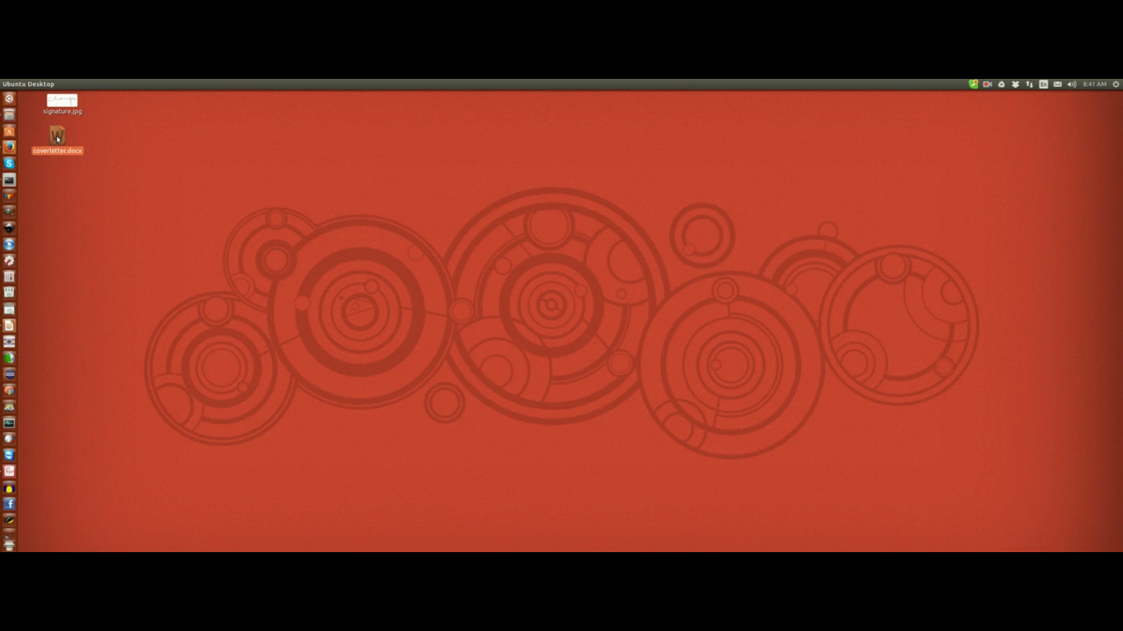
pyautogui.doubleClick(58, 139)
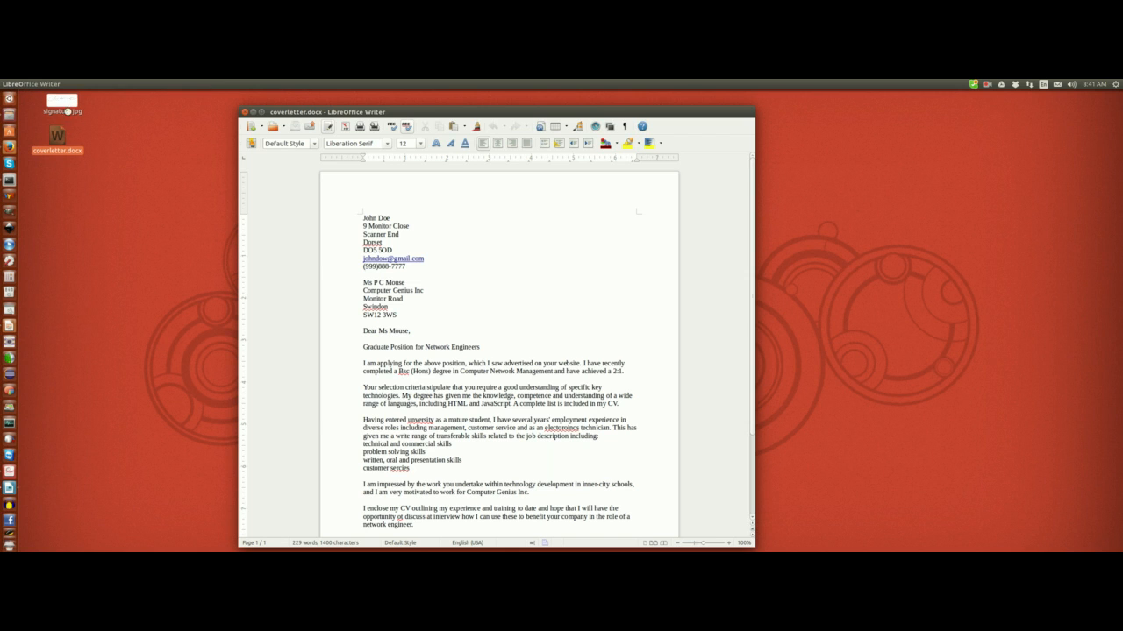
pyautogui.moveTo(319, 114); pyautogui.dragTo(323, 100)
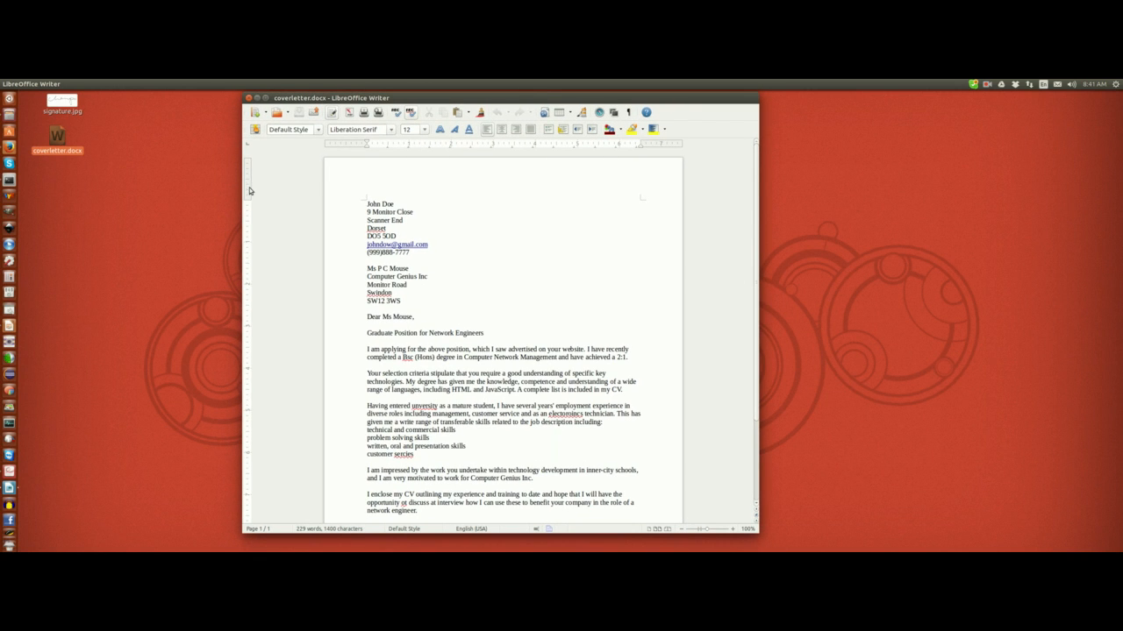
pyautogui.click(248, 98)
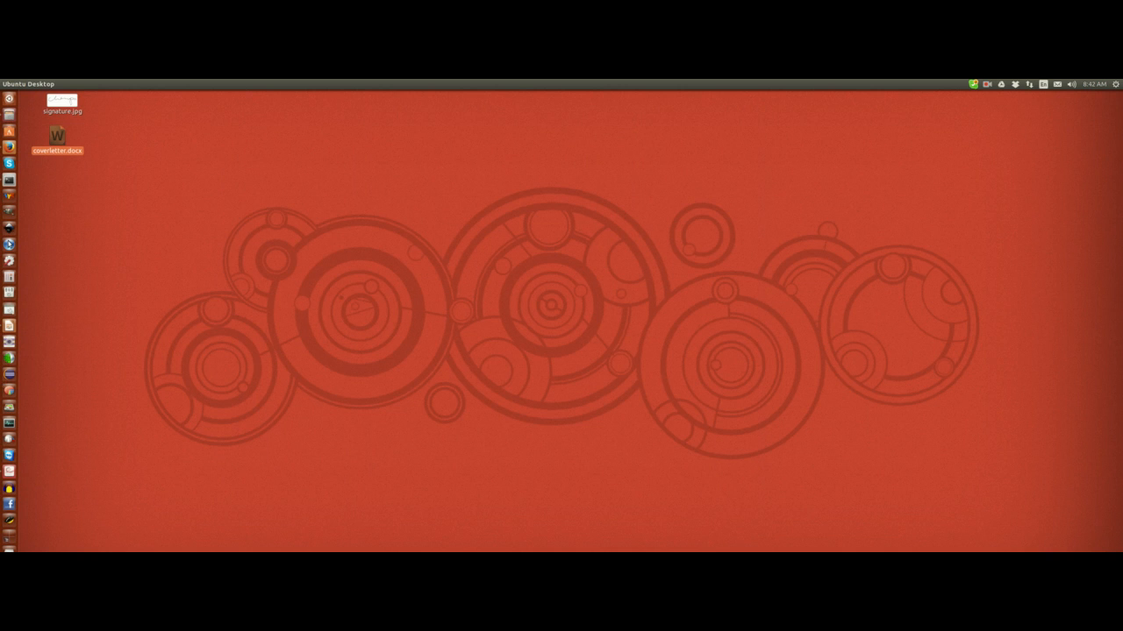
# Search the system's applications for "writ" and launch LibreOffice Writer with a blank document
pyautogui.click(9, 98)
pyautogui.write('writ')
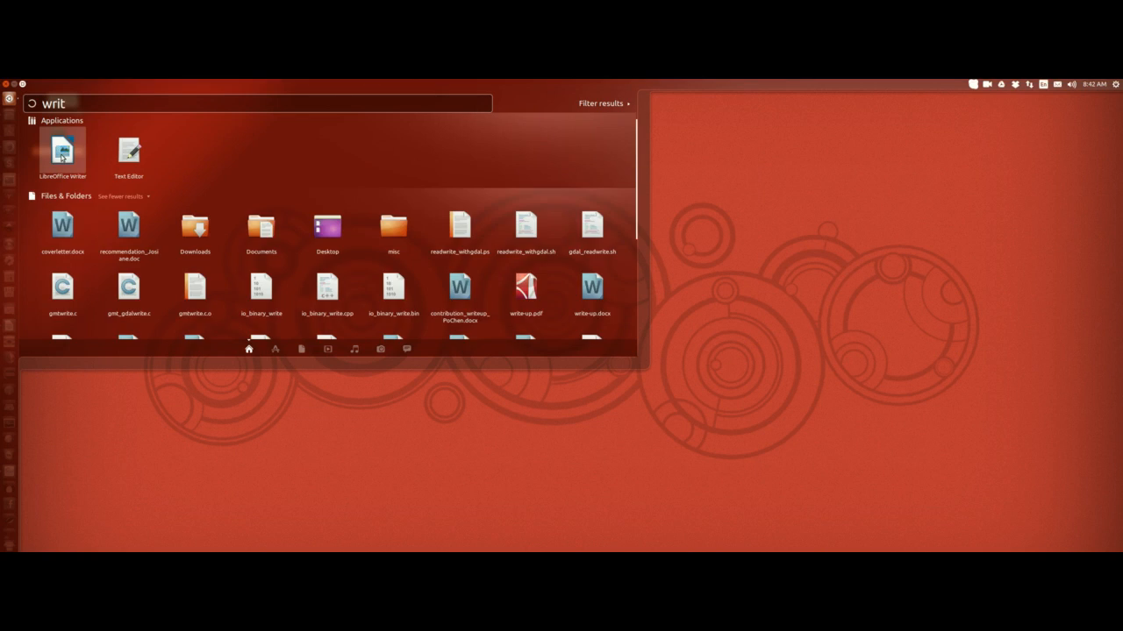
pyautogui.click(62, 154)
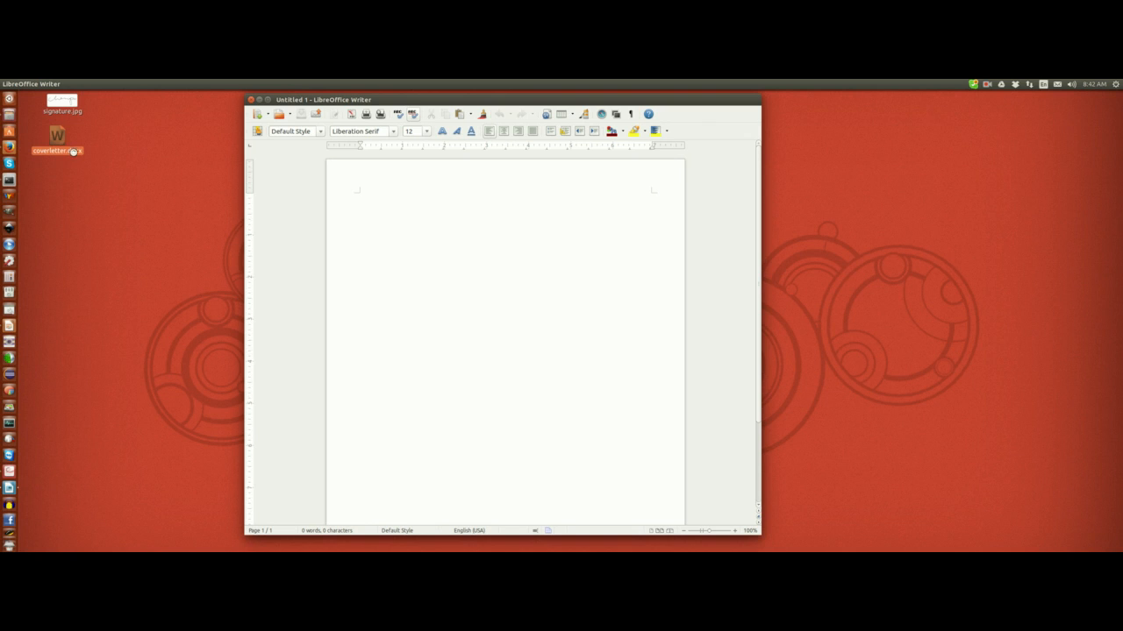
# Open coverletter.docx from the Desktop folder in Writer and reposition the document window
pyautogui.moveTo(72, 86)
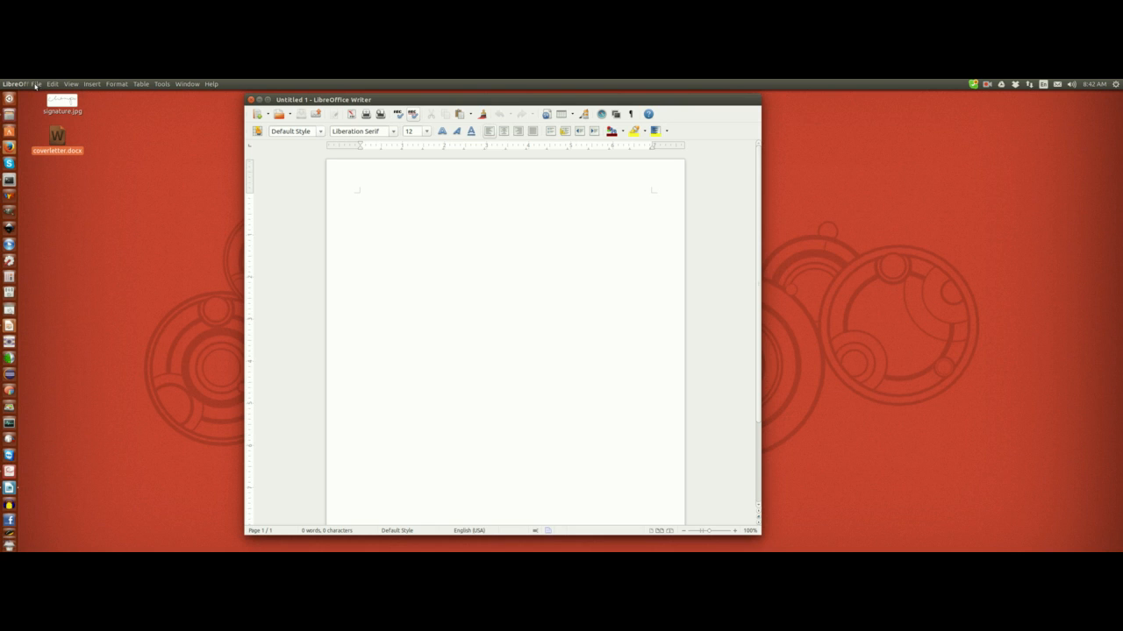
pyautogui.click(37, 85)
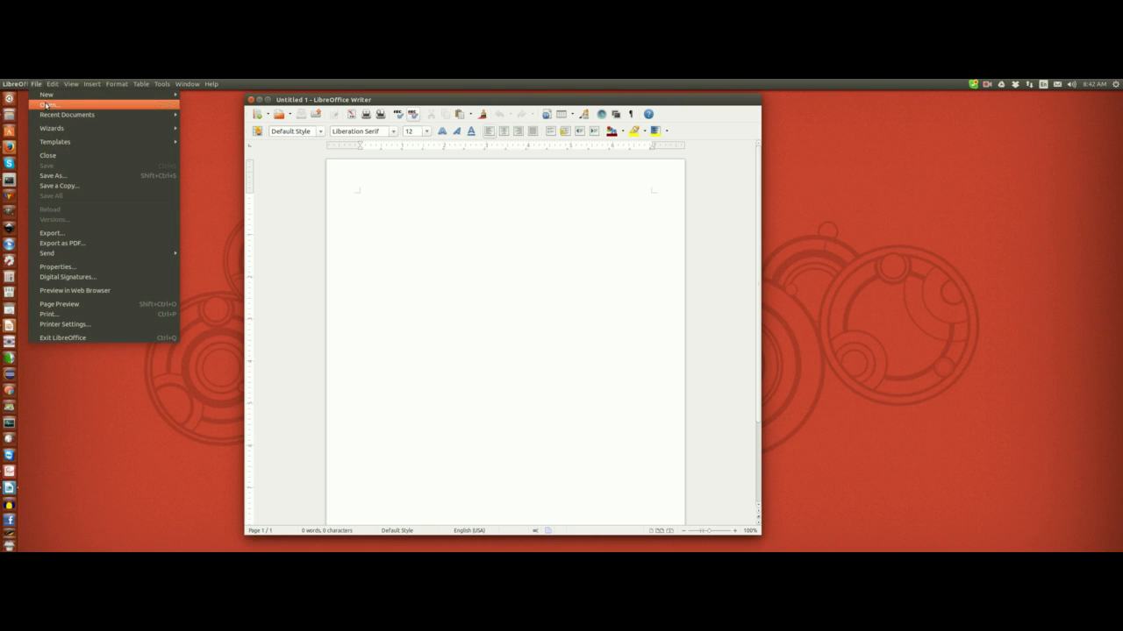
pyautogui.click(46, 106)
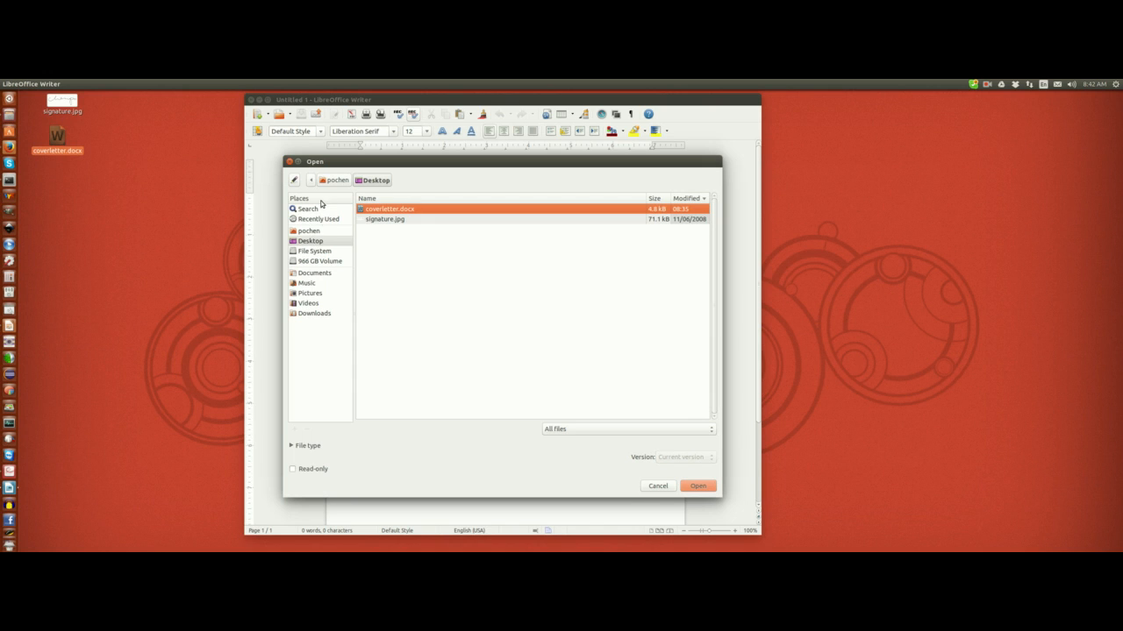
pyautogui.click(314, 243)
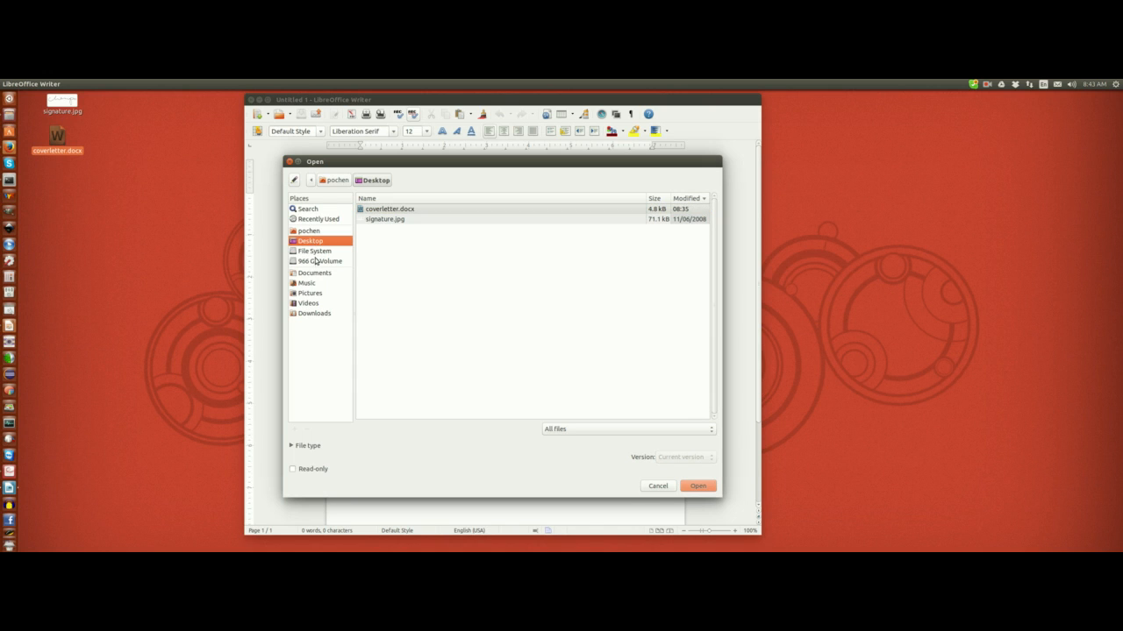
pyautogui.click(400, 211)
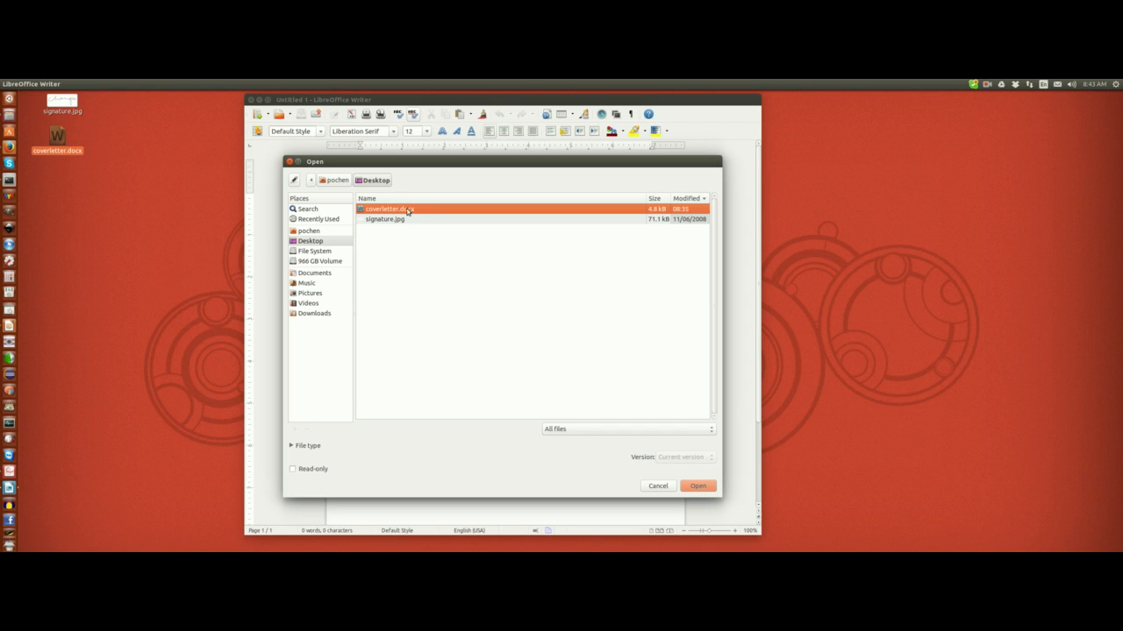
pyautogui.click(696, 485)
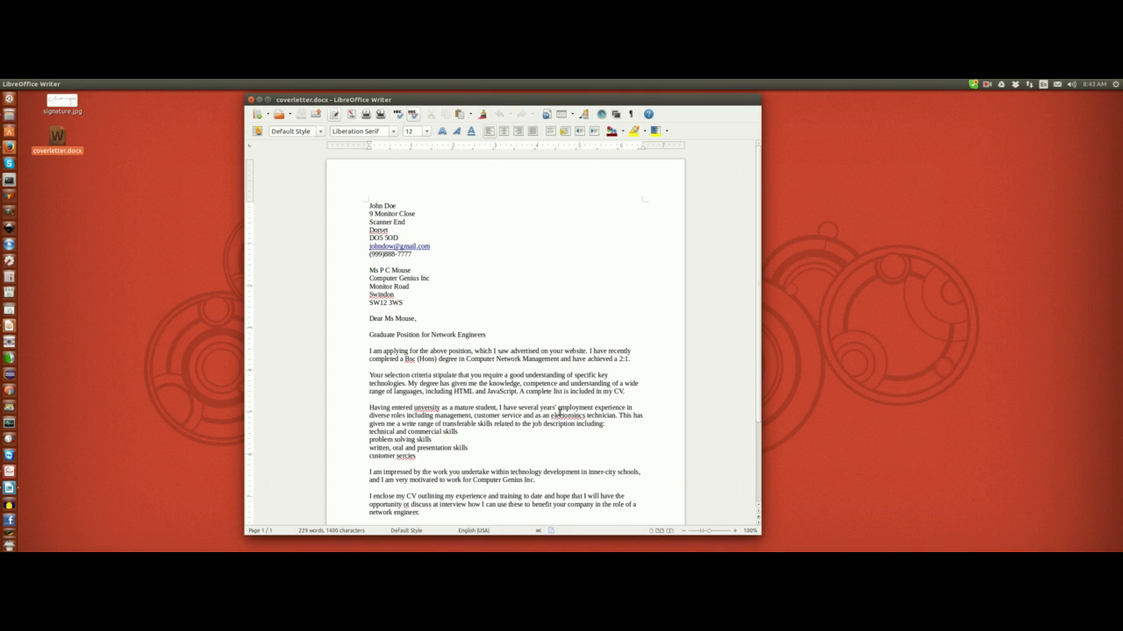
pyautogui.moveTo(555, 99); pyautogui.dragTo(572, 96)
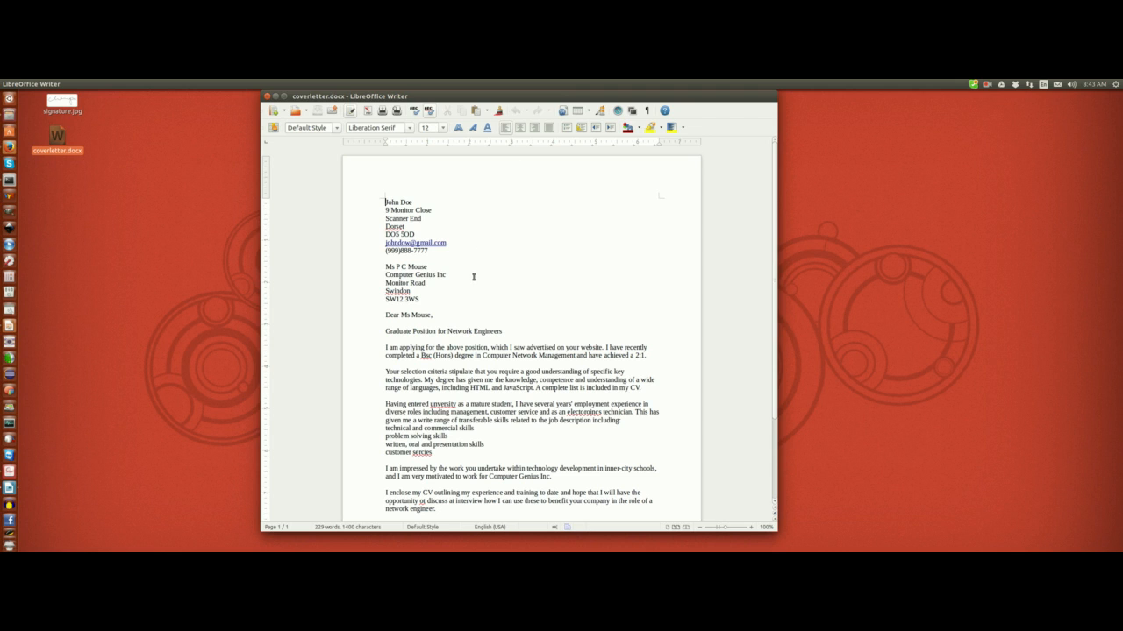
pyautogui.moveTo(144, 85)
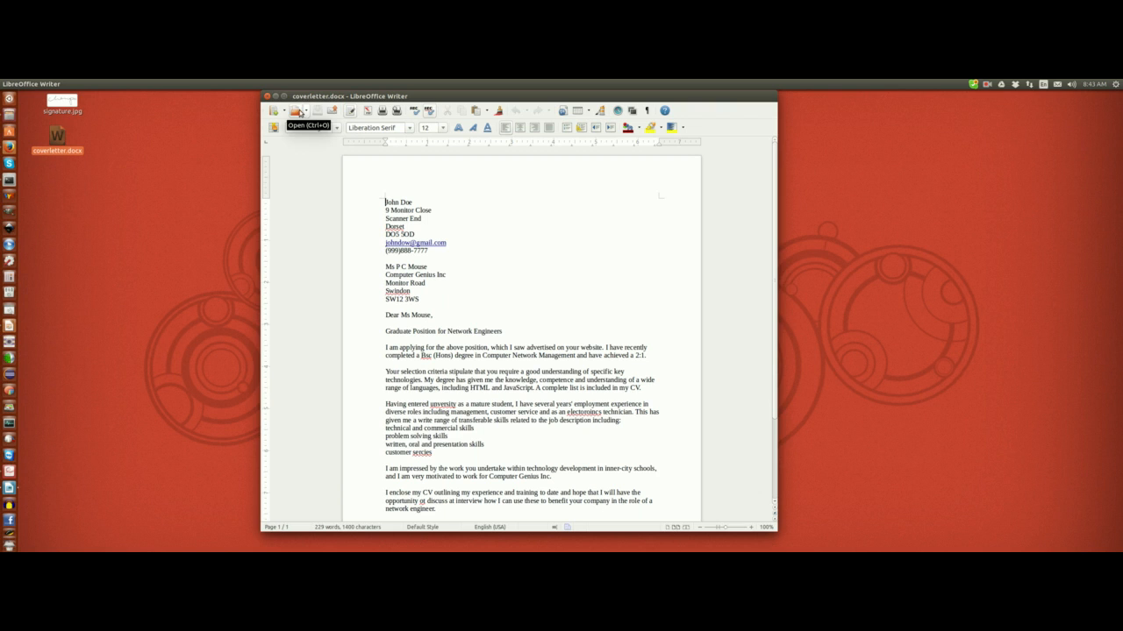
pyautogui.click(37, 84)
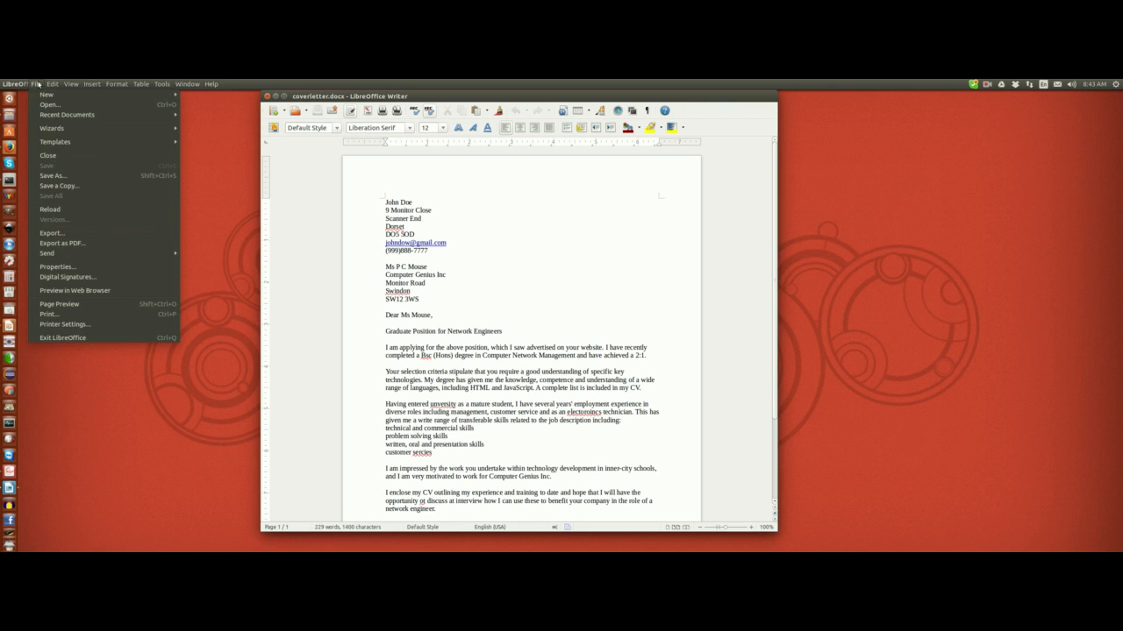
pyautogui.click(323, 97)
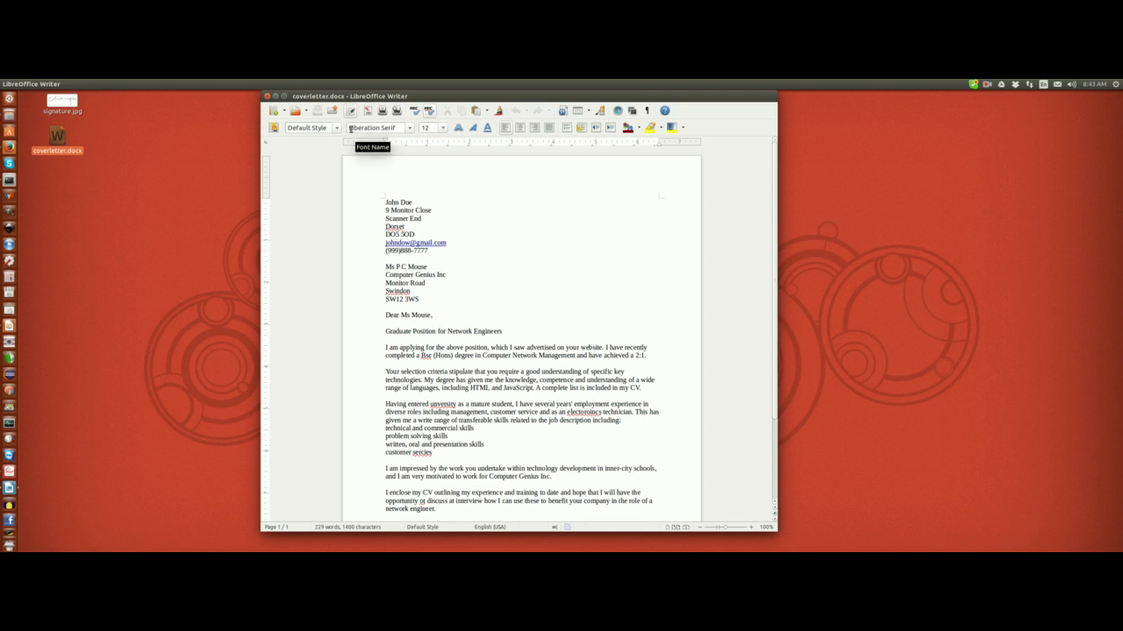
pyautogui.click(316, 112)
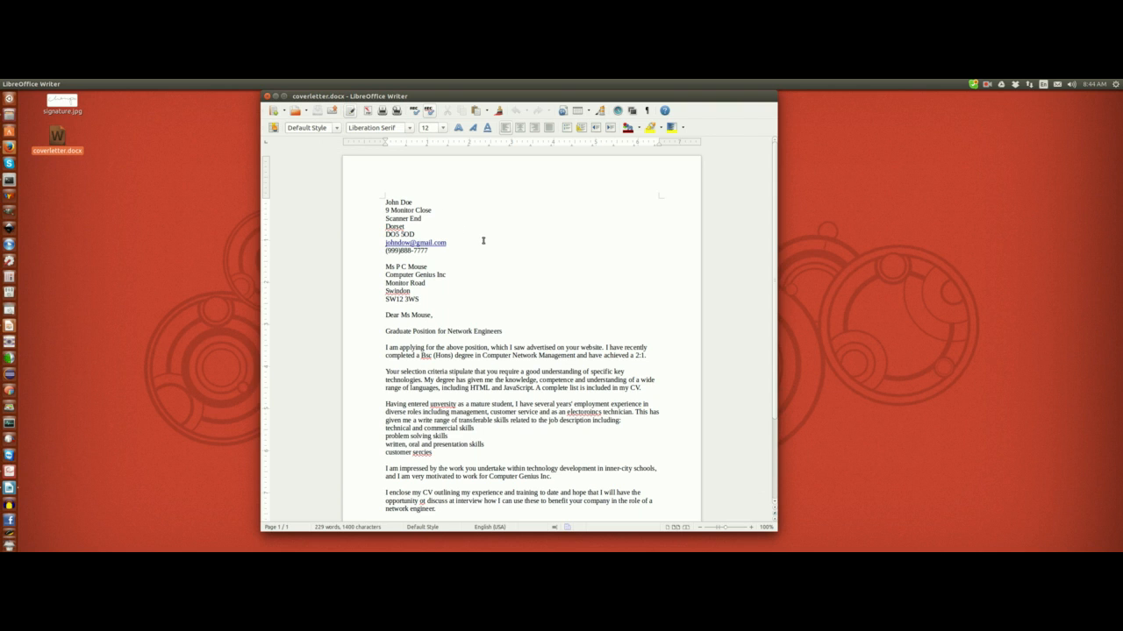
pyautogui.moveTo(449, 106); pyautogui.dragTo(455, 105)
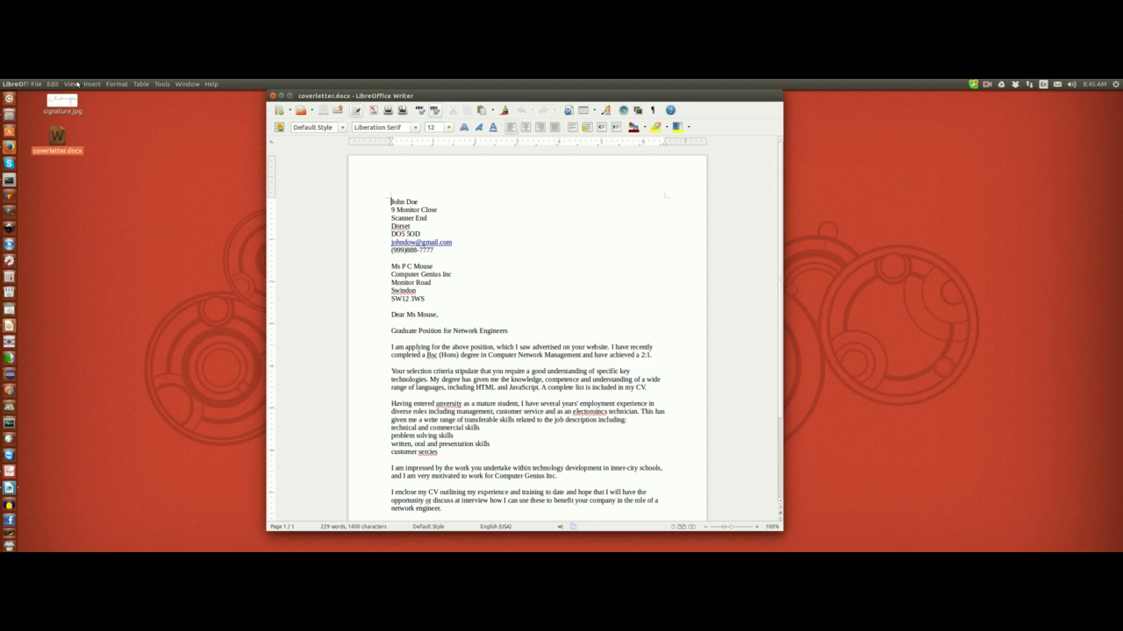
pyautogui.click(55, 85)
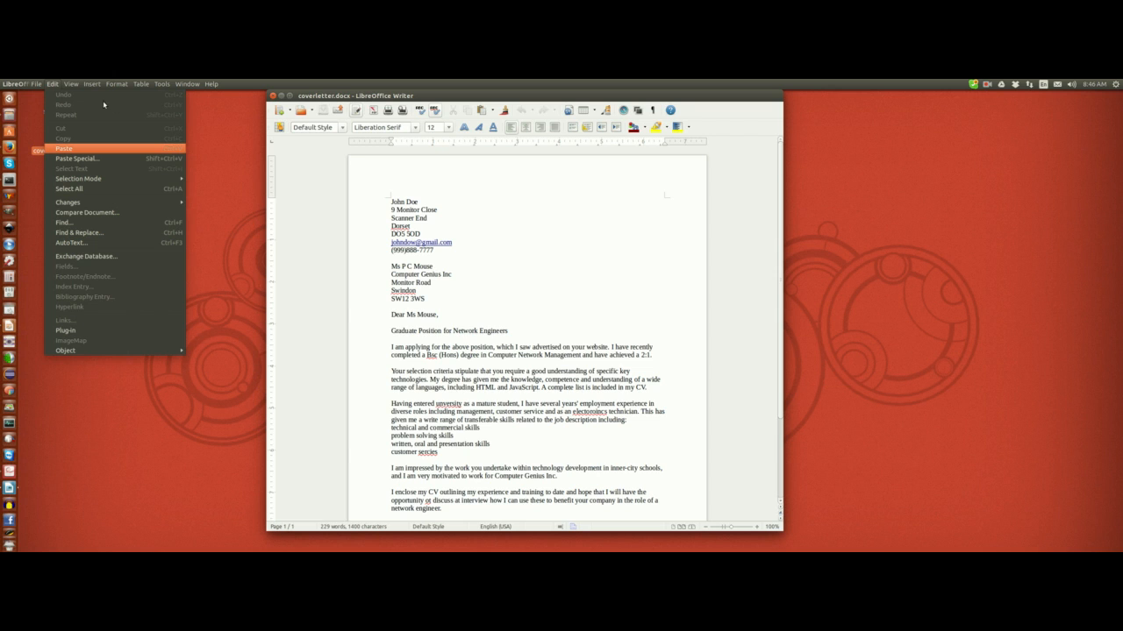
pyautogui.click(393, 95)
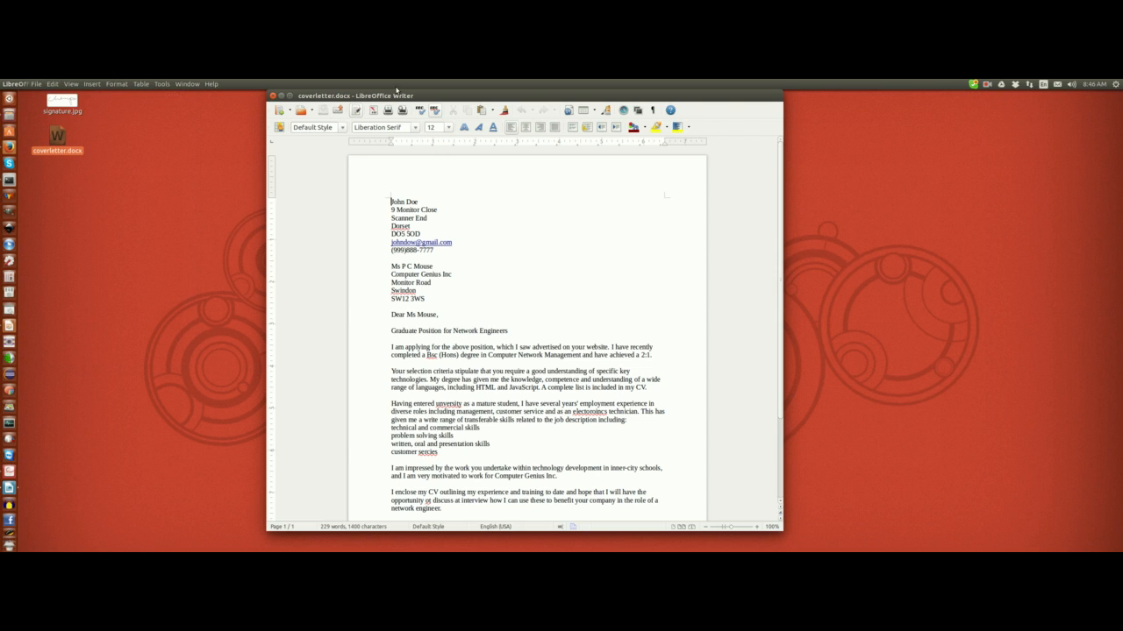
# Show the nonprinting characters in the cover letter and hide them again, twice in a row
pyautogui.click(654, 112)
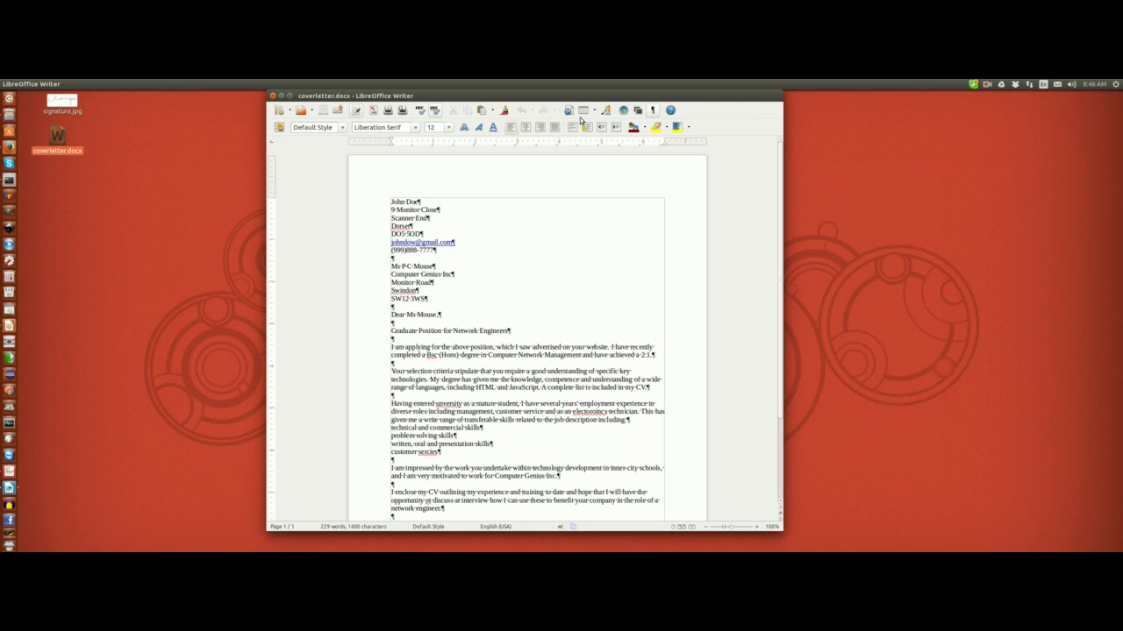
pyautogui.click(652, 110)
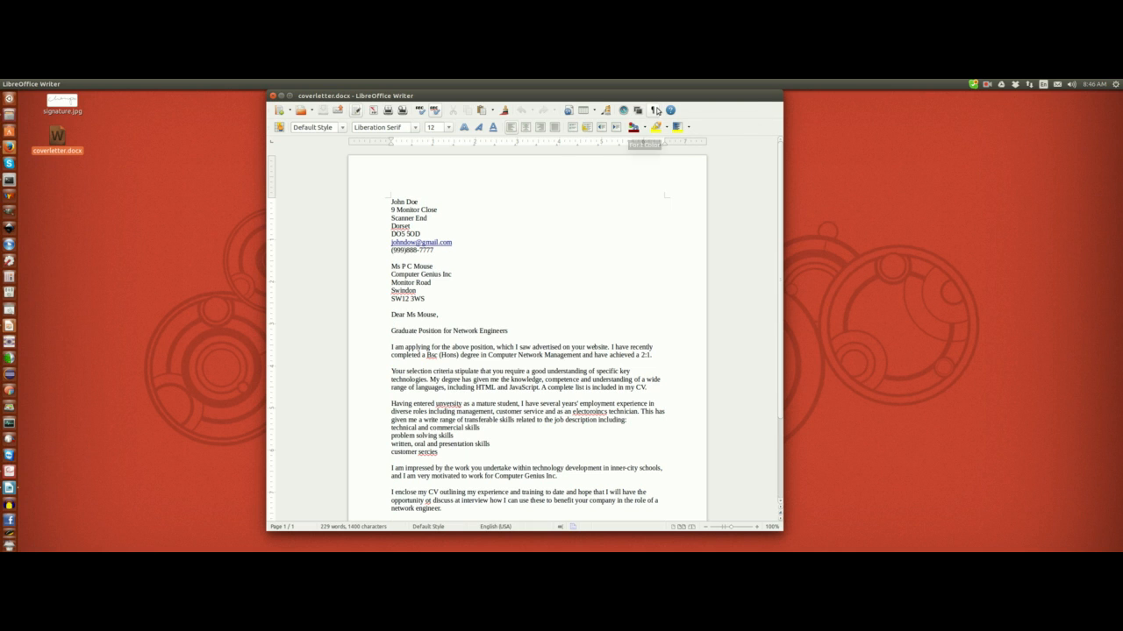
pyautogui.click(653, 111)
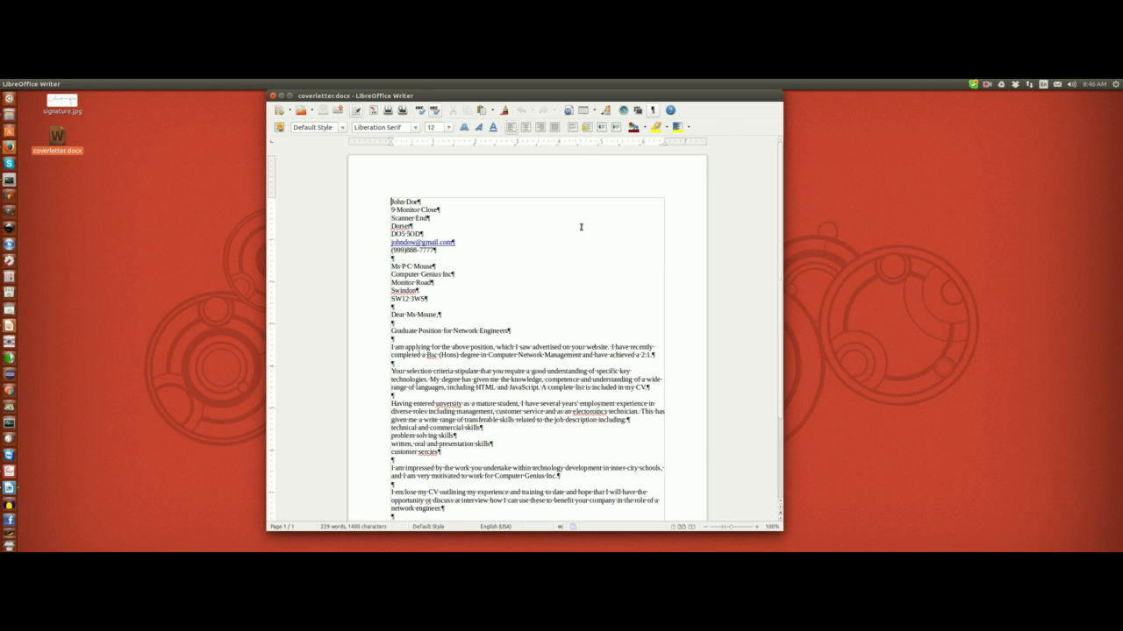
pyautogui.click(653, 111)
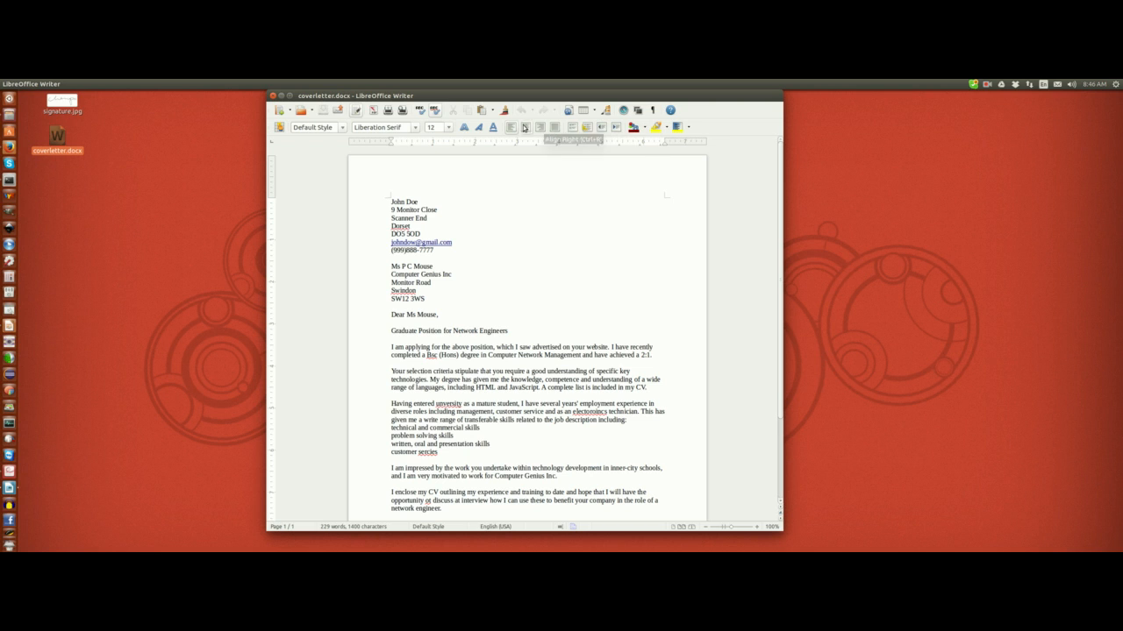
# Look at the list of available paragraph styles and at the left indent marker on the ruler
pyautogui.click(341, 128)
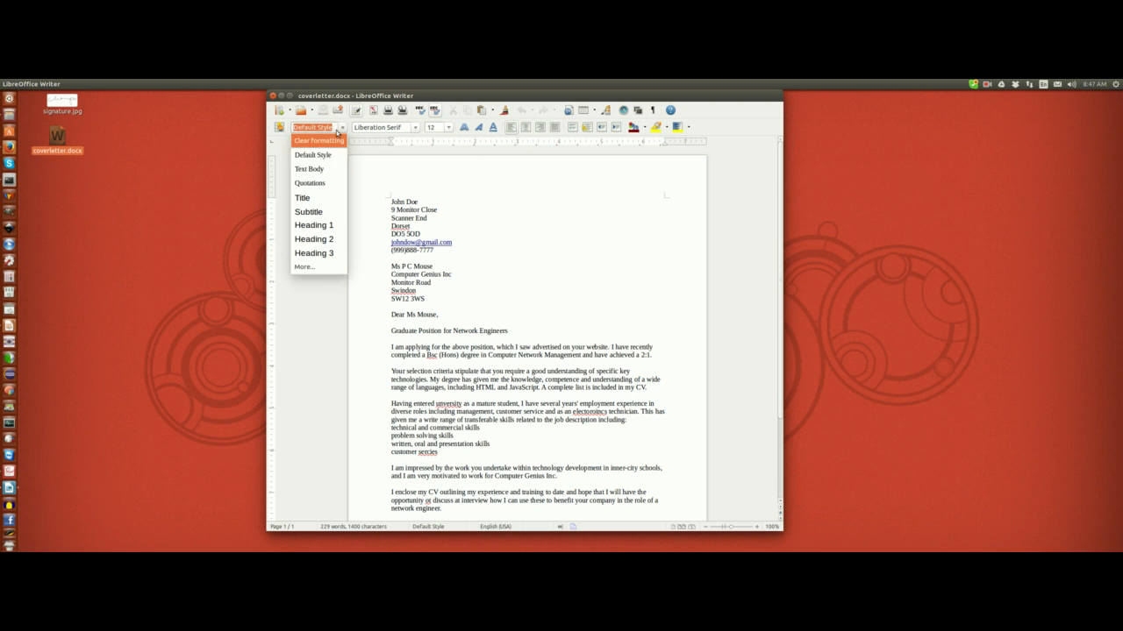
pyautogui.click(340, 129)
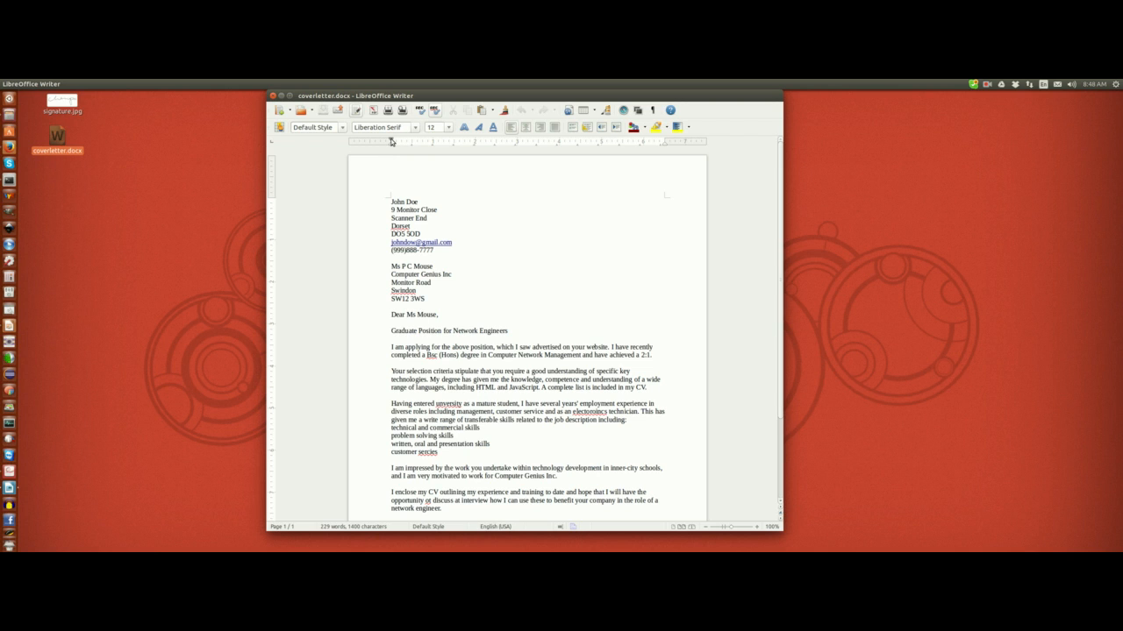
pyautogui.moveTo(391, 141)
pyautogui.mouseDown()
pyautogui.moveTo(410, 140)
pyautogui.moveTo(391, 143)
pyautogui.mouseUp()
# Read through the cover letter from the sender's address block to the closing
pyautogui.scroll(-3, 511, 299)
pyautogui.scroll(3, 513, 300)
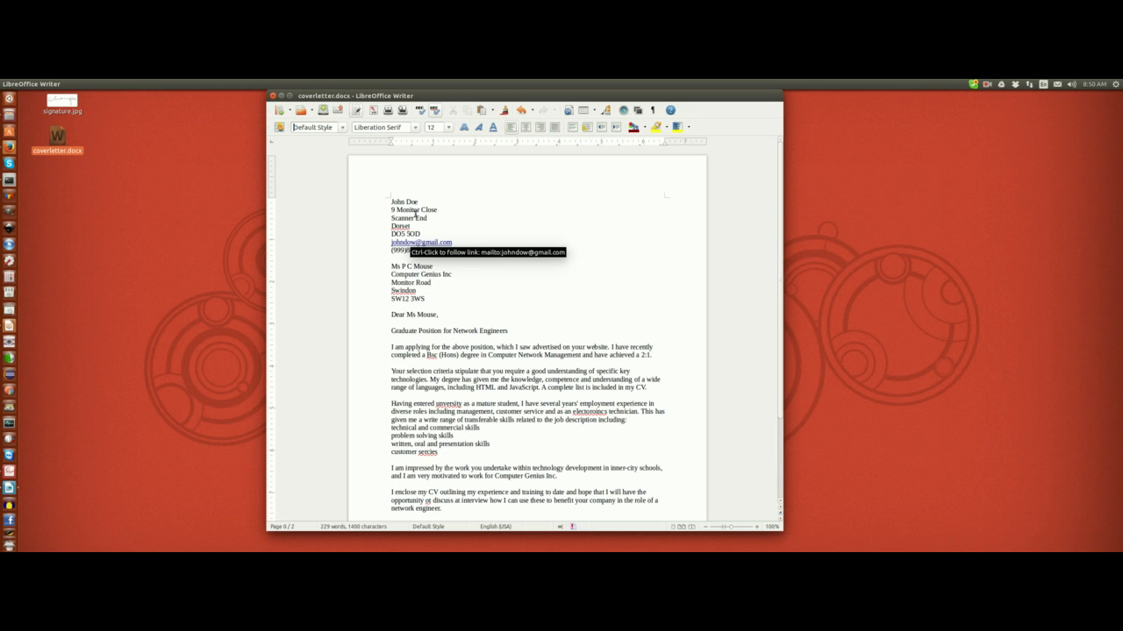
pyautogui.scroll(-1, 493, 250)
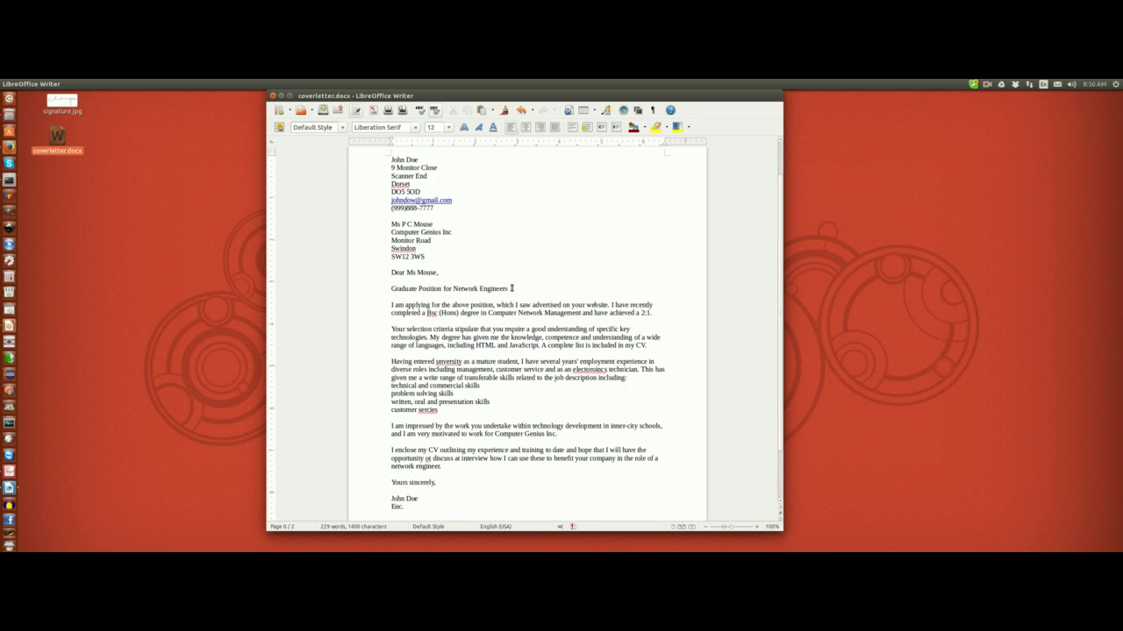
pyautogui.scroll(1, 429, 287)
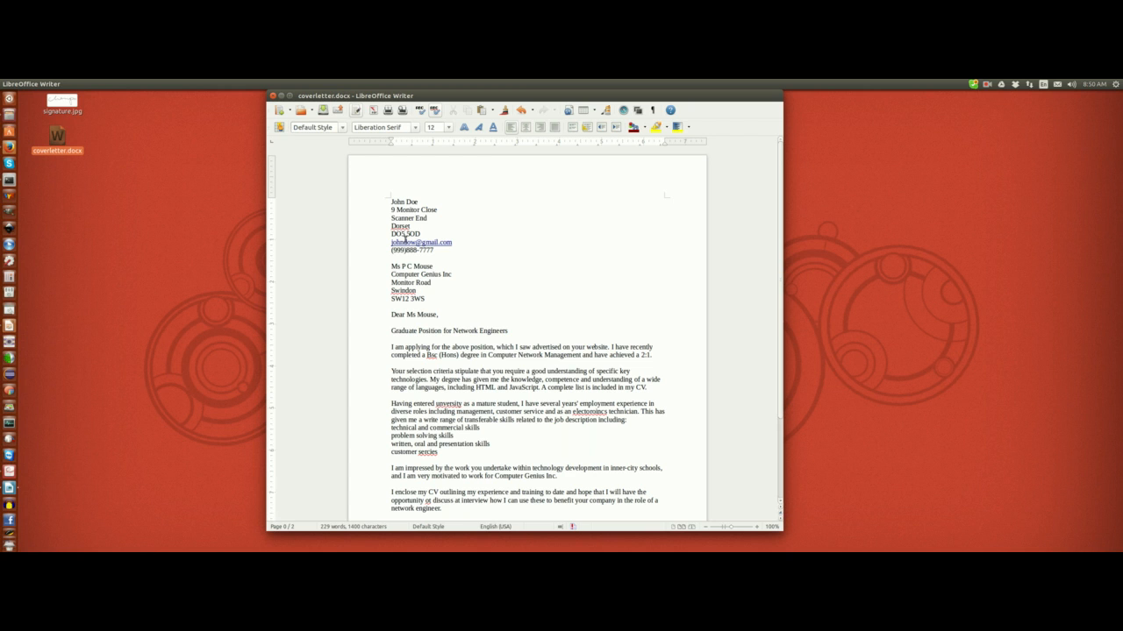
pyautogui.scroll(-1, 527, 320)
pyautogui.scroll(1, 504, 318)
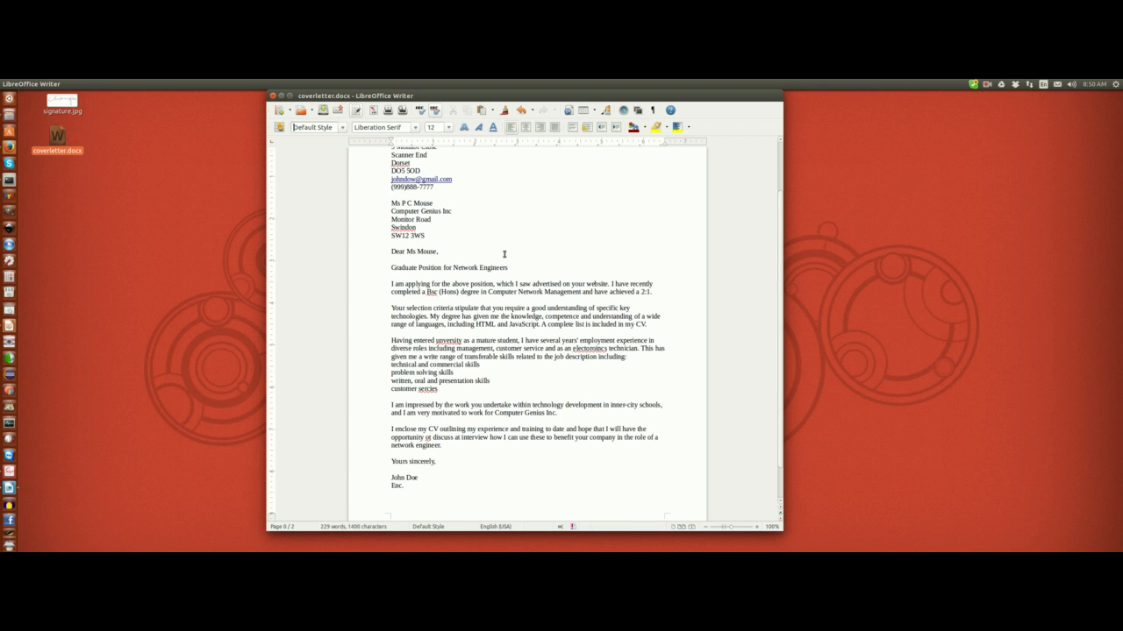
pyautogui.scroll(-1, 537, 238)
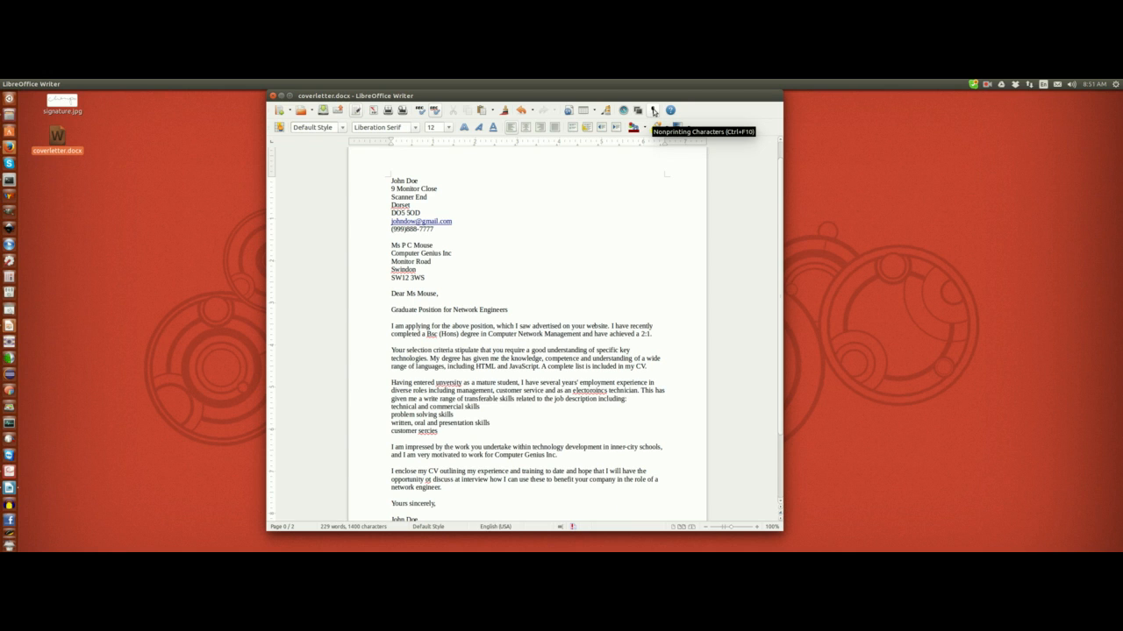
# Show the nonprinting characters and examine the spaces and line ends in the name line and the first two body paragraphs
pyautogui.click(653, 110)
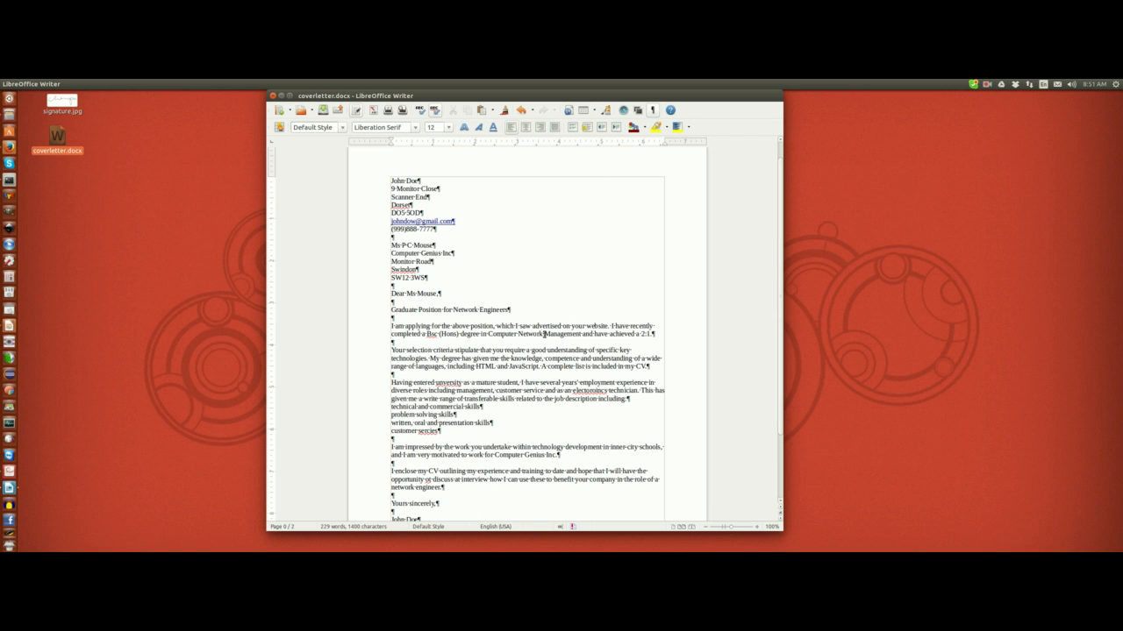
pyautogui.tripleClick(429, 326)
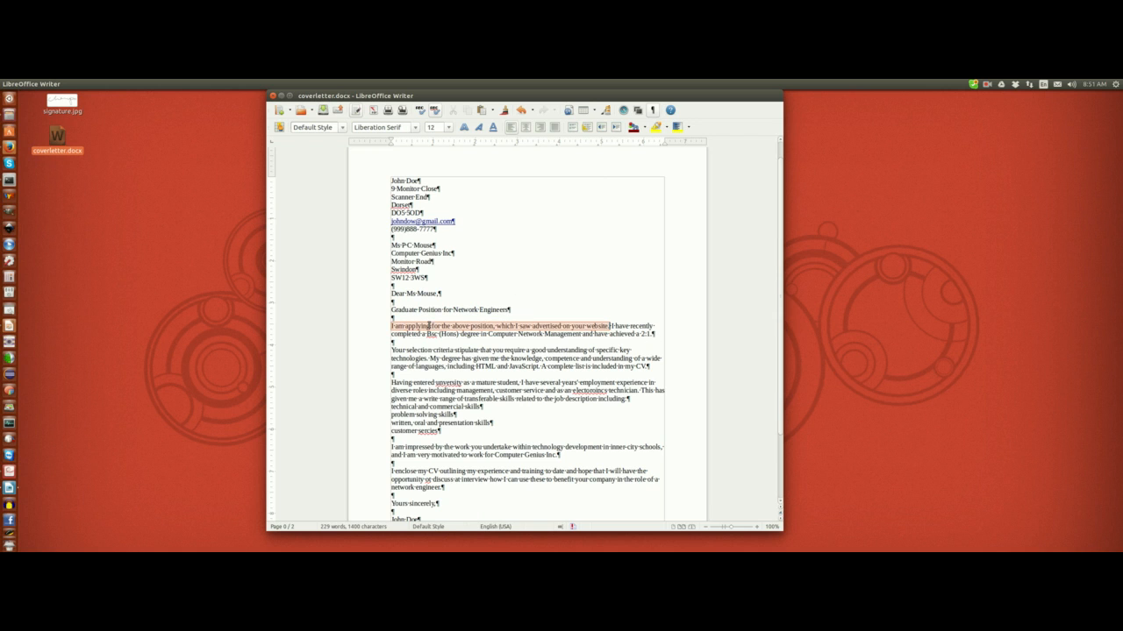
pyautogui.moveTo(390, 327); pyautogui.dragTo(630, 325)
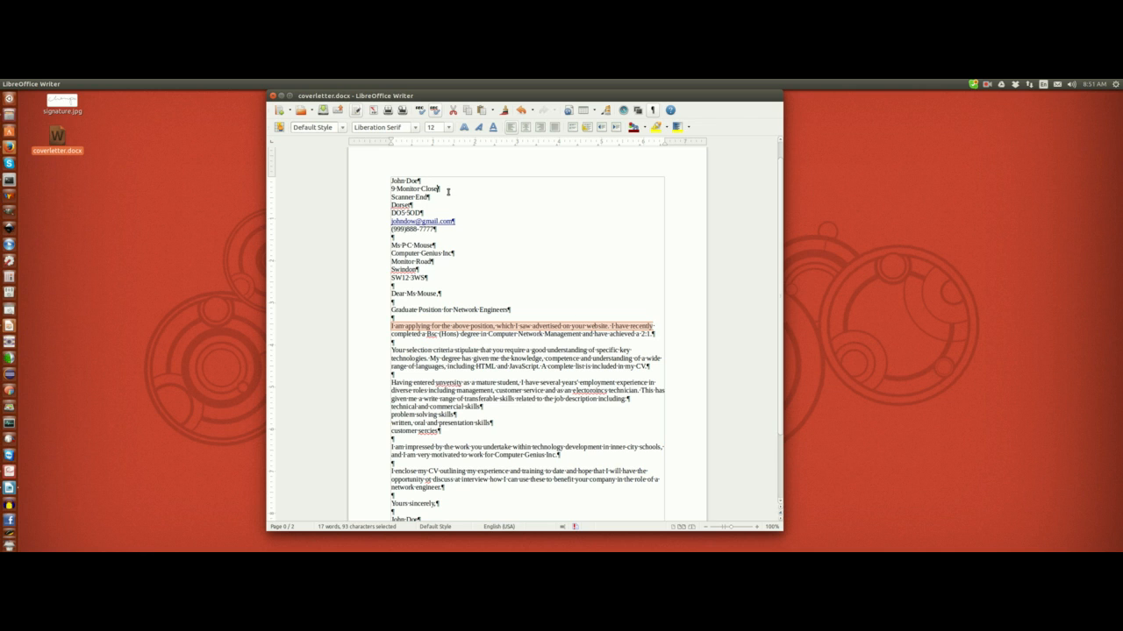
pyautogui.click(399, 184)
pyautogui.moveTo(391, 181); pyautogui.dragTo(424, 182)
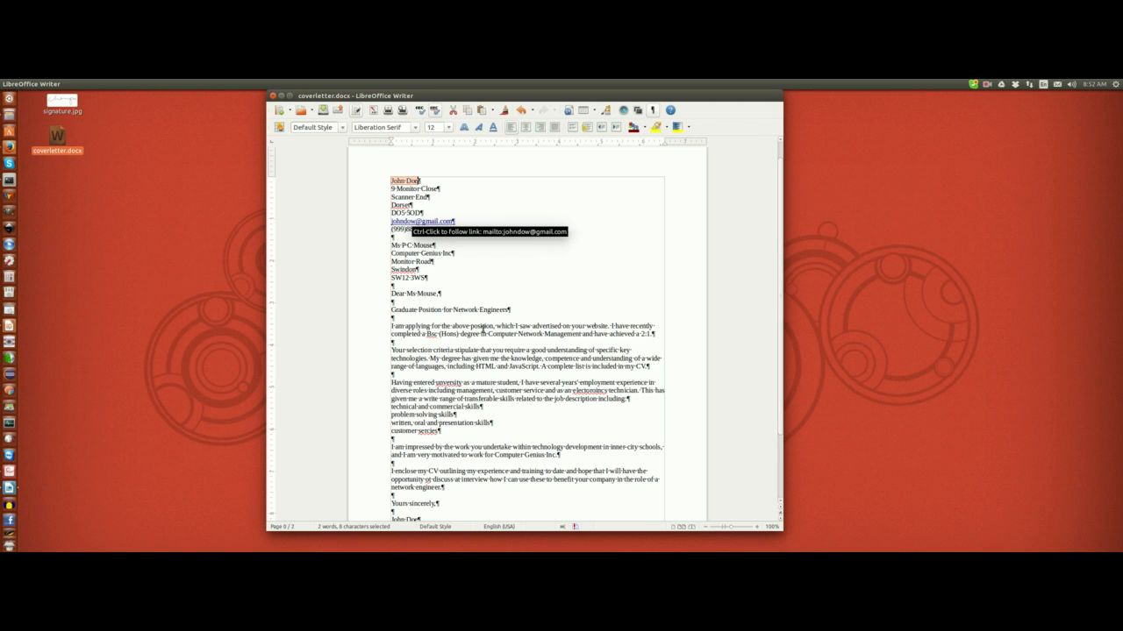
pyautogui.moveTo(392, 350); pyautogui.dragTo(631, 350)
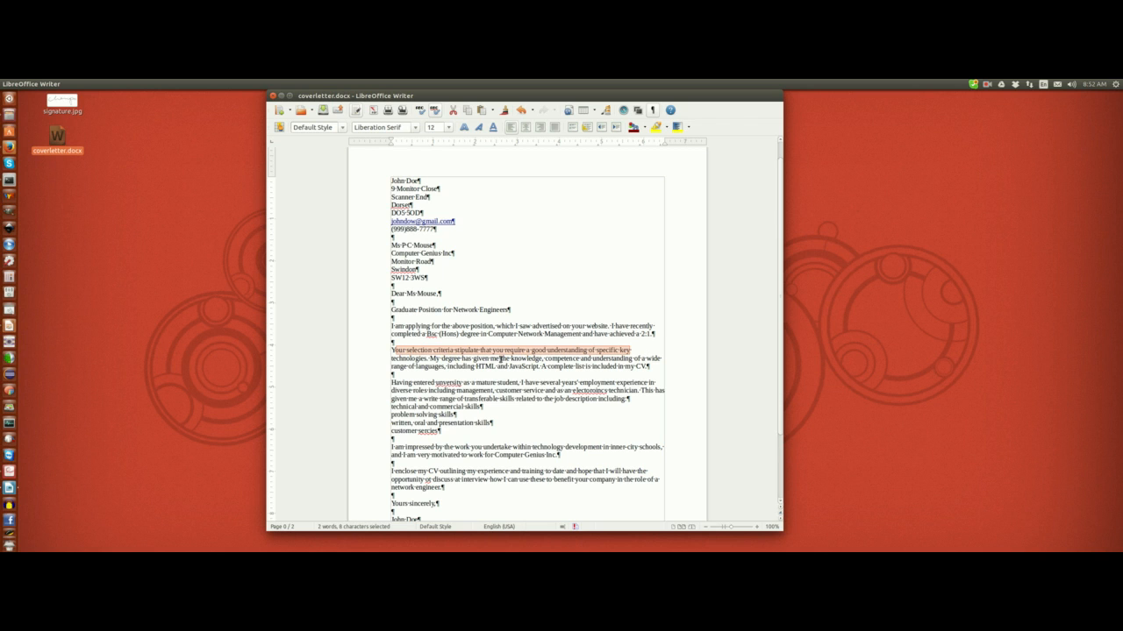
pyautogui.moveTo(392, 358); pyautogui.dragTo(664, 360)
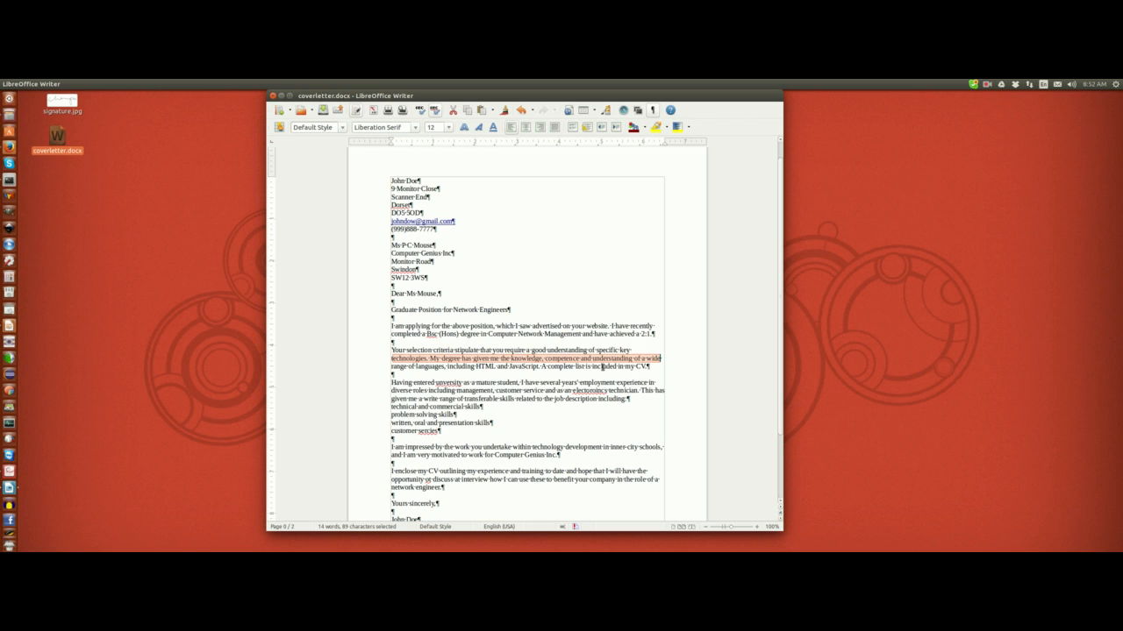
pyautogui.click(636, 355)
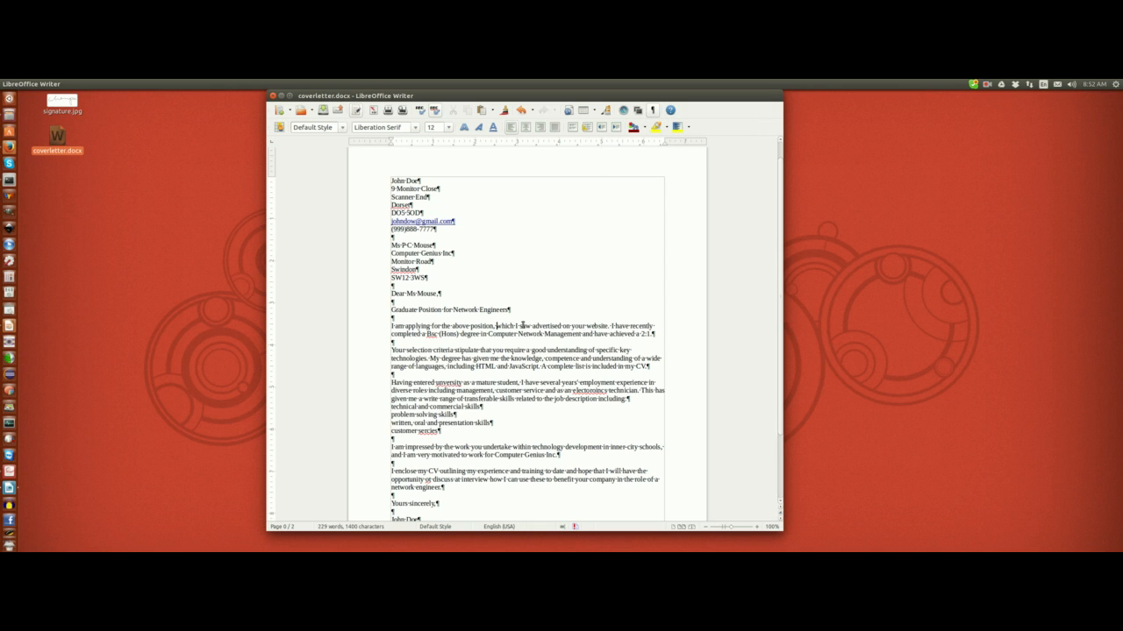
# Delete the extra space before "website" in the first body paragraph and save the letter
pyautogui.click(518, 326)
pyautogui.doubleClick(531, 327)
pyautogui.click(588, 326)
pyautogui.moveTo(585, 327); pyautogui.dragTo(588, 326)
pyautogui.click(587, 327)
pyautogui.press('BackSpace')
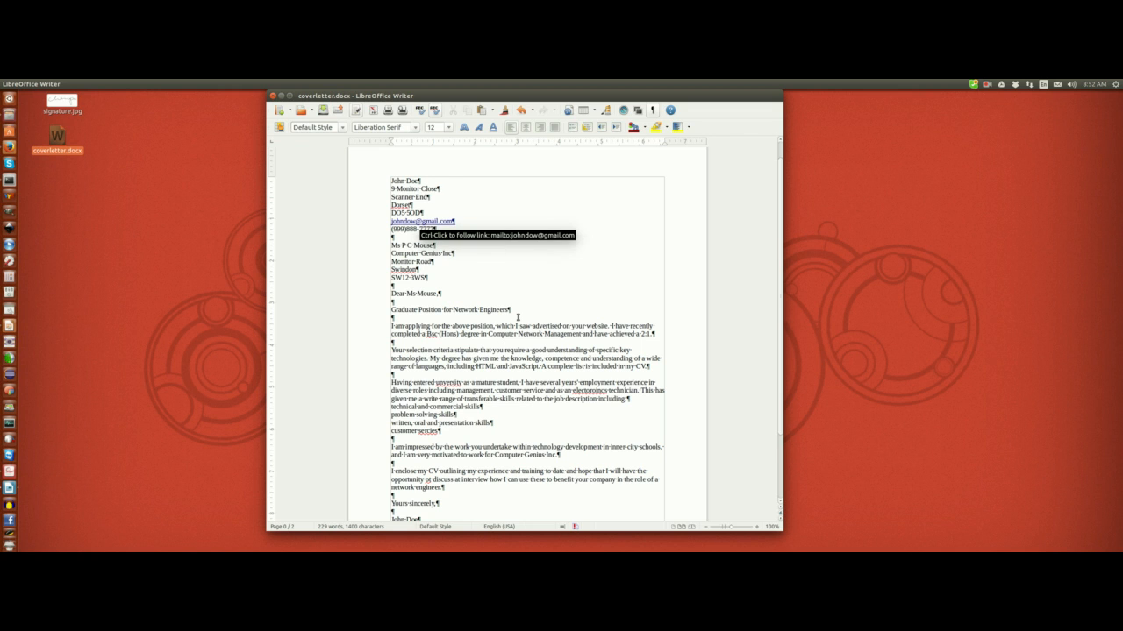
pyautogui.hotkey('ctrl', 's')
pyautogui.click(523, 364)
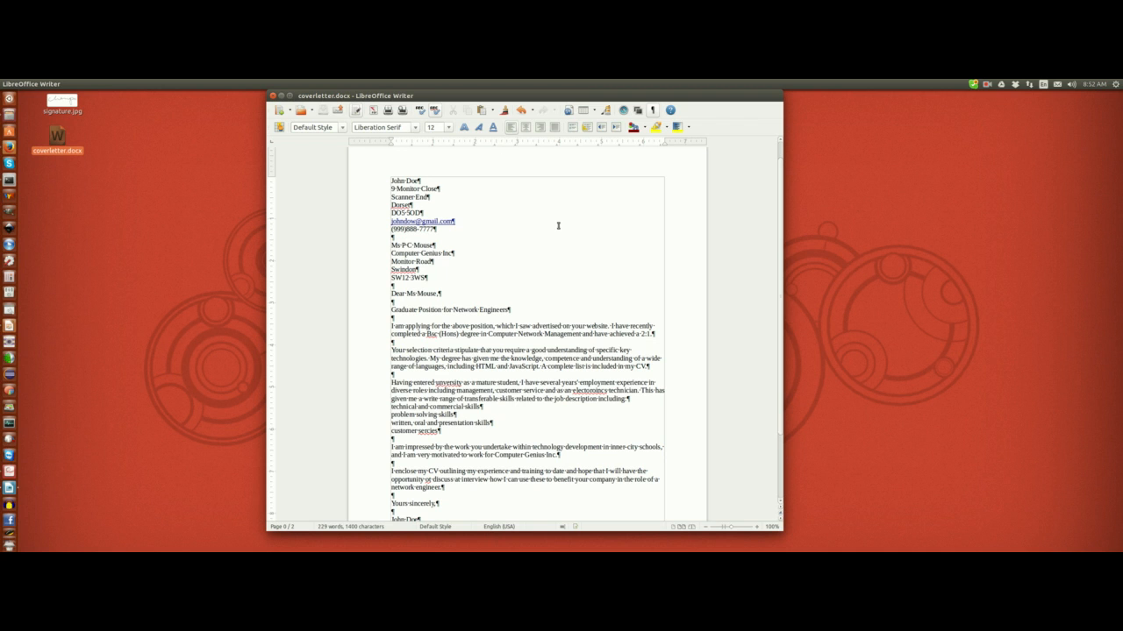
# Undo the removal of the extra space before "website", delete that space again and save the letter
pyautogui.scroll(-1, 526, 303)
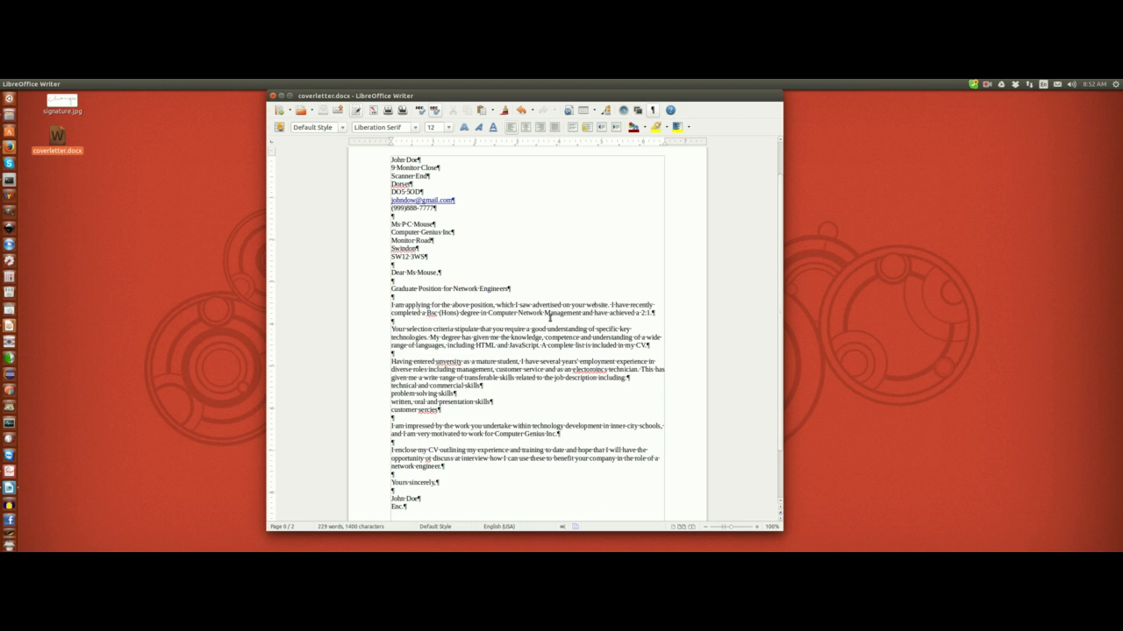
pyautogui.scroll(1, 550, 318)
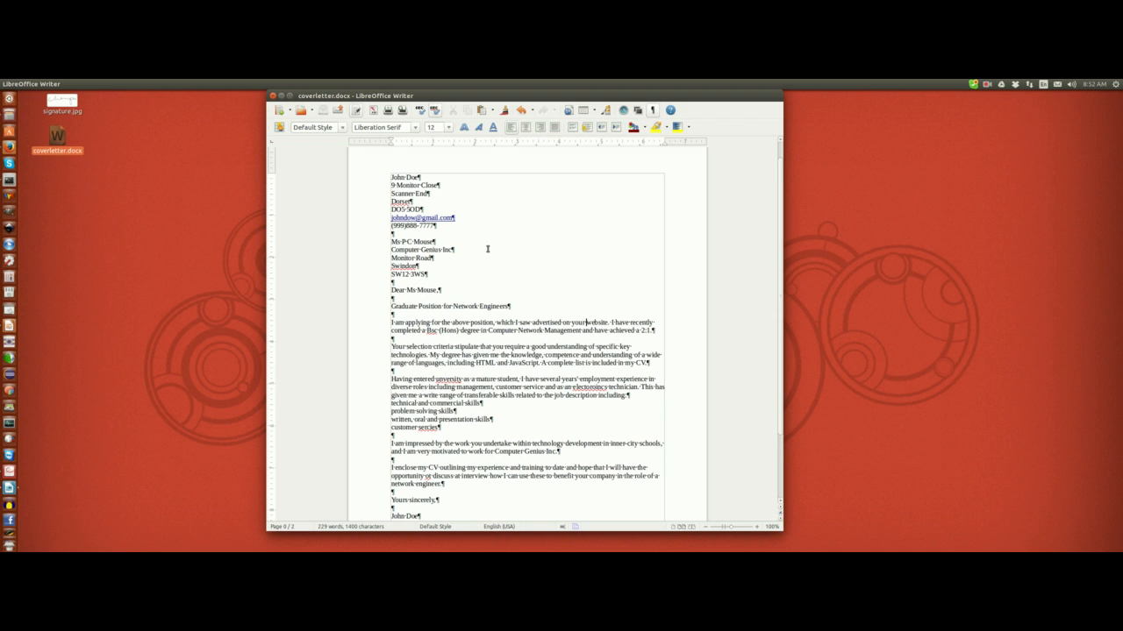
pyautogui.click(521, 112)
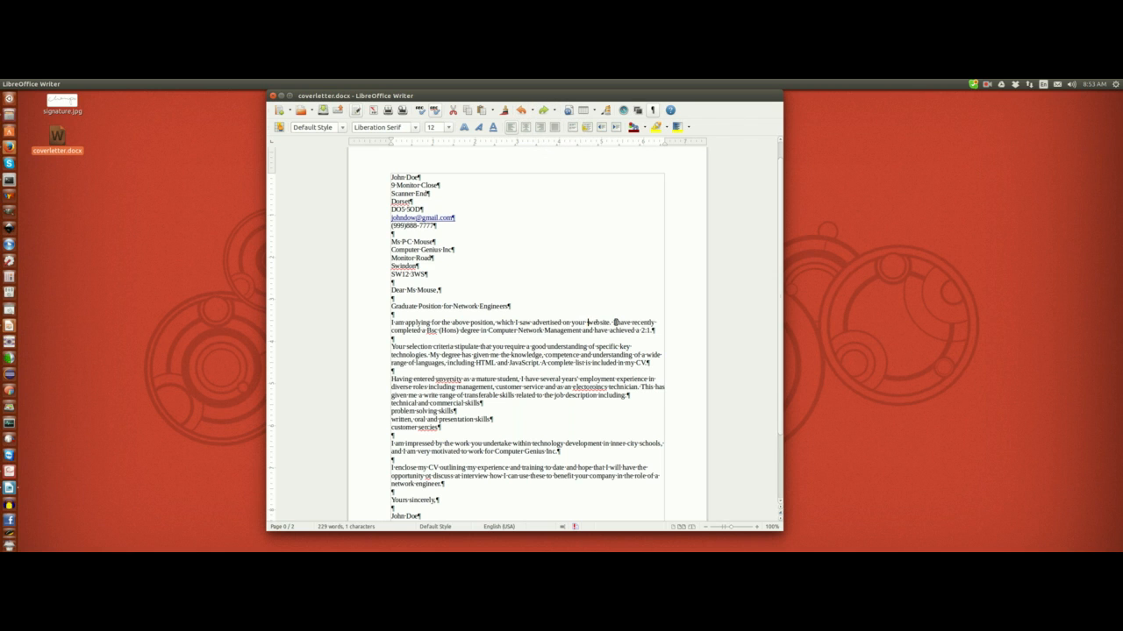
pyautogui.press('BackSpace')
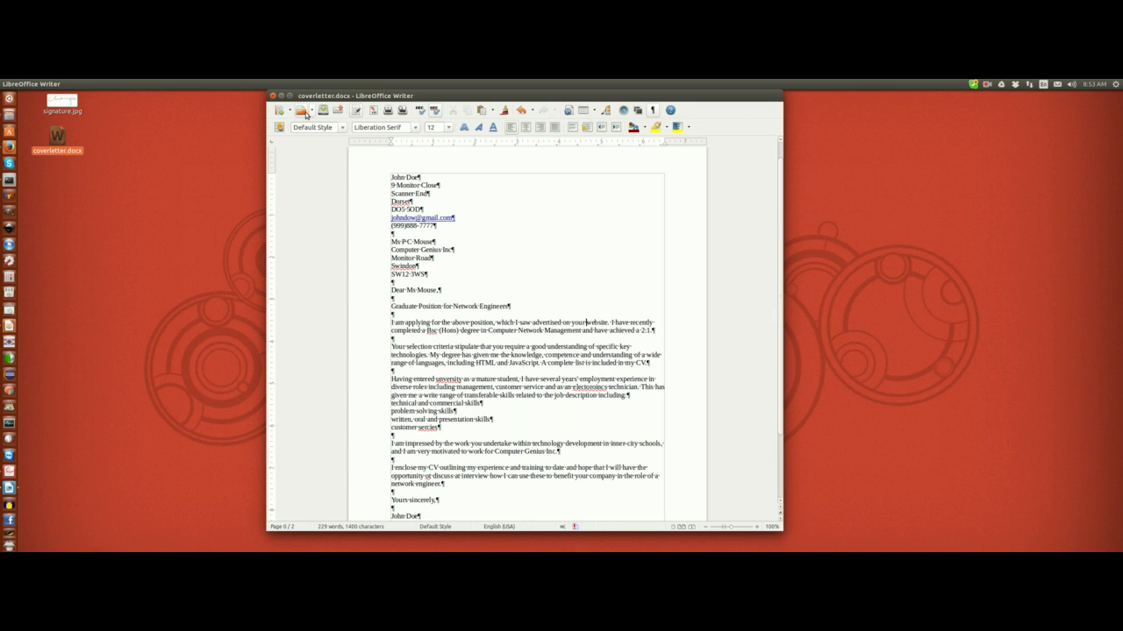
pyautogui.hotkey('ctrl', 's')
# Hide the nonprinting characters and insert a date field on the blank line above the salutation
pyautogui.click(652, 111)
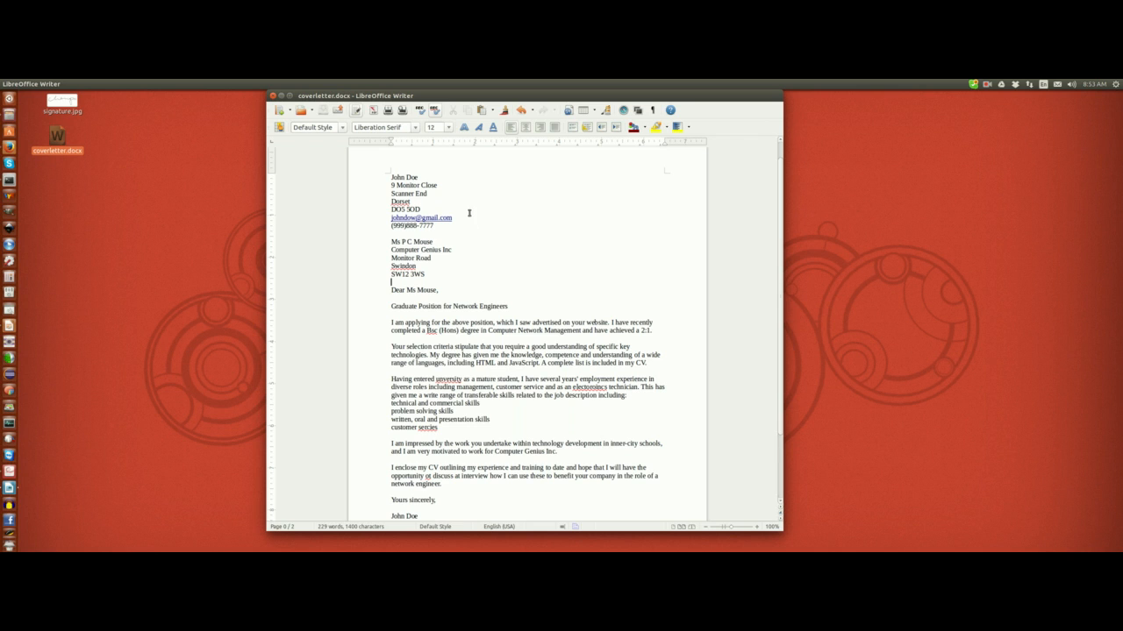
pyautogui.click(91, 84)
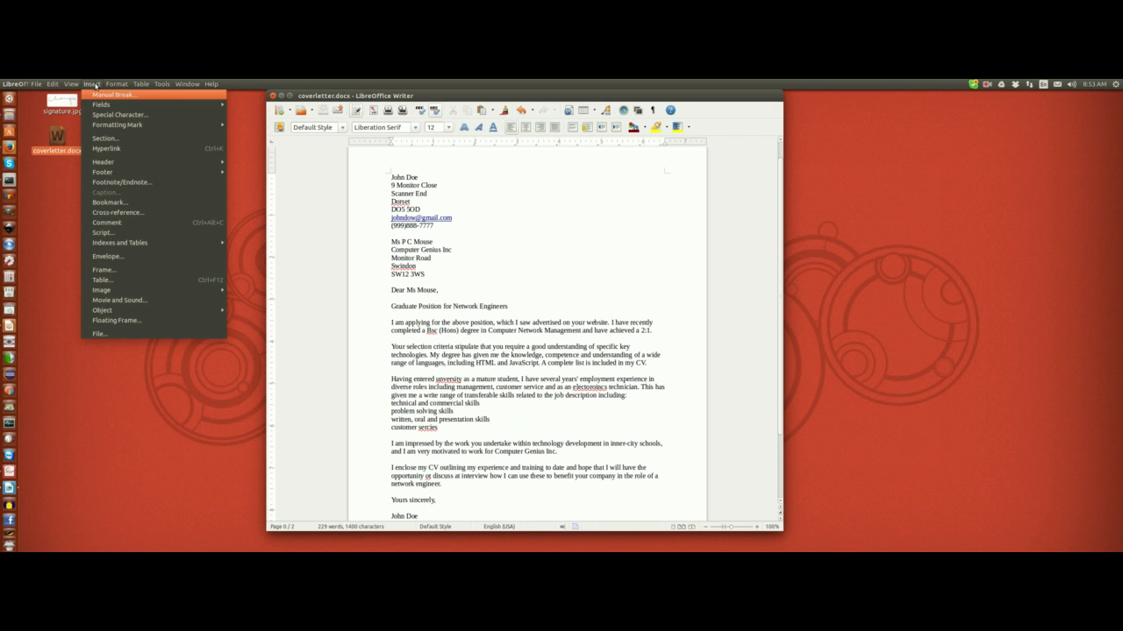
pyautogui.moveTo(98, 106)
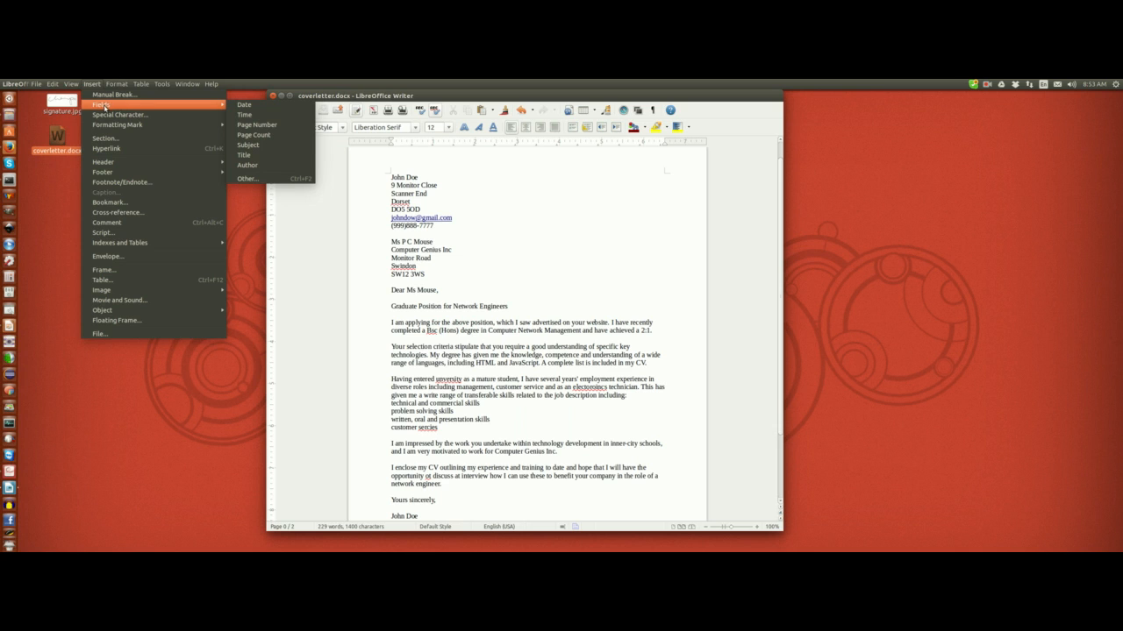
pyautogui.click(244, 106)
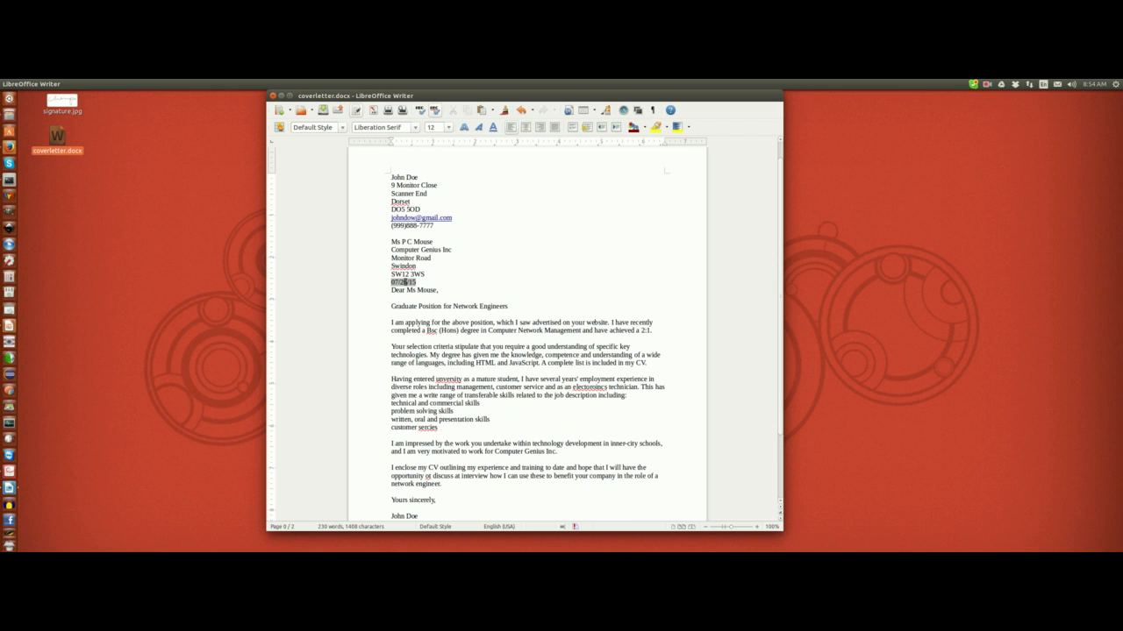
# Edit the date field above the salutation, keeping it as Date (fixed) with the "Friday, December 31, 1999" format
pyautogui.rightClick(406, 283)
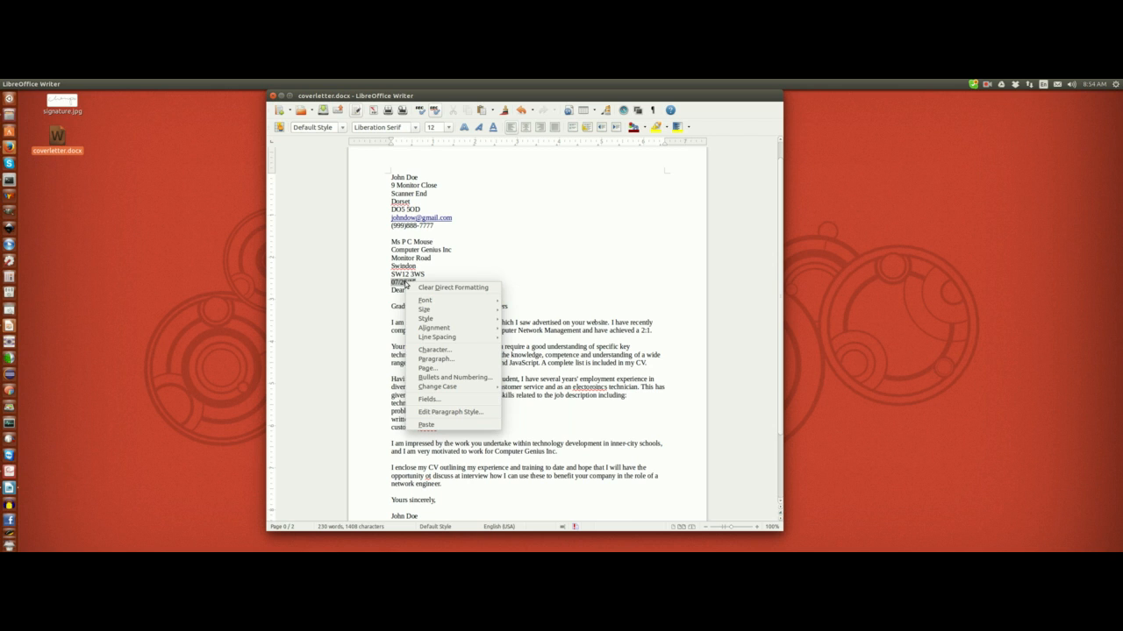
pyautogui.click(428, 401)
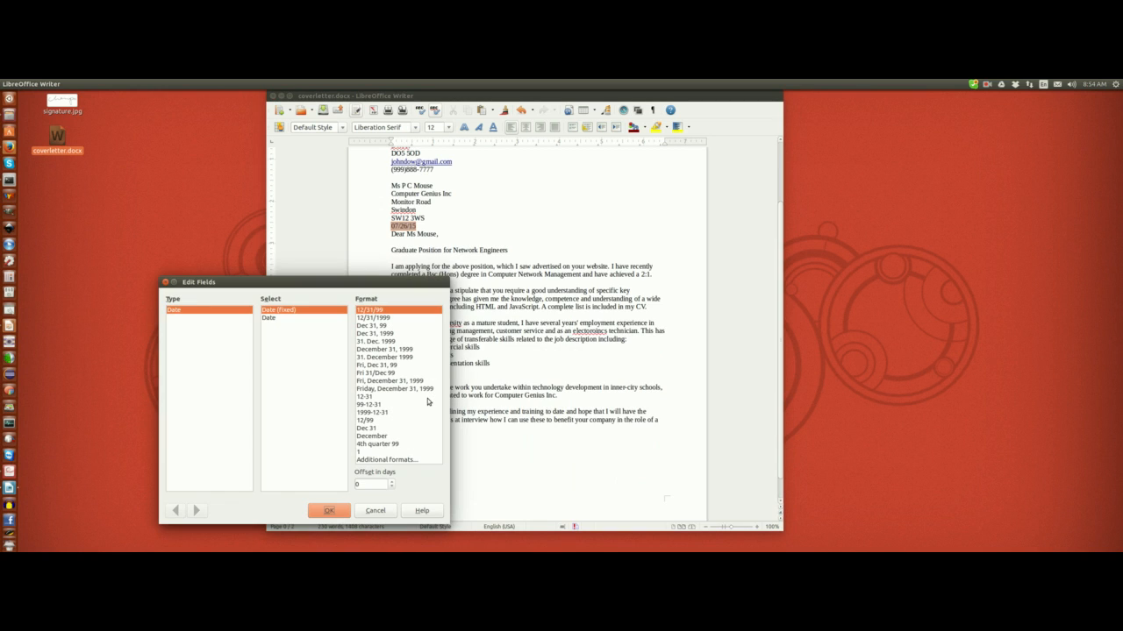
pyautogui.moveTo(361, 284); pyautogui.dragTo(342, 222)
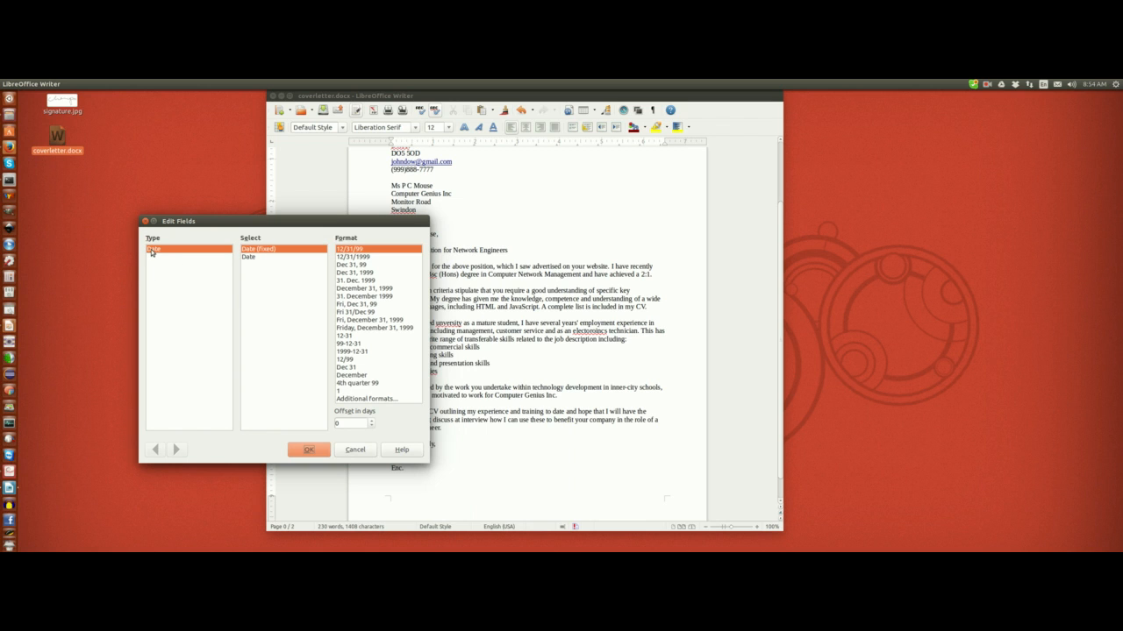
pyautogui.click(251, 258)
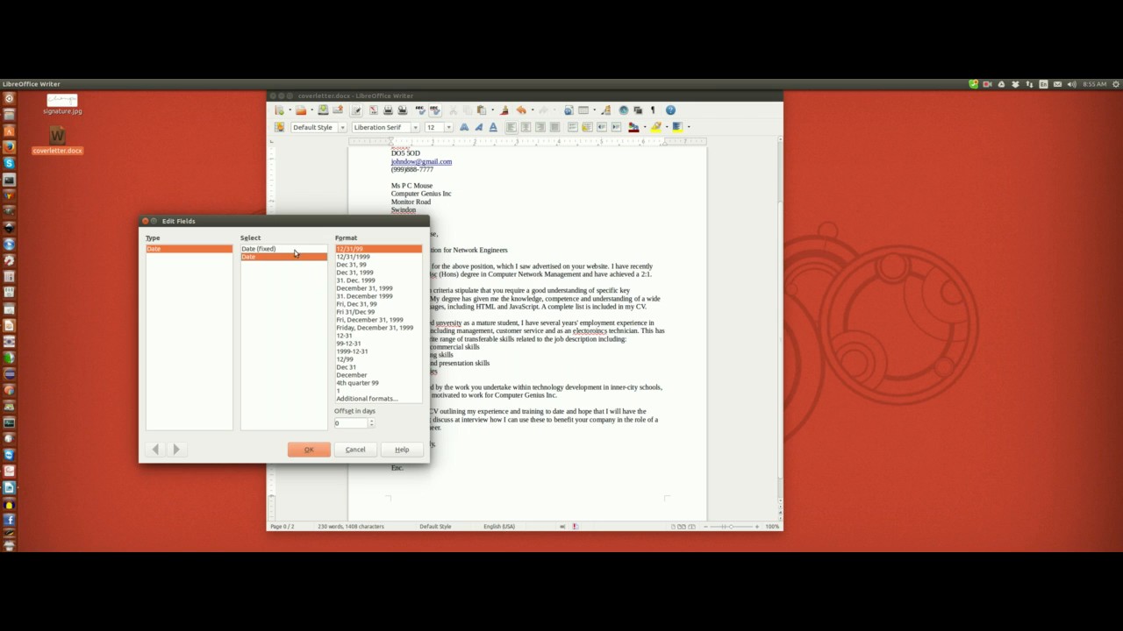
pyautogui.moveTo(326, 223); pyautogui.dragTo(258, 252)
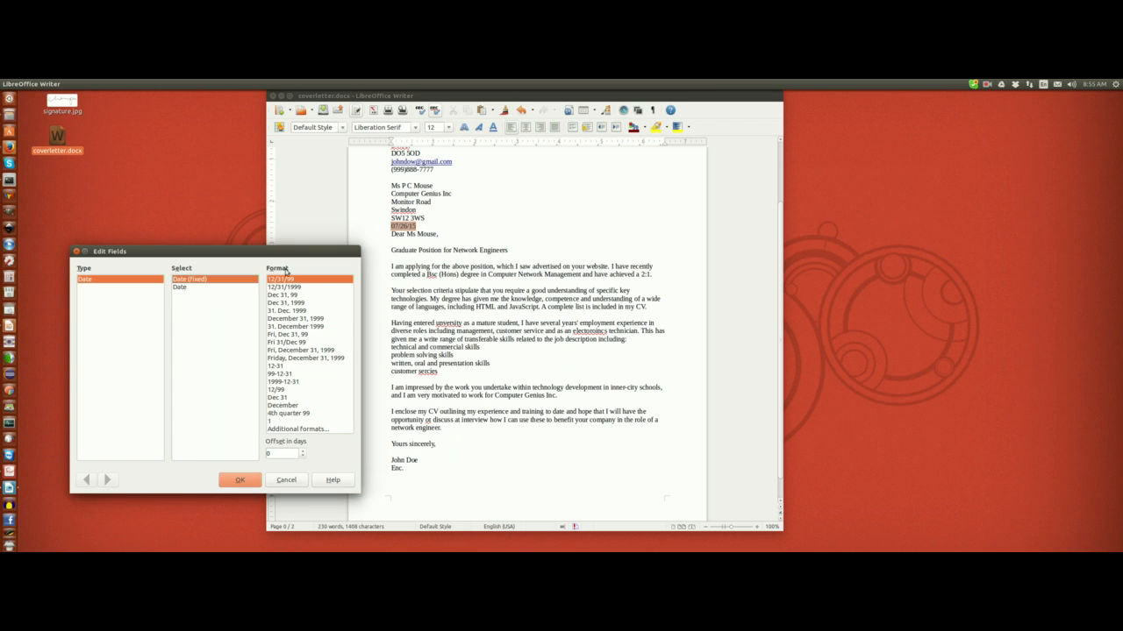
pyautogui.click(287, 359)
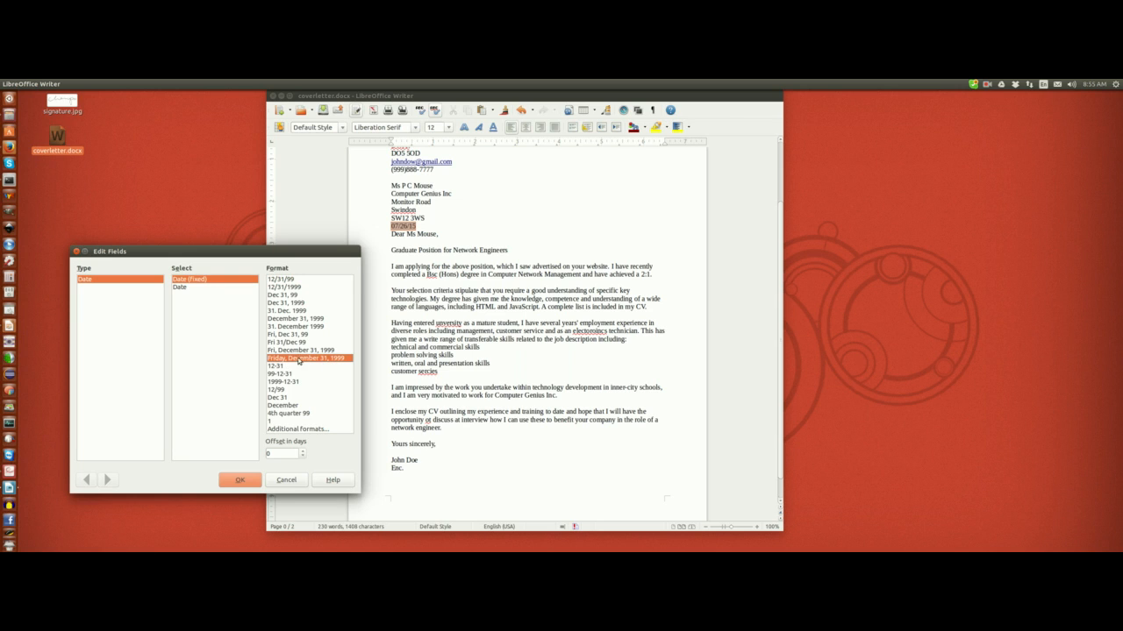
pyautogui.click(245, 482)
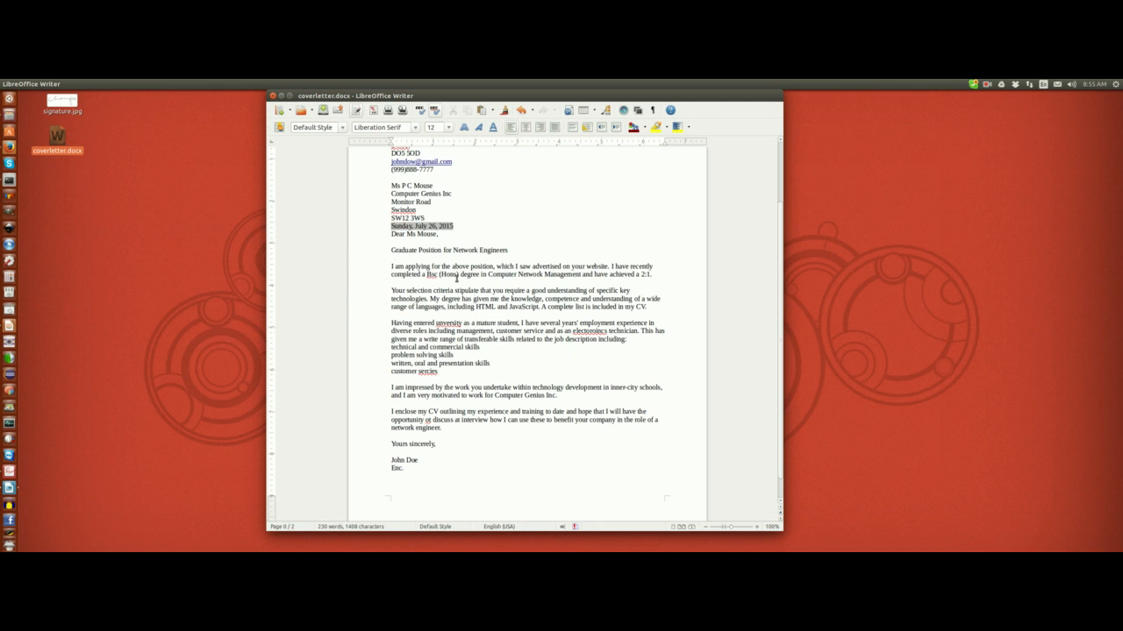
# Add one blank line above and one below the date line
pyautogui.press('Return')
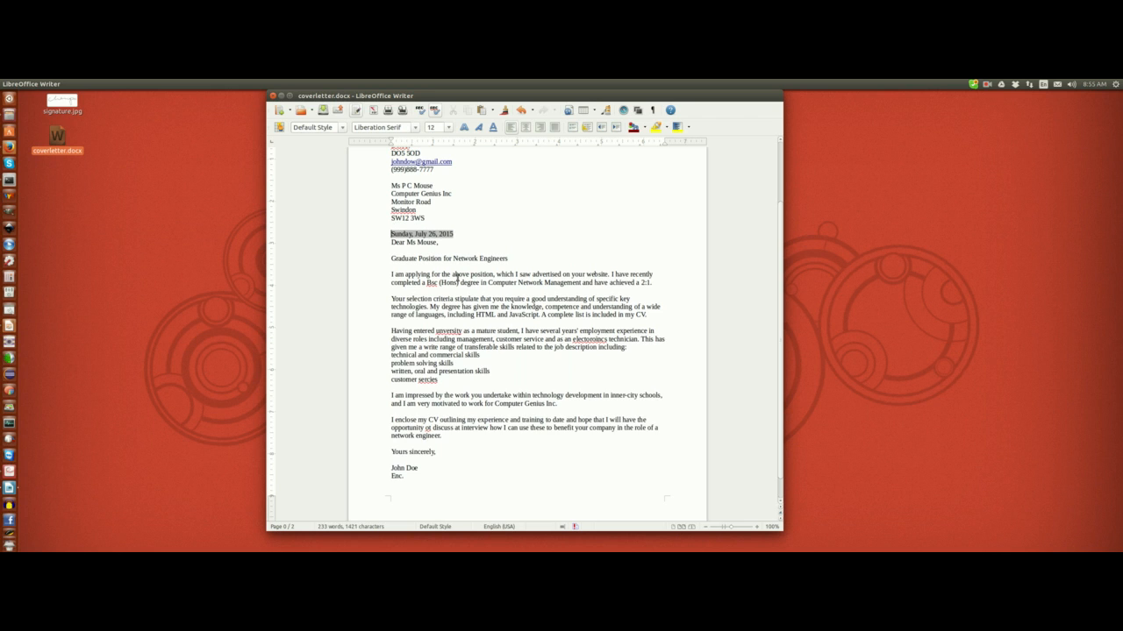
pyautogui.press('Return')
pyautogui.scroll(2, 483, 303)
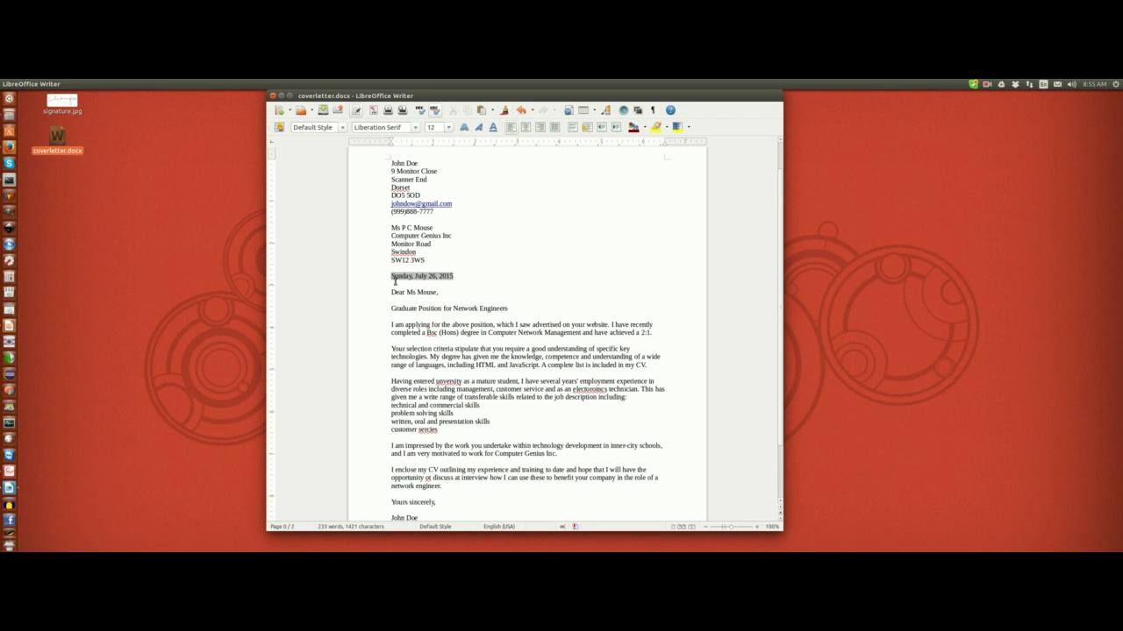
# Examine the layout of the sender's address block, the recipient's address block and the letter's closing lines
pyautogui.scroll(2, 457, 263)
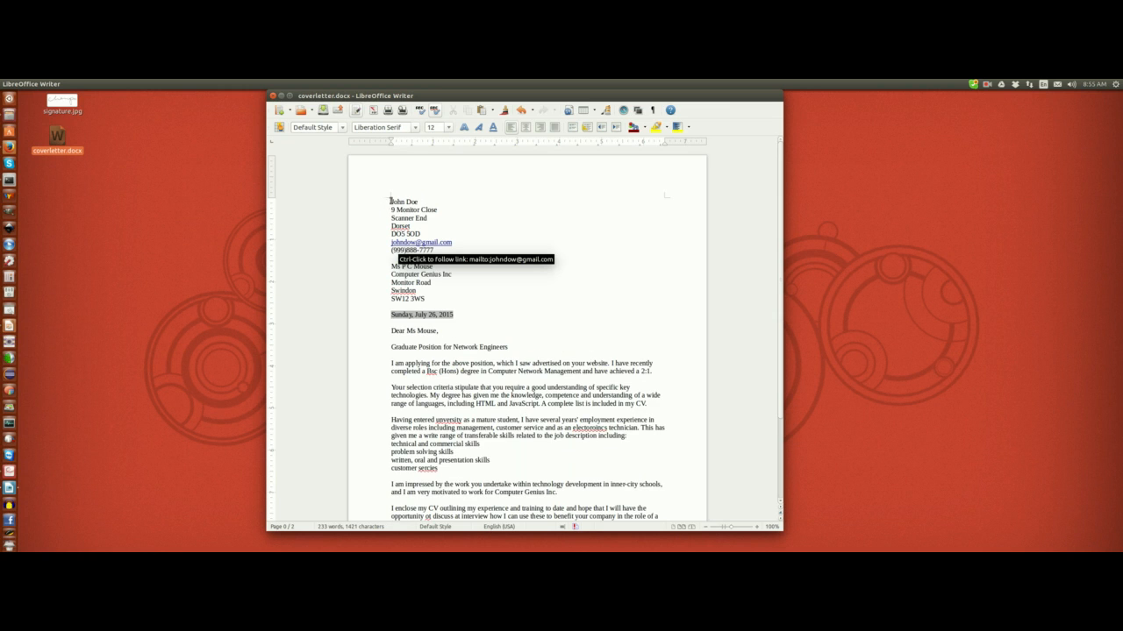
pyautogui.moveTo(384, 203); pyautogui.dragTo(463, 253)
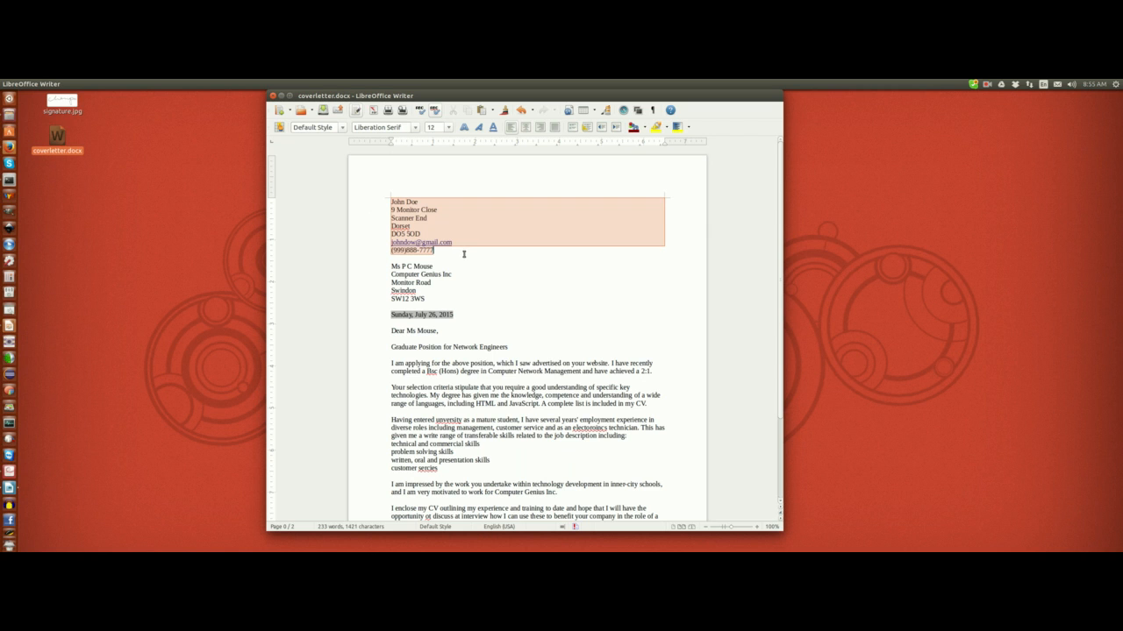
pyautogui.click(463, 253)
pyautogui.scroll(-5, 476, 341)
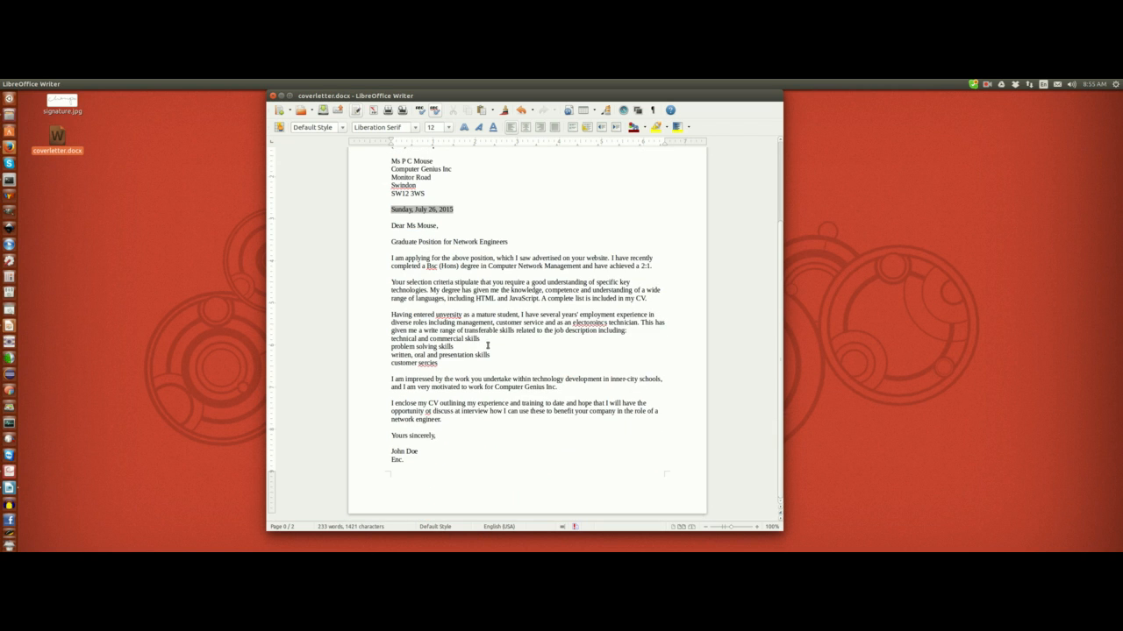
pyautogui.scroll(5, 490, 345)
pyautogui.click(391, 202)
pyautogui.moveTo(392, 202); pyautogui.dragTo(464, 254)
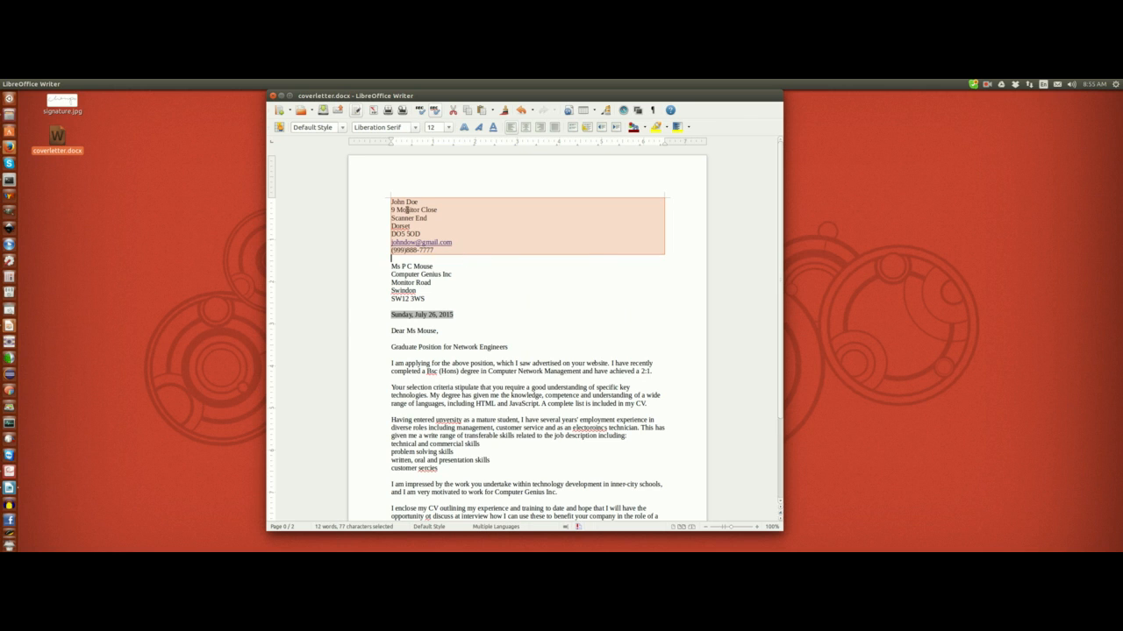
pyautogui.click(417, 282)
pyautogui.moveTo(391, 266); pyautogui.dragTo(424, 282)
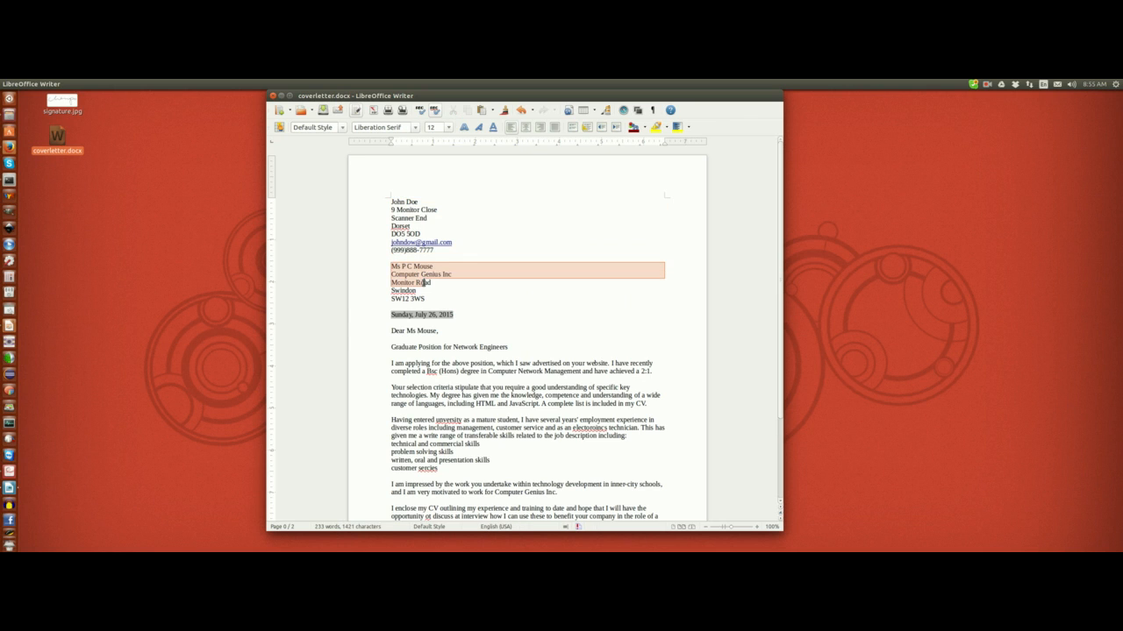
pyautogui.click(425, 275)
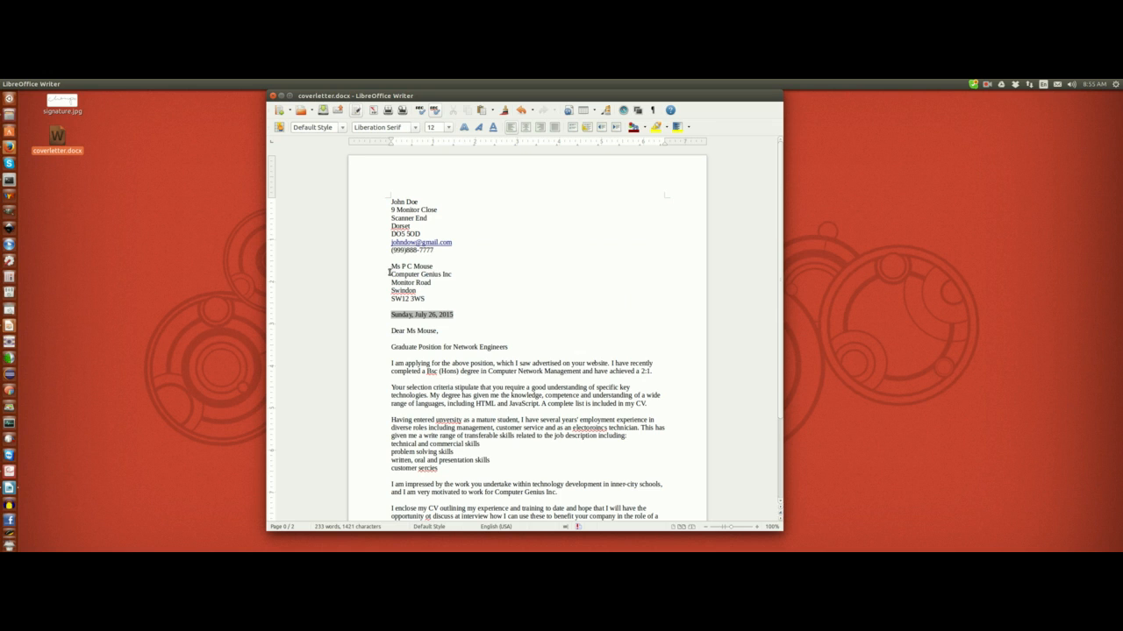
pyautogui.moveTo(391, 266); pyautogui.dragTo(447, 298)
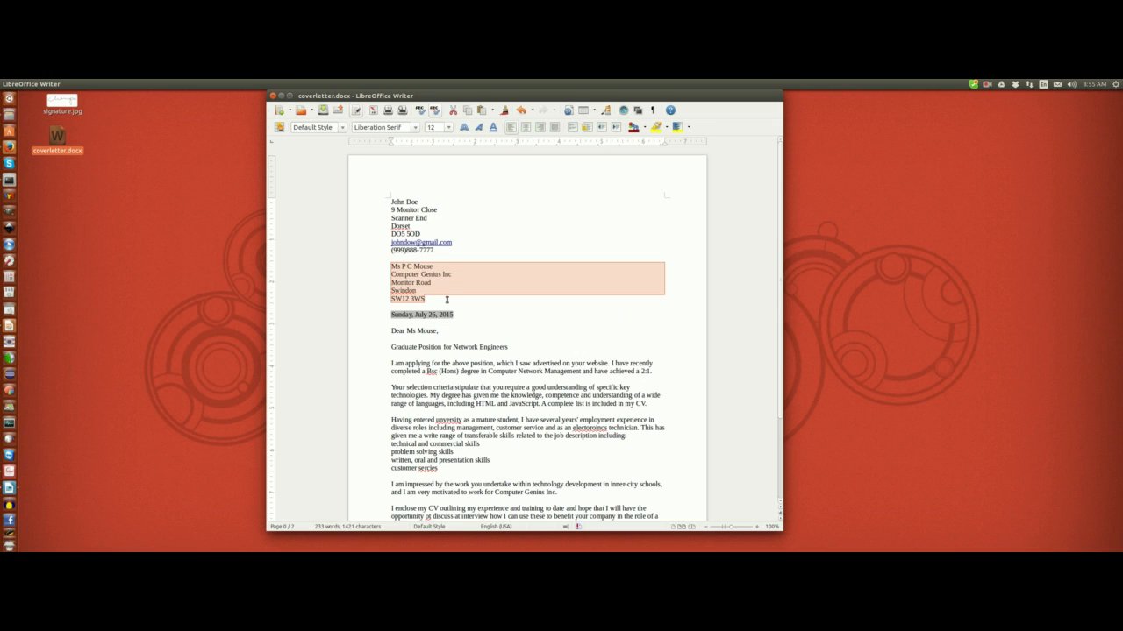
pyautogui.click(448, 298)
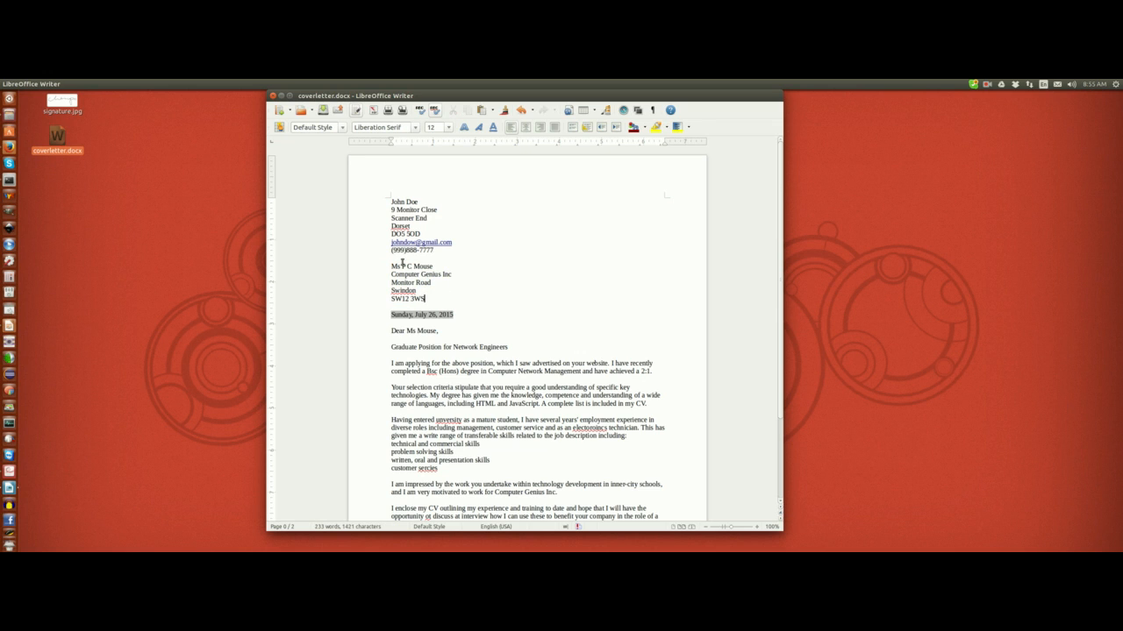
pyautogui.moveTo(385, 202); pyautogui.dragTo(459, 251)
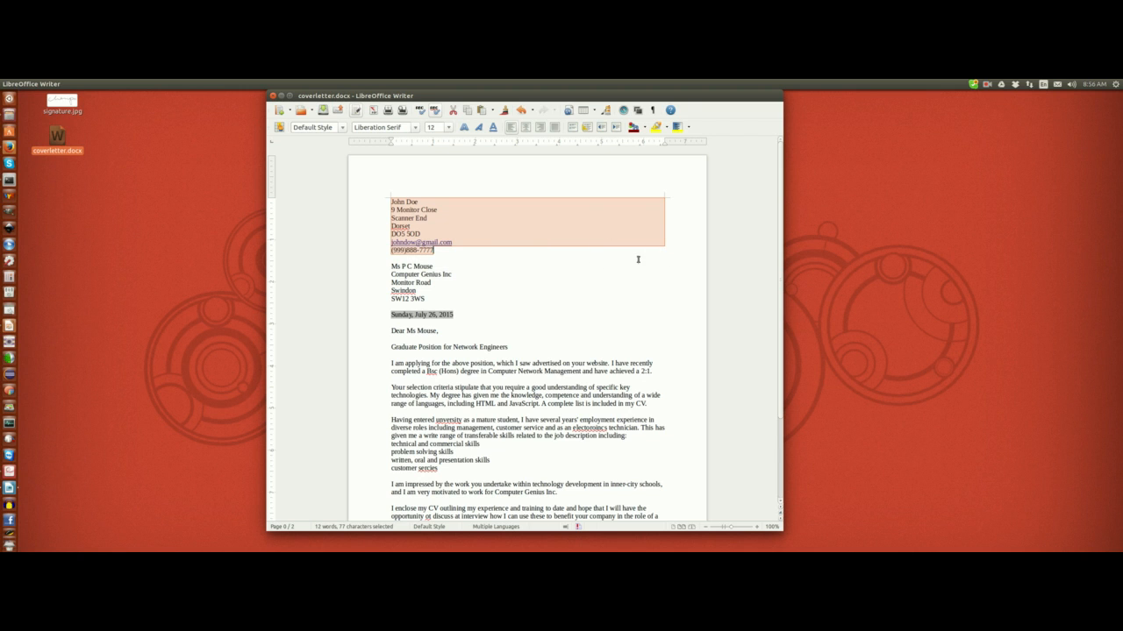
pyautogui.scroll(-3, 621, 281)
pyautogui.scroll(-1, 620, 329)
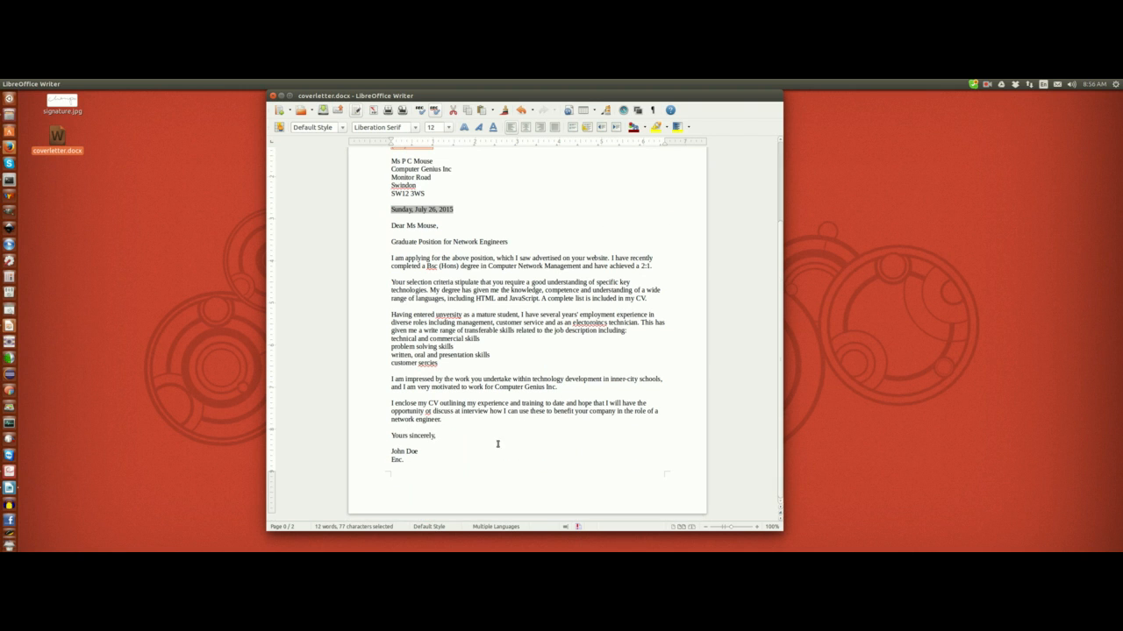
pyautogui.click(381, 435)
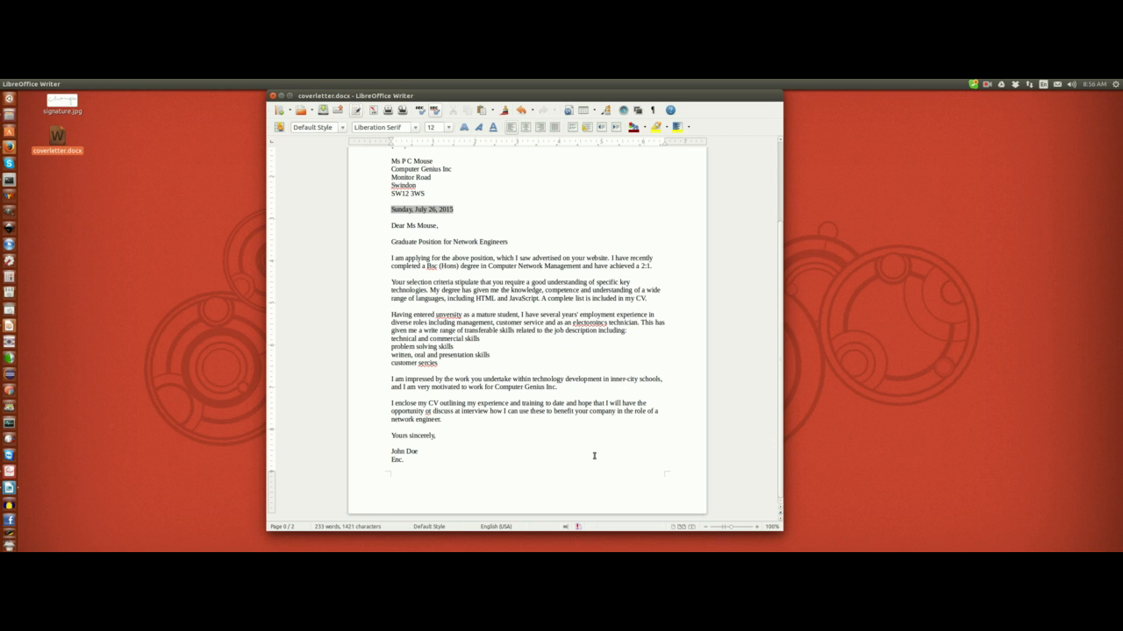
pyautogui.scroll(3, 614, 403)
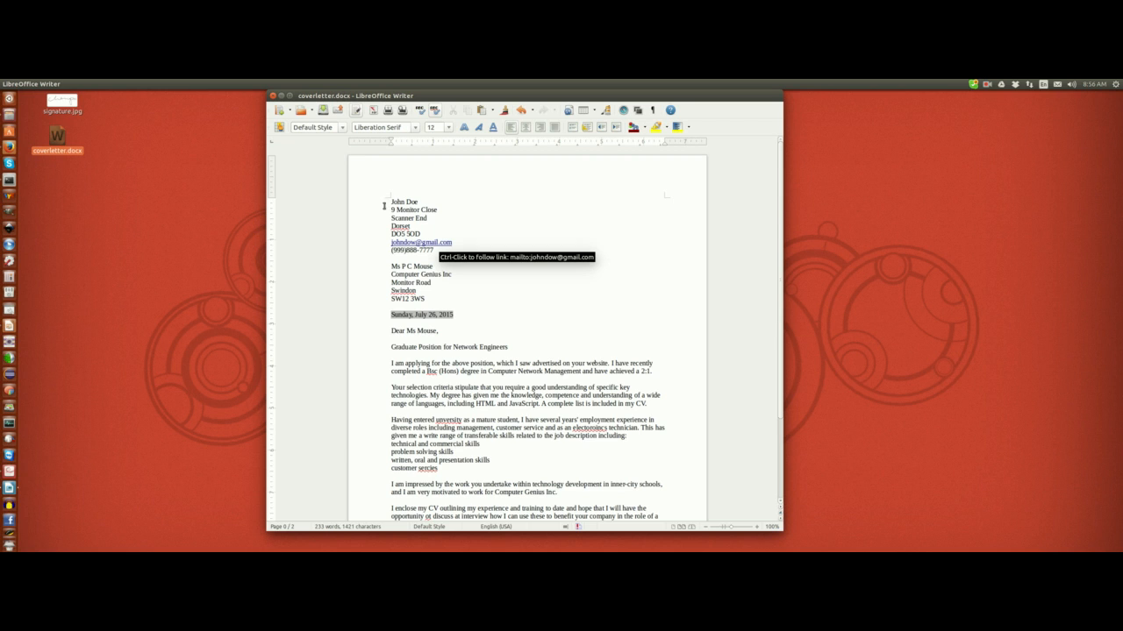
# Try right-aligning the sender's address block, and undo that alignment
pyautogui.moveTo(385, 202); pyautogui.dragTo(436, 232)
pyautogui.moveTo(379, 209); pyautogui.dragTo(448, 250)
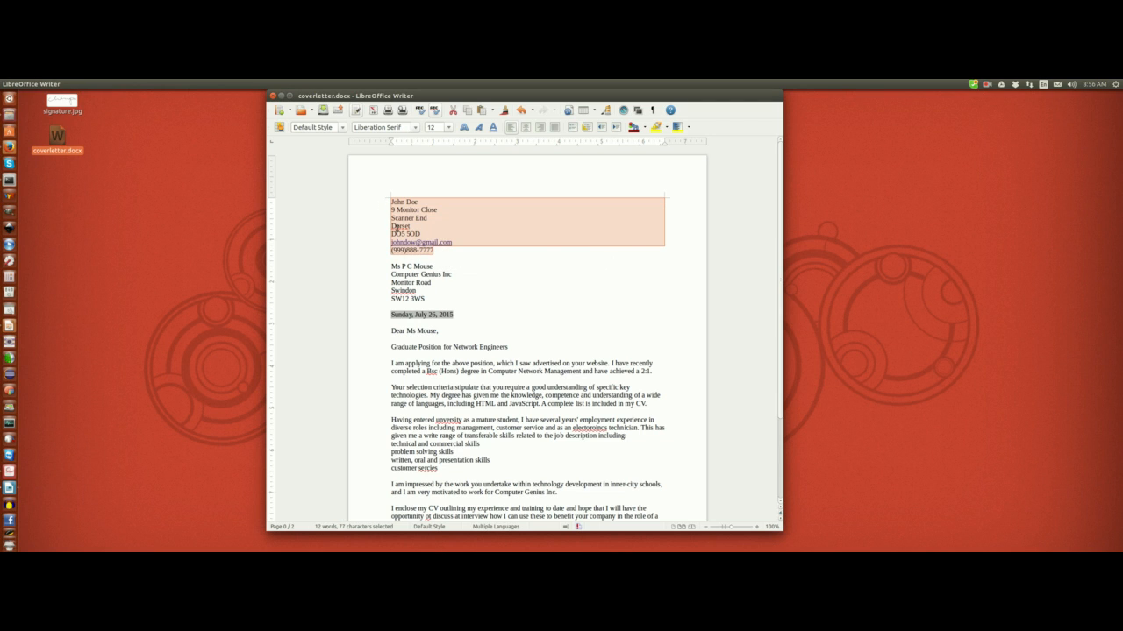
pyautogui.click(539, 128)
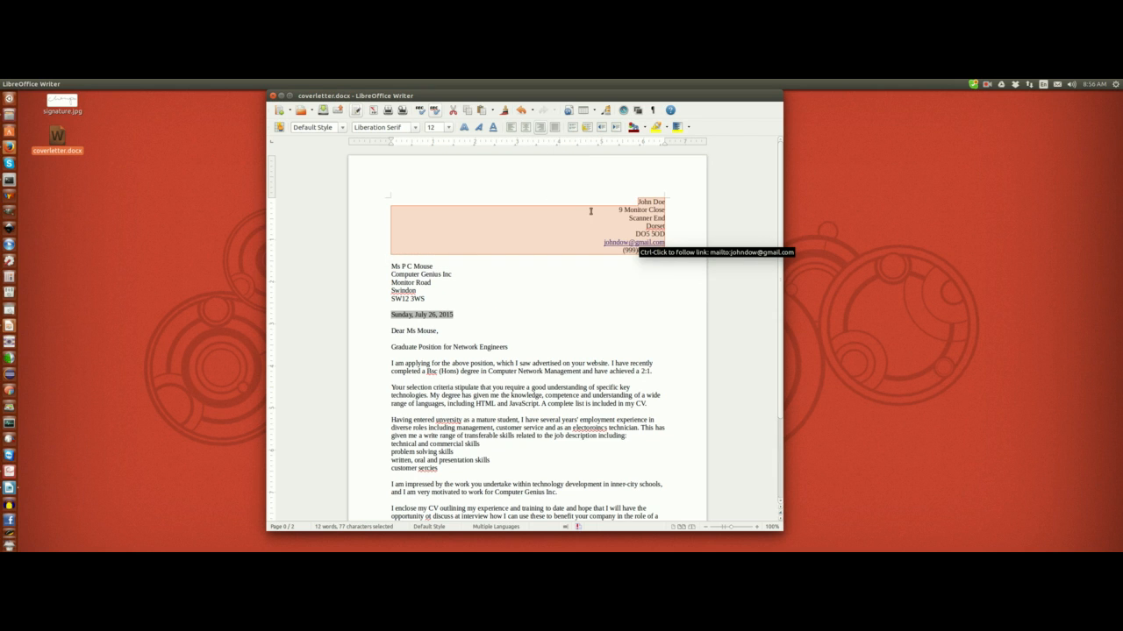
pyautogui.click(612, 293)
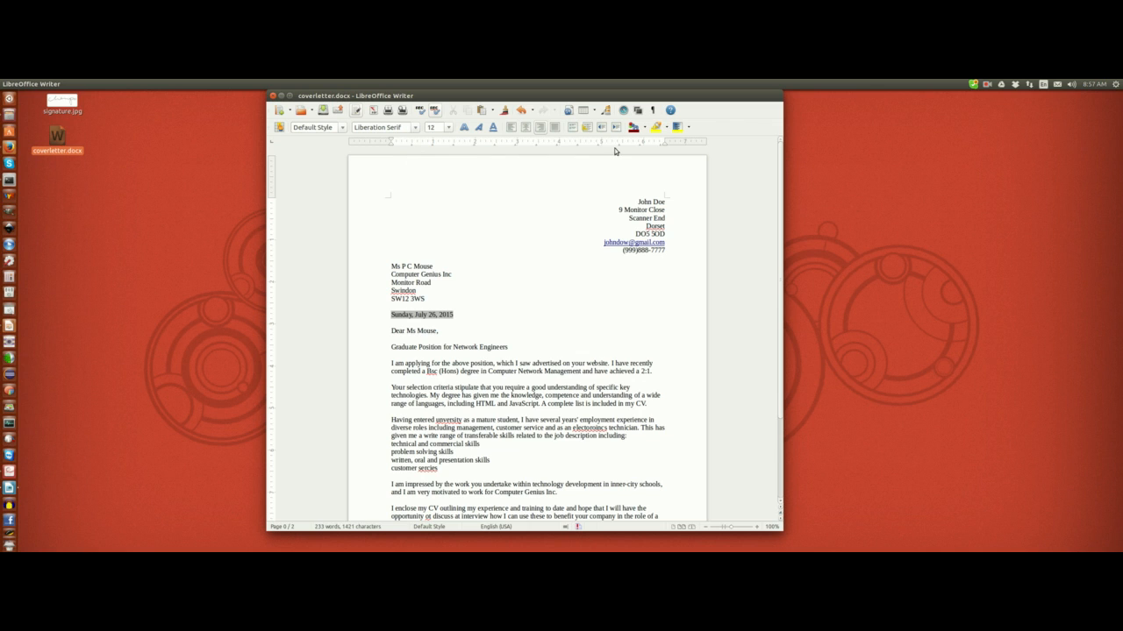
pyautogui.click(521, 111)
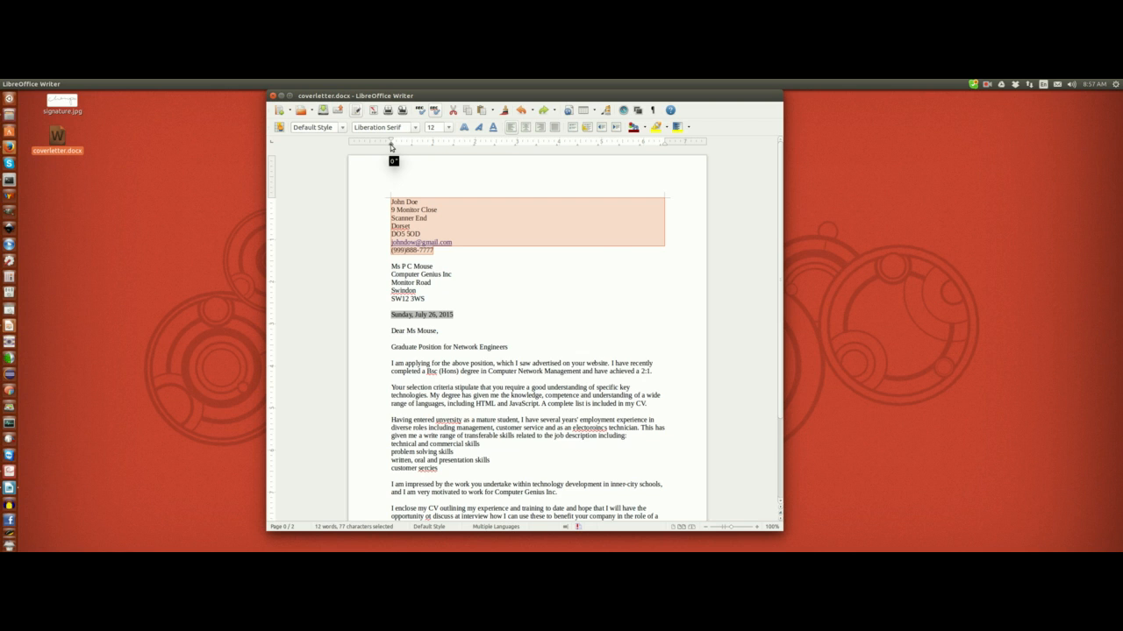
# Indent the sender's address block to the 4-inch mark, keeping its lines left-aligned
pyautogui.moveTo(392, 147)
pyautogui.mouseDown()
pyautogui.moveTo(564, 158)
pyautogui.moveTo(407, 150)
pyautogui.moveTo(558, 165)
pyautogui.mouseUp()
pyautogui.moveTo(558, 165); pyautogui.dragTo(558, 166)
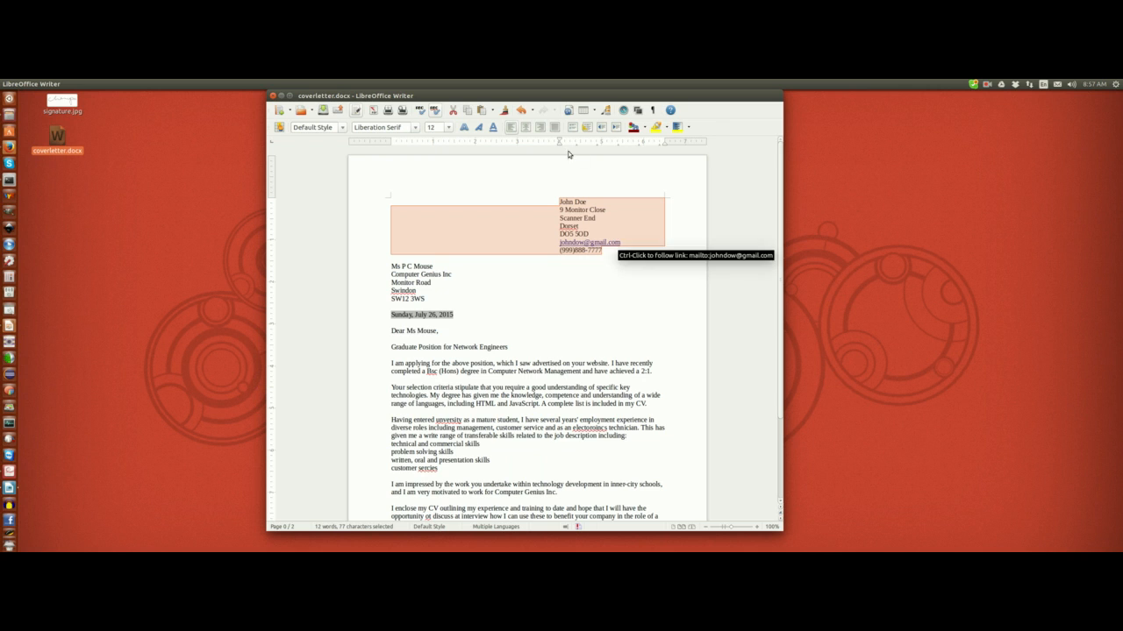
pyautogui.click(618, 203)
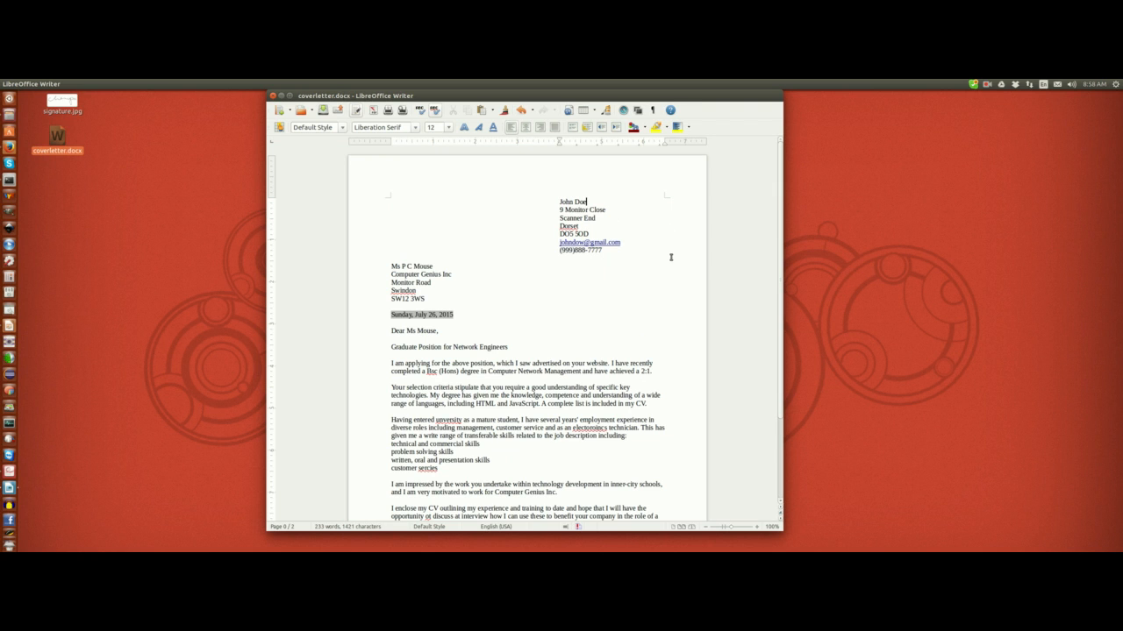
# Indent the closing lines from "Yours sincerely," through "Enc." to the 4-inch mark
pyautogui.scroll(-3, 671, 256)
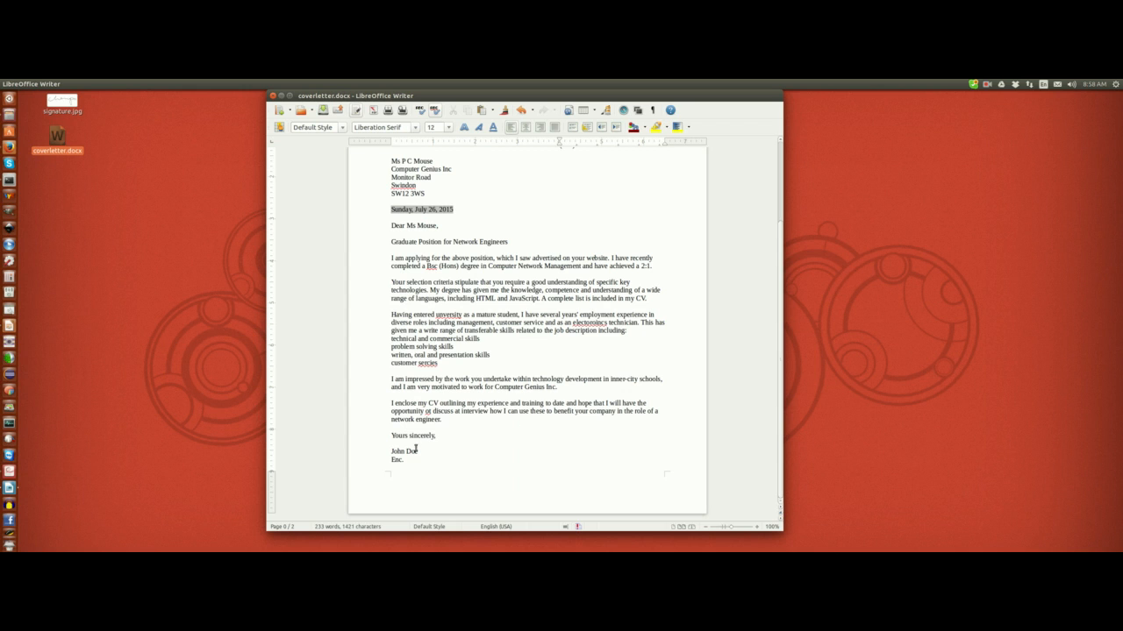
pyautogui.moveTo(362, 435); pyautogui.dragTo(385, 465)
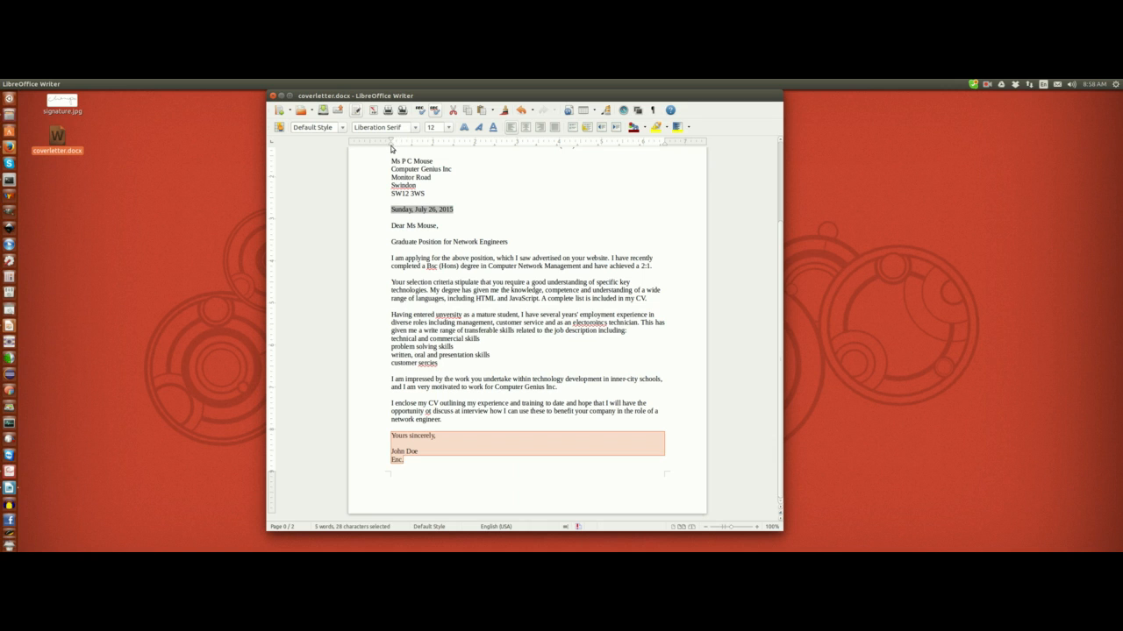
pyautogui.moveTo(392, 144); pyautogui.dragTo(559, 147)
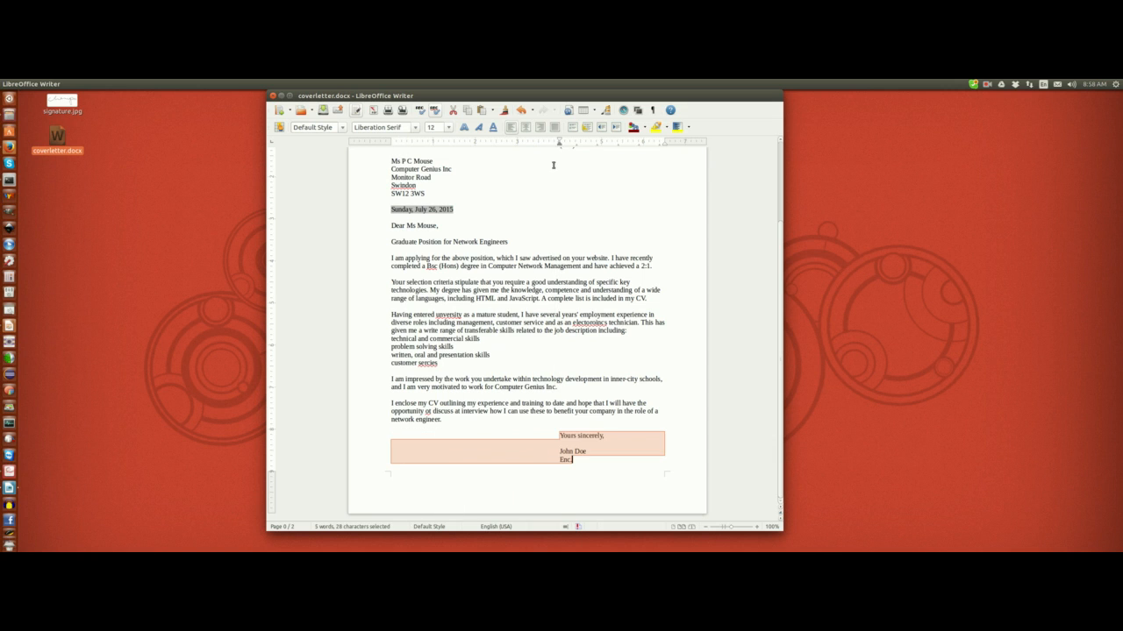
pyautogui.click(599, 448)
# Check the indented address and closing against the rest of the letter and save the document
pyautogui.scroll(3, 632, 296)
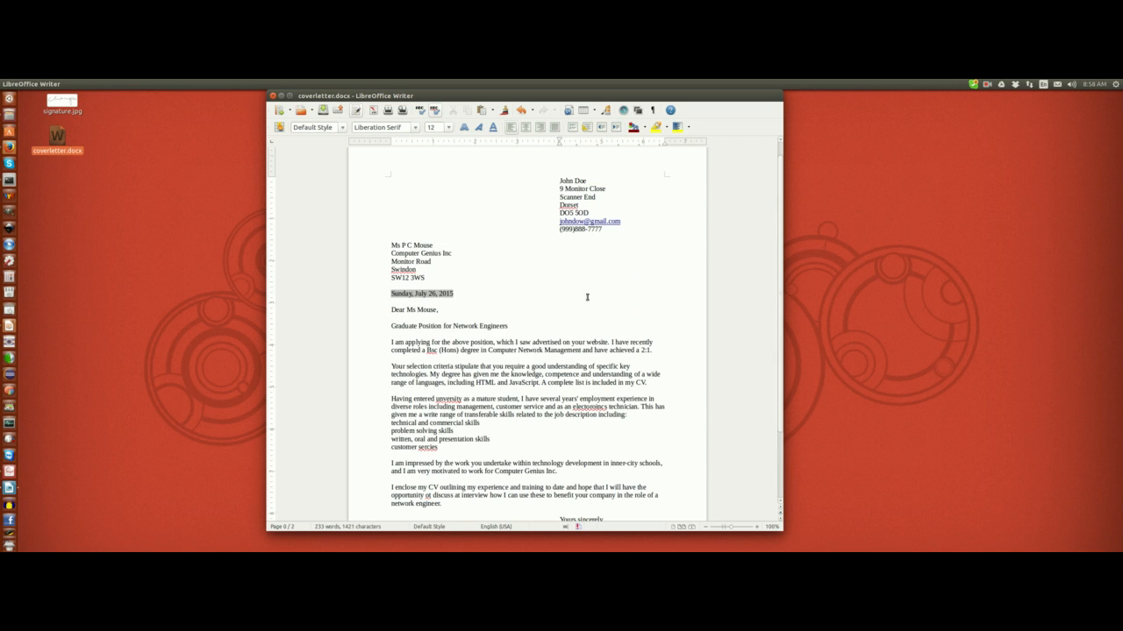
pyautogui.scroll(-2, 585, 266)
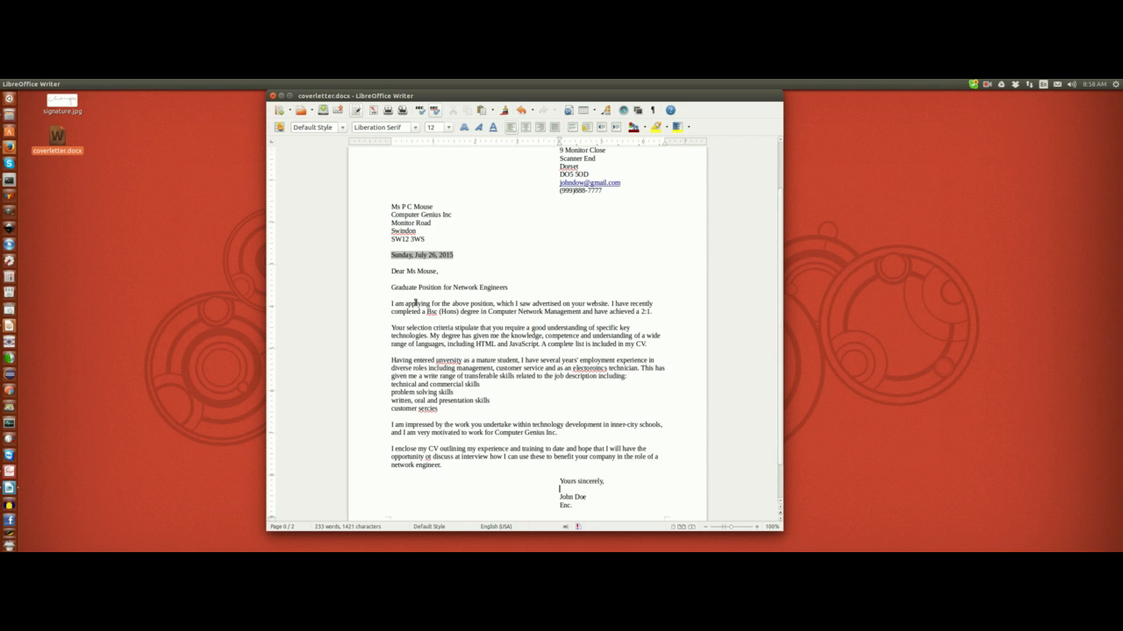
pyautogui.scroll(-1, 416, 302)
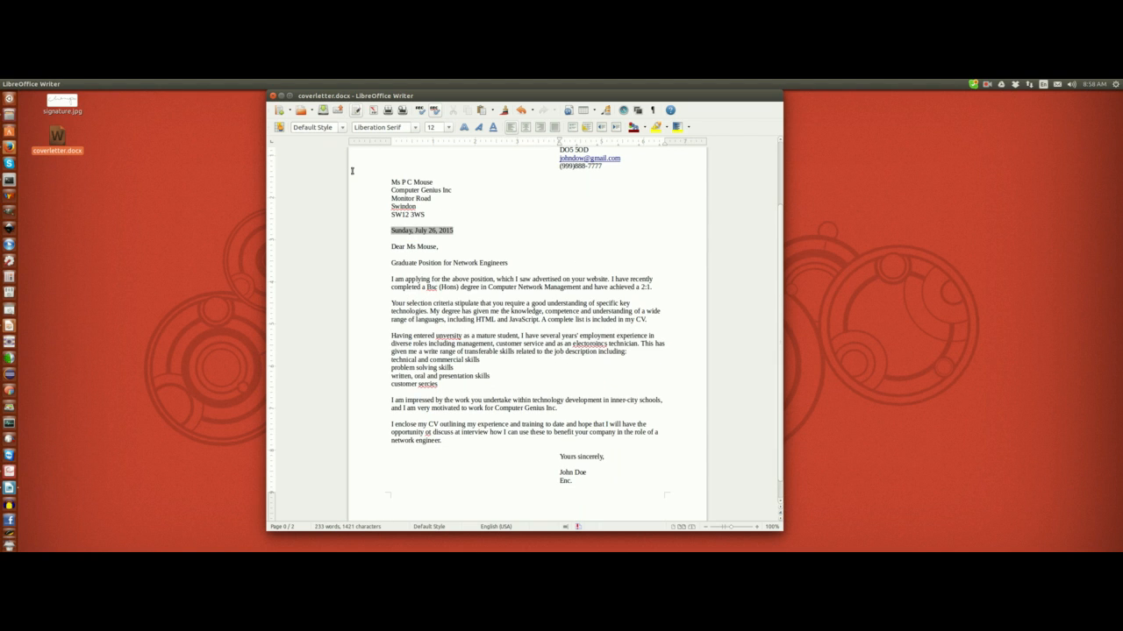
pyautogui.hotkey('ctrl', 's')
pyautogui.scroll(2, 521, 367)
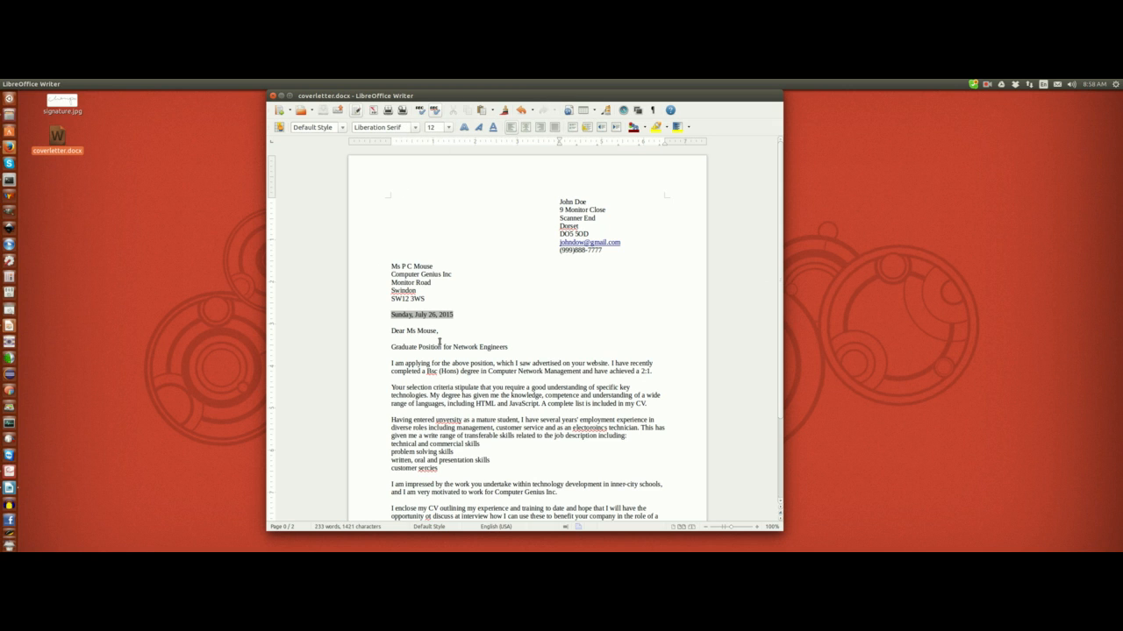
# Set the left, right, top and bottom page margins of the letter to 0.79"
pyautogui.moveTo(379, 96); pyautogui.dragTo(427, 104)
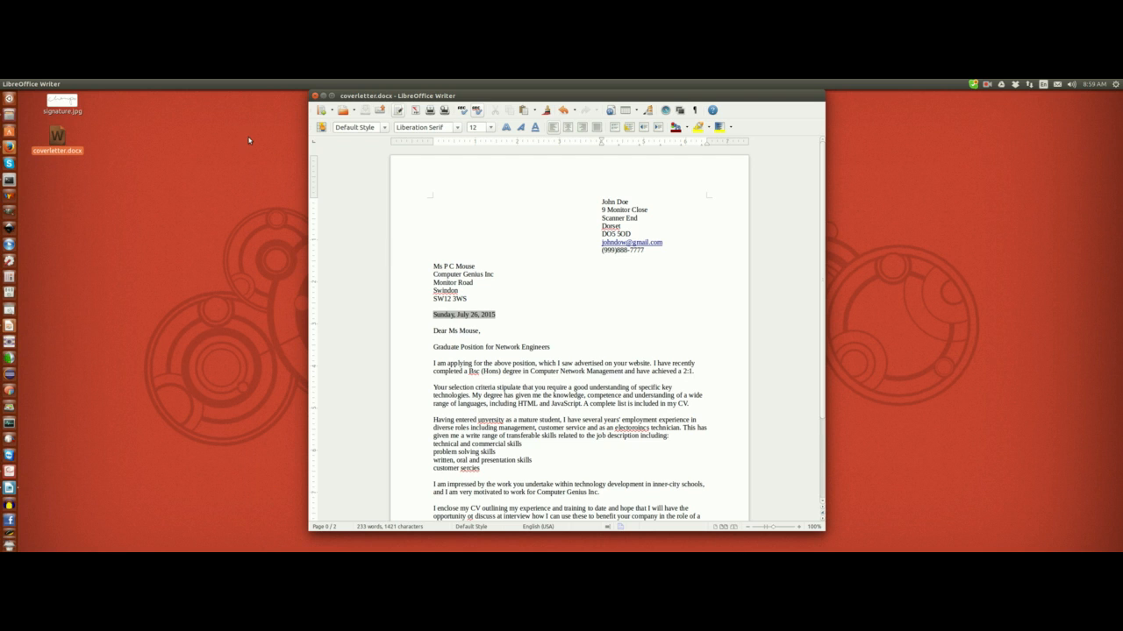
pyautogui.moveTo(92, 85)
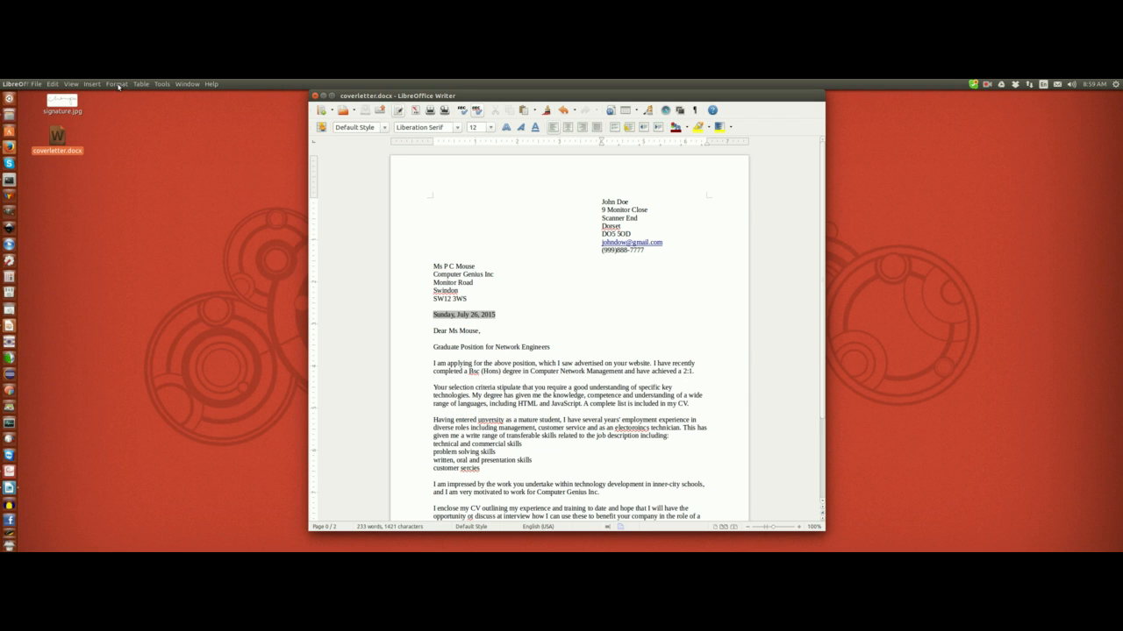
pyautogui.click(117, 84)
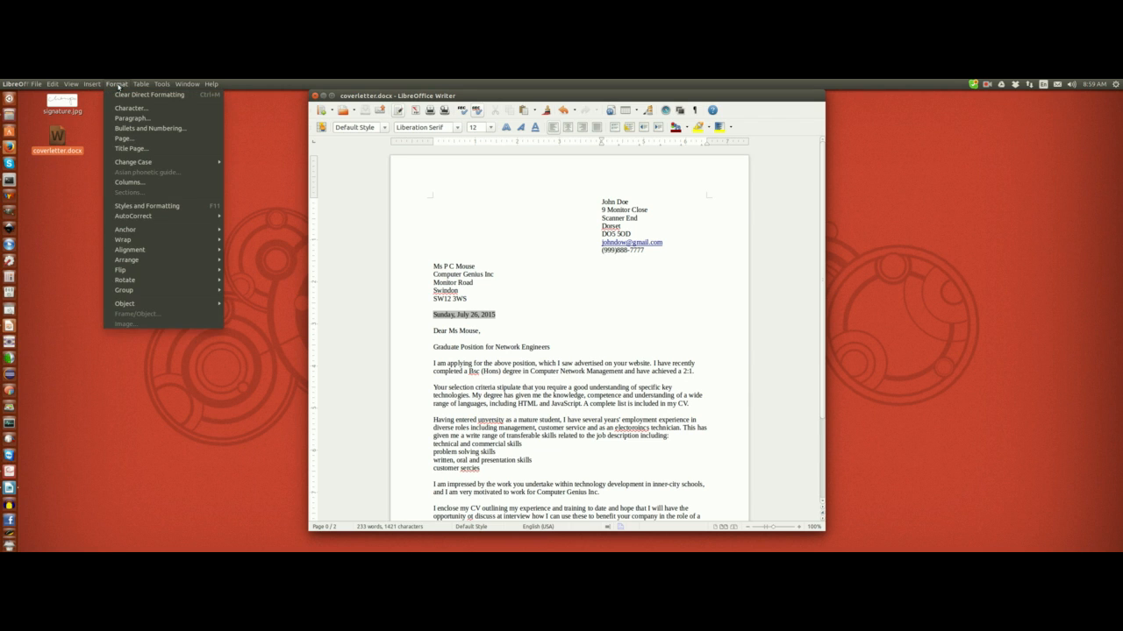
pyautogui.click(124, 138)
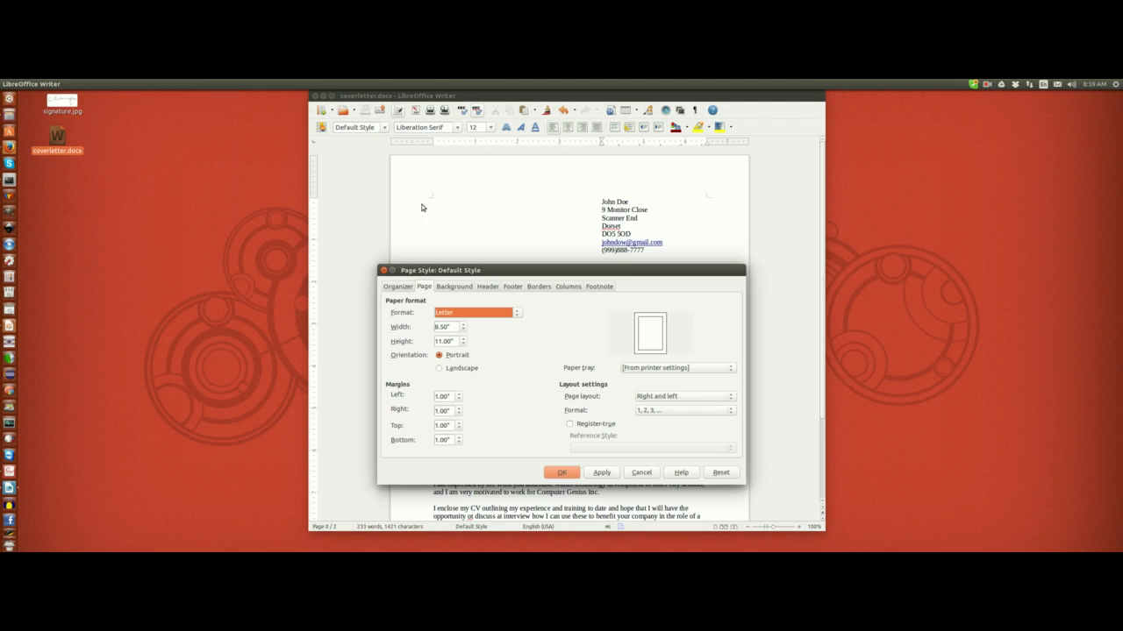
pyautogui.moveTo(444, 273); pyautogui.dragTo(337, 181)
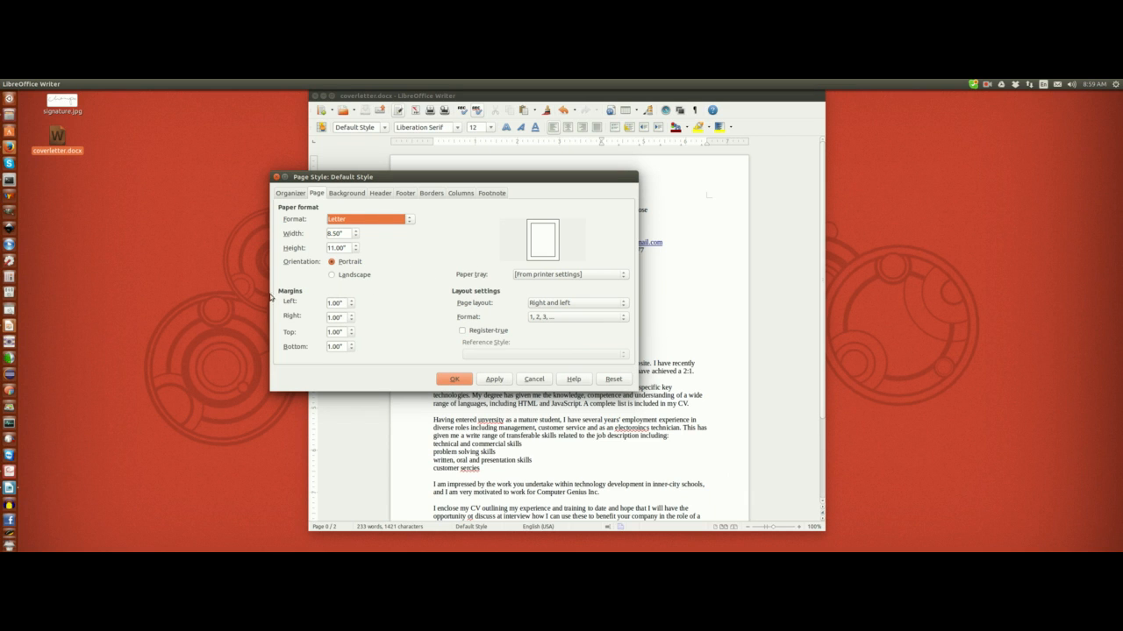
pyautogui.click(351, 307)
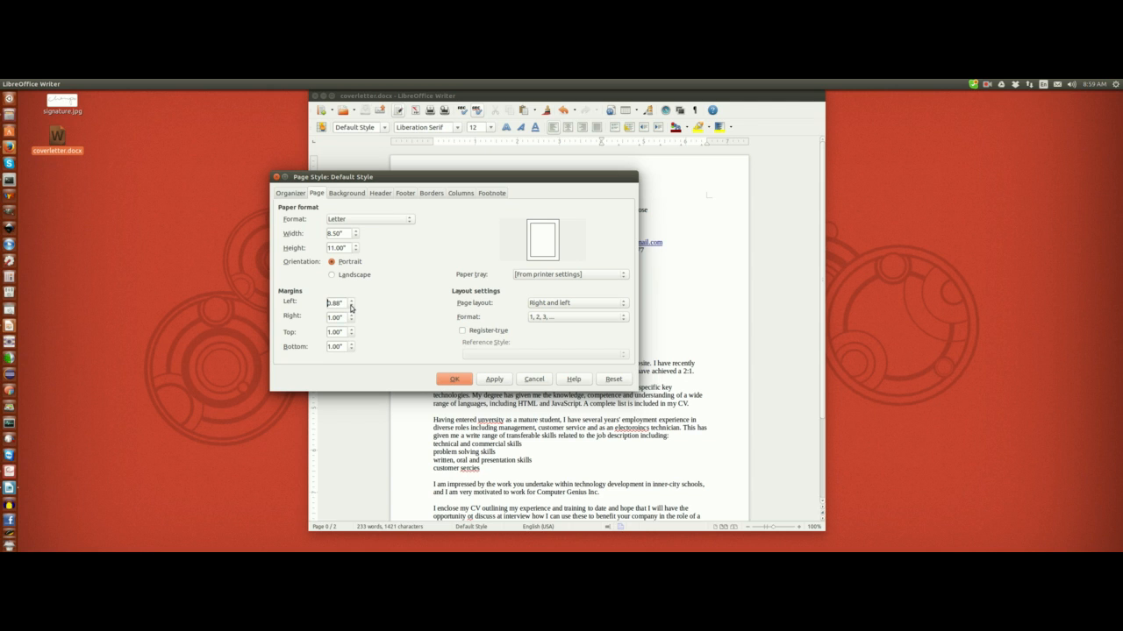
pyautogui.moveTo(342, 304); pyautogui.dragTo(317, 303)
pyautogui.write('0.7')
pyautogui.press('Tab')
pyautogui.write('0.79')
pyautogui.press('Tab')
pyautogui.write('0.79')
pyautogui.press('Tab')
pyautogui.write('0.7')
pyautogui.press('Return')
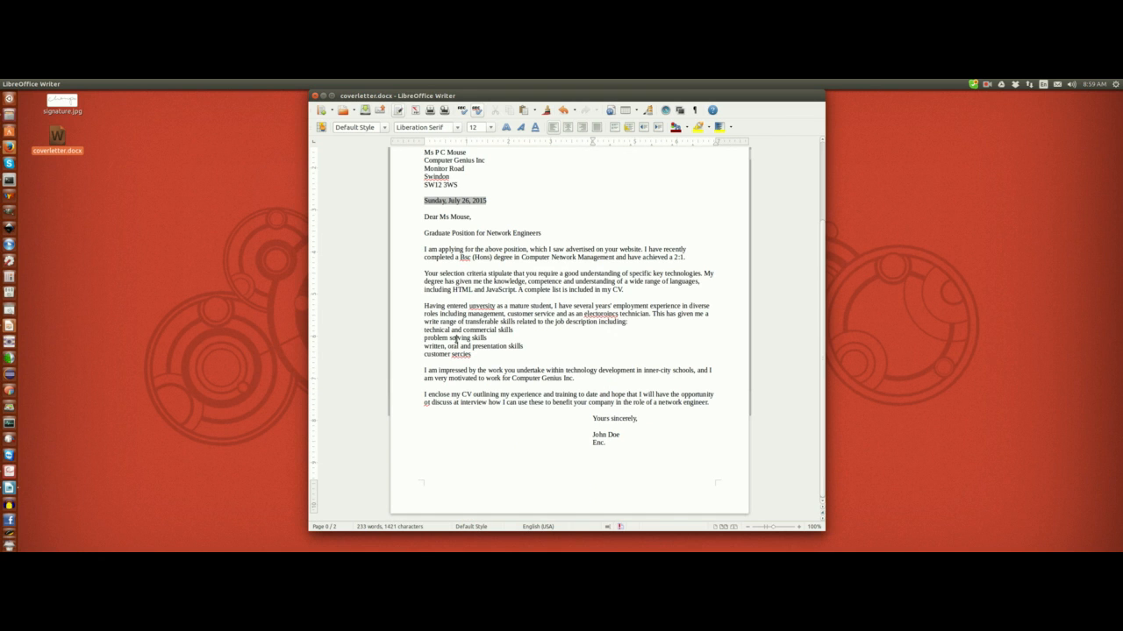
pyautogui.scroll(2, 462, 330)
pyautogui.scroll(1, 462, 330)
pyautogui.scroll(-1, 464, 322)
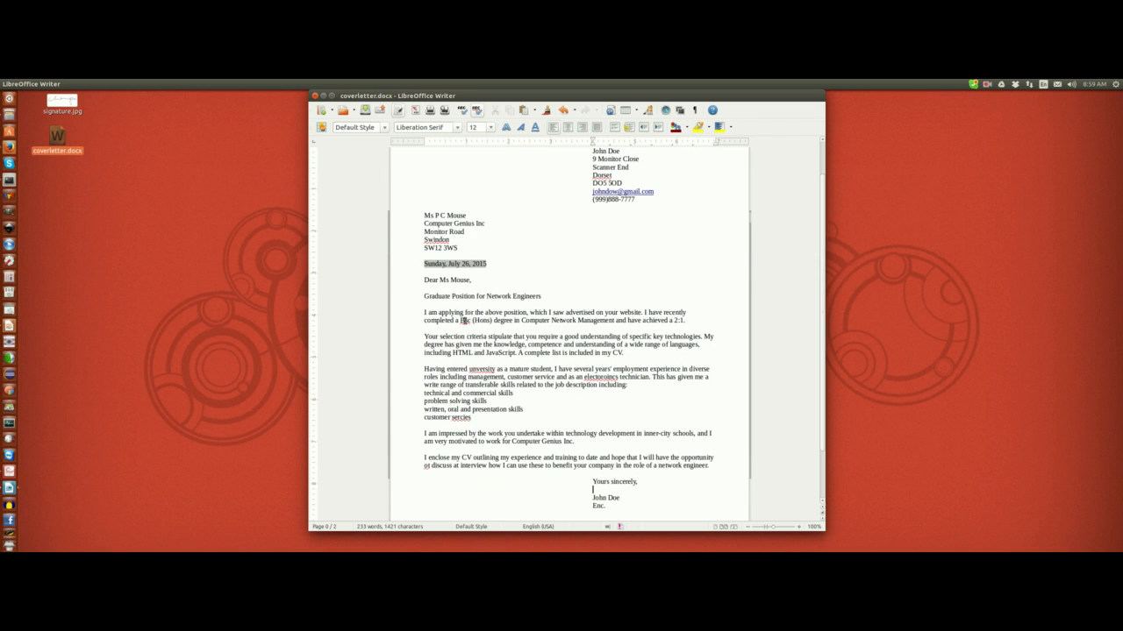
pyautogui.scroll(1, 470, 309)
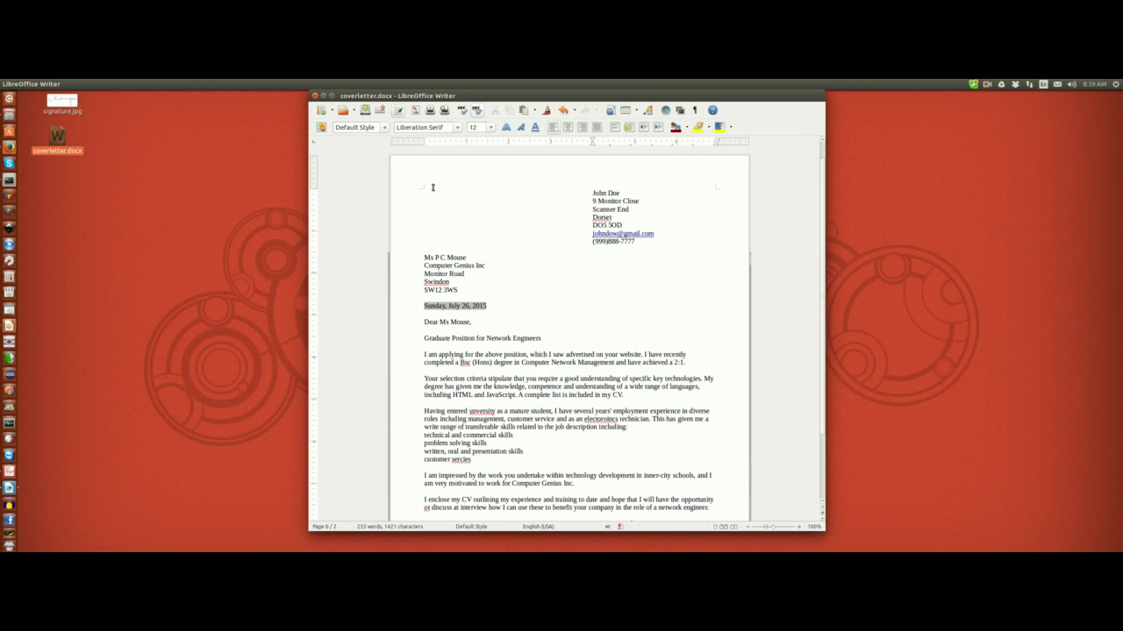
pyautogui.moveTo(110, 86)
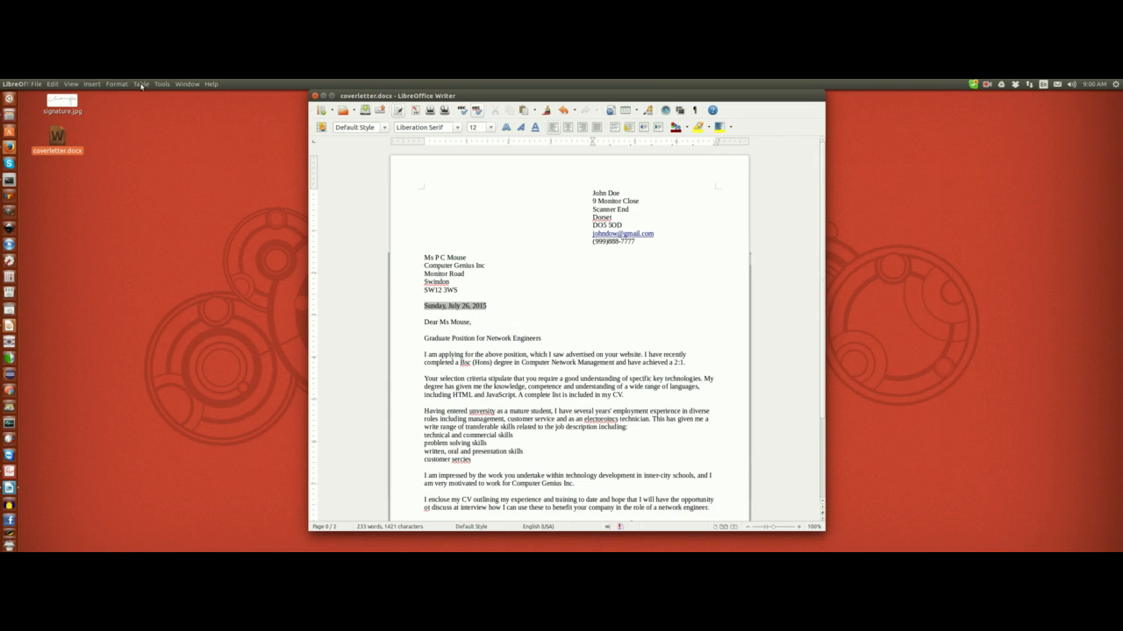
# Set the letter's left page margin to 0.84" and apply it
pyautogui.click(116, 84)
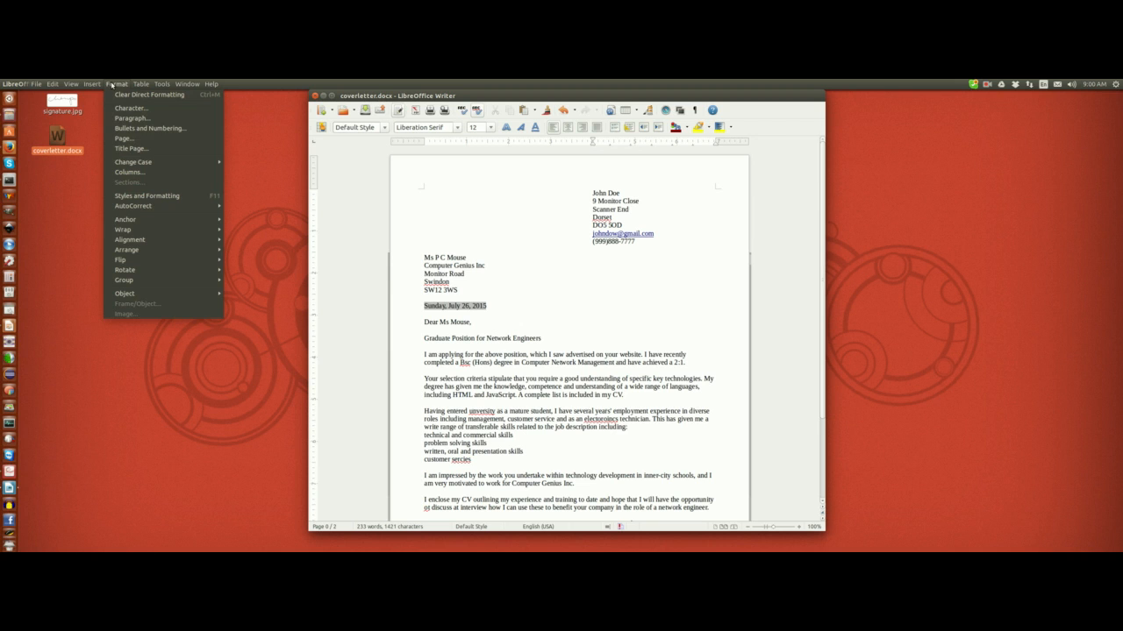
pyautogui.click(141, 139)
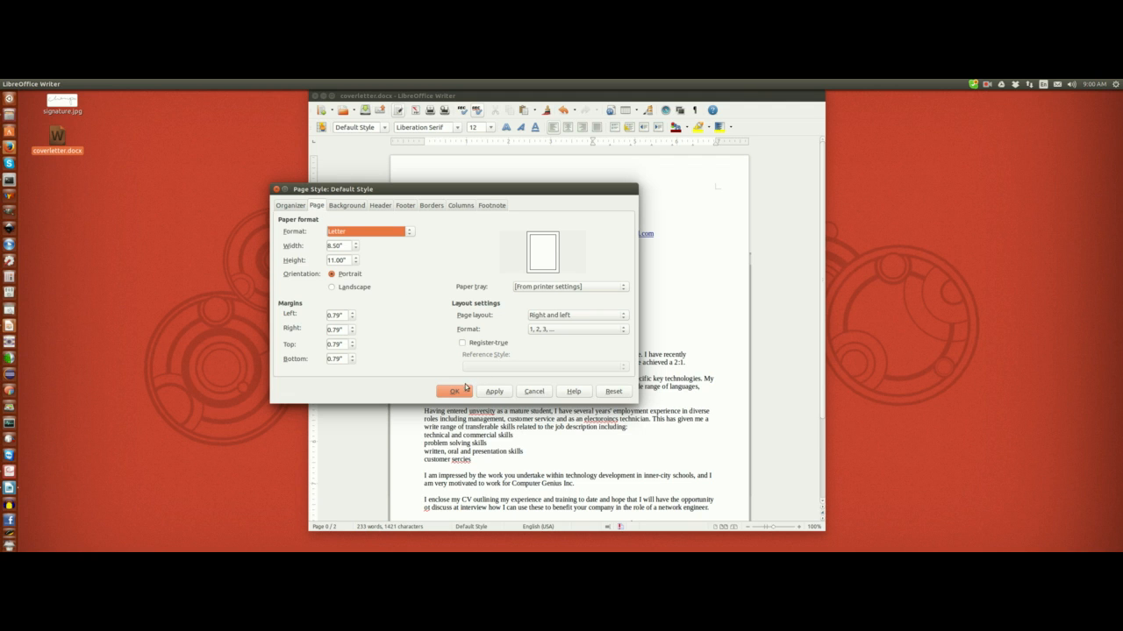
pyautogui.moveTo(500, 191); pyautogui.dragTo(388, 226)
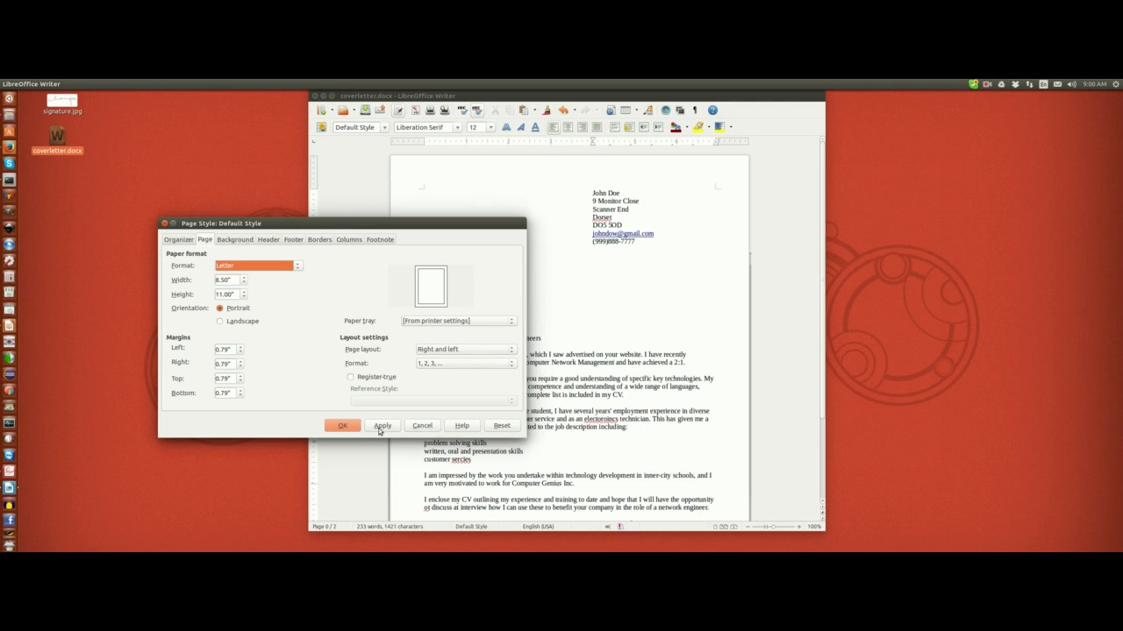
pyautogui.click(240, 348)
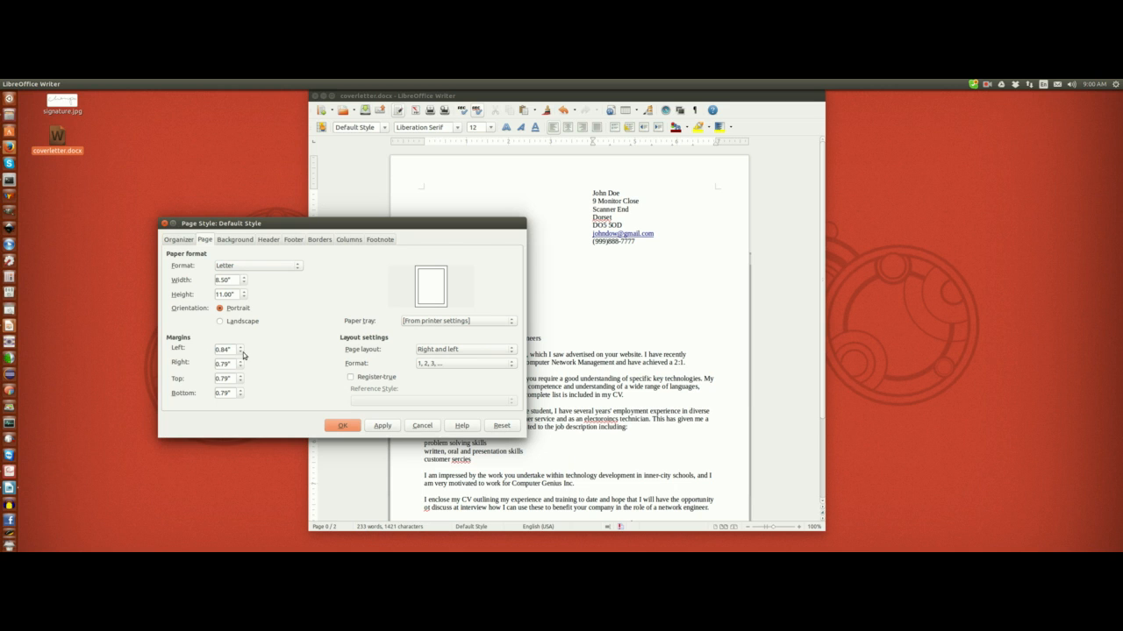
pyautogui.click(383, 427)
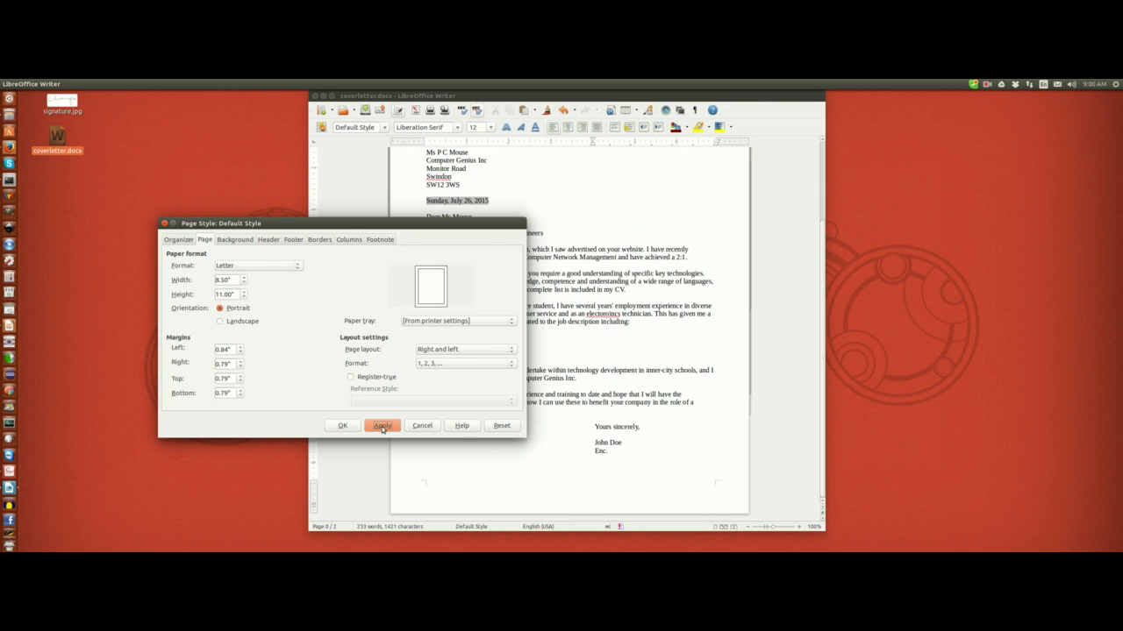
pyautogui.moveTo(466, 228); pyautogui.dragTo(349, 305)
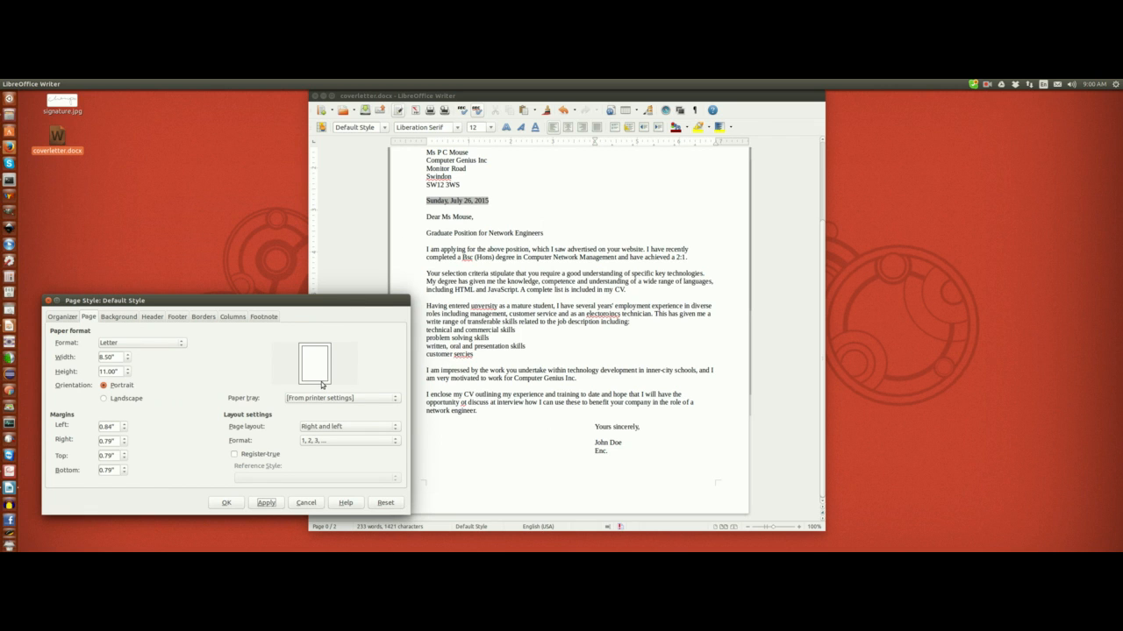
# Set the letter's left page margin to 0.79" and apply it
pyautogui.click(124, 430)
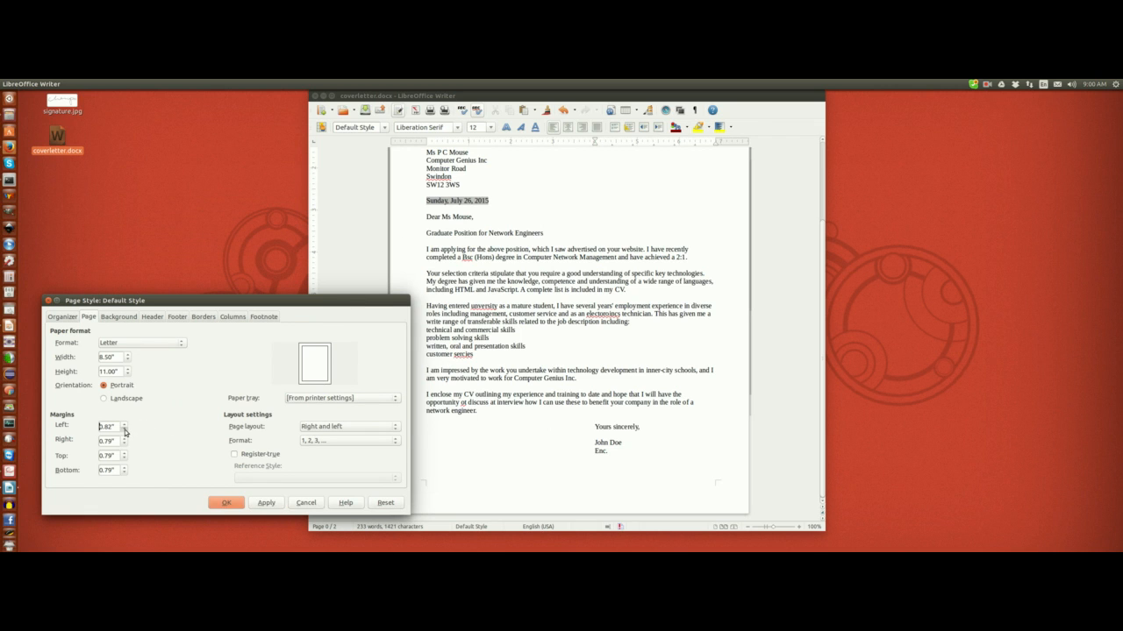
pyautogui.click(124, 425)
pyautogui.moveTo(115, 427); pyautogui.dragTo(88, 427)
pyautogui.write('0.7')
pyautogui.press('BackSpace')
pyautogui.write('9')
pyautogui.click(263, 503)
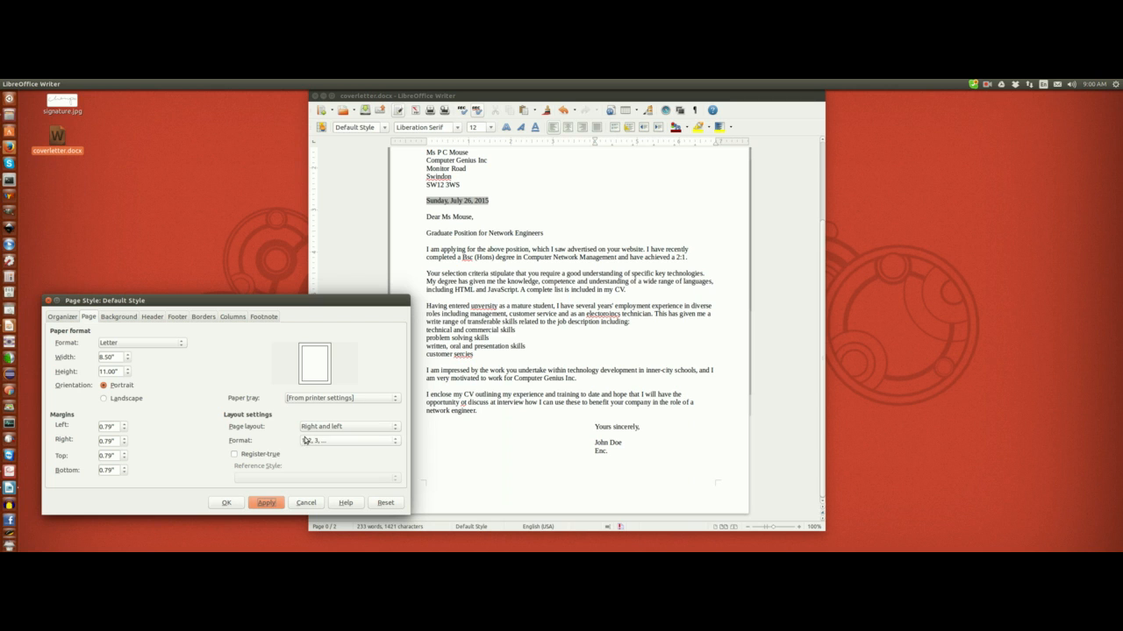
pyautogui.click(227, 505)
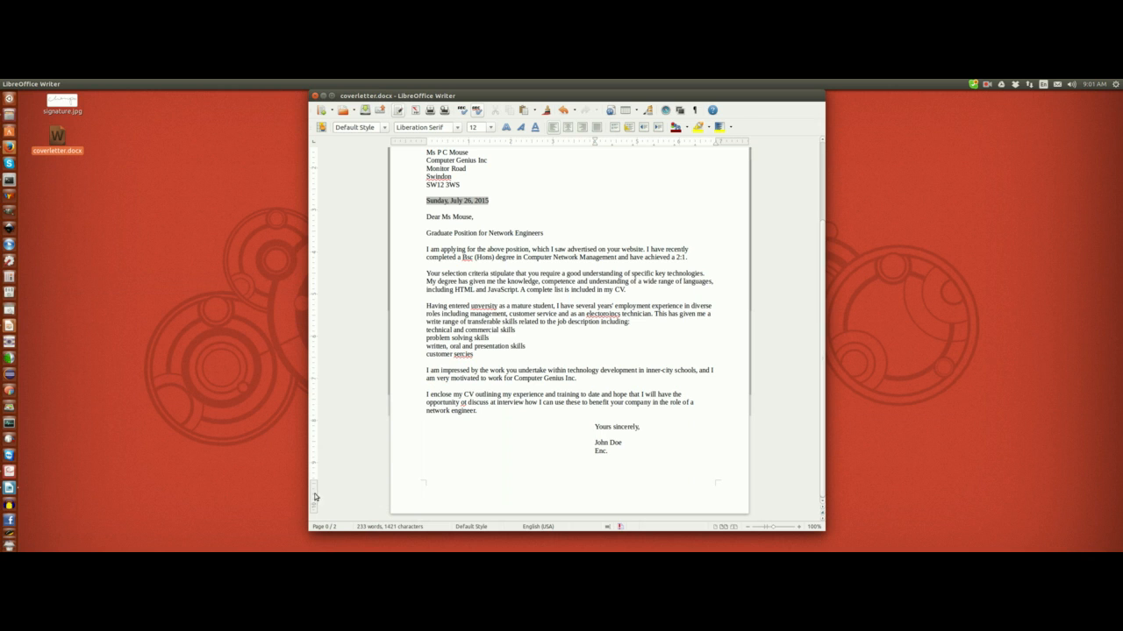
# Make the subject line "Graduate Position for Network Engineers" bold
pyautogui.scroll(3, 514, 385)
pyautogui.scroll(1, 515, 387)
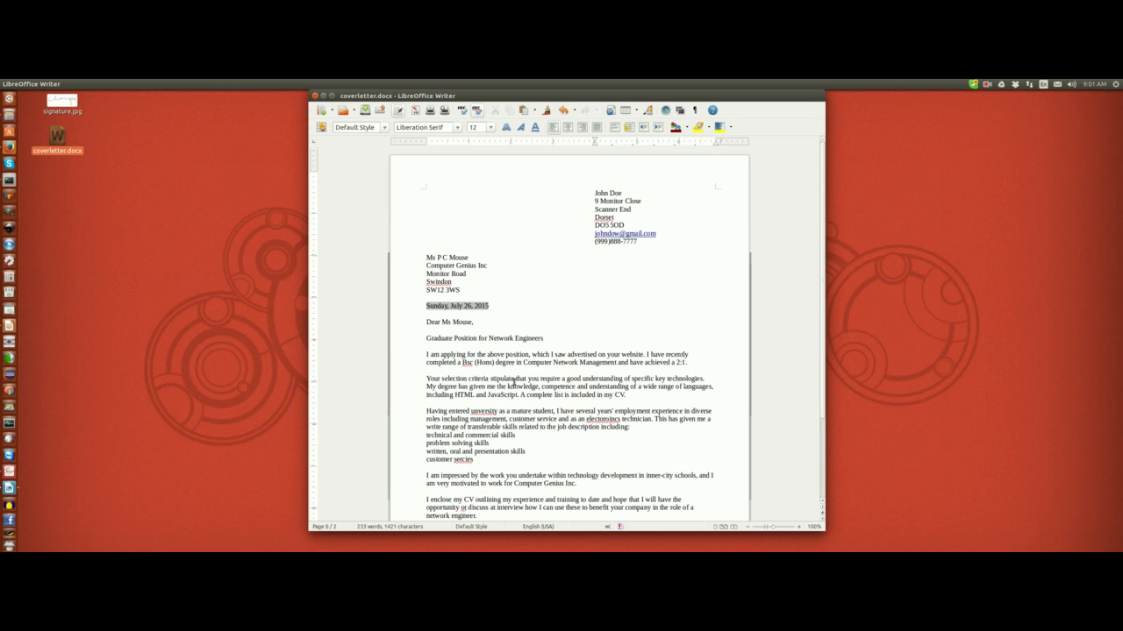
pyautogui.scroll(-3, 506, 382)
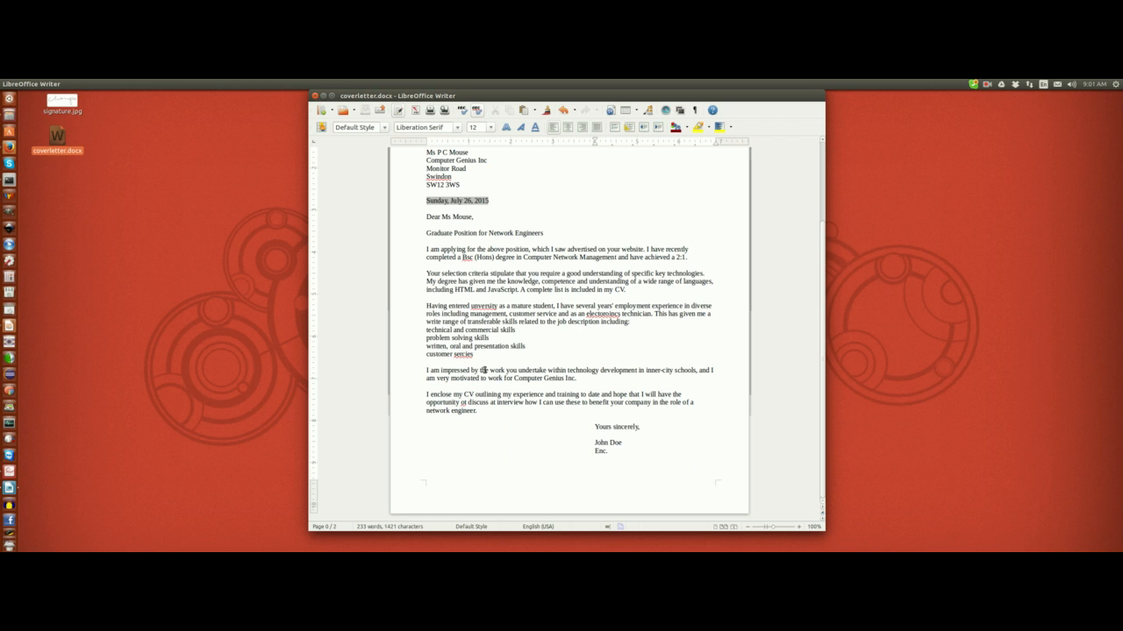
pyautogui.scroll(3, 539, 281)
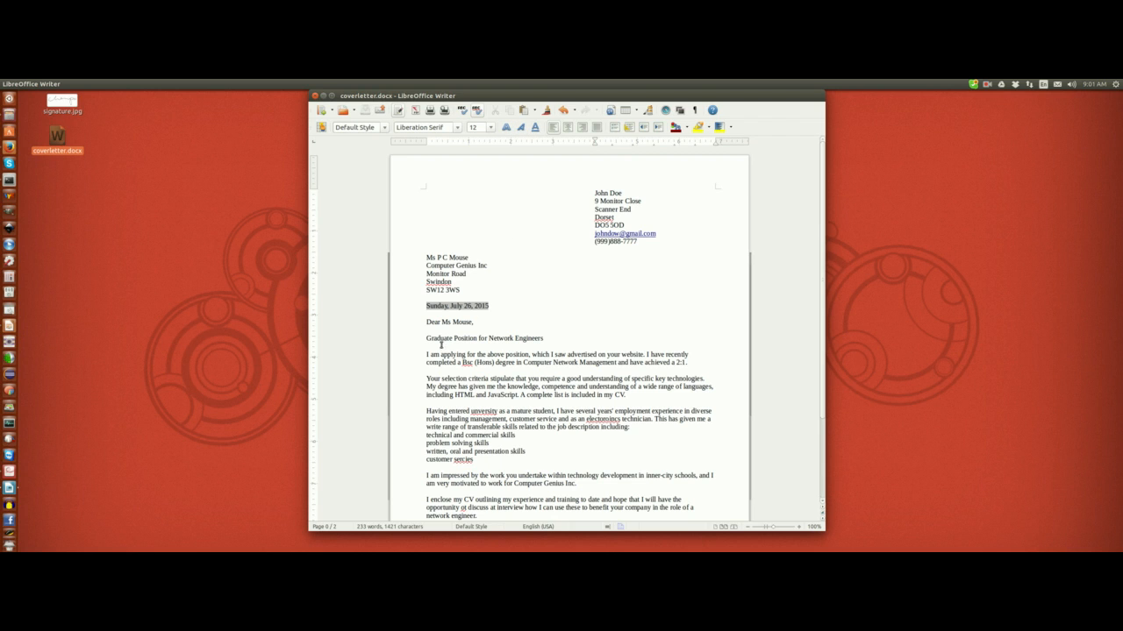
pyautogui.moveTo(425, 339); pyautogui.dragTo(546, 338)
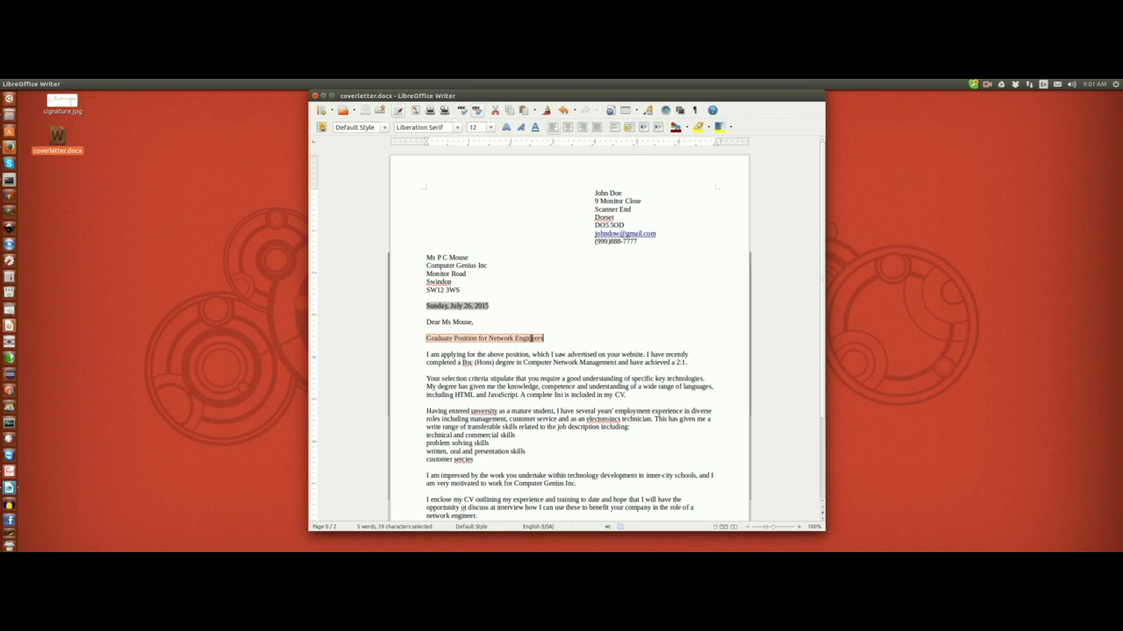
pyautogui.click(506, 128)
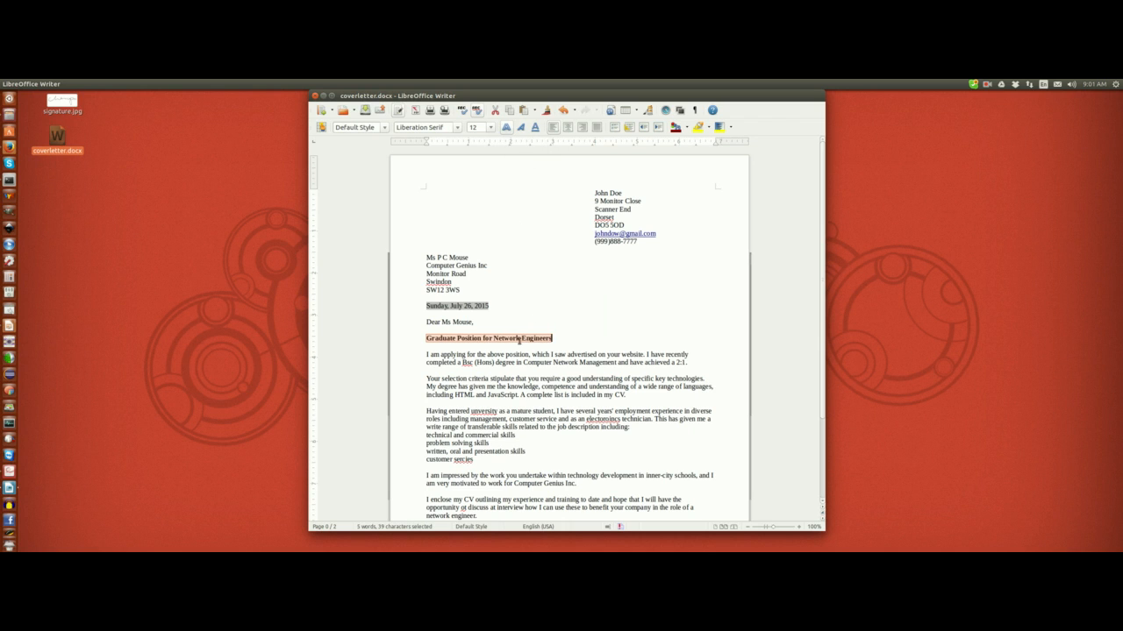
pyautogui.click(580, 337)
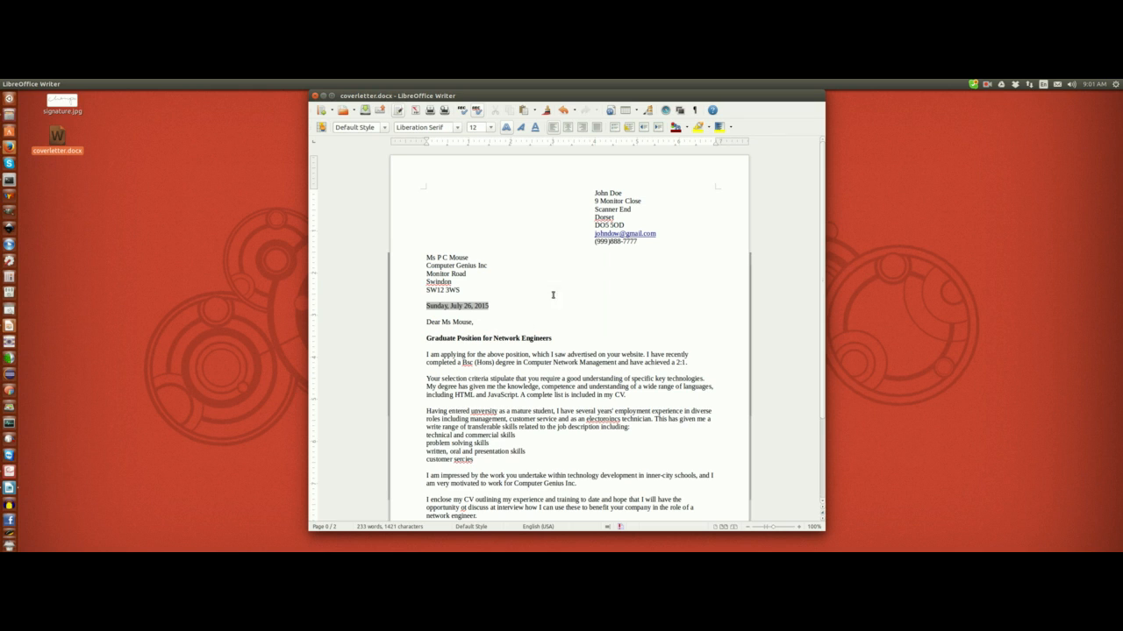
pyautogui.scroll(-1, 562, 346)
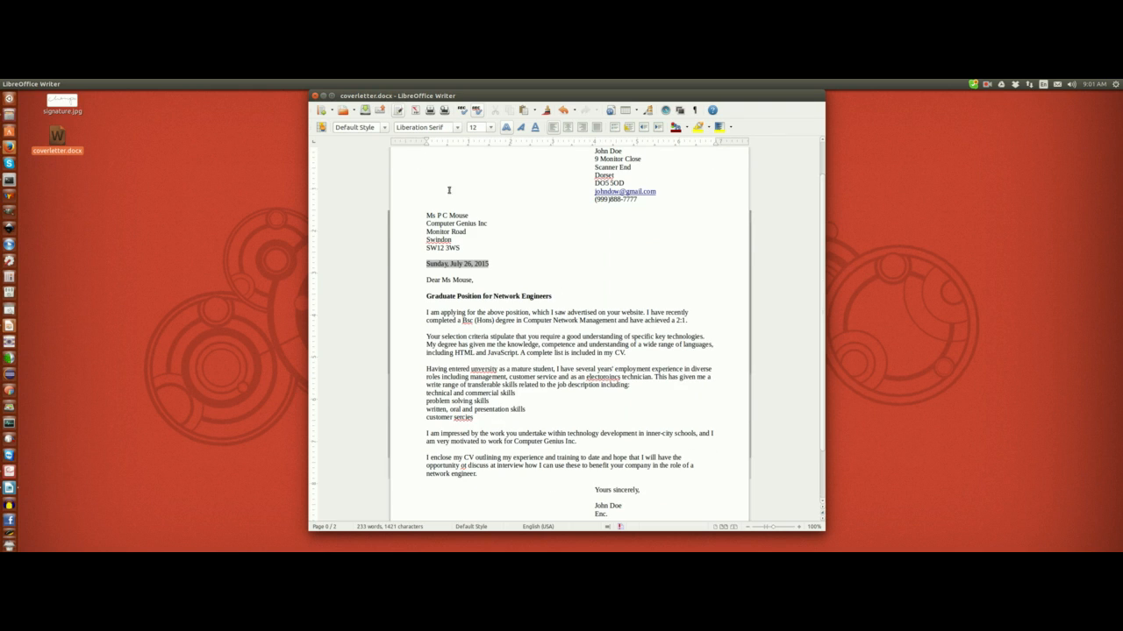
pyautogui.click(457, 128)
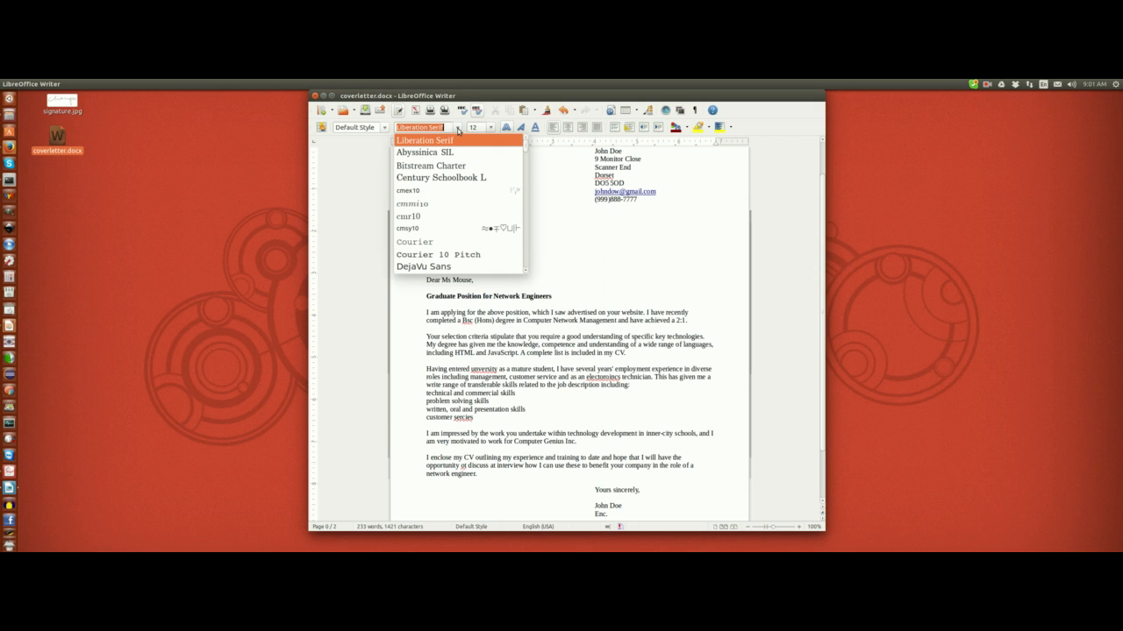
pyautogui.click(457, 130)
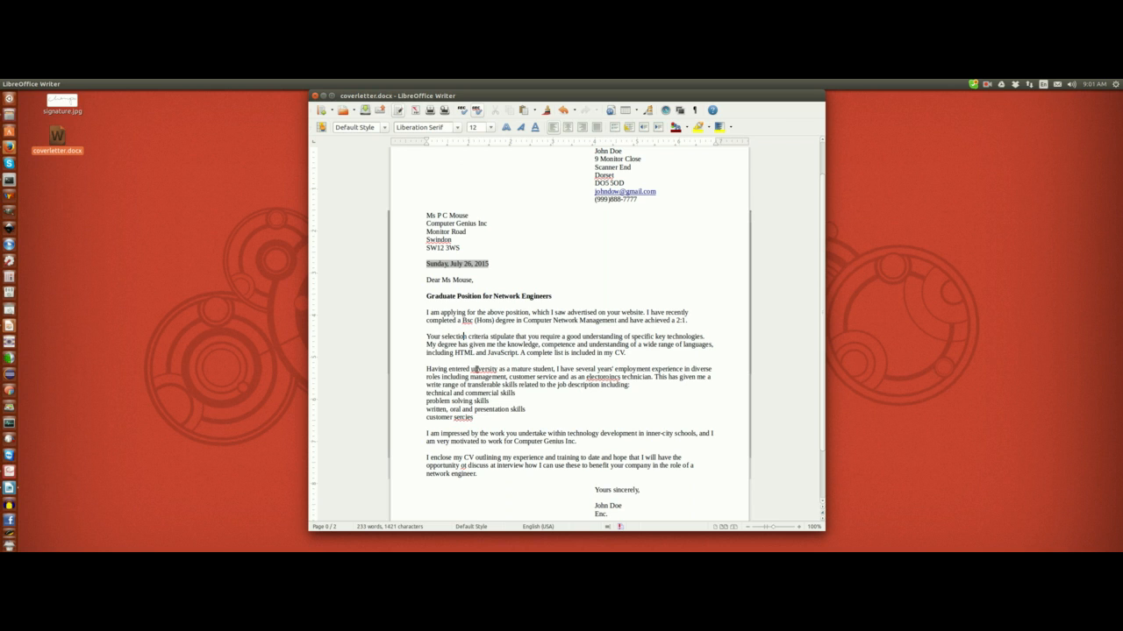
pyautogui.scroll(-1, 518, 345)
pyautogui.scroll(2, 527, 319)
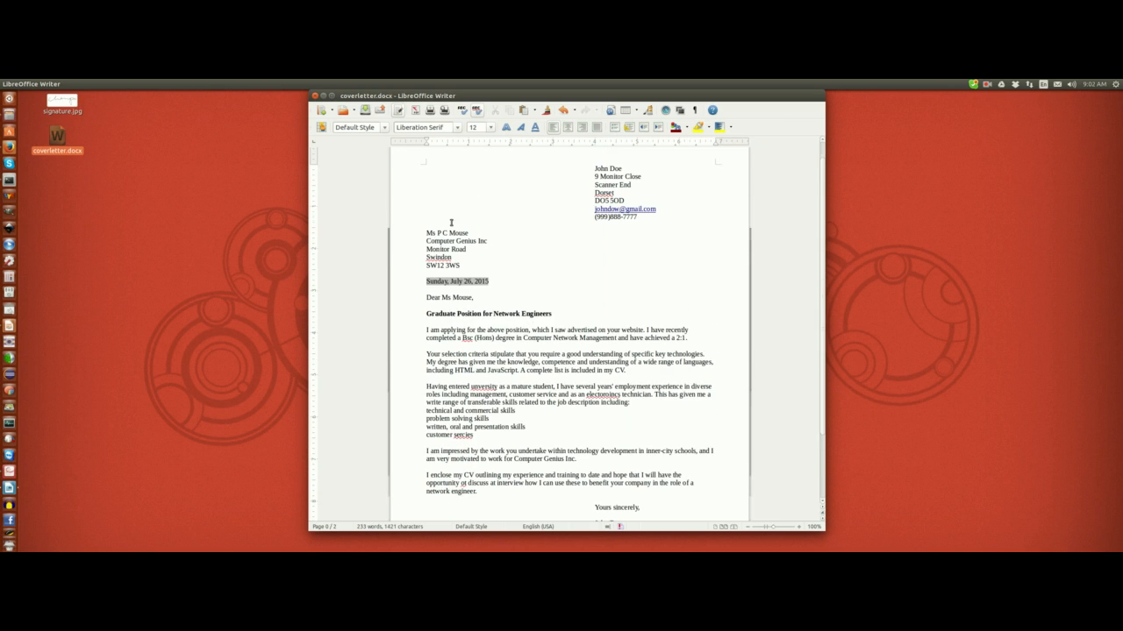
pyautogui.scroll(2, 455, 226)
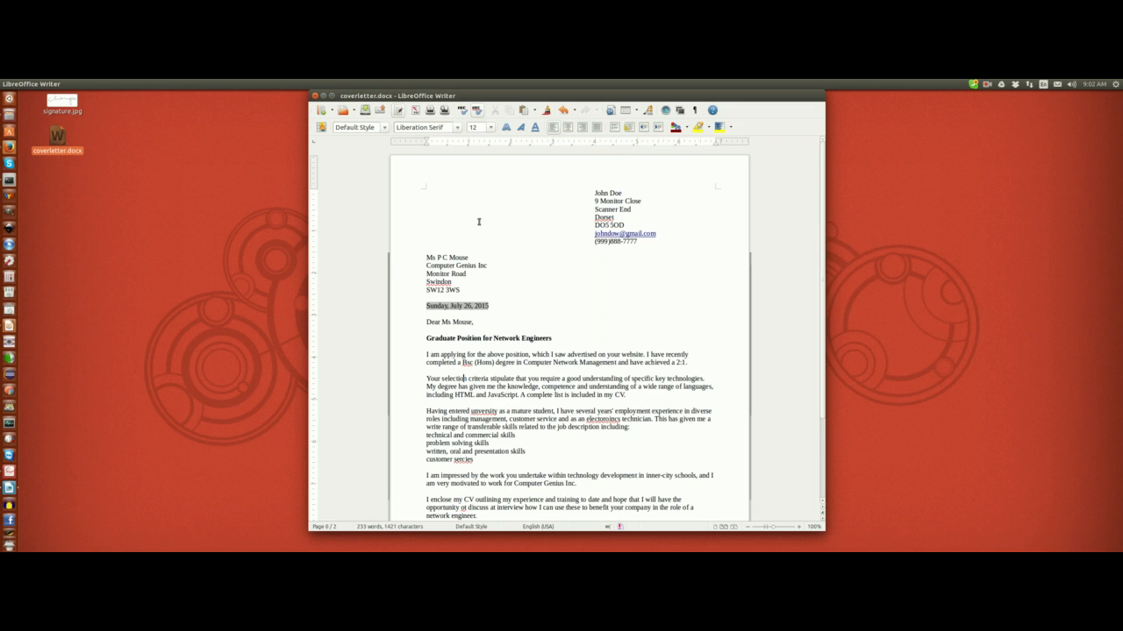
pyautogui.click(491, 128)
pyautogui.click(492, 128)
pyautogui.click(491, 379)
pyautogui.hotkey('ctrl', 'a')
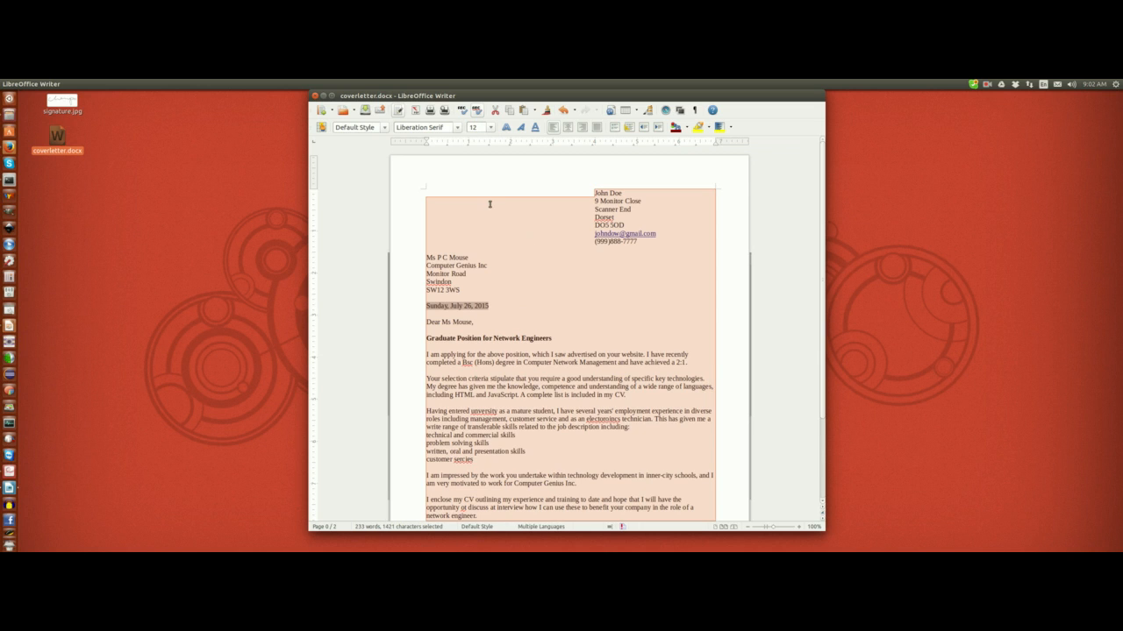
pyautogui.click(491, 128)
pyautogui.click(518, 281)
pyautogui.click(488, 266)
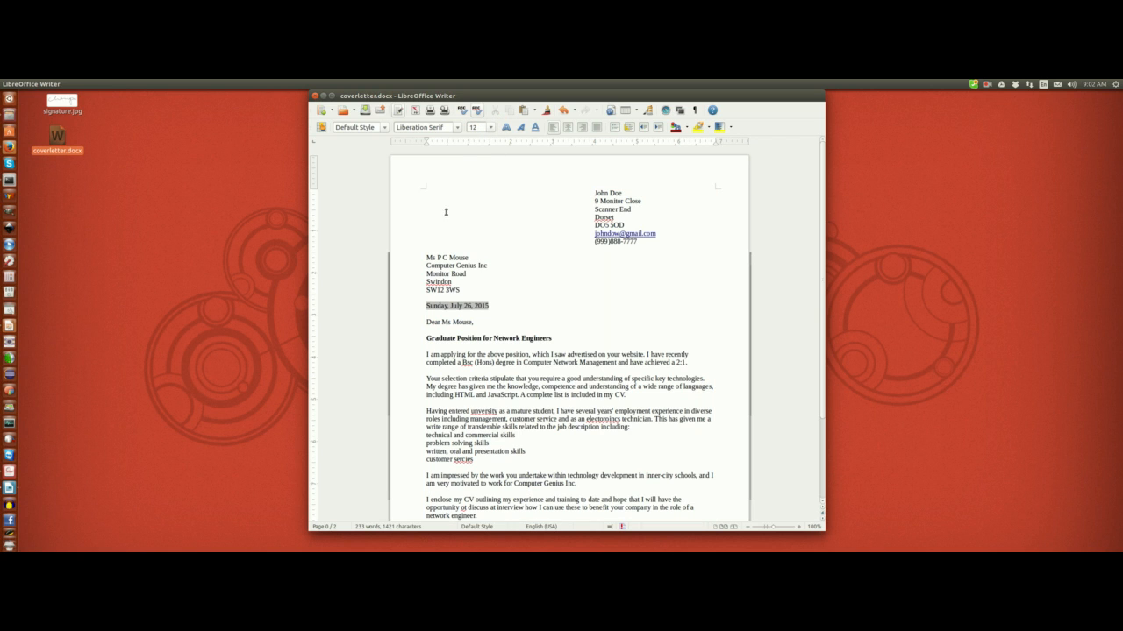
pyautogui.click(582, 331)
# Set the font size of the entire letter to 11
pyautogui.scroll(-3, 561, 342)
pyautogui.scroll(2, 561, 333)
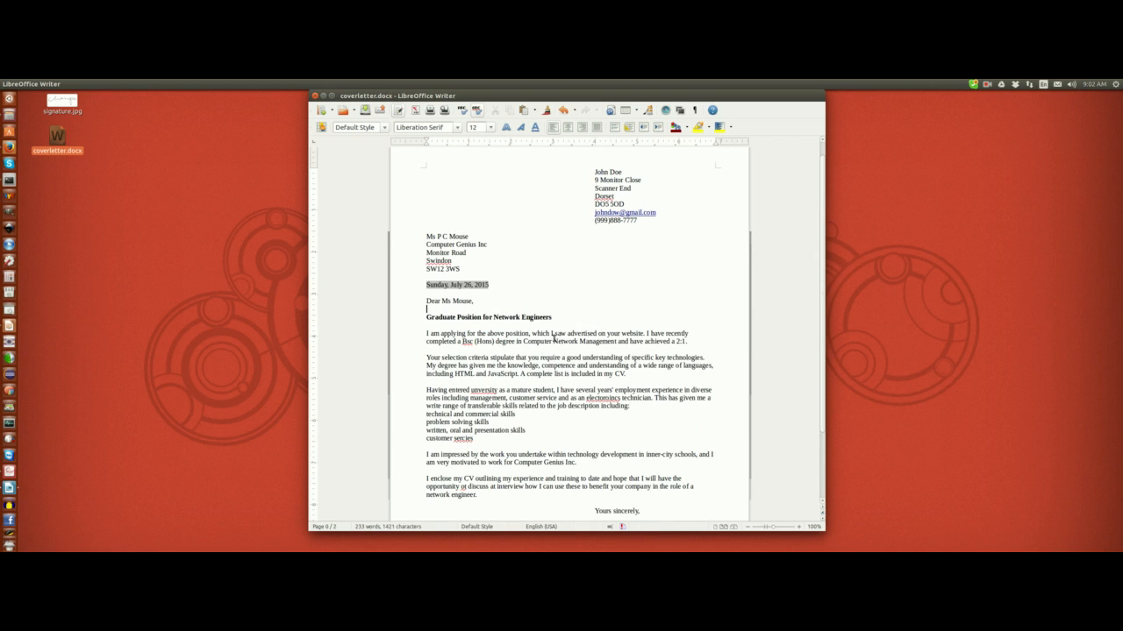
pyautogui.hotkey('ctrl', 'a')
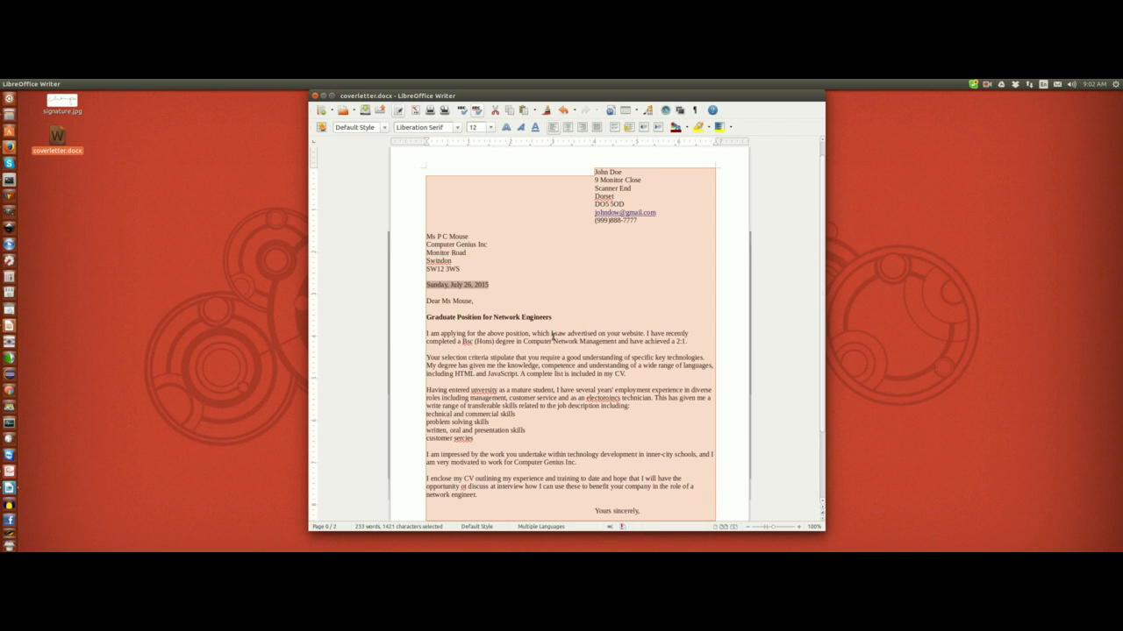
pyautogui.scroll(-2, 518, 301)
pyautogui.scroll(2, 509, 280)
pyautogui.click(491, 128)
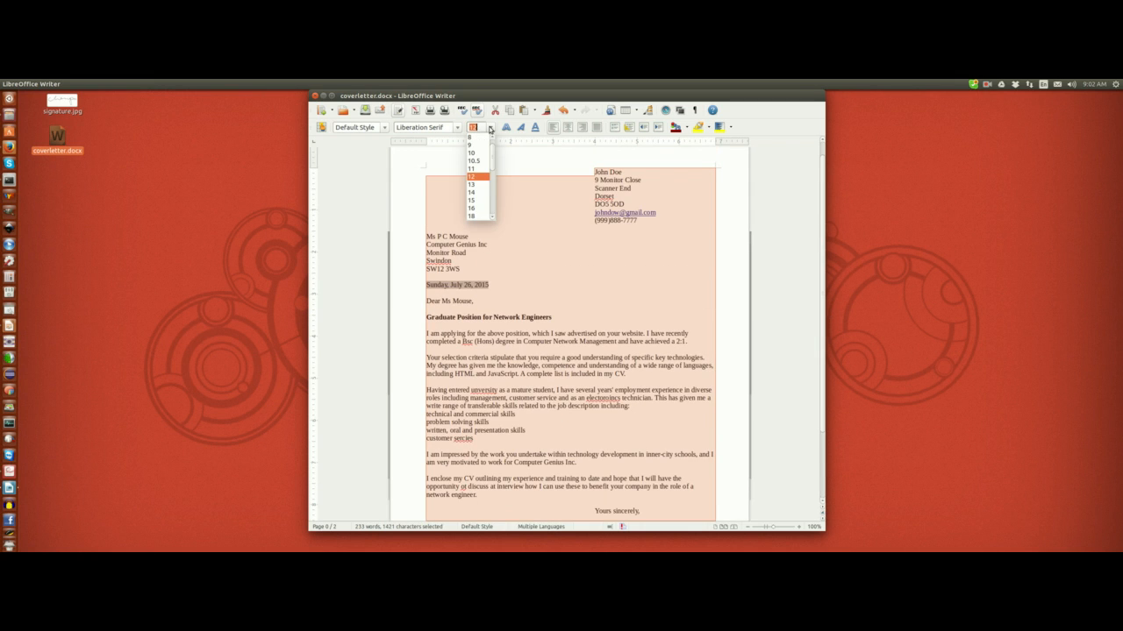
pyautogui.click(472, 170)
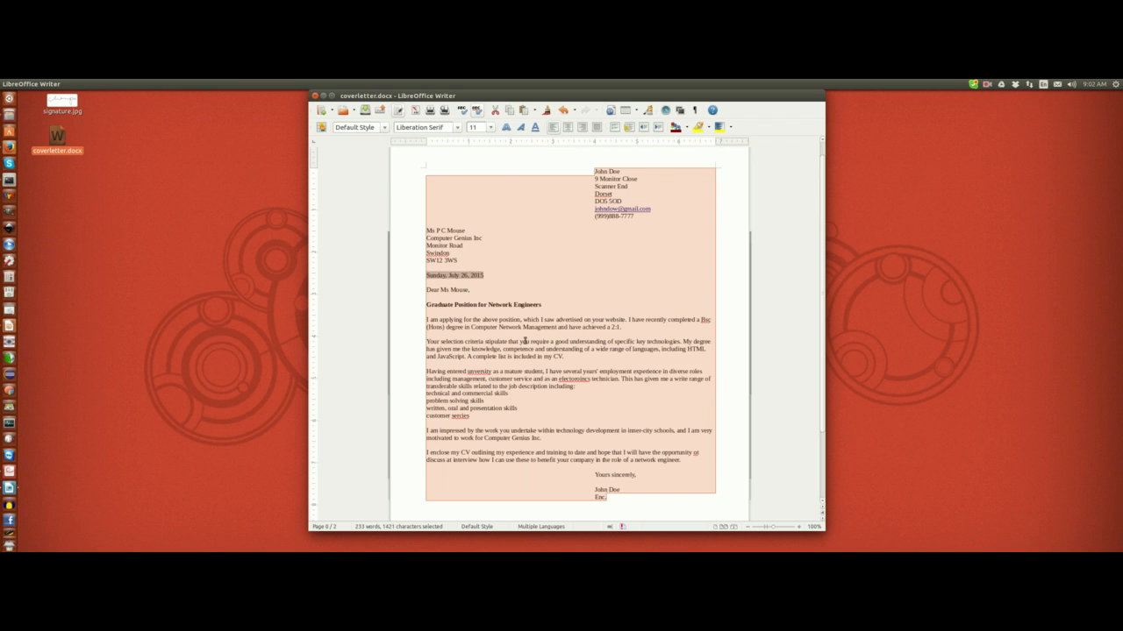
pyautogui.click(524, 341)
pyautogui.scroll(-3, 537, 416)
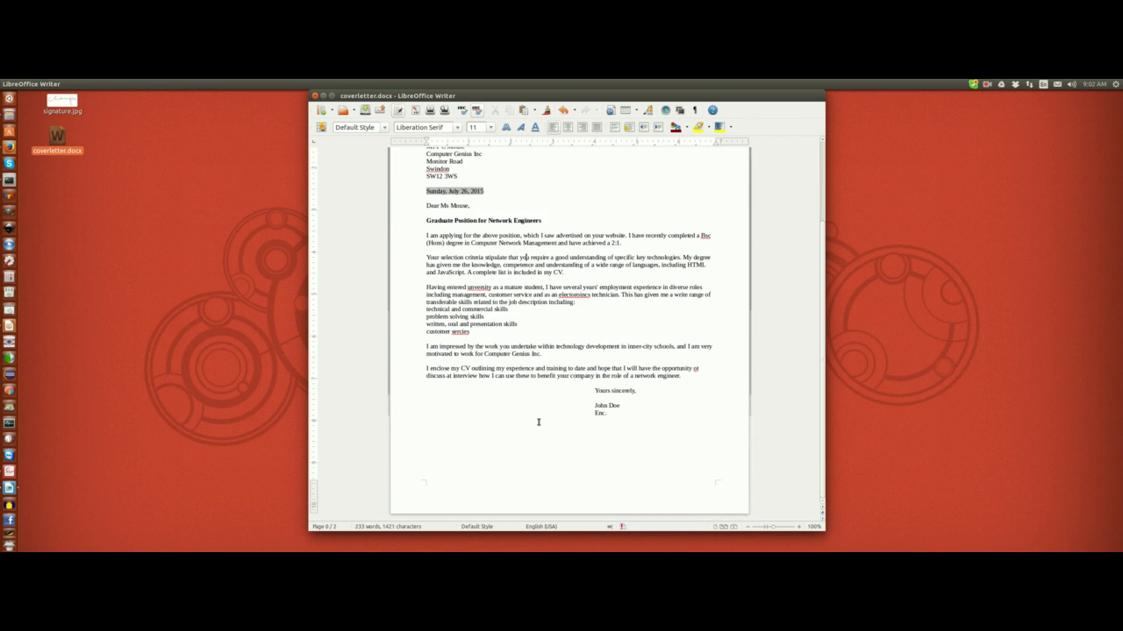
pyautogui.scroll(3, 536, 419)
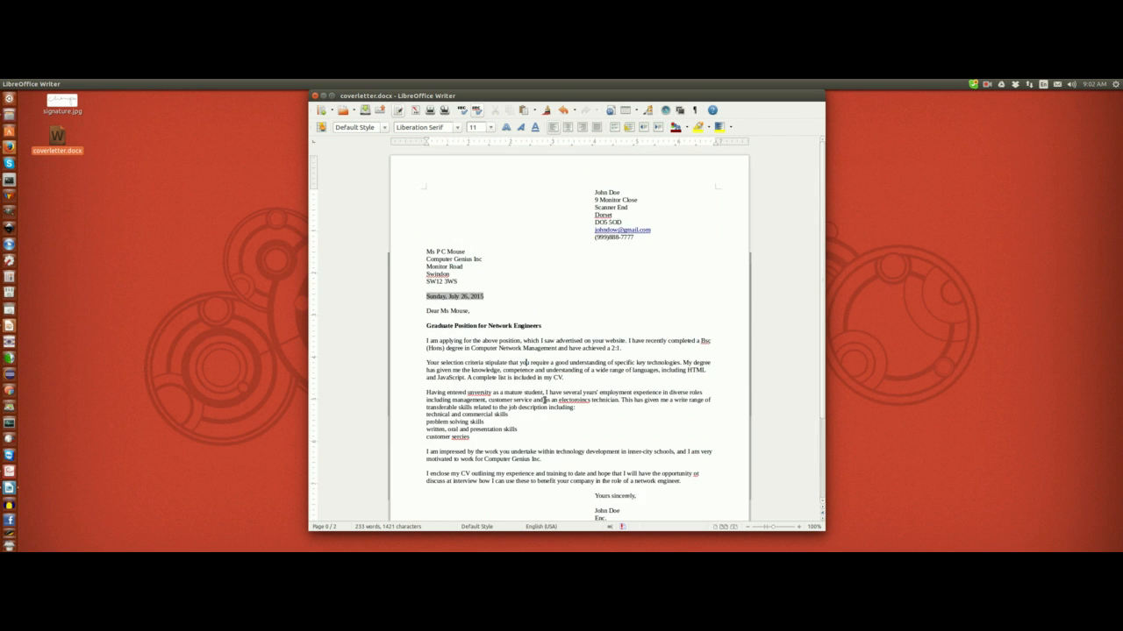
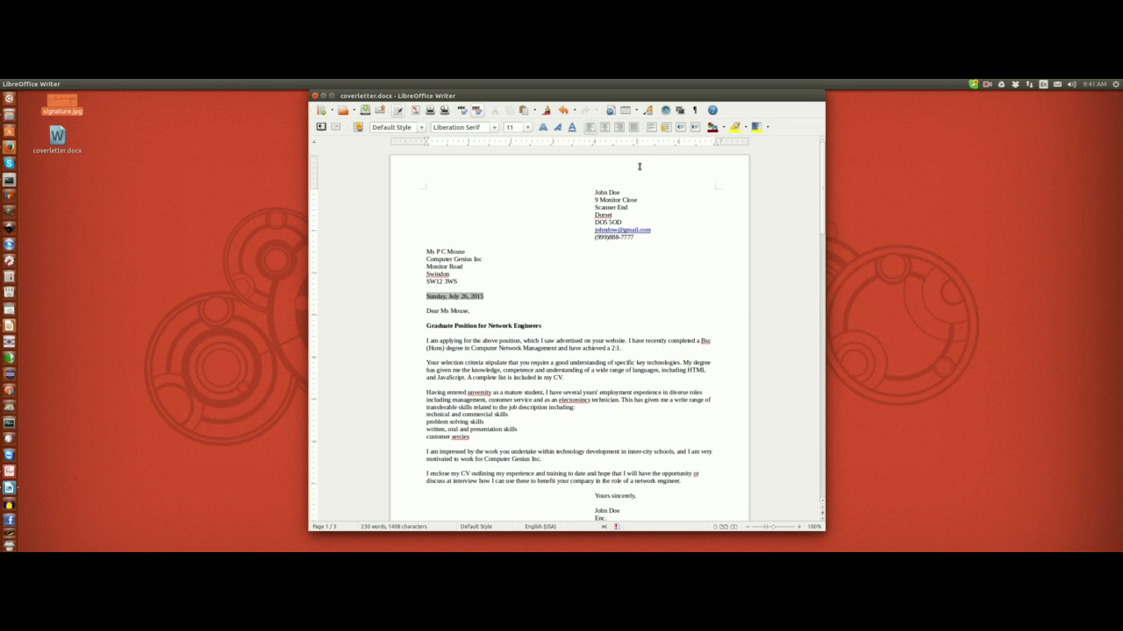
# Add a Default Style header to the letter containing the text "Page" followed by a page number field
pyautogui.click(639, 166)
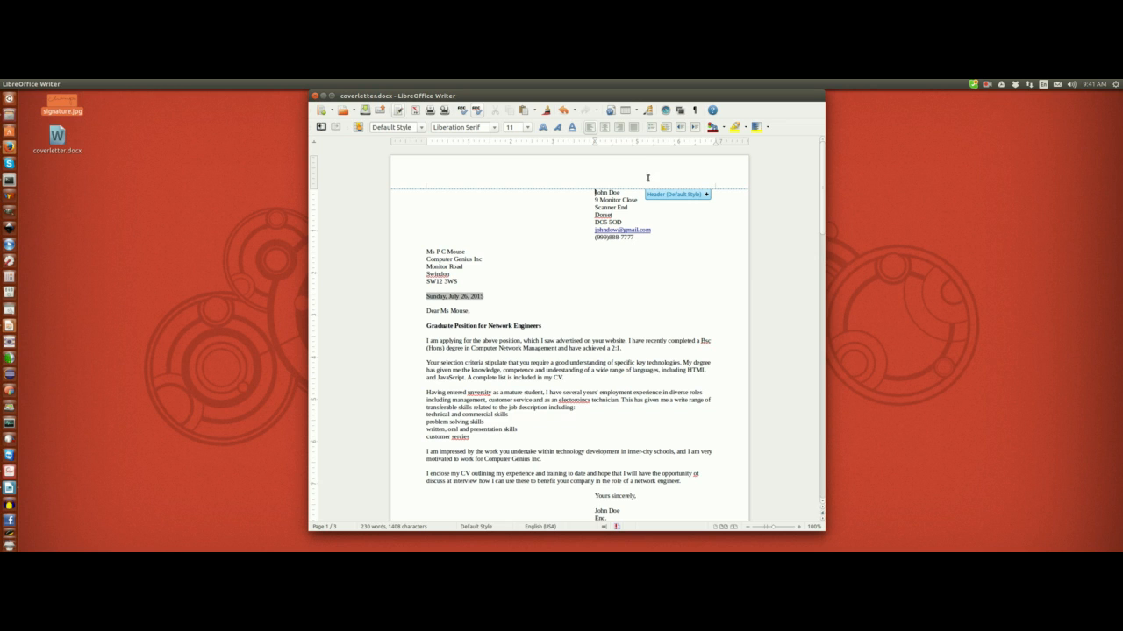
pyautogui.click(707, 195)
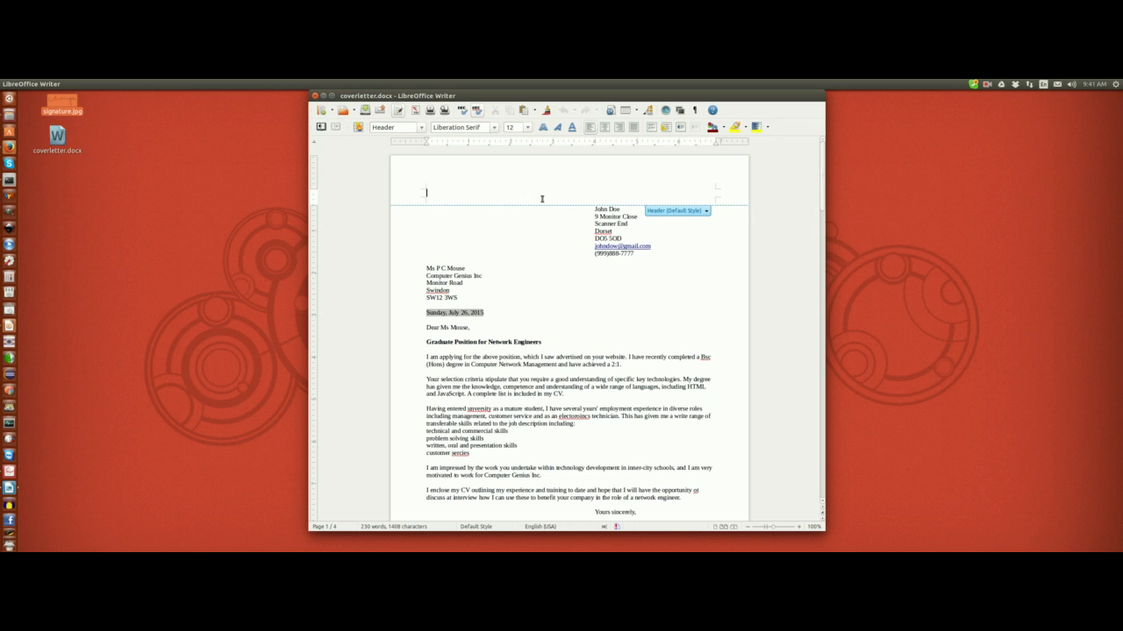
pyautogui.write('Page')
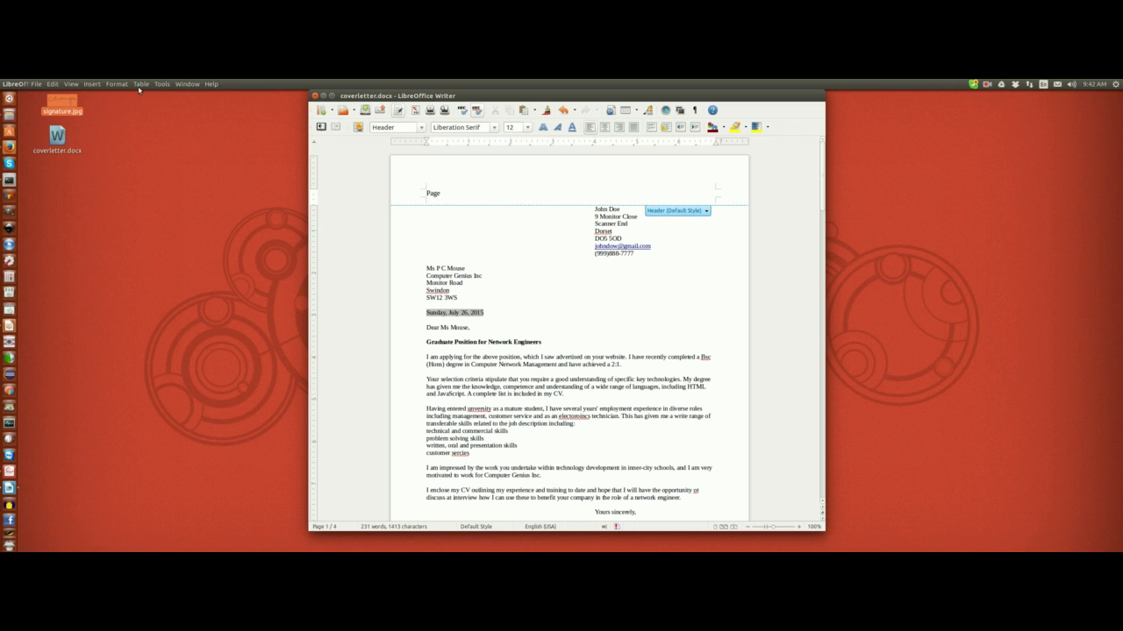
pyautogui.click(93, 85)
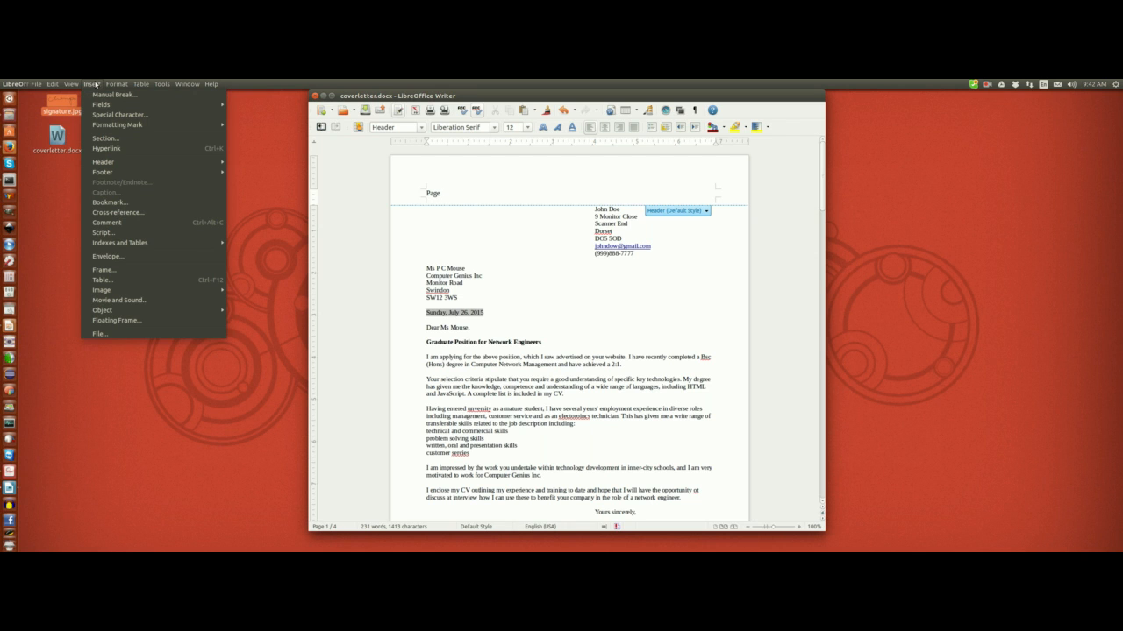
pyautogui.moveTo(97, 105)
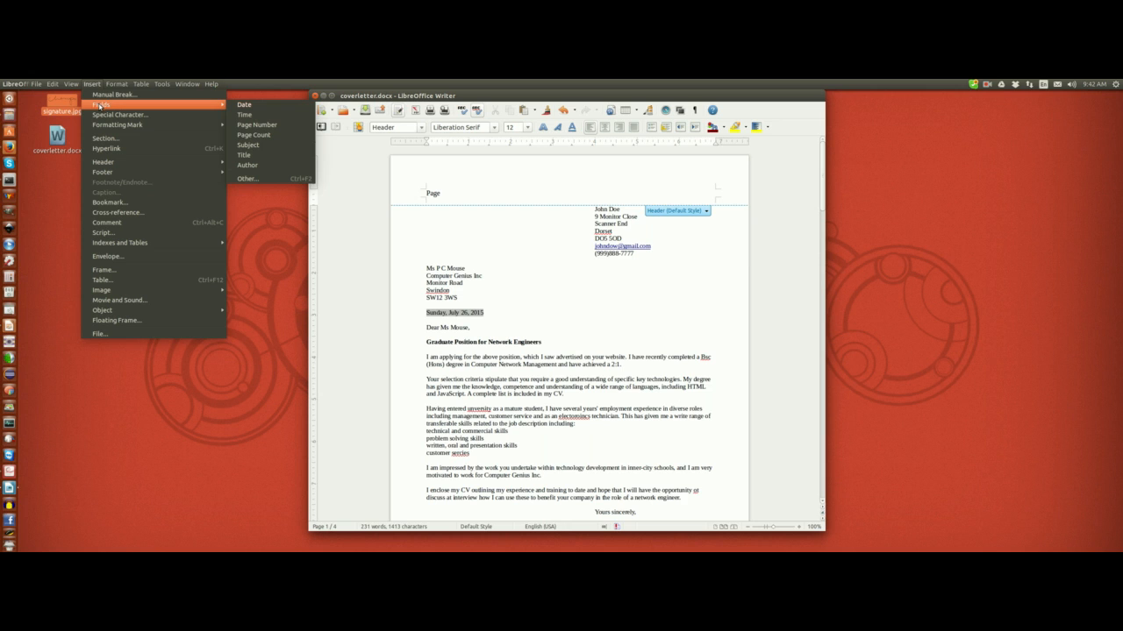
pyautogui.click(251, 125)
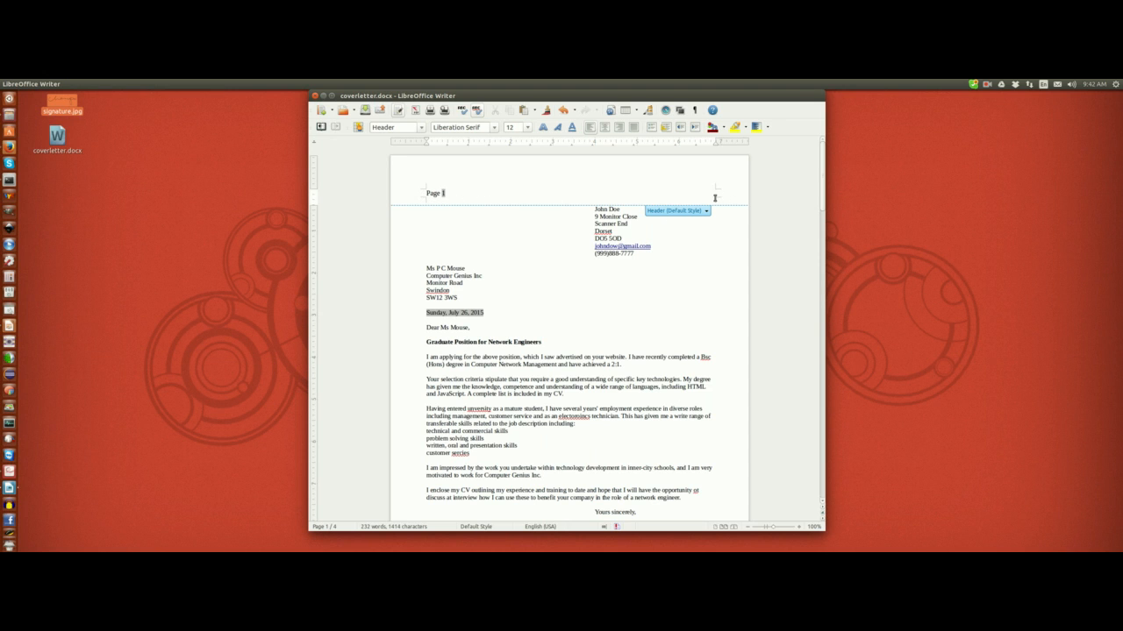
# Right-align the "Page" number text in the header and check the header on the following pages
pyautogui.moveTo(426, 193); pyautogui.dragTo(449, 195)
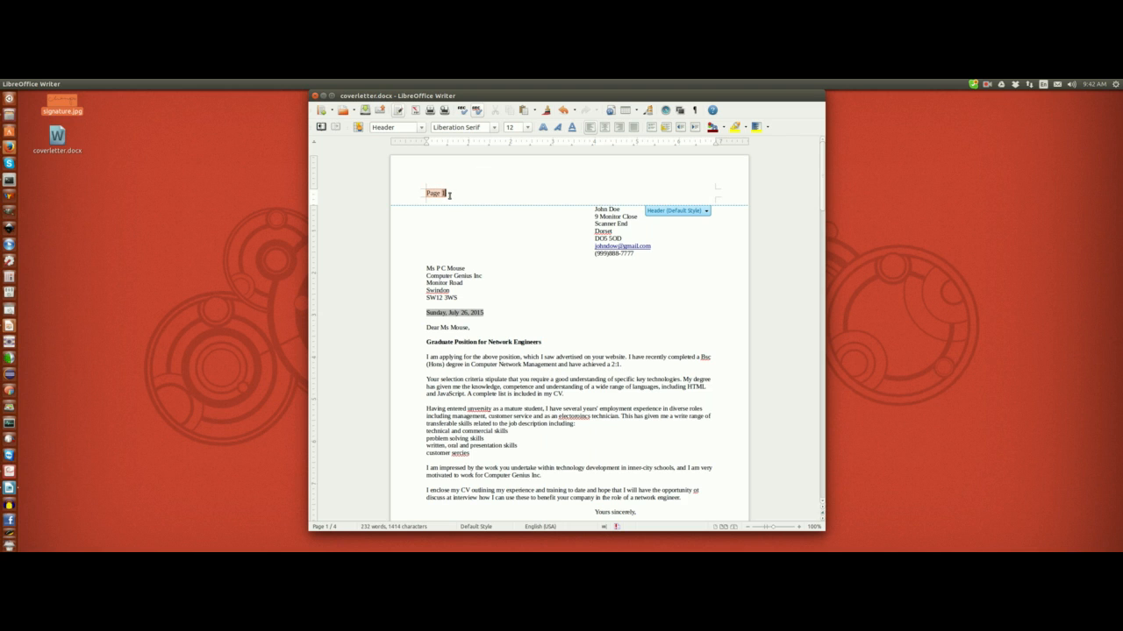
pyautogui.click(620, 130)
pyautogui.scroll(-3, 687, 264)
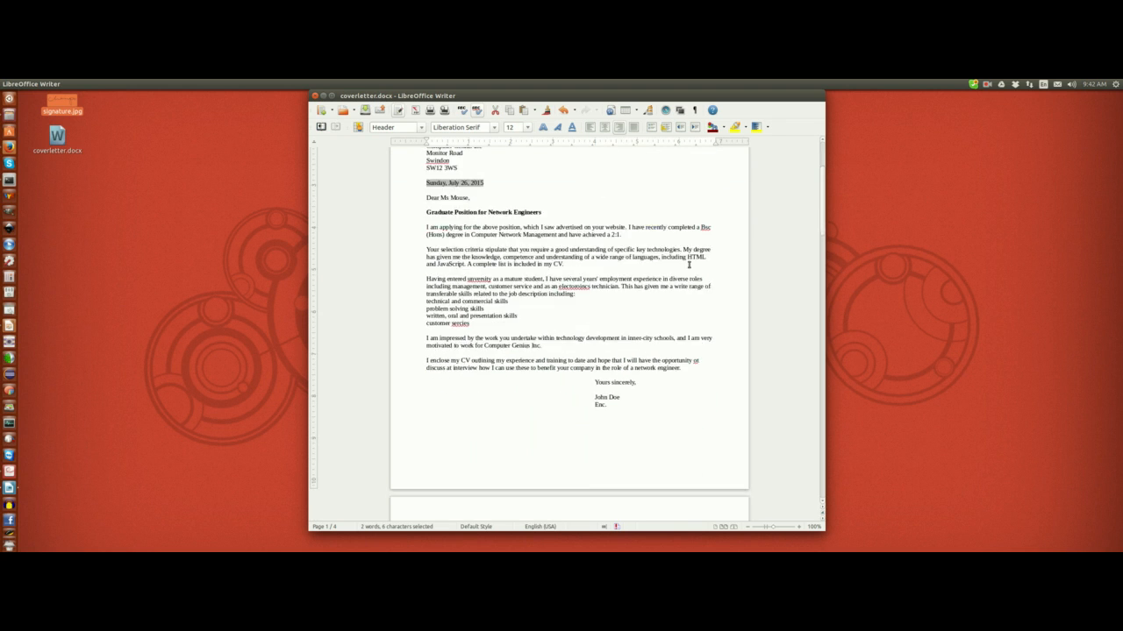
pyautogui.scroll(-5, 687, 258)
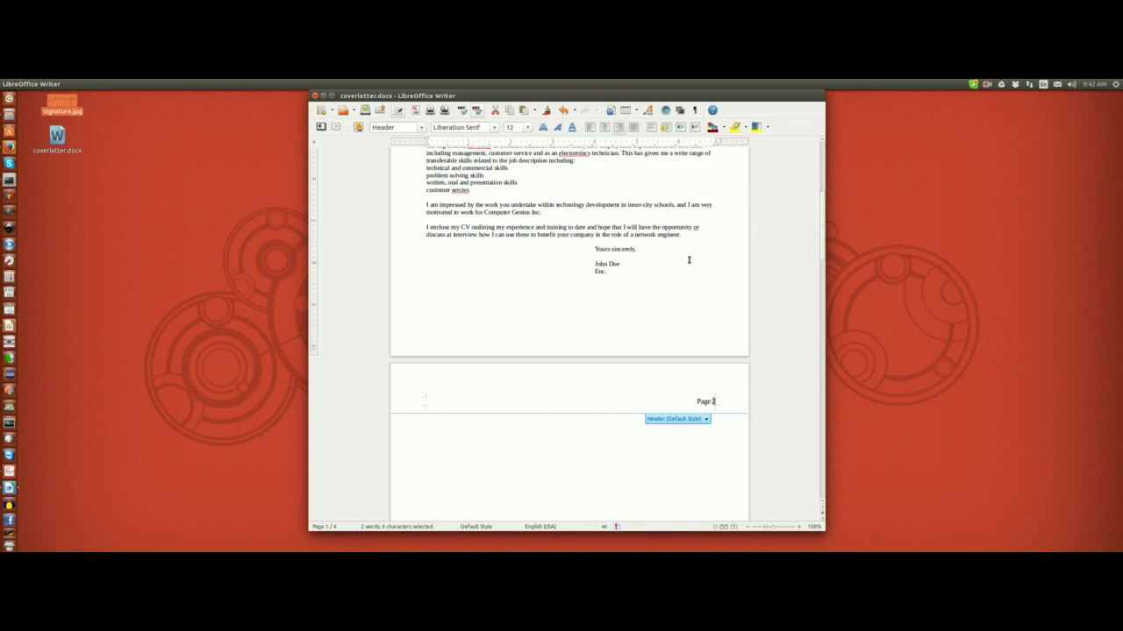
pyautogui.scroll(-2, 685, 347)
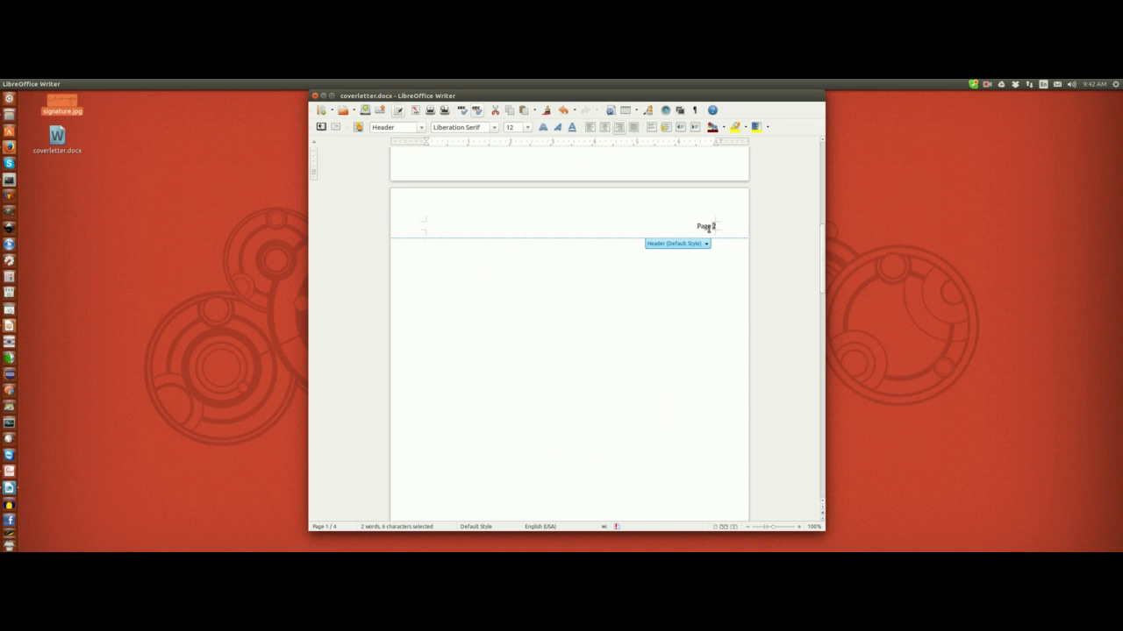
pyautogui.scroll(-8, 685, 348)
pyautogui.scroll(-10, 684, 363)
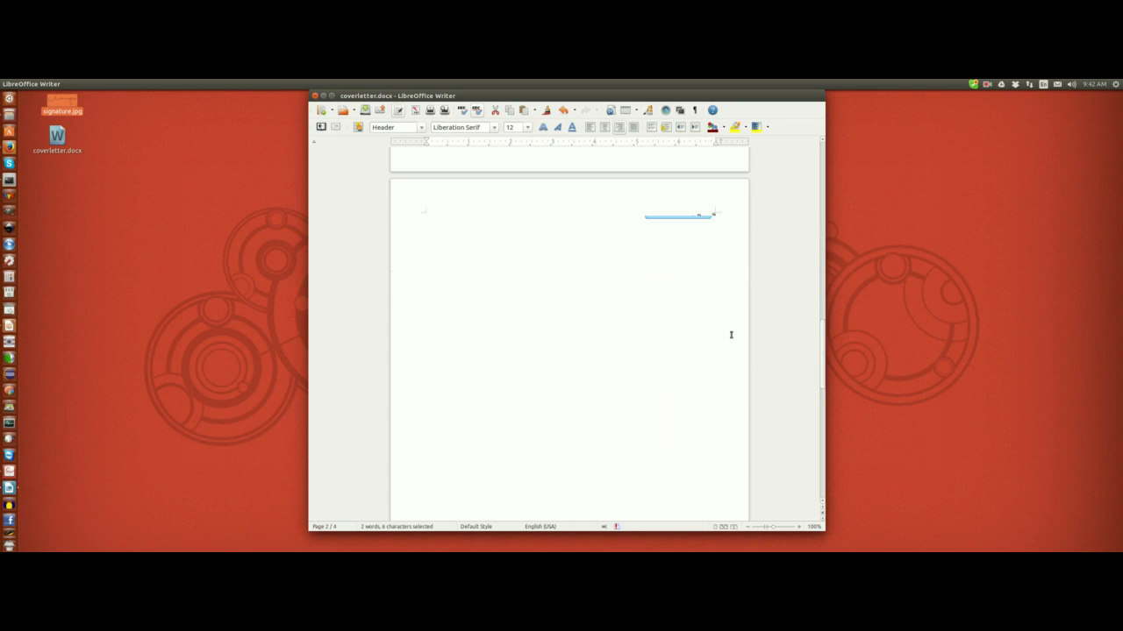
pyautogui.scroll(15, 704, 395)
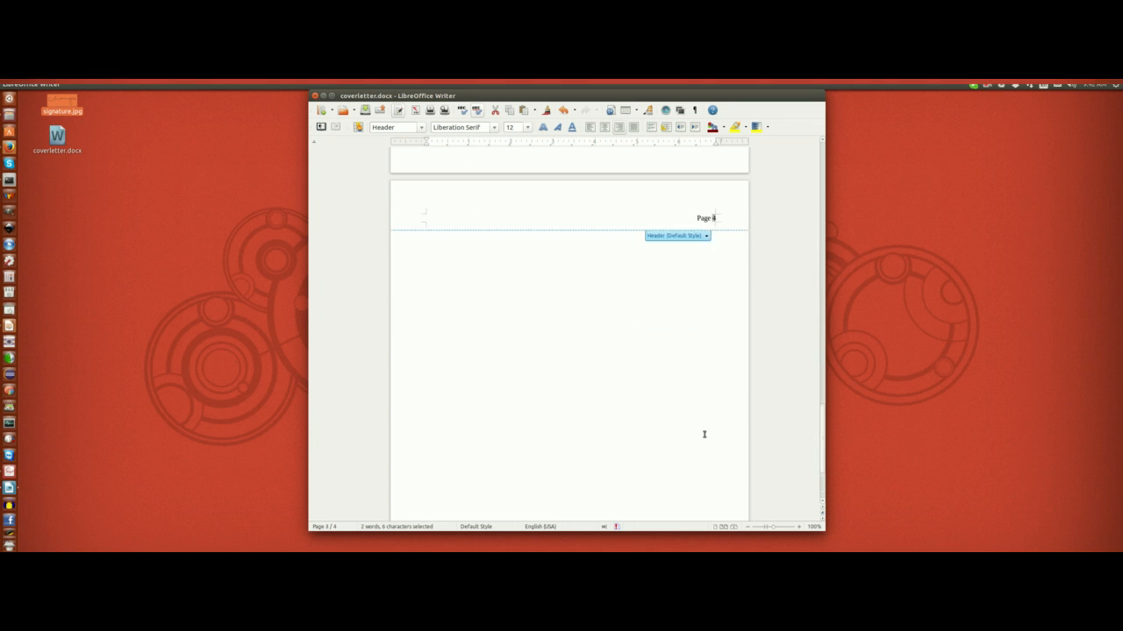
pyautogui.scroll(12, 709, 252)
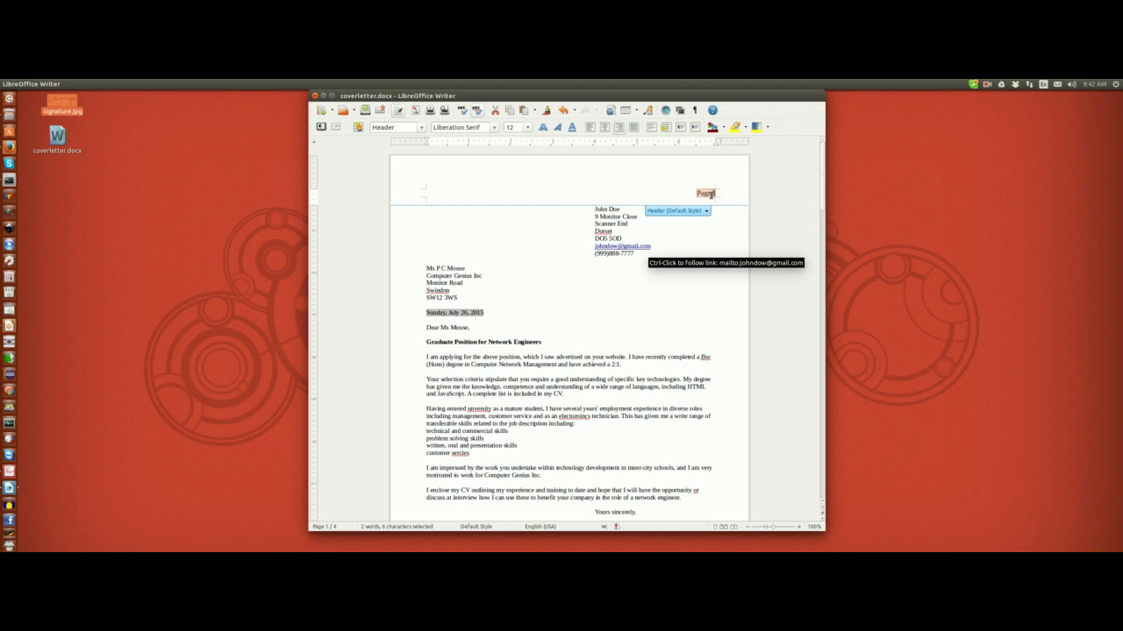
pyautogui.click(707, 193)
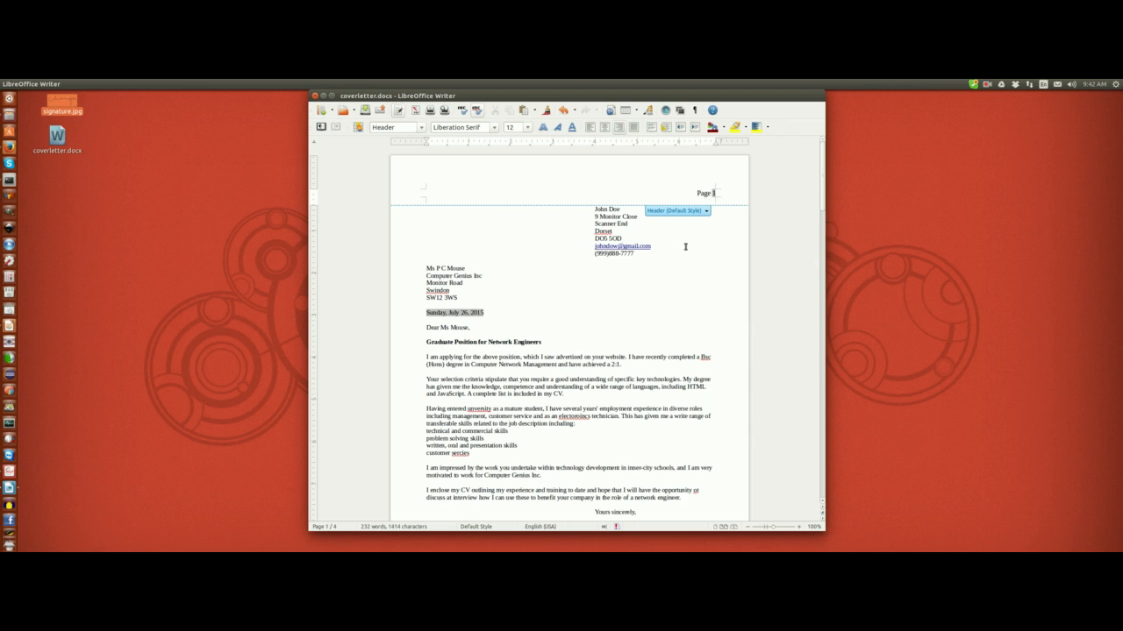
# Set the page number of the page break before the letter's first line to 0 and check the numbering in the page headers
pyautogui.click(595, 211)
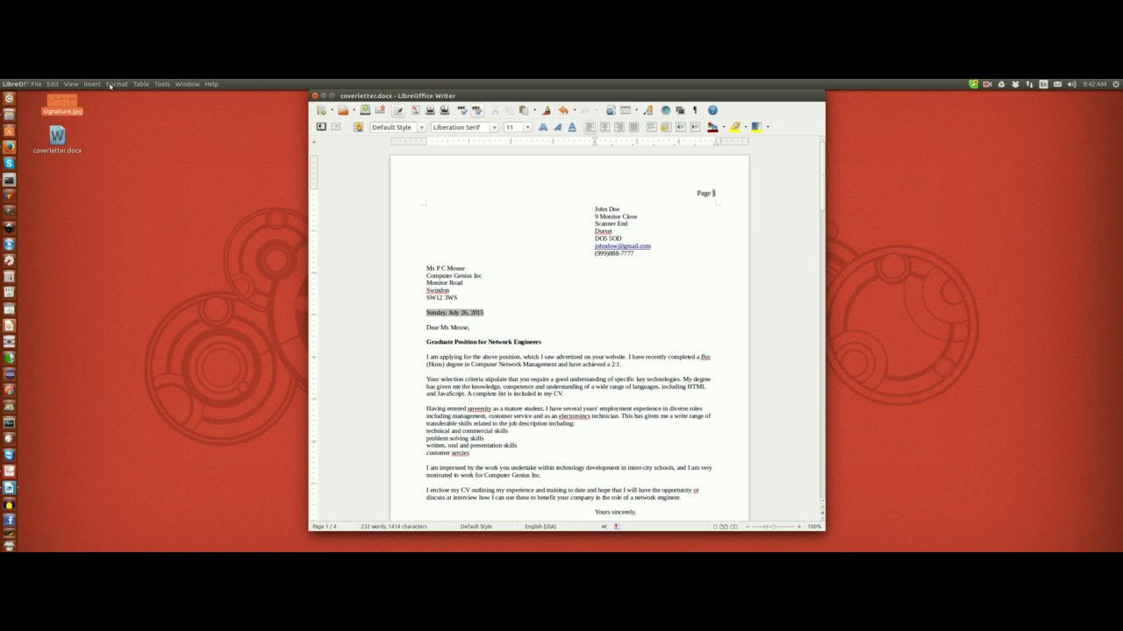
pyautogui.click(113, 84)
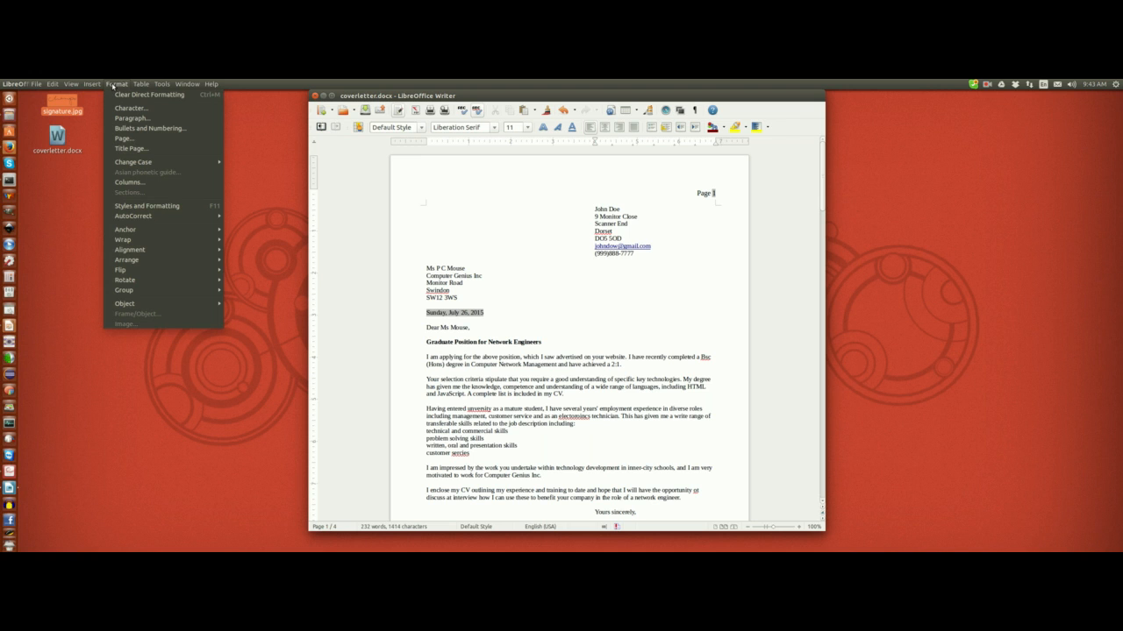
pyautogui.click(124, 118)
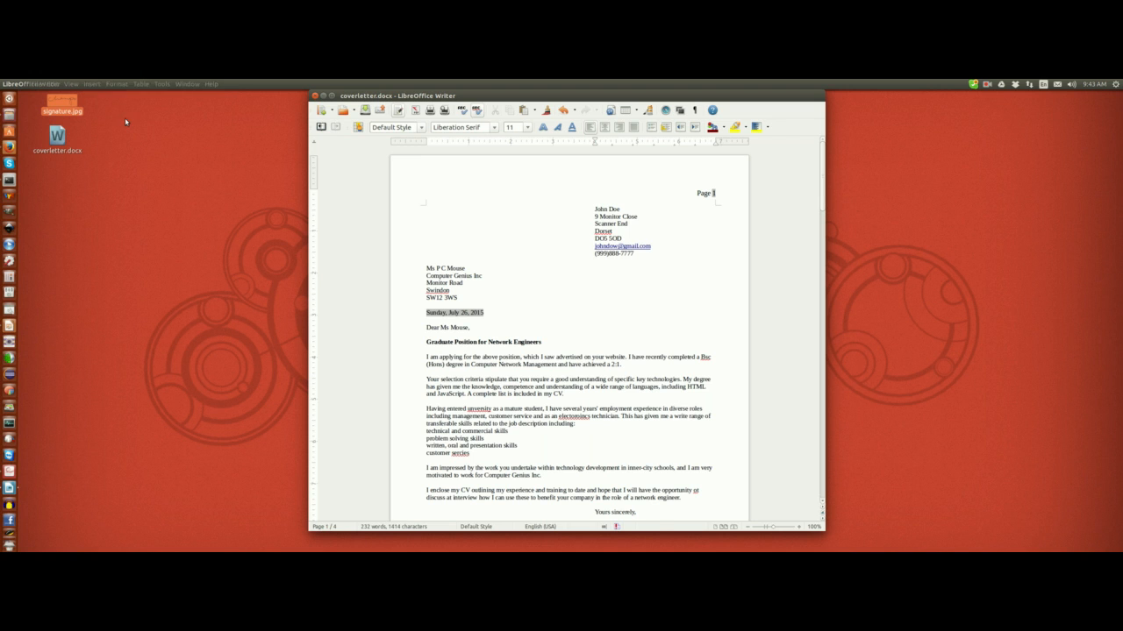
pyautogui.moveTo(349, 300); pyautogui.dragTo(264, 157)
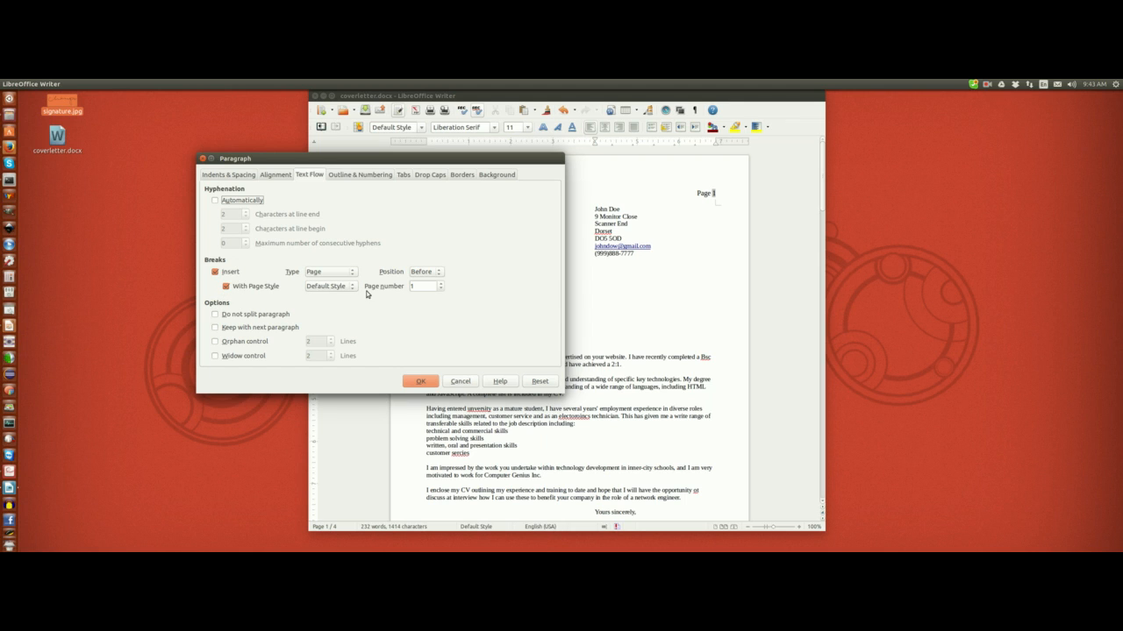
pyautogui.click(441, 291)
pyautogui.write('0')
pyautogui.click(420, 380)
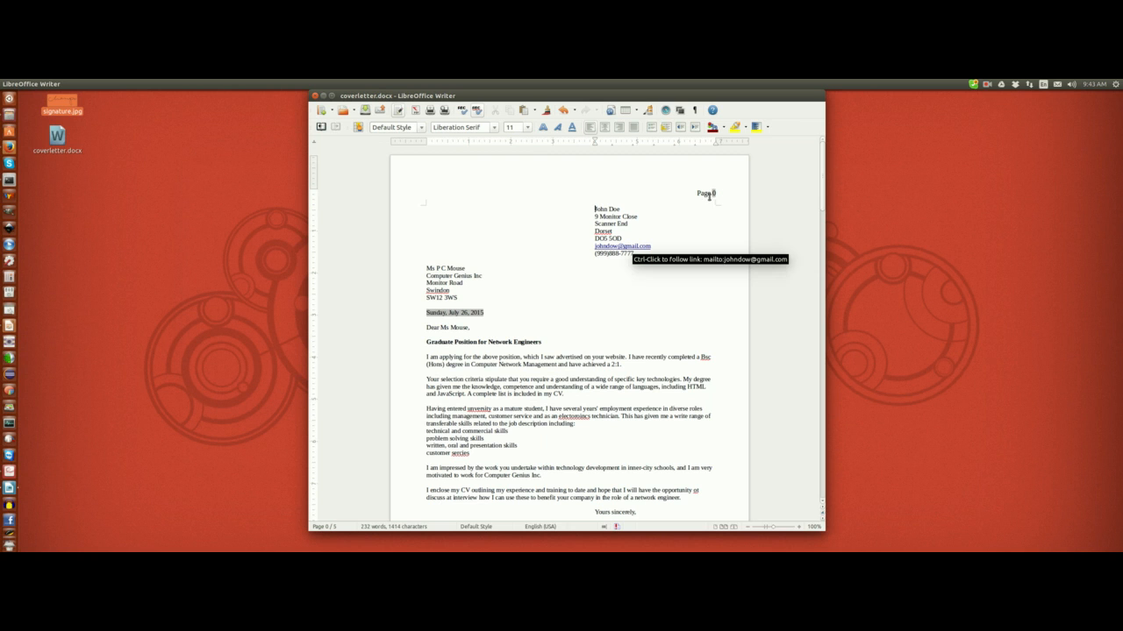
pyautogui.scroll(-10, 688, 282)
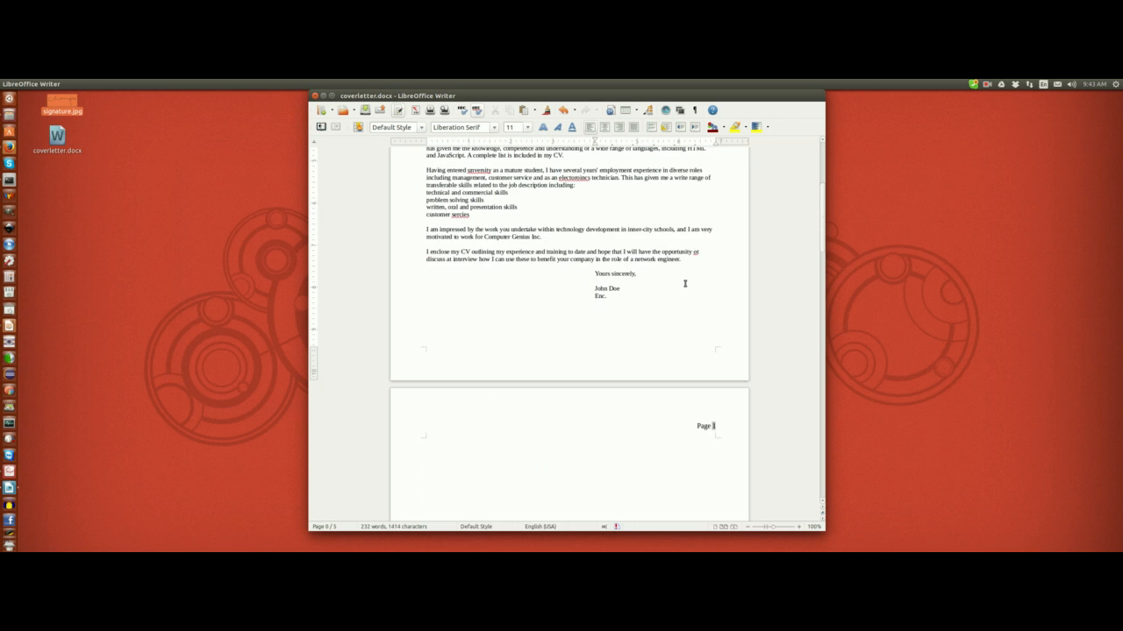
pyautogui.scroll(-6, 709, 367)
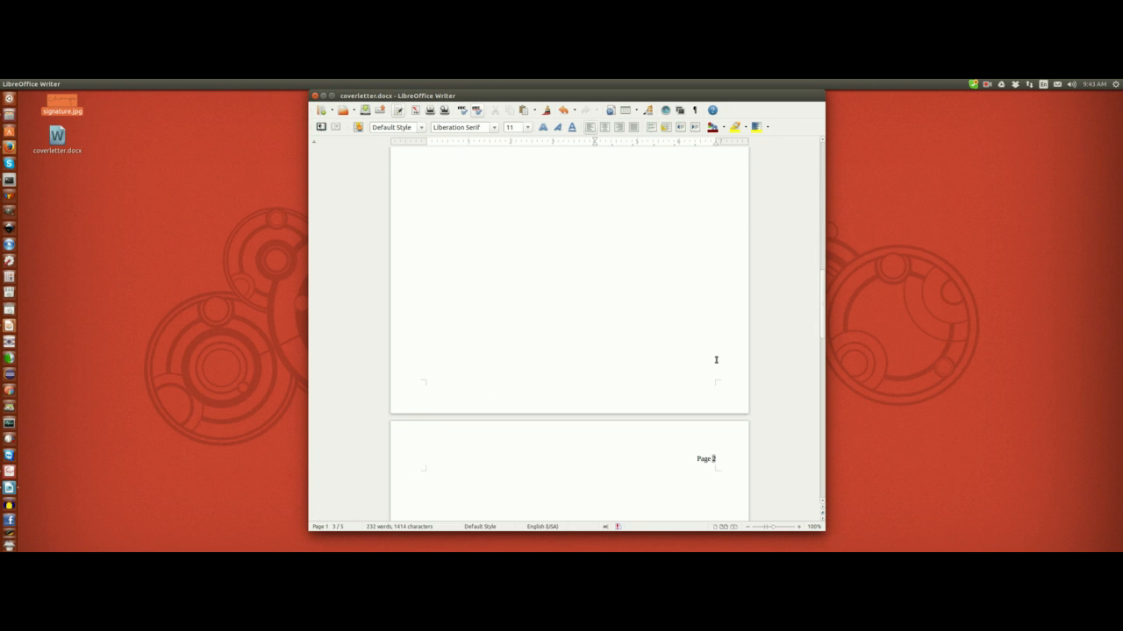
pyautogui.scroll(18, 716, 358)
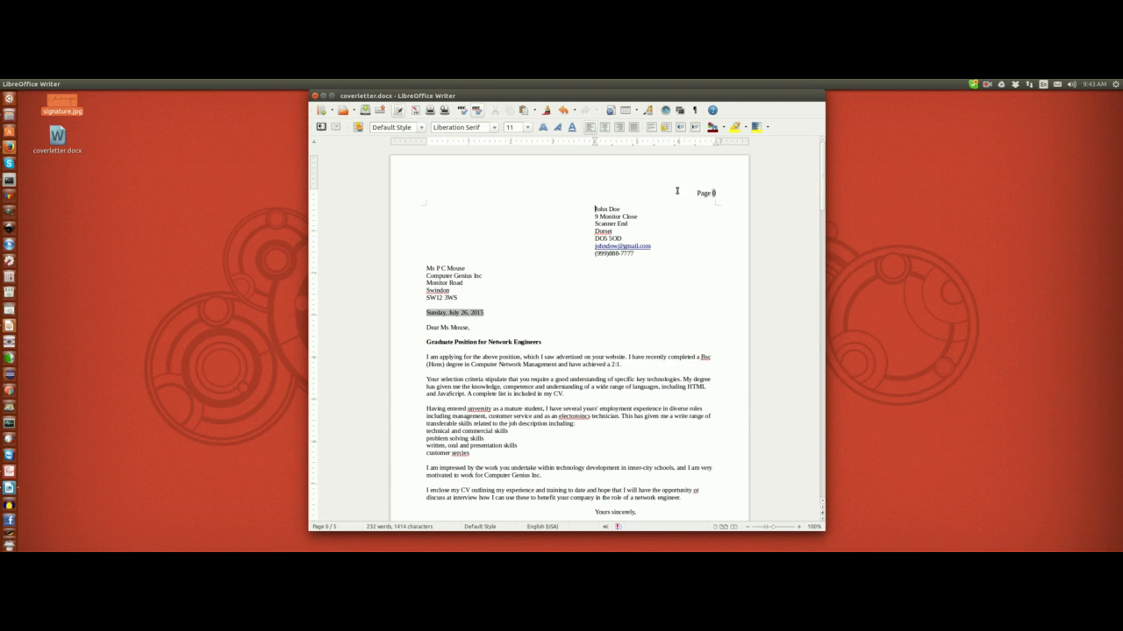
# Delete the Default Style header and its contents from the letter
pyautogui.click(673, 196)
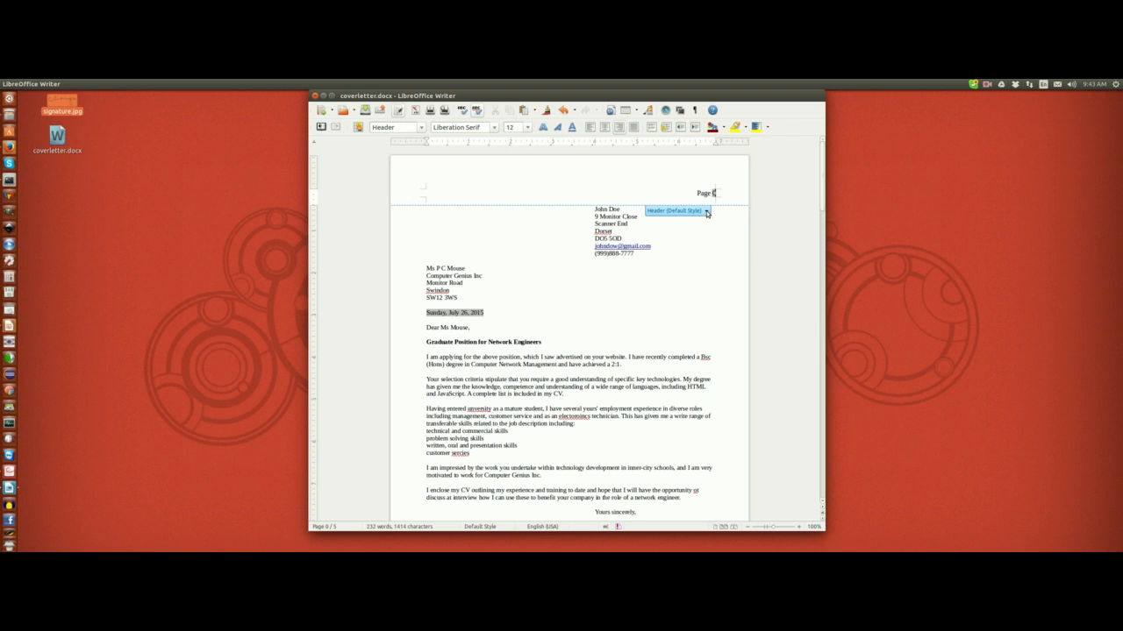
pyautogui.click(707, 212)
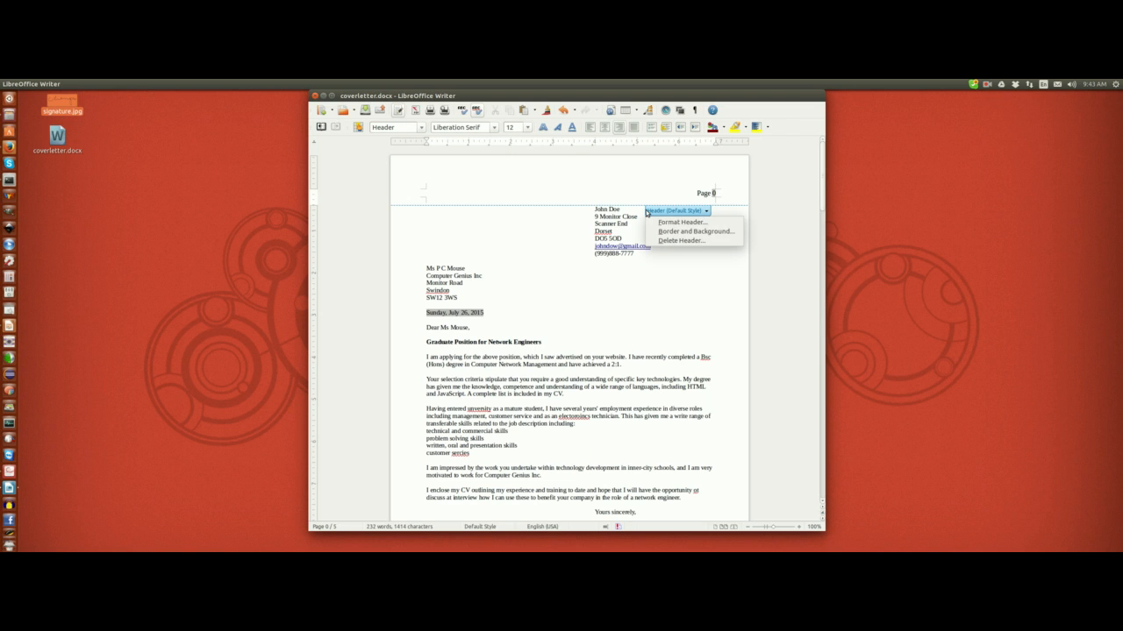
pyautogui.click(688, 240)
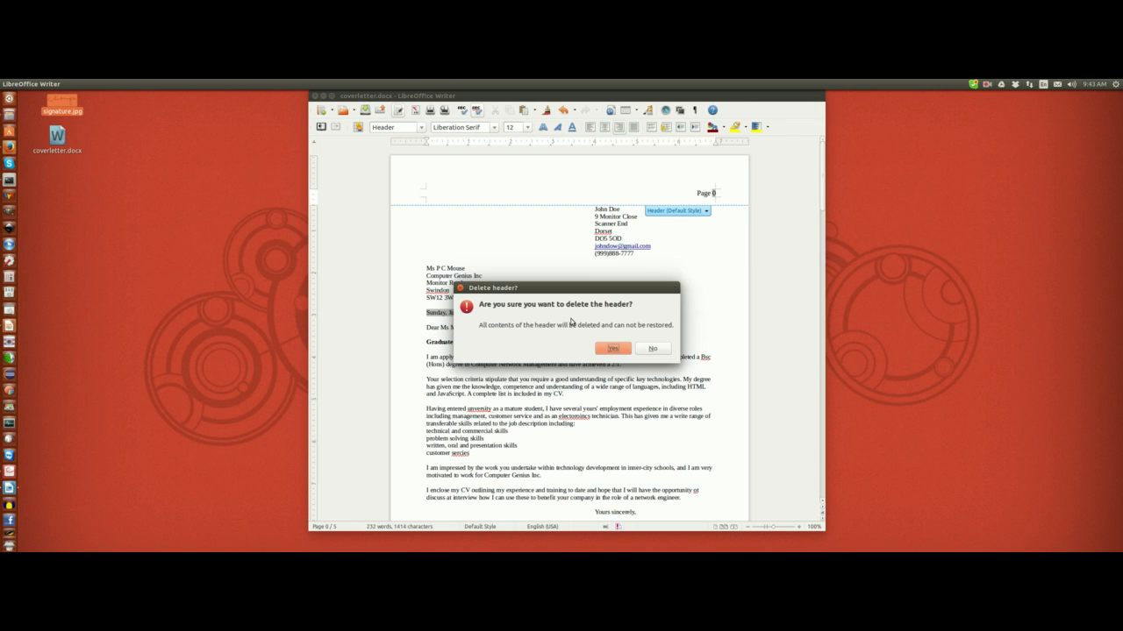
pyautogui.click(614, 349)
# Add a Default Style footer to the letter containing the text "Page" followed by a page number field
pyautogui.scroll(-3, 640, 290)
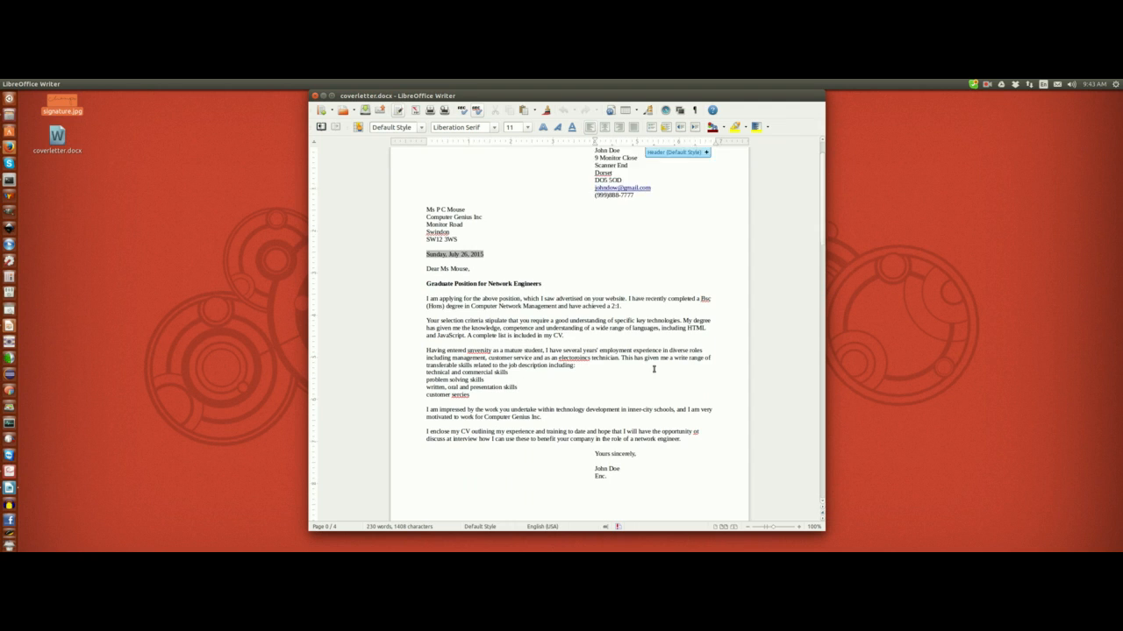
pyautogui.scroll(-3, 668, 256)
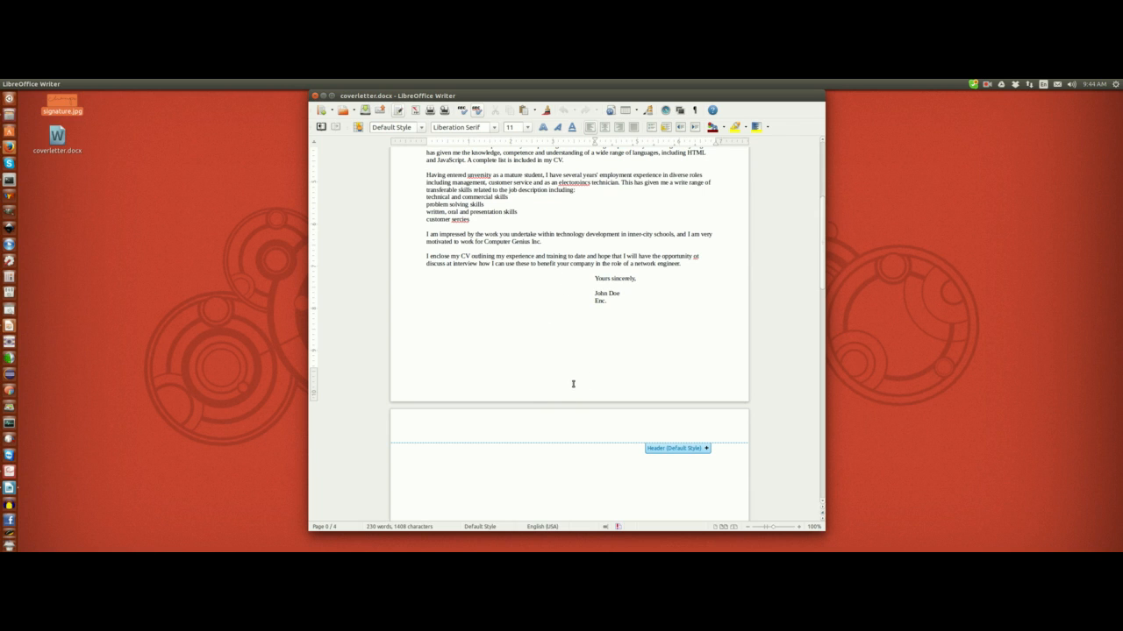
pyautogui.moveTo(569, 387)
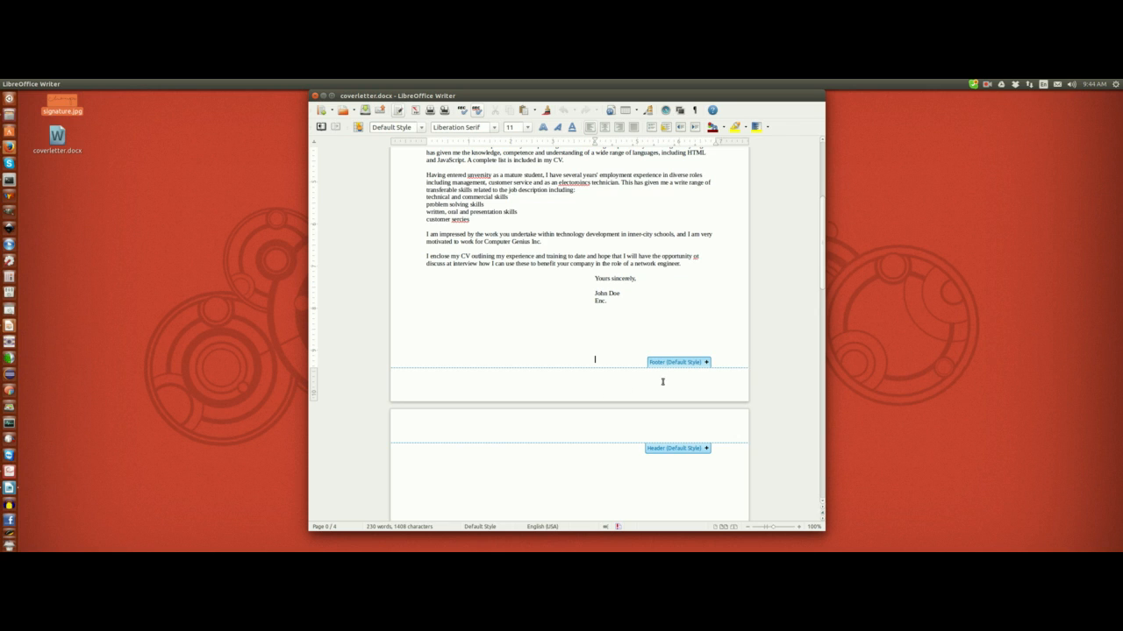
pyautogui.click(707, 362)
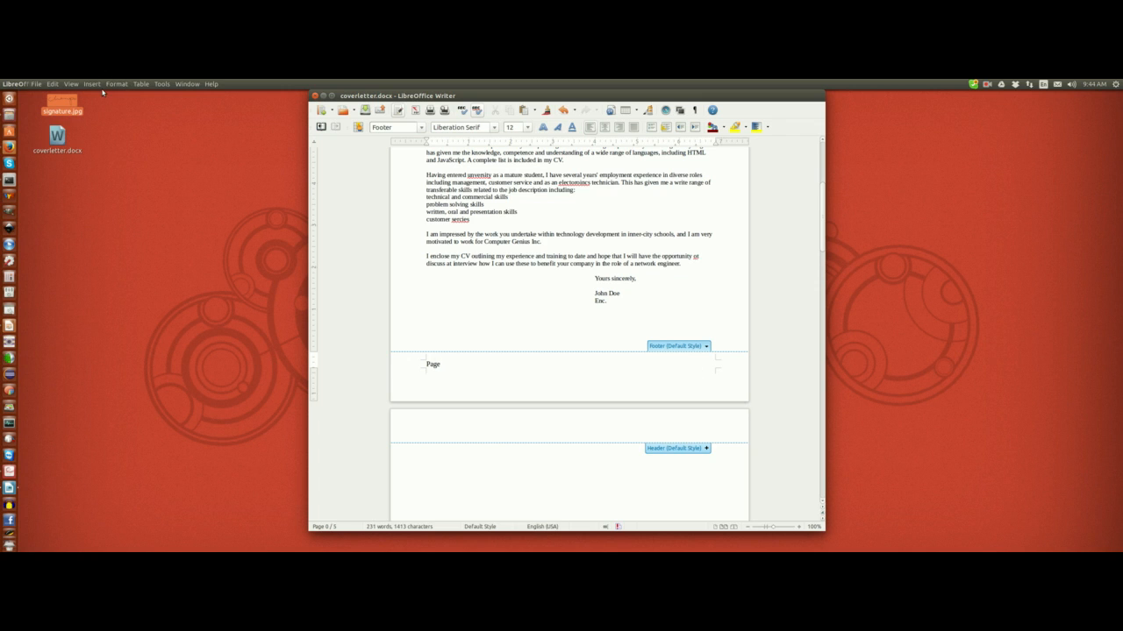
pyautogui.click(92, 84)
pyautogui.moveTo(103, 105)
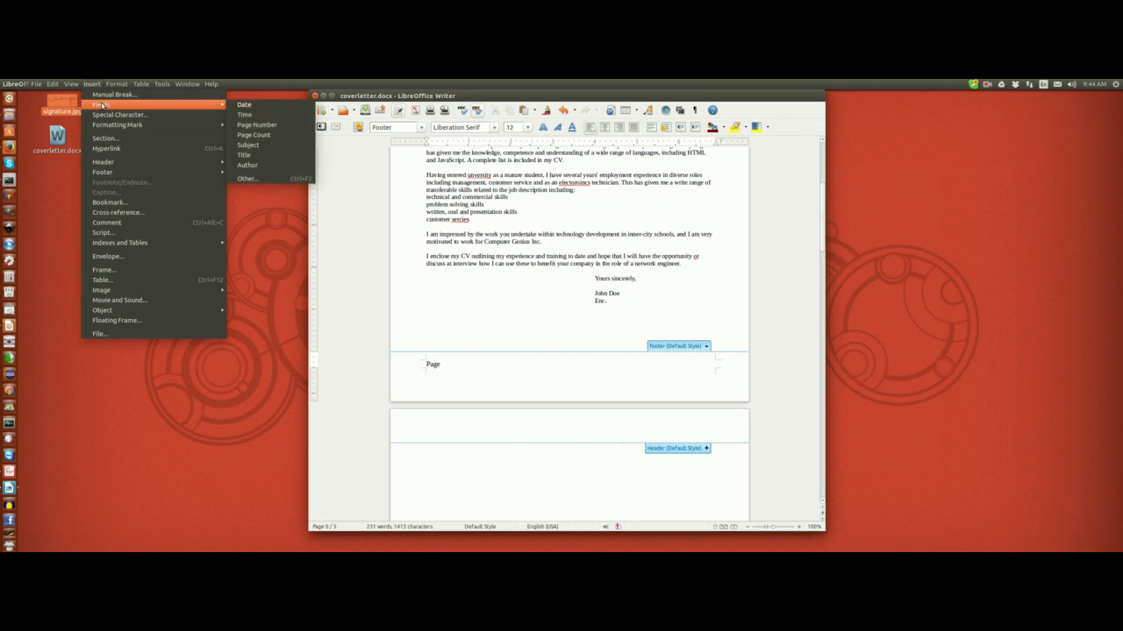
pyautogui.click(256, 125)
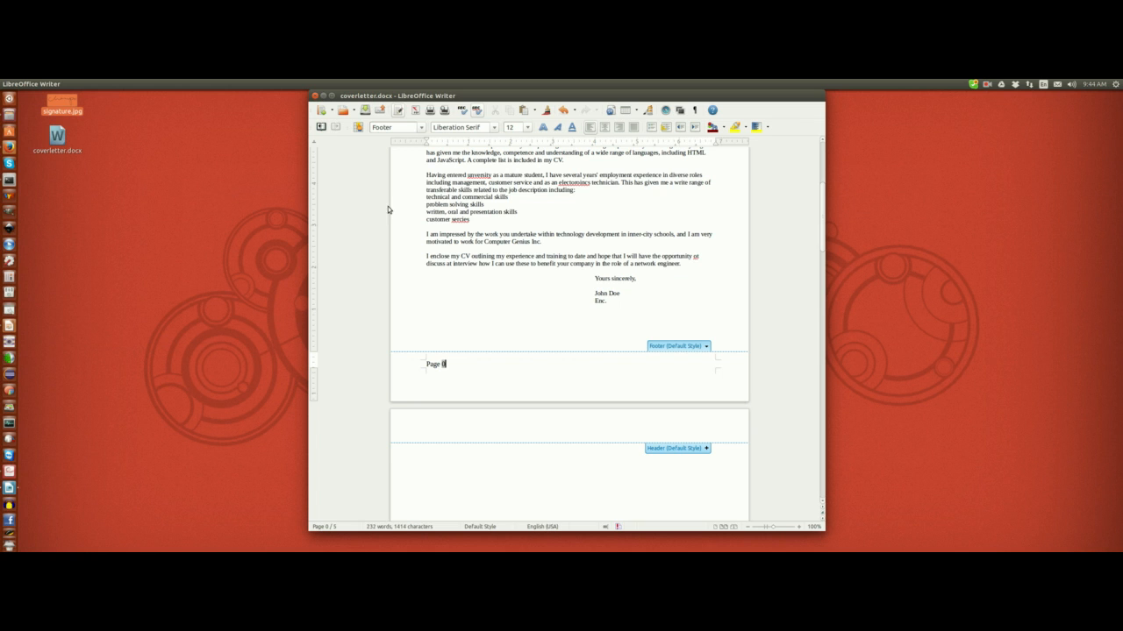
# Set the page number of the page break before the letter's first line to 1
pyautogui.scroll(4, 516, 272)
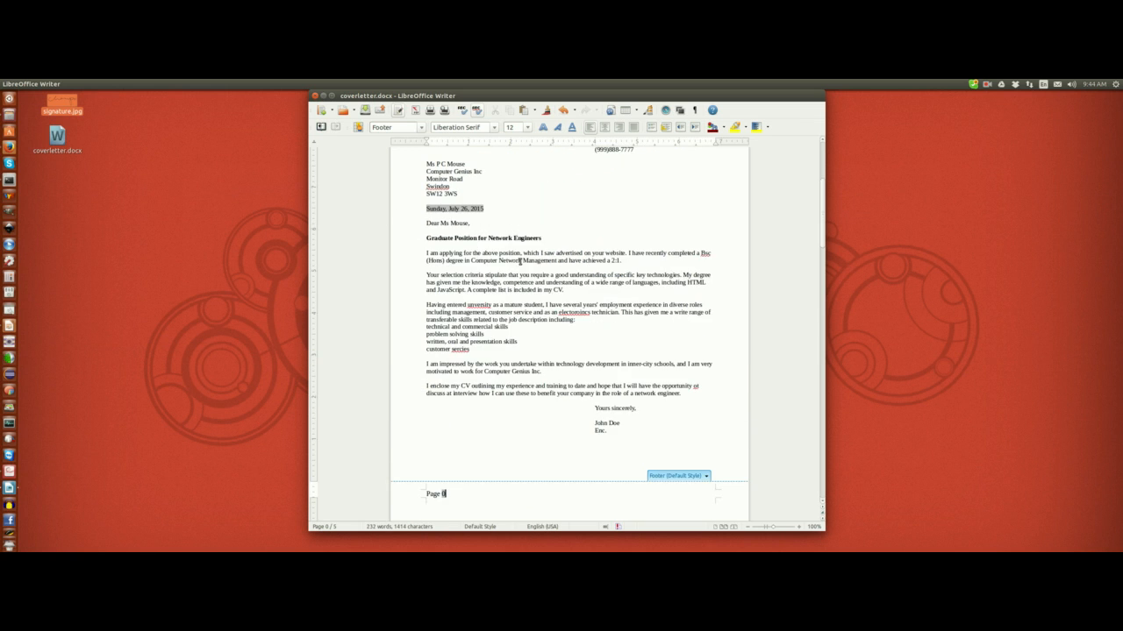
pyautogui.scroll(2, 590, 207)
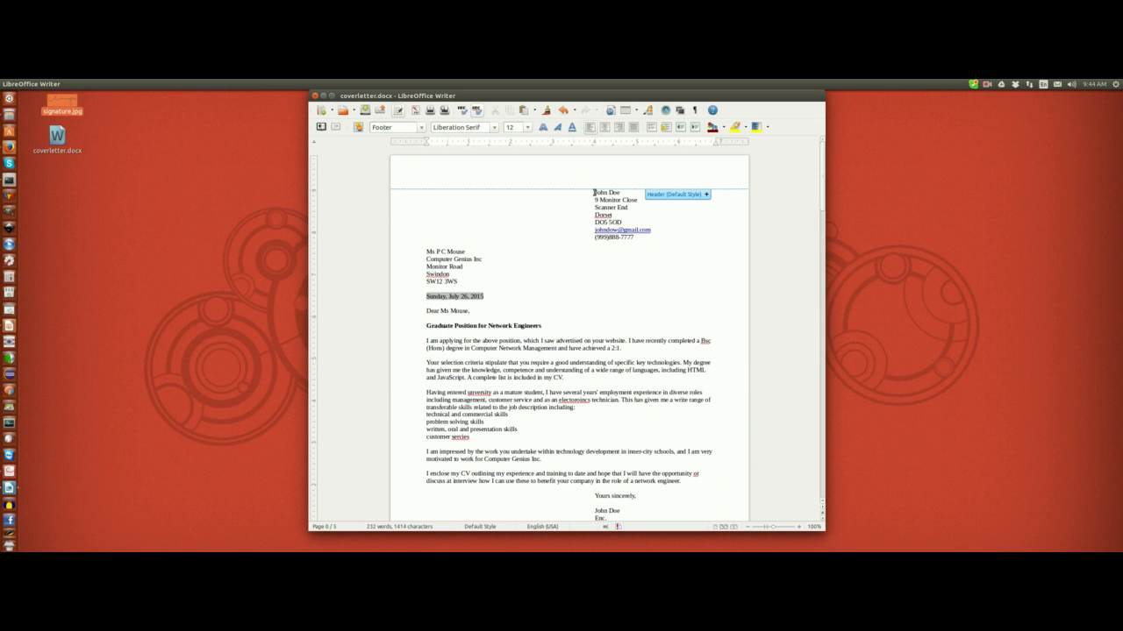
pyautogui.click(594, 192)
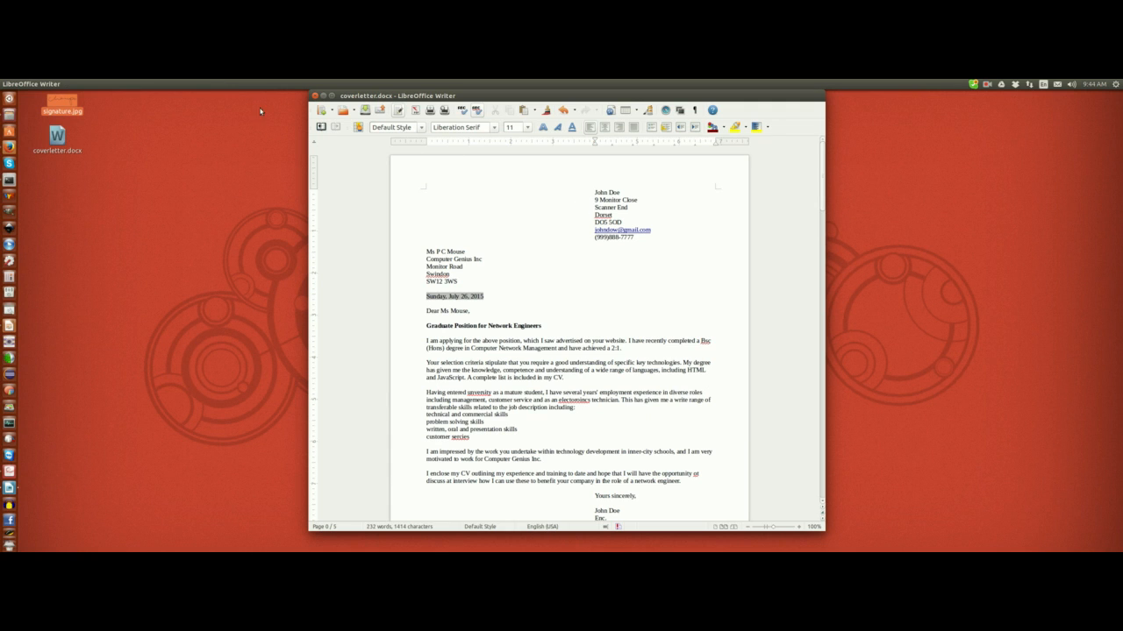
pyautogui.click(115, 84)
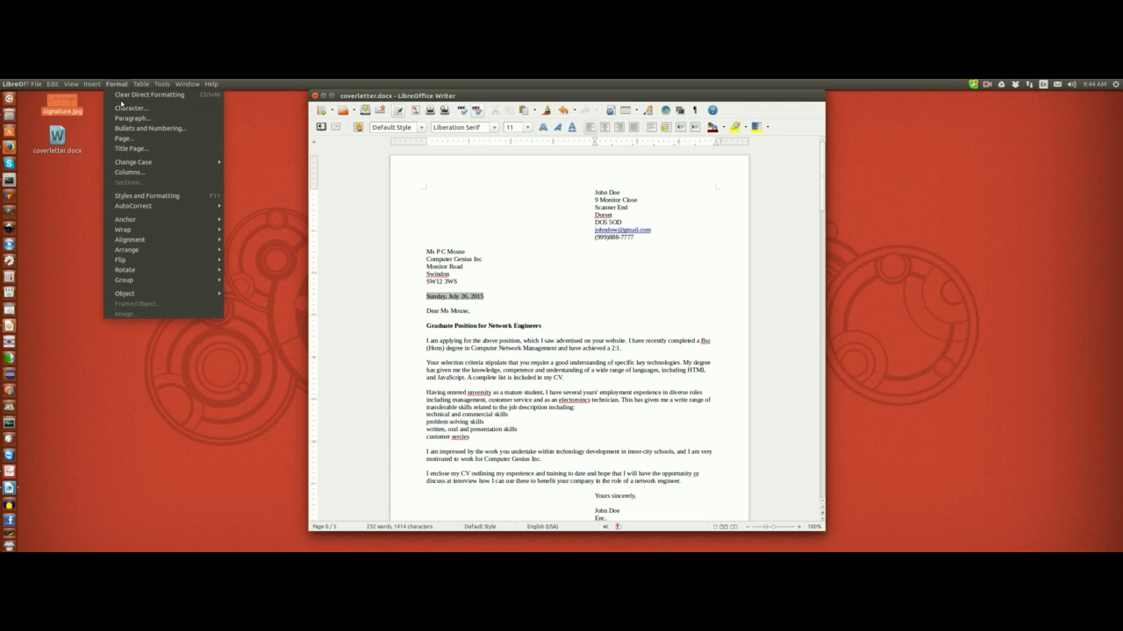
pyautogui.click(128, 117)
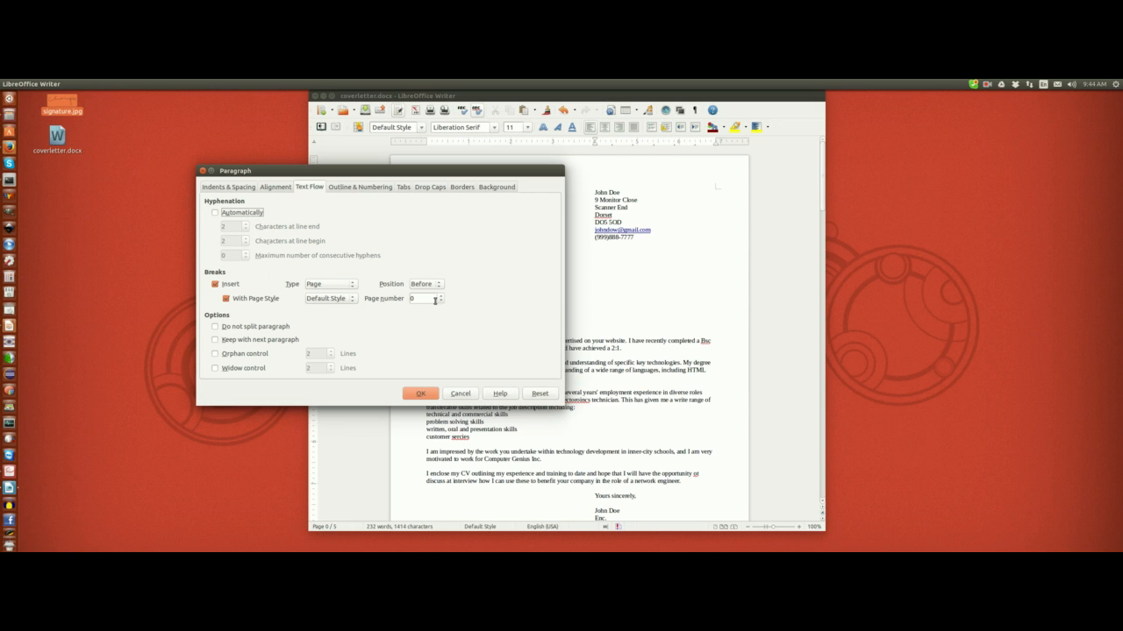
pyautogui.click(428, 395)
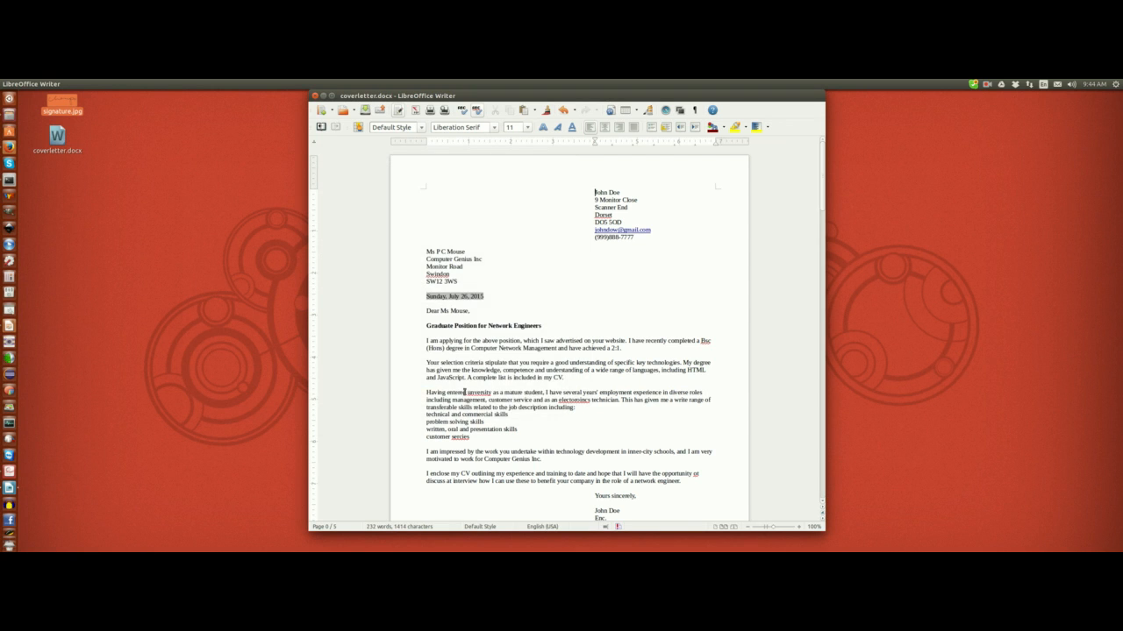
# Right-align the "Page" number text in the footer and check the footer on the second page
pyautogui.scroll(-6, 465, 392)
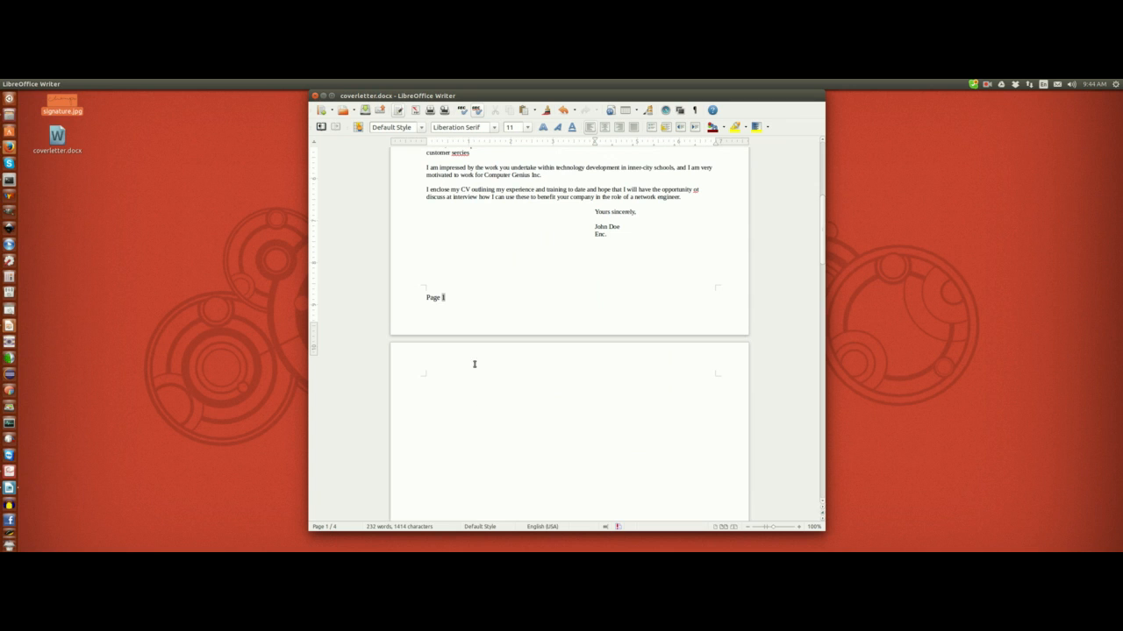
pyautogui.click(454, 299)
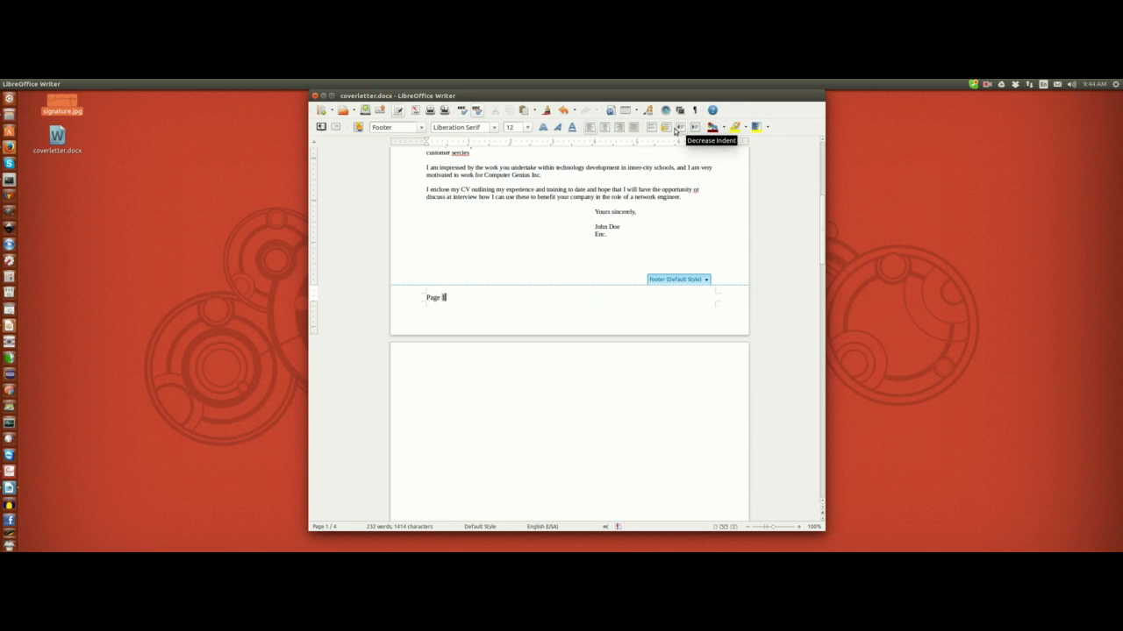
pyautogui.click(618, 131)
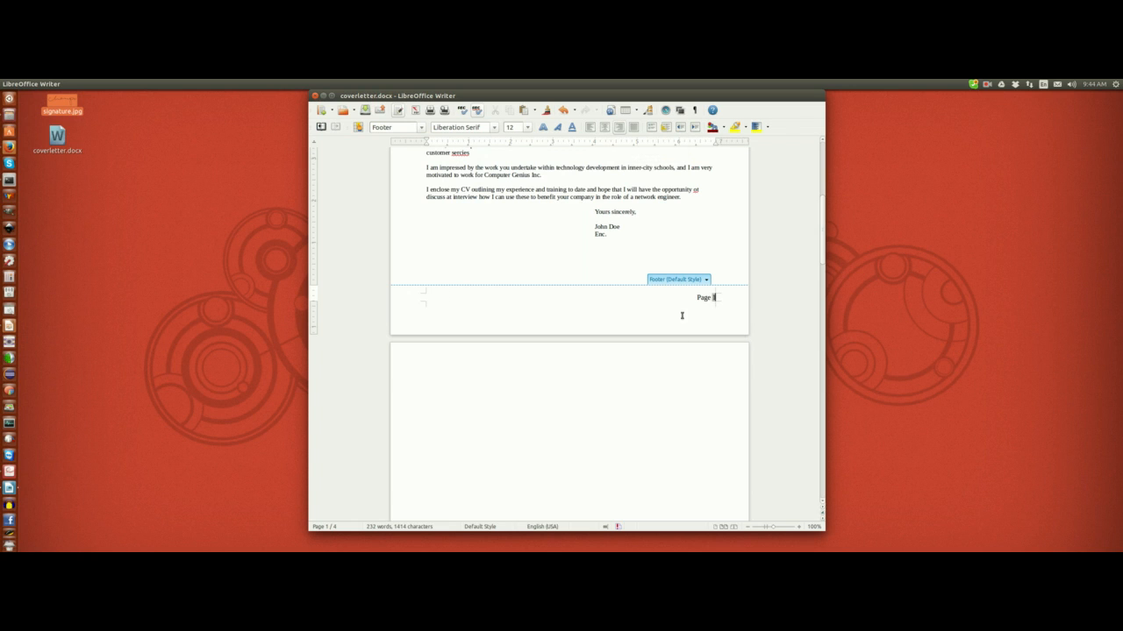
pyautogui.scroll(-8, 684, 354)
pyautogui.scroll(-1, 699, 429)
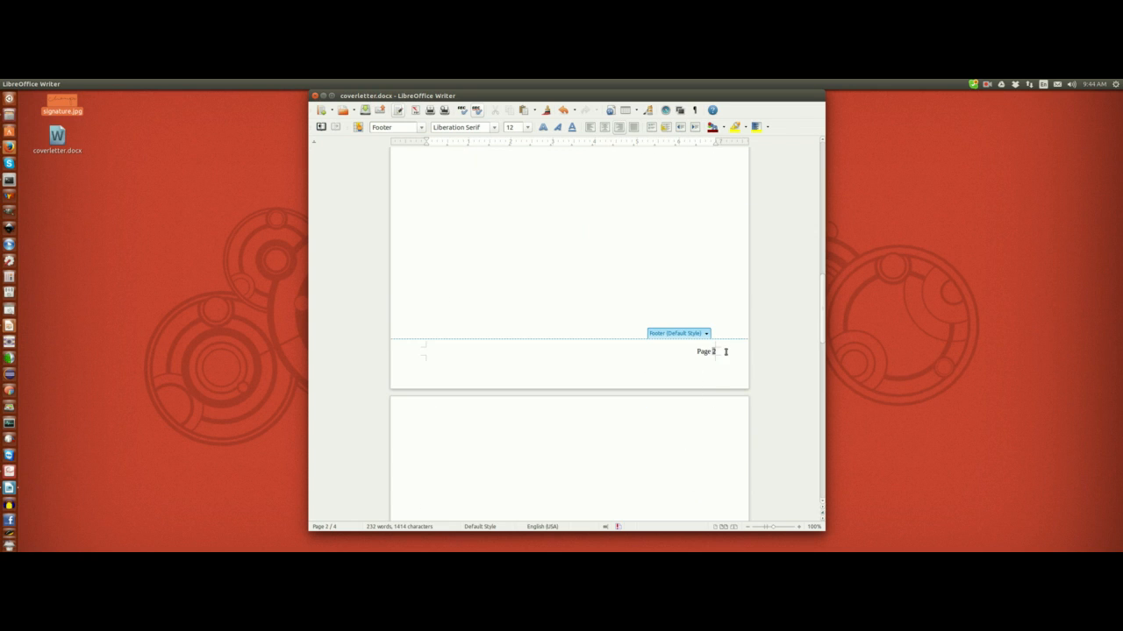
# Turn the four skill lines from "technical and commercial skills" to the customer service line into a numbered list
pyautogui.scroll(-2, 685, 456)
pyautogui.scroll(-3, 700, 450)
pyautogui.scroll(8, 699, 430)
pyautogui.scroll(10, 503, 225)
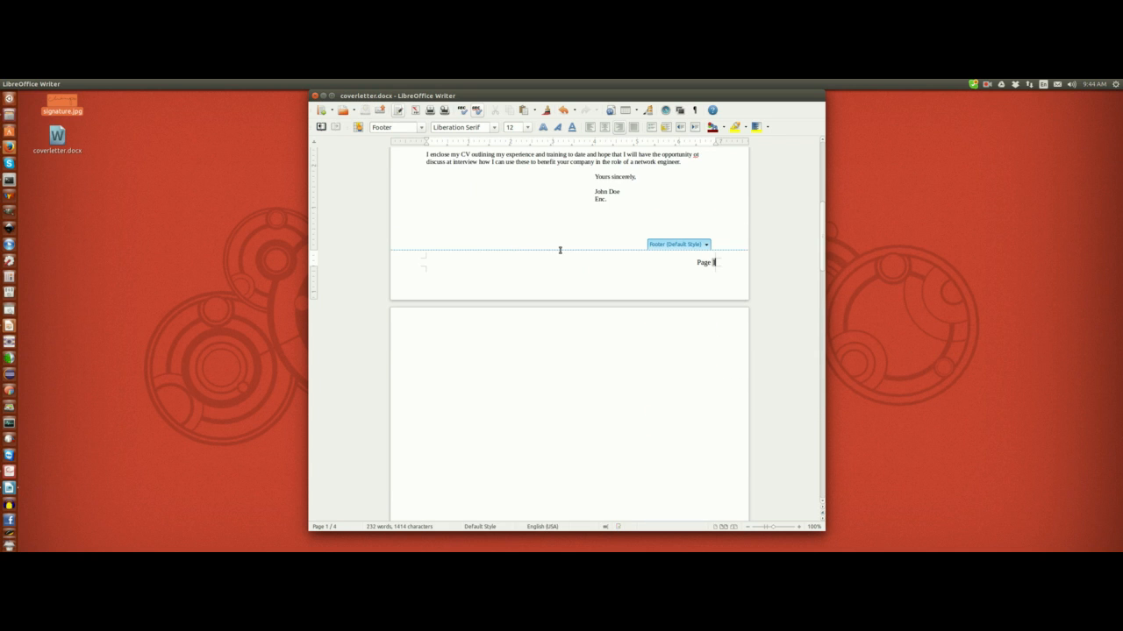
pyautogui.scroll(7, 558, 251)
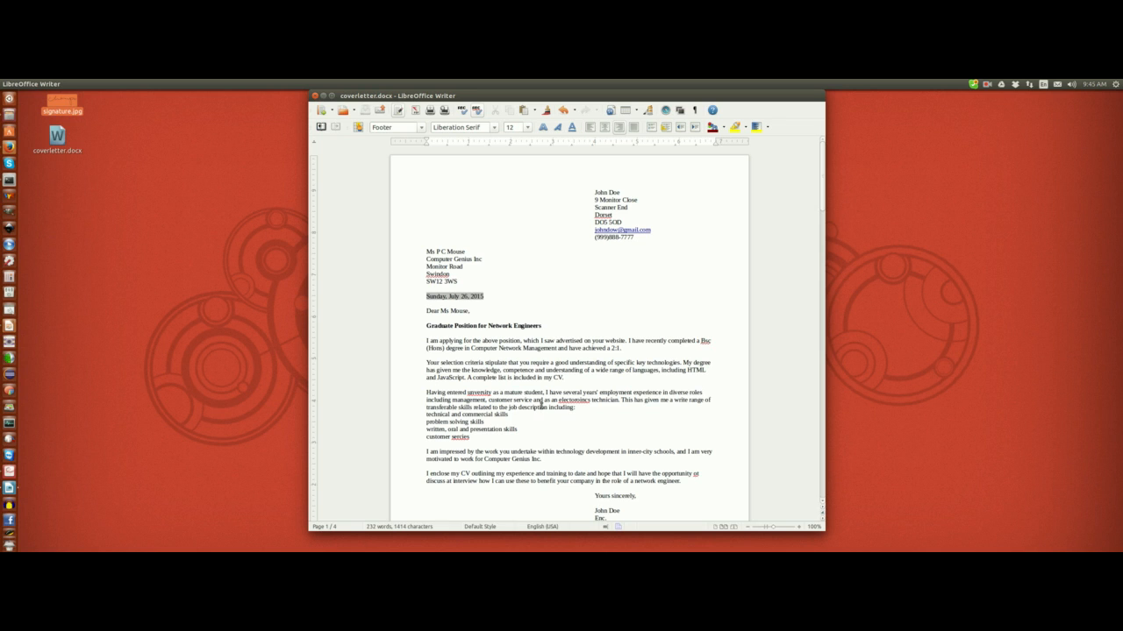
pyautogui.scroll(-1, 533, 388)
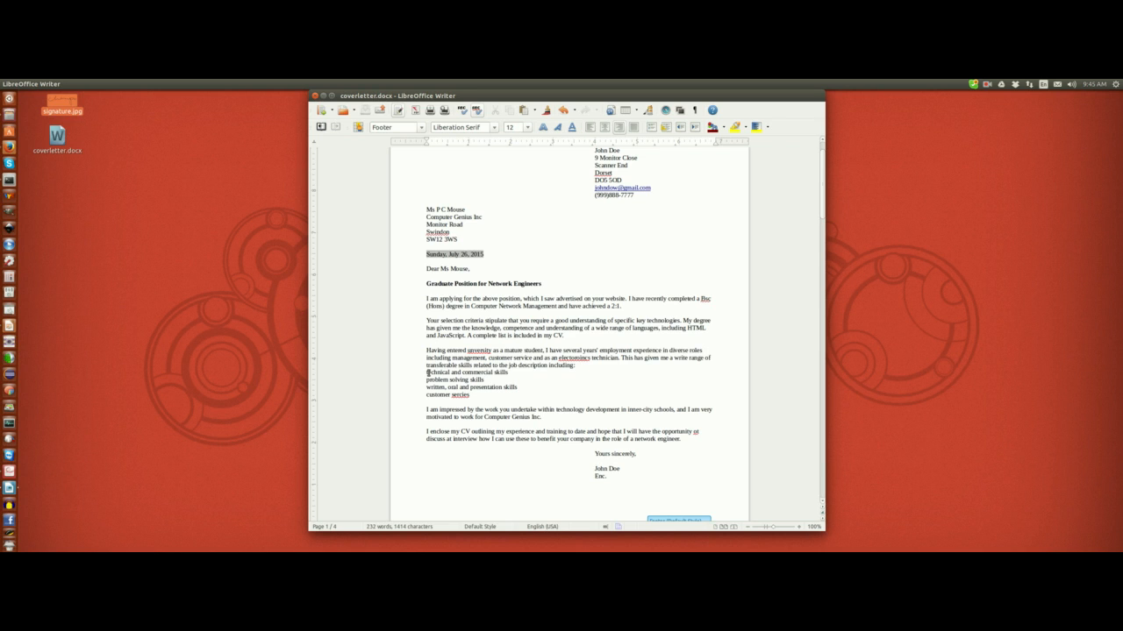
pyautogui.moveTo(427, 373); pyautogui.dragTo(503, 413)
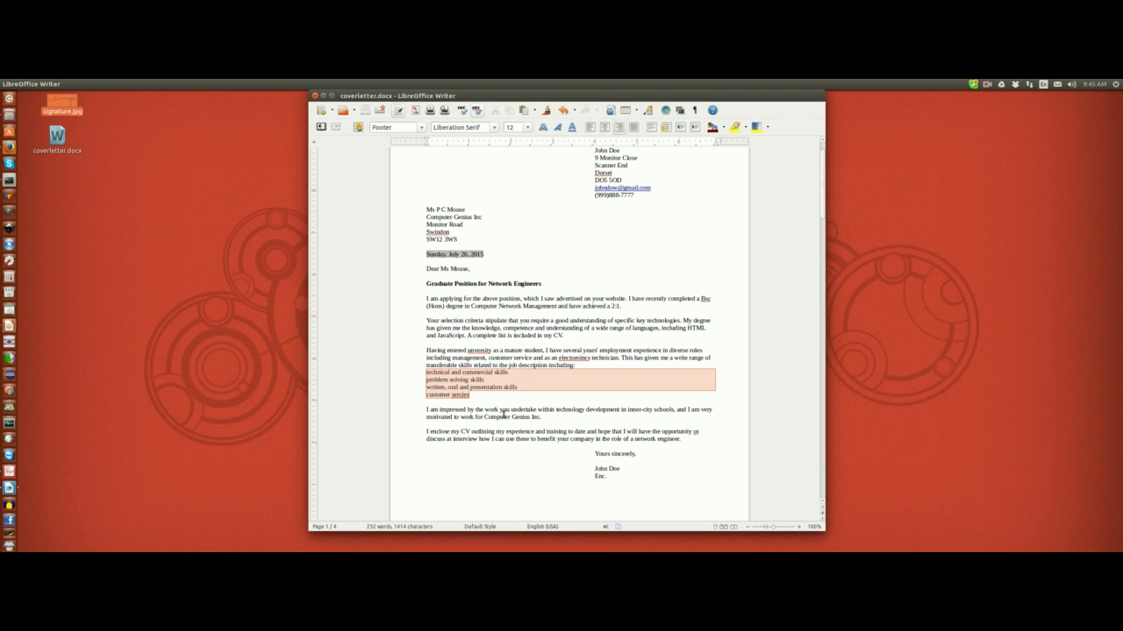
pyautogui.click(495, 397)
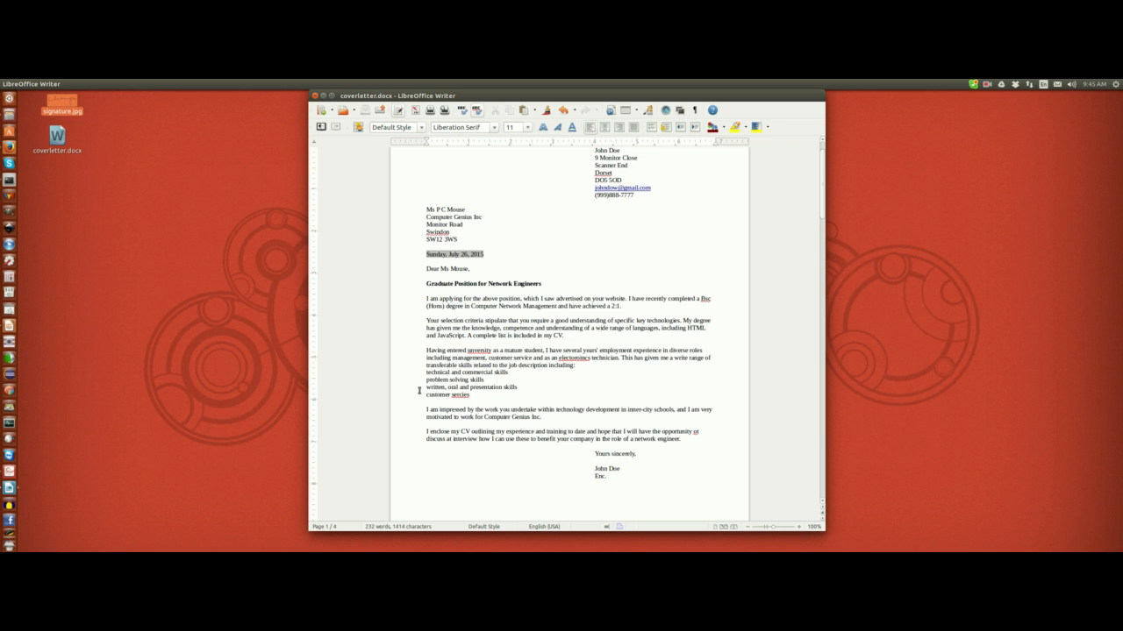
pyautogui.moveTo(423, 372); pyautogui.dragTo(503, 403)
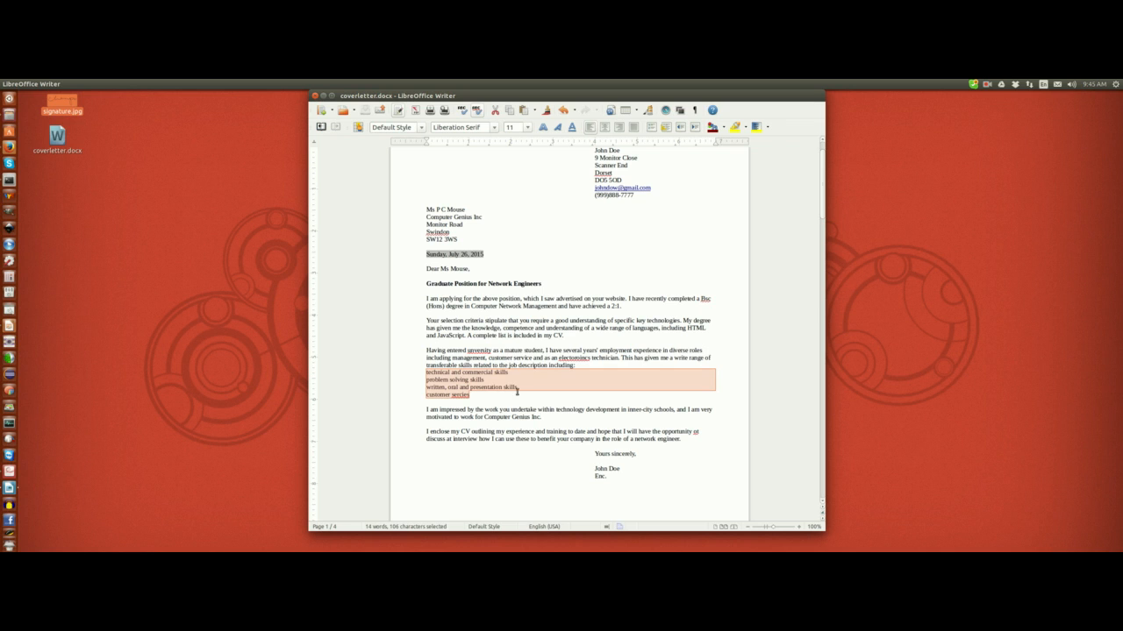
pyautogui.click(510, 396)
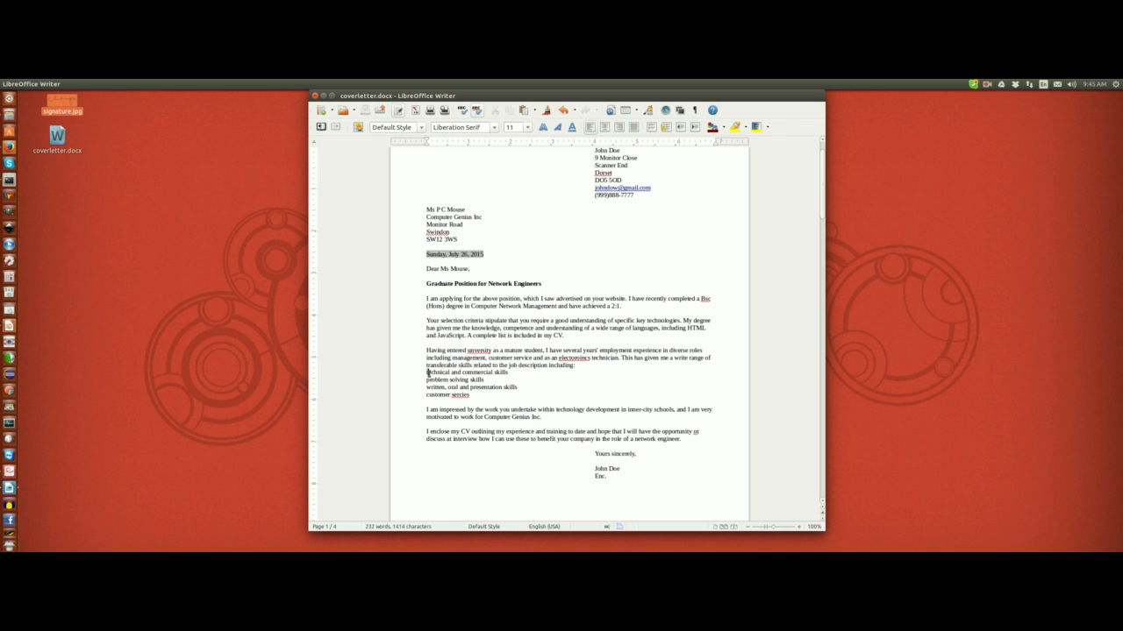
pyautogui.moveTo(428, 372); pyautogui.dragTo(486, 395)
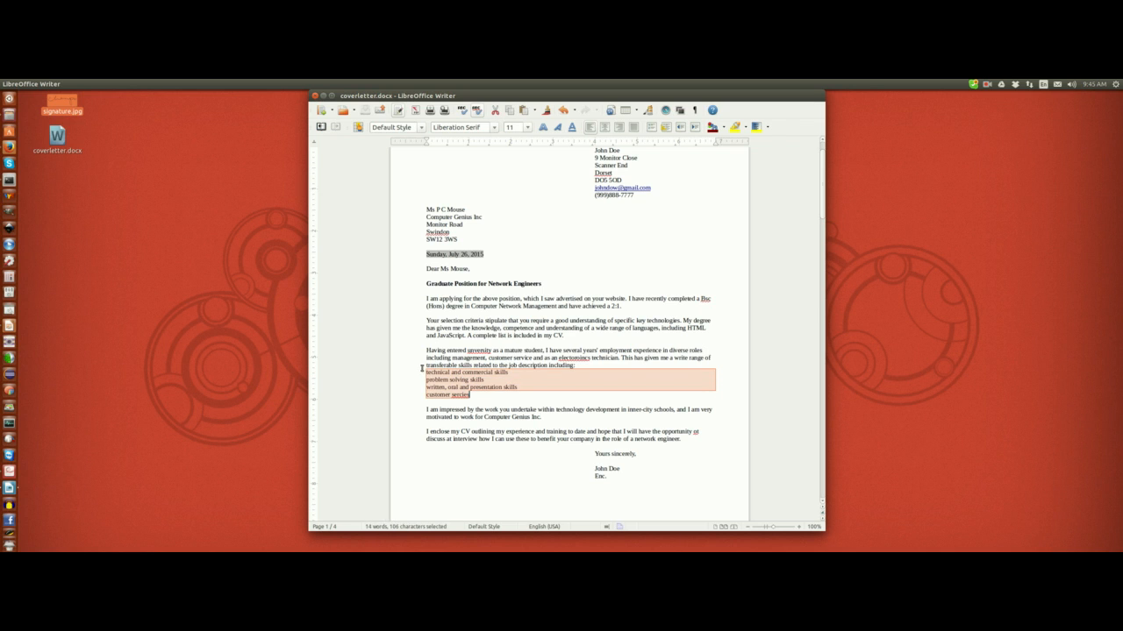
pyautogui.click(651, 130)
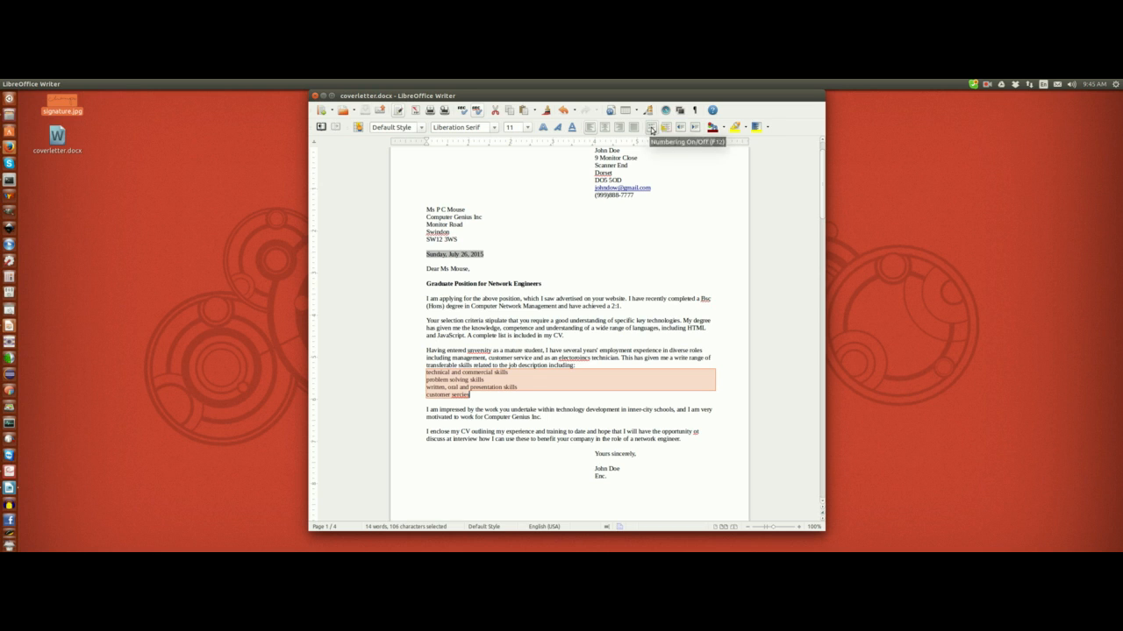
pyautogui.click(527, 399)
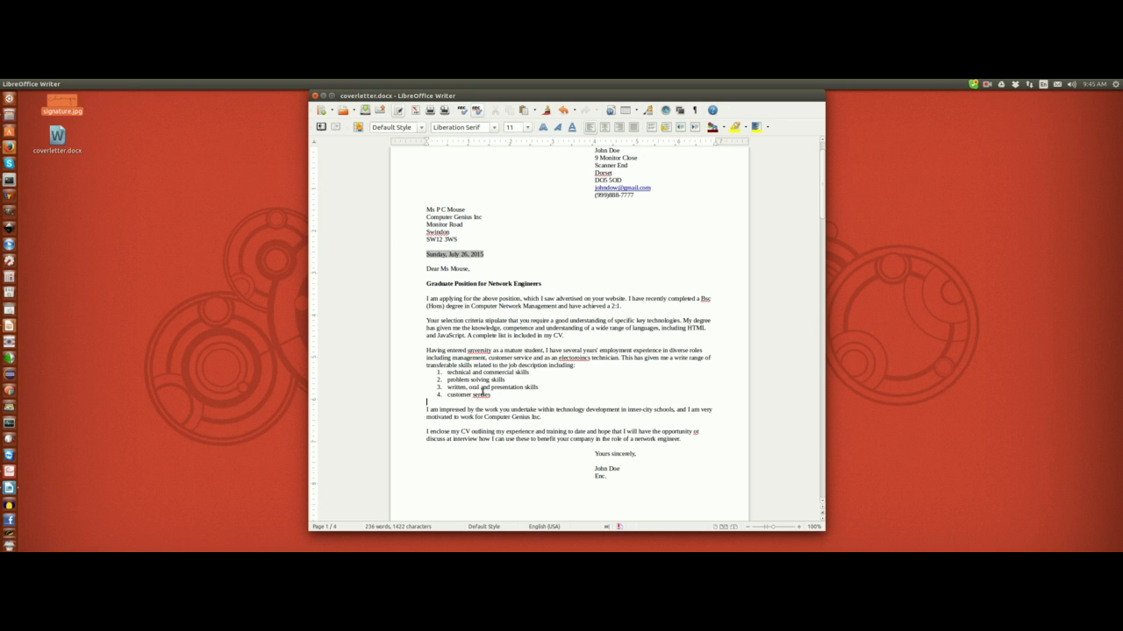
# Change the list of four skills from numbering to bullets
pyautogui.moveTo(507, 397); pyautogui.dragTo(424, 371)
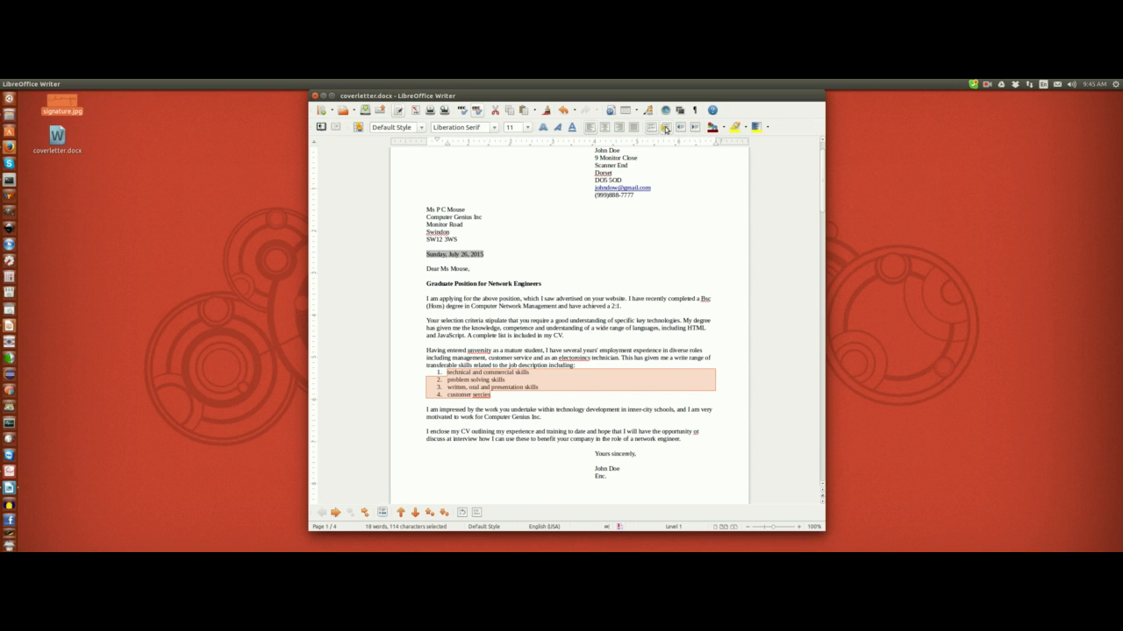
pyautogui.click(667, 129)
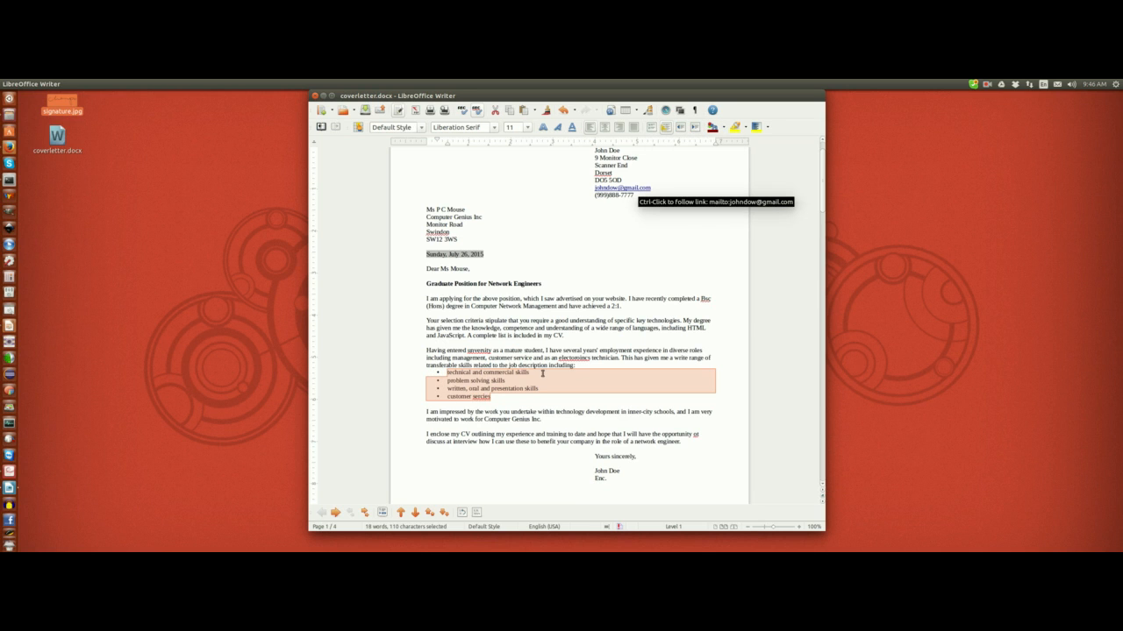
pyautogui.click(500, 397)
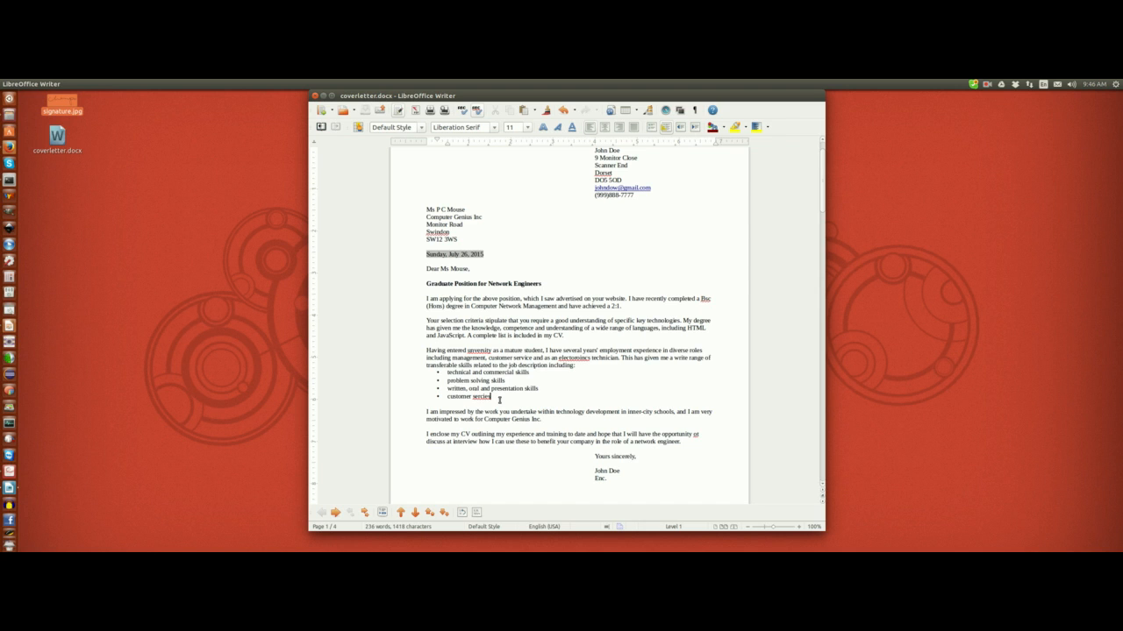
# Insert the signature.jpg image from the desktop into the letter just below "Yours sincerely,"
pyautogui.scroll(-1, 519, 392)
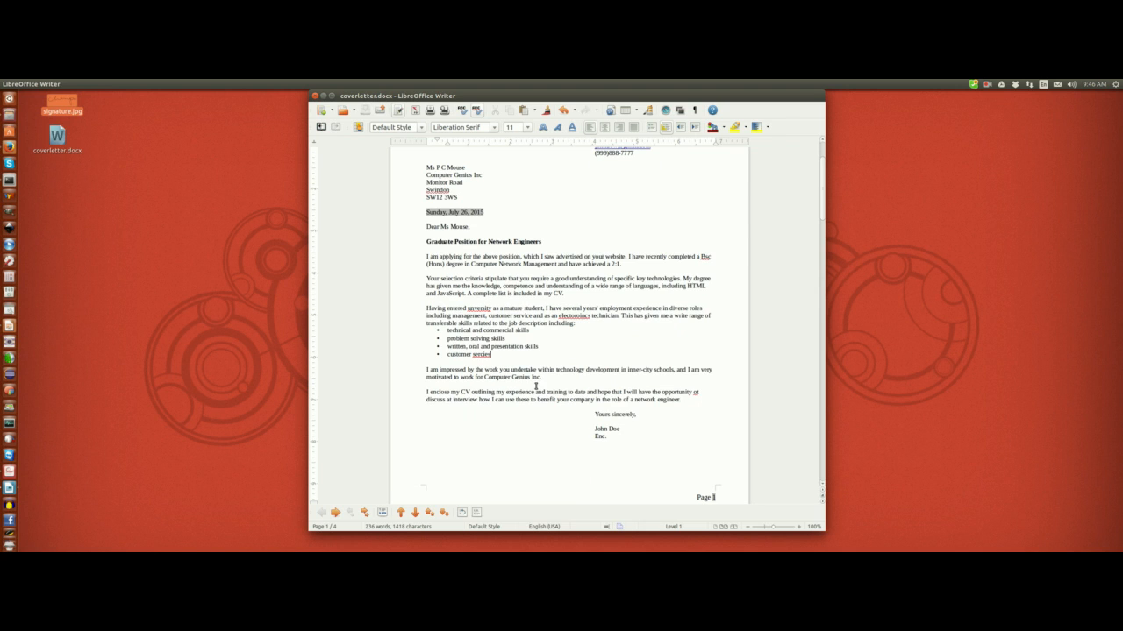
pyautogui.scroll(-1, 553, 375)
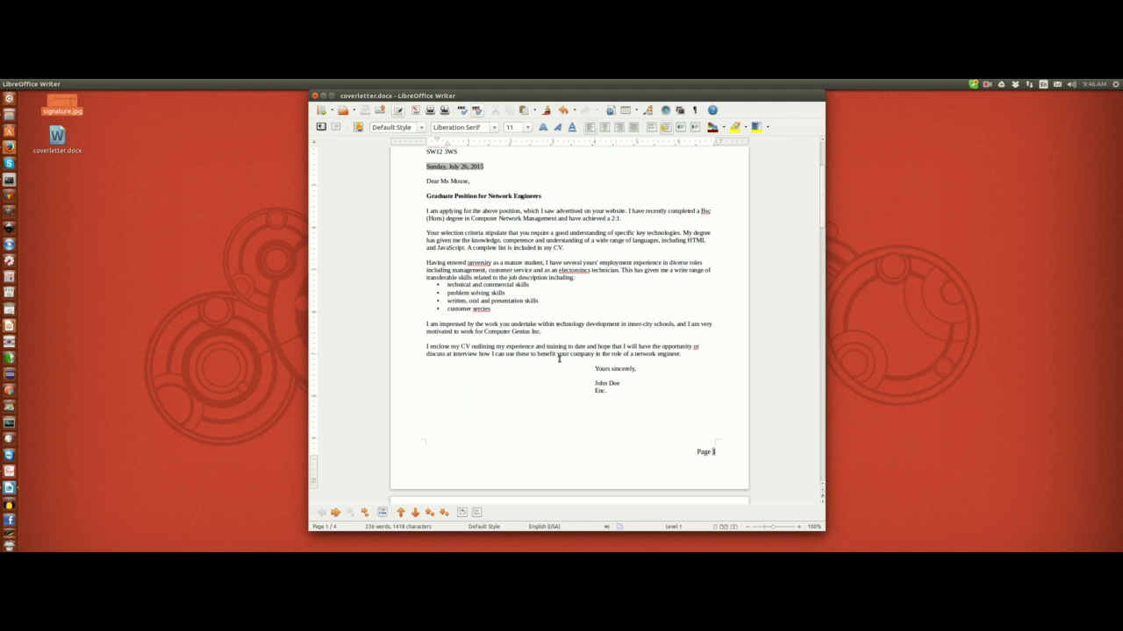
pyautogui.scroll(1, 559, 406)
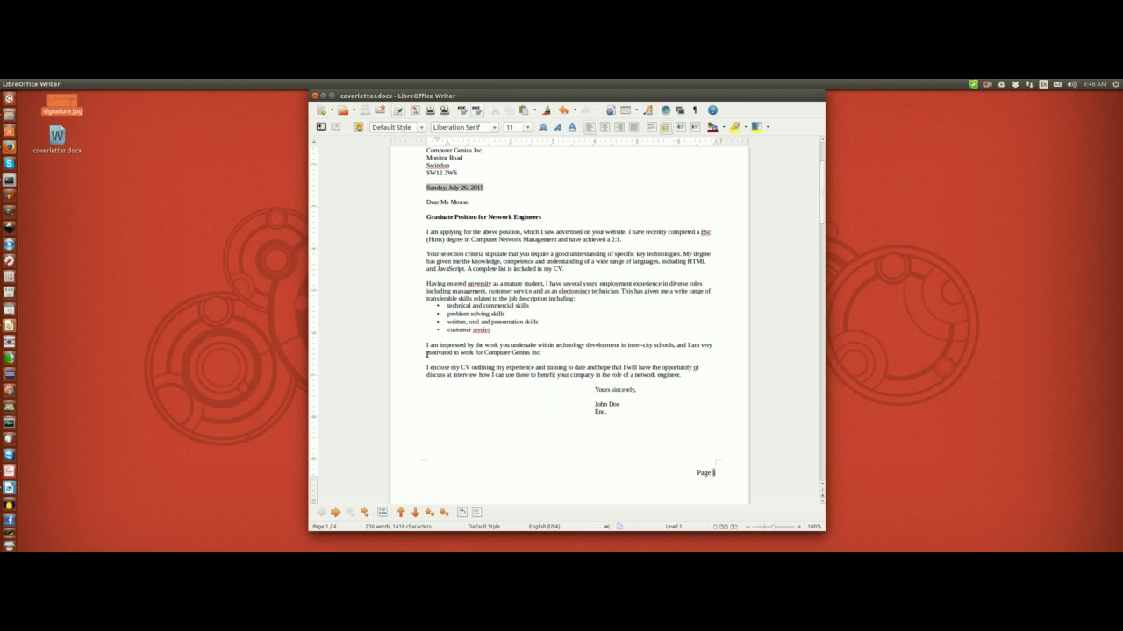
pyautogui.click(123, 127)
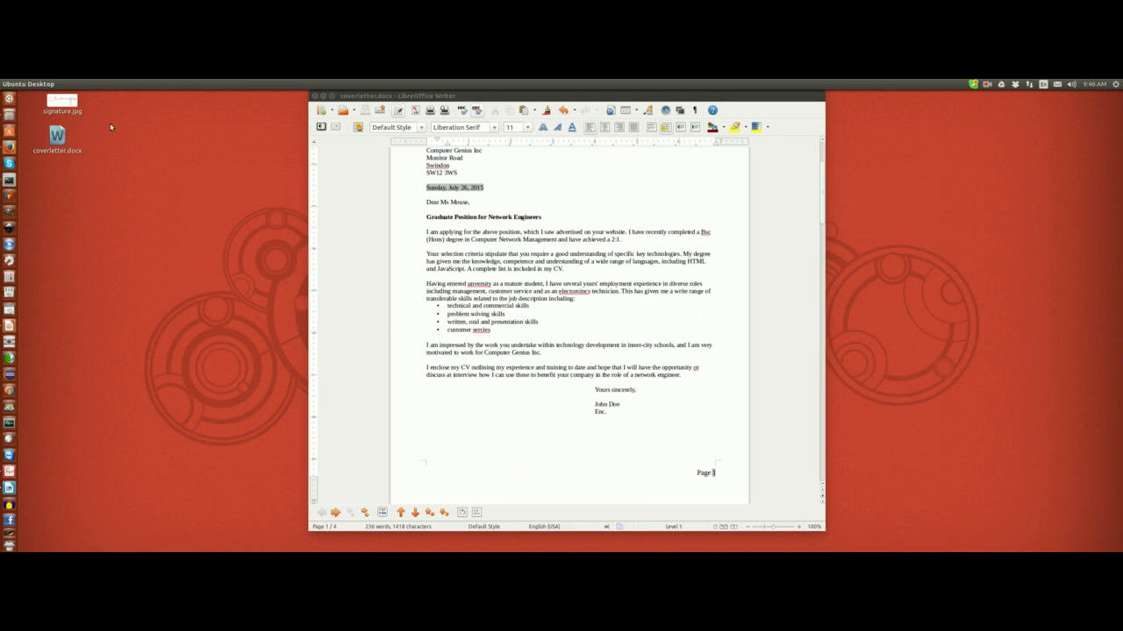
pyautogui.click(59, 110)
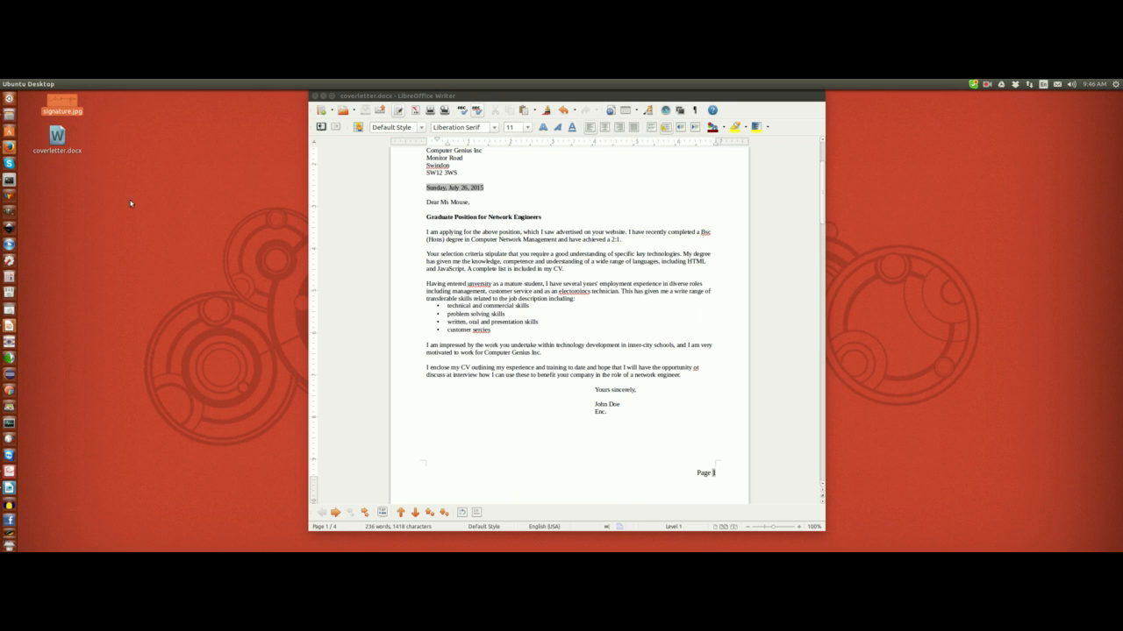
pyautogui.click(83, 128)
pyautogui.click(74, 113)
pyautogui.moveTo(72, 103)
pyautogui.mouseDown()
pyautogui.moveTo(649, 440)
pyautogui.moveTo(631, 398)
pyautogui.moveTo(625, 449)
pyautogui.moveTo(628, 399)
pyautogui.mouseUp()
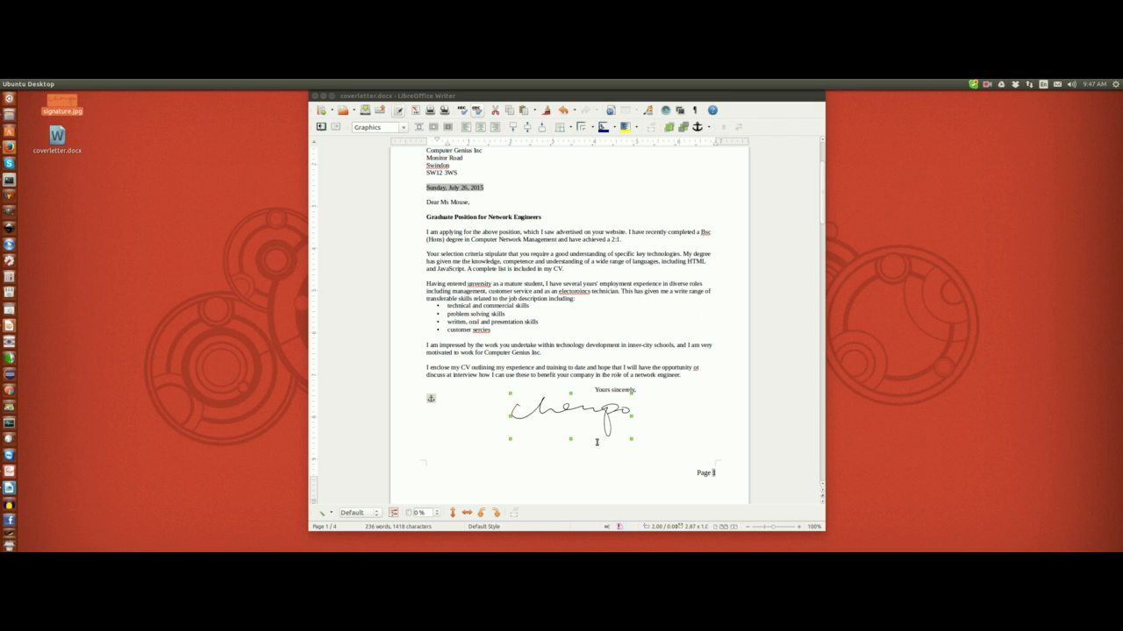
# Shrink the signature image to about 1.41 inches wide and place it between "Yours sincerely," and the sender's name
pyautogui.scroll(-3, 596, 442)
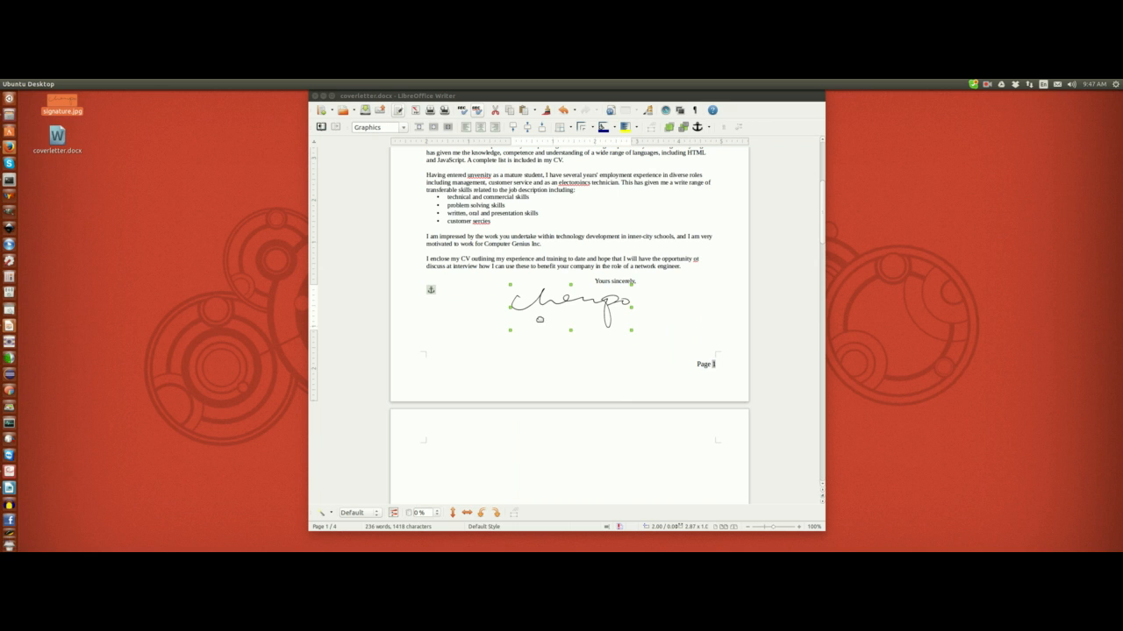
pyautogui.moveTo(510, 330); pyautogui.dragTo(631, 299)
pyautogui.scroll(1, 618, 363)
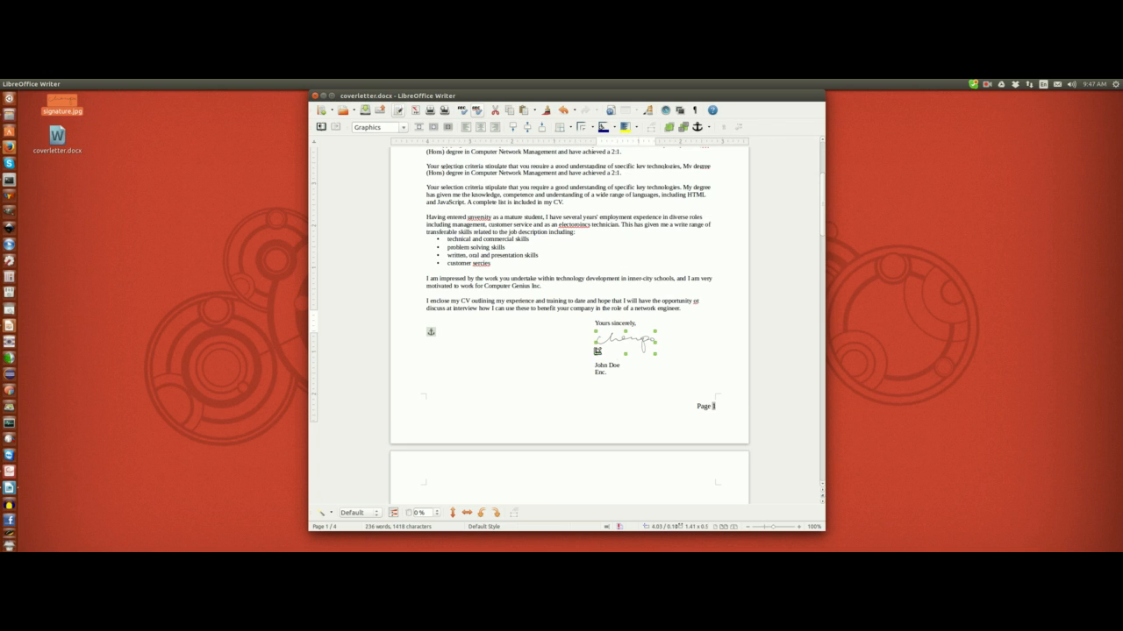
pyautogui.click(624, 364)
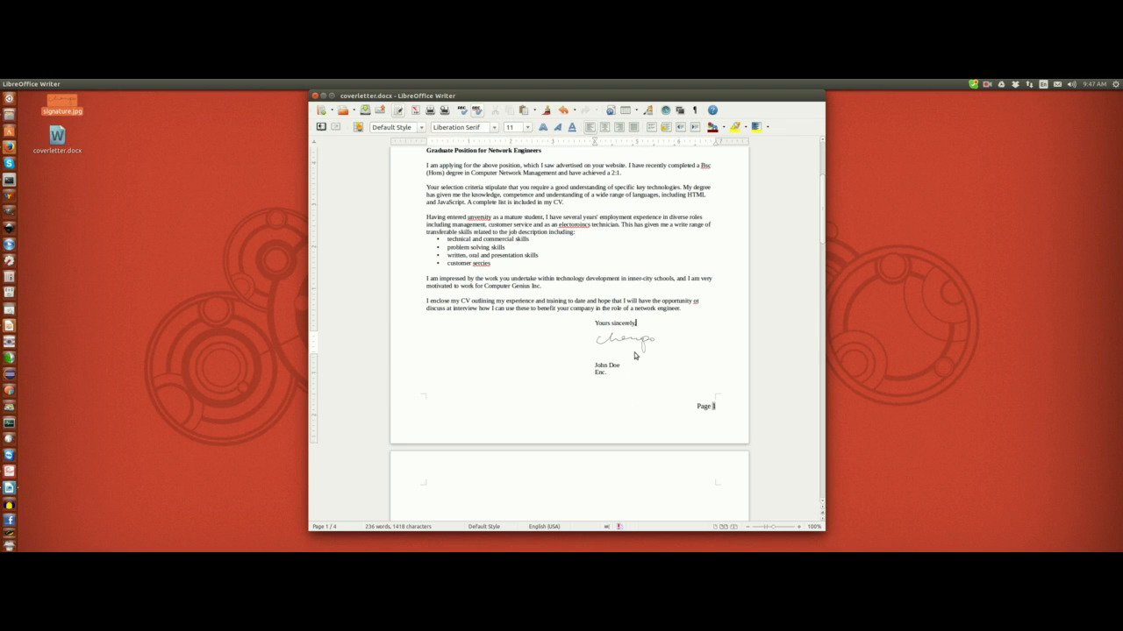
# Examine the signature image's wrap settings and its anchor and wrap options without changing them
pyautogui.click(632, 352)
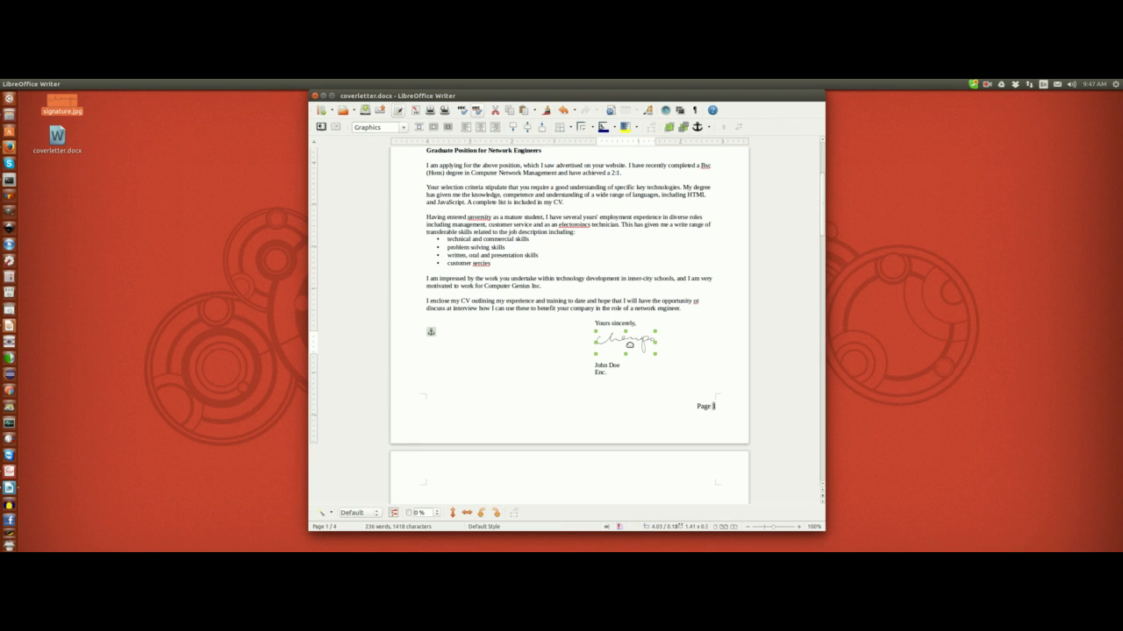
pyautogui.doubleClick(630, 344)
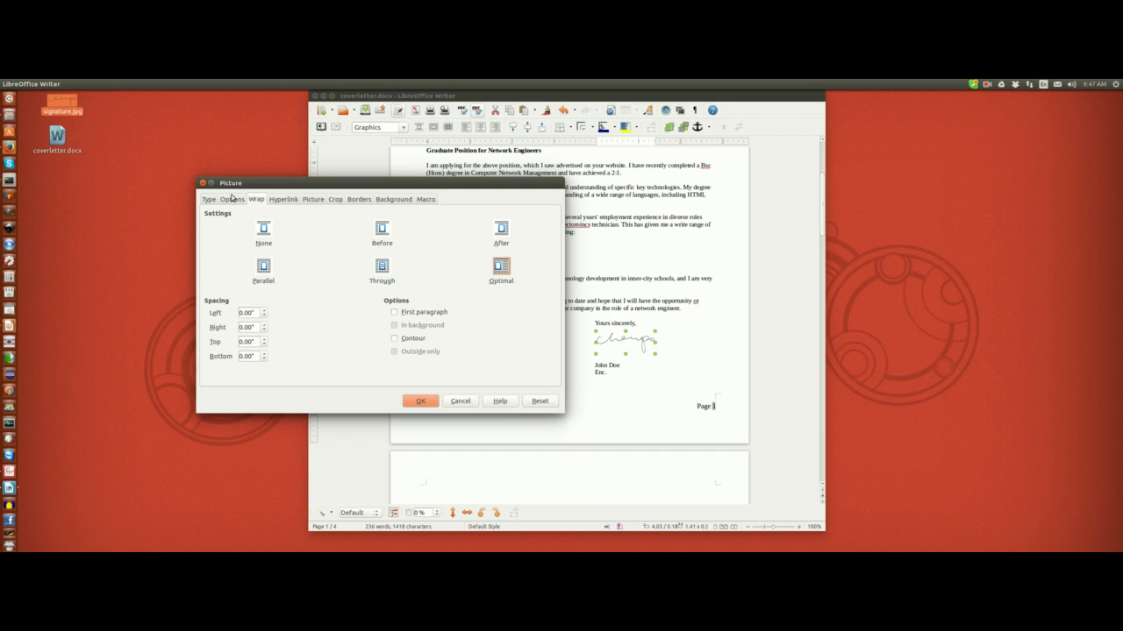
pyautogui.click(203, 184)
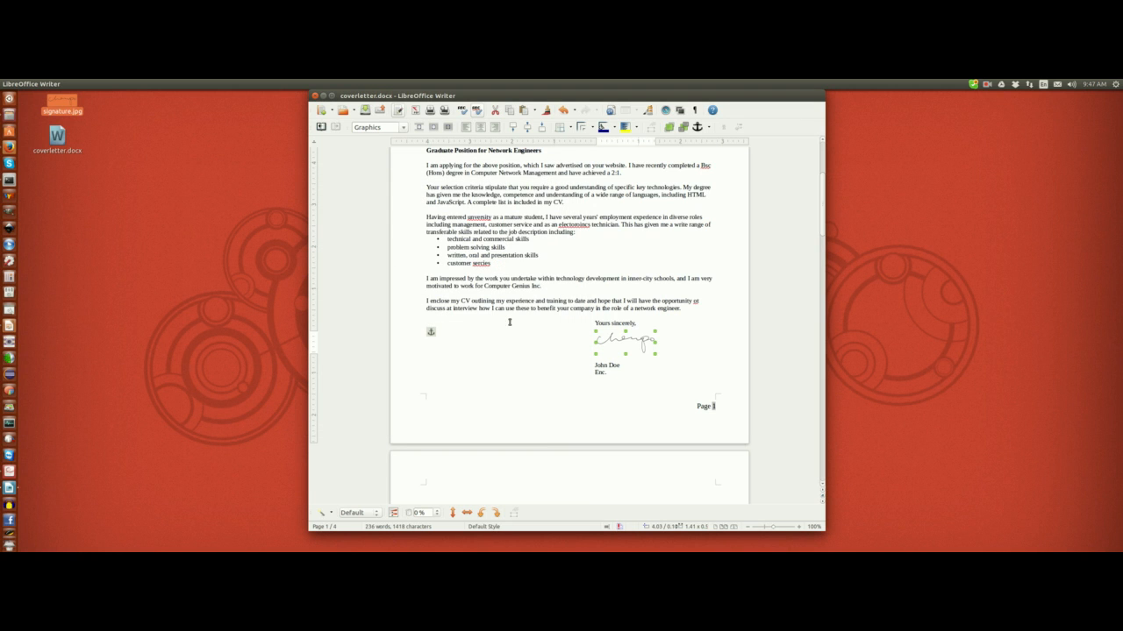
pyautogui.rightClick(640, 344)
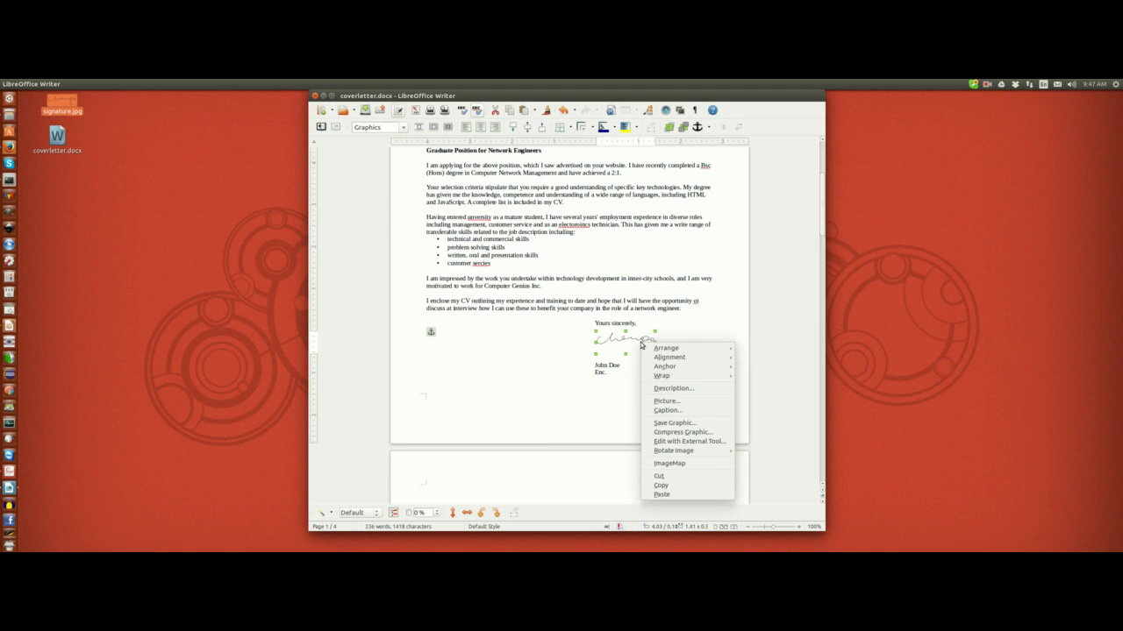
pyautogui.moveTo(664, 366)
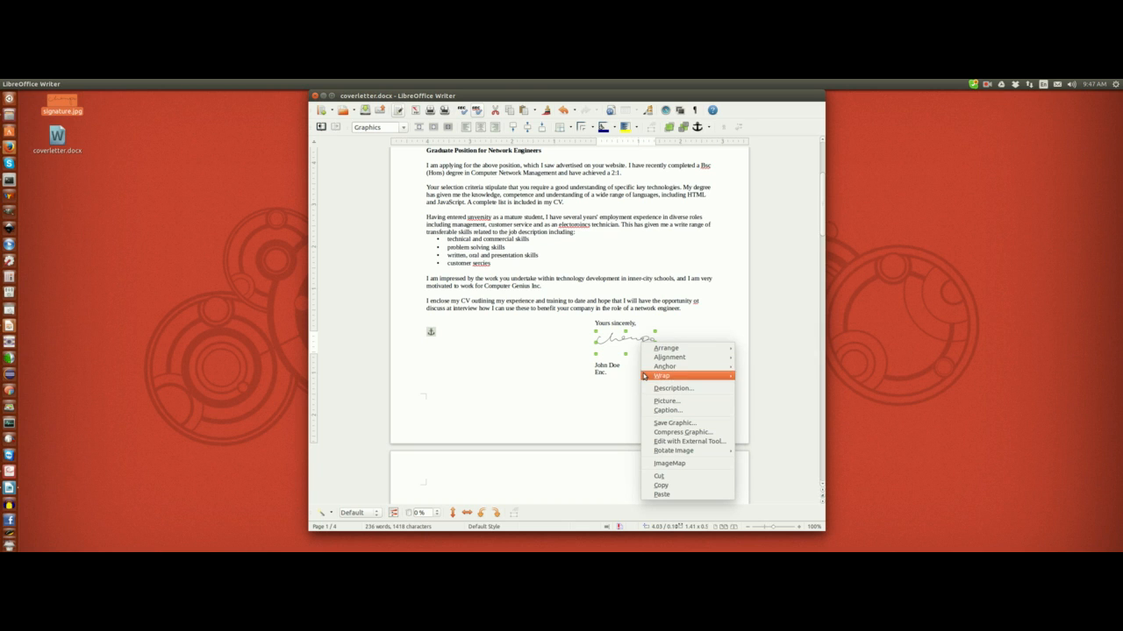
pyautogui.click(617, 373)
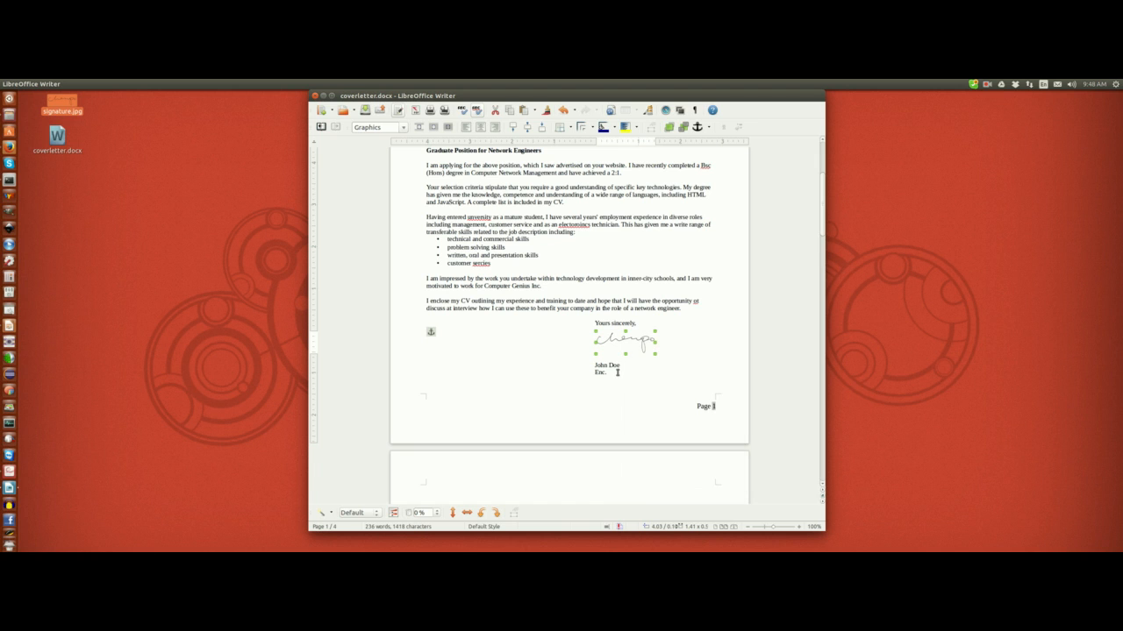
# Add an extra blank line above the paragraph that begins "Having entered"
pyautogui.scroll(1, 660, 340)
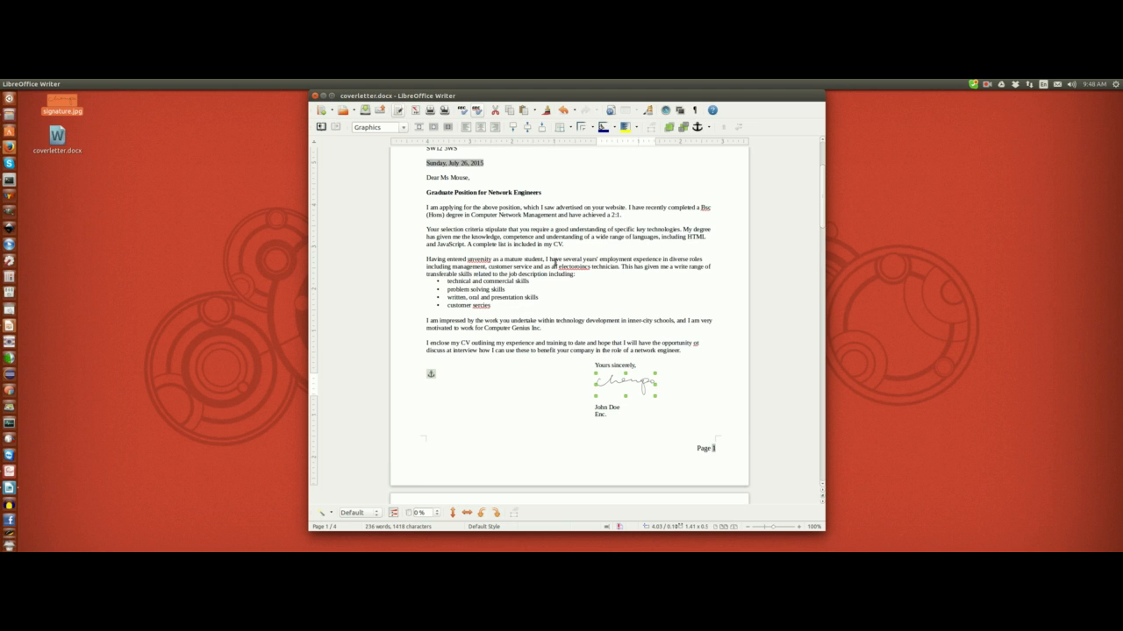
pyautogui.scroll(1, 555, 260)
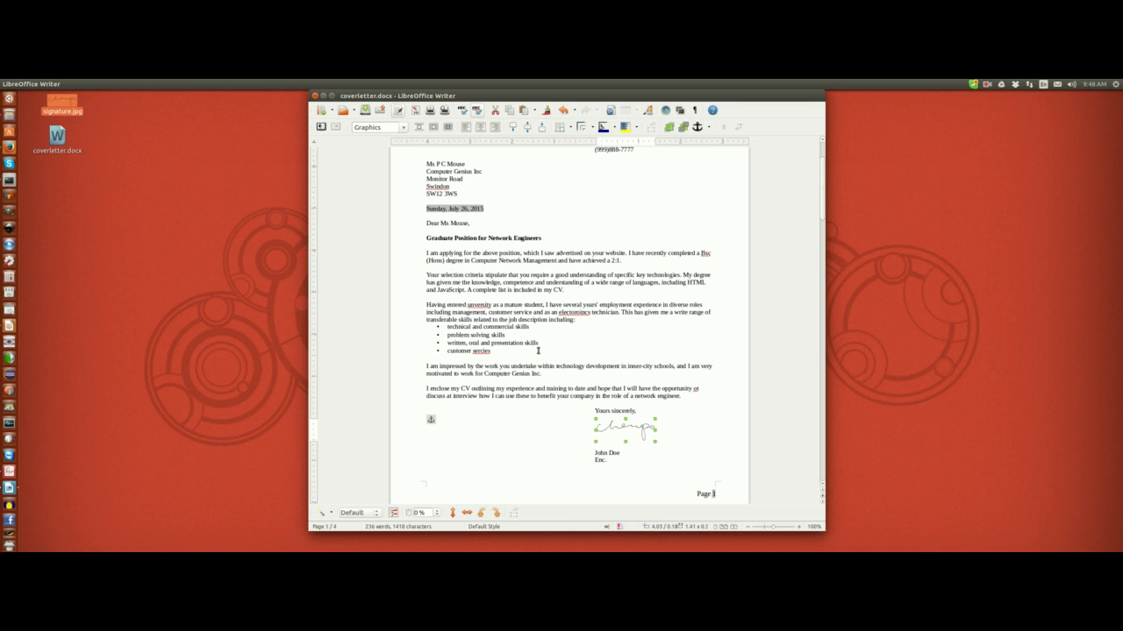
pyautogui.click(528, 383)
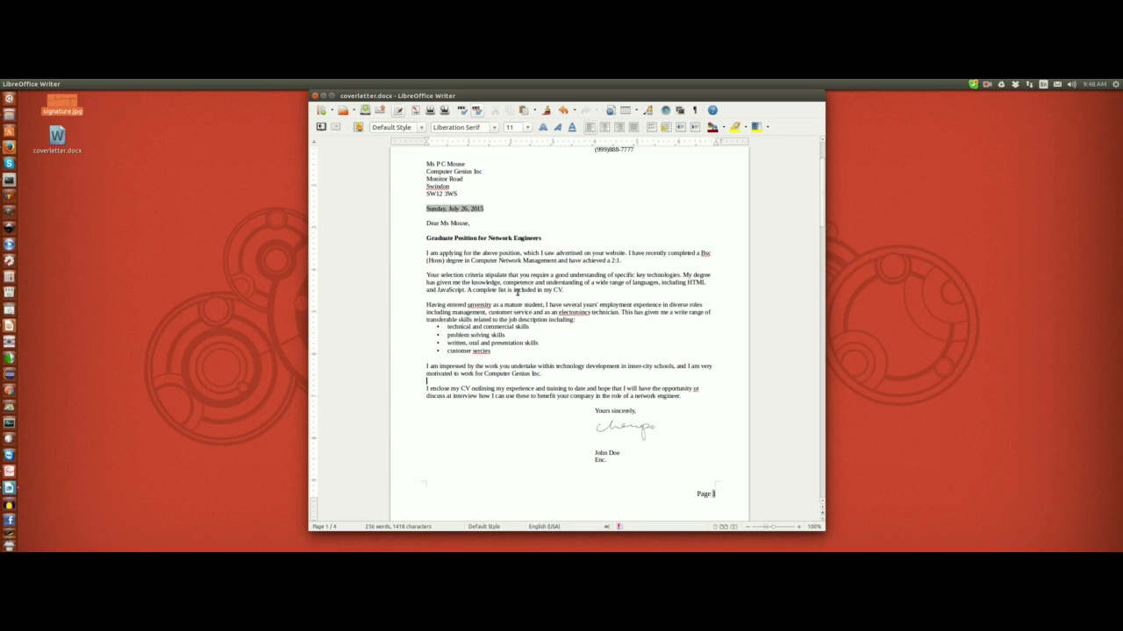
pyautogui.click(425, 304)
pyautogui.press('Return')
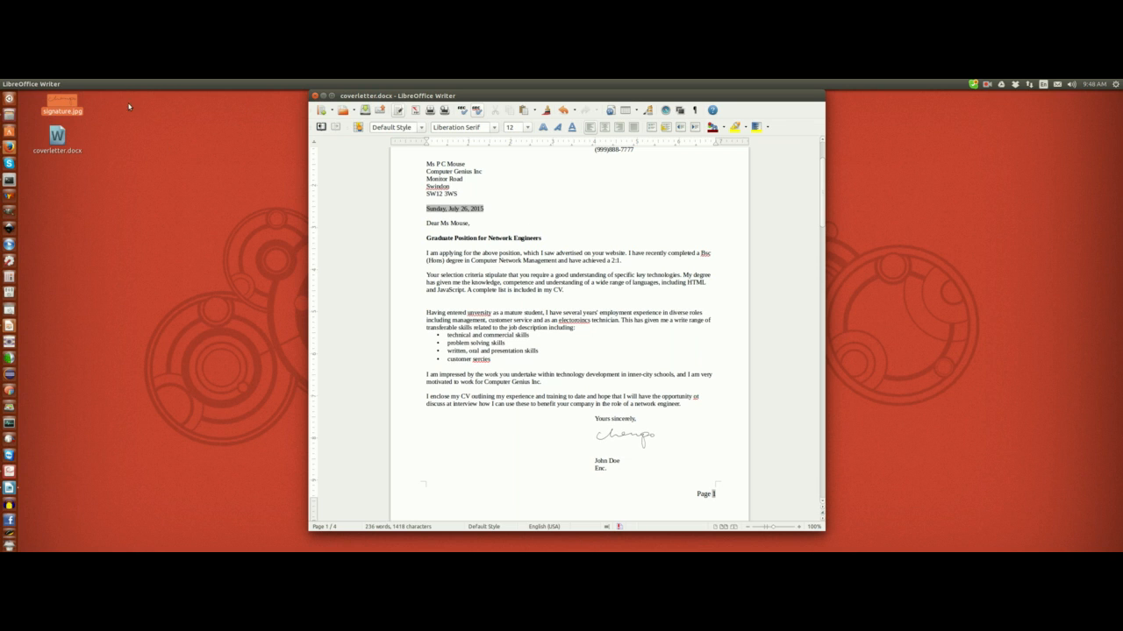
# Insert a two-column section with added spacing between its columns at the blank line above the "Having entered" paragraph
pyautogui.click(90, 84)
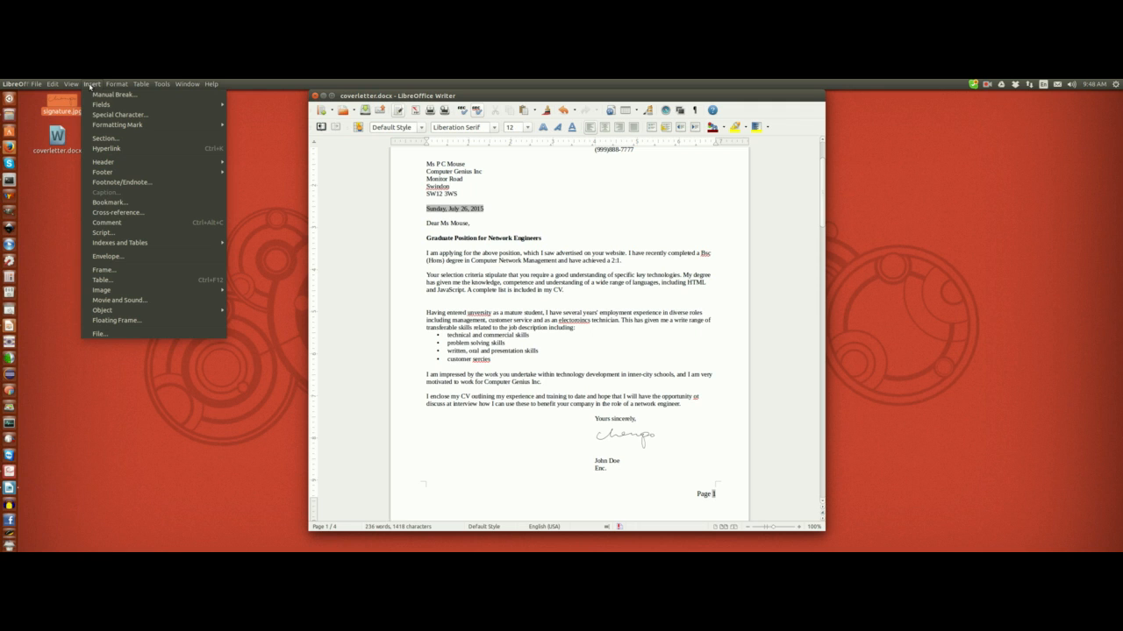
pyautogui.click(115, 140)
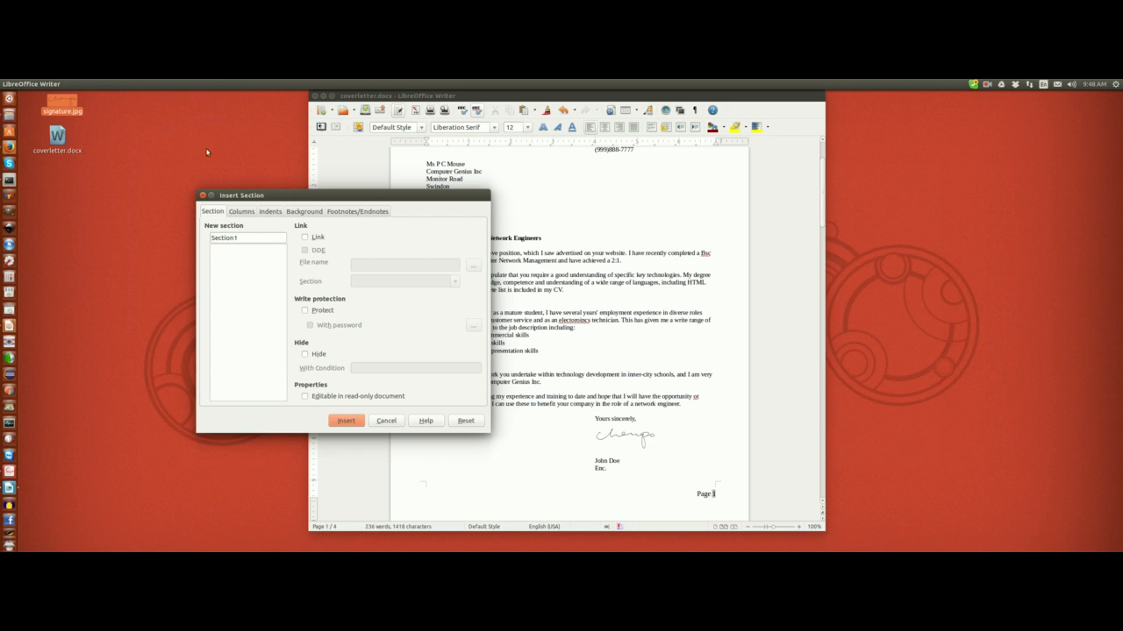
pyautogui.click(243, 215)
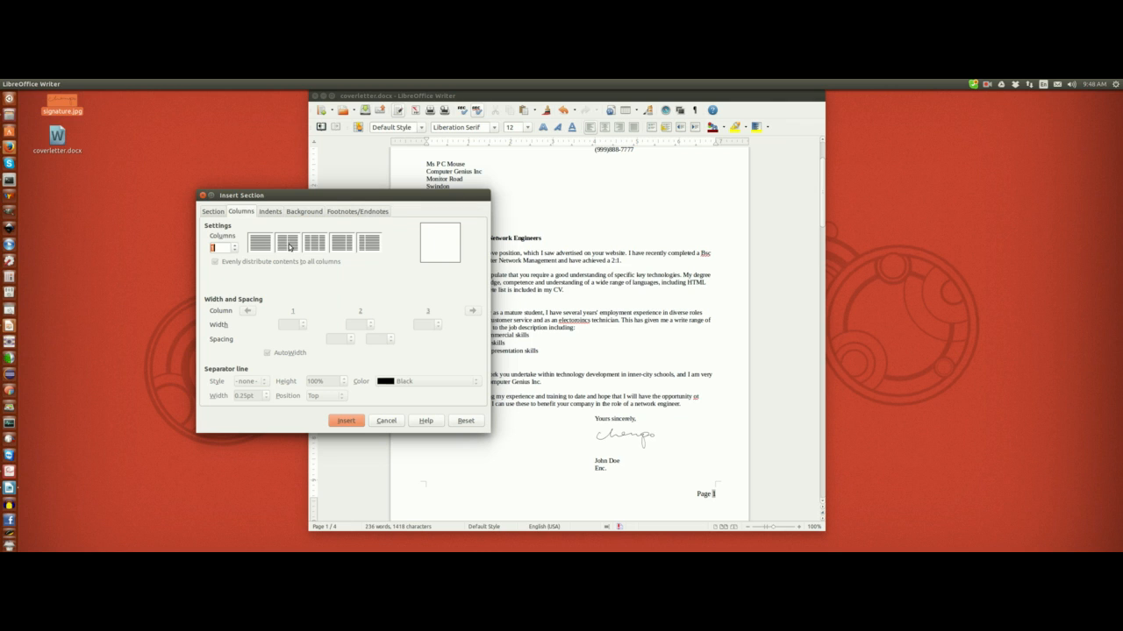
pyautogui.click(291, 246)
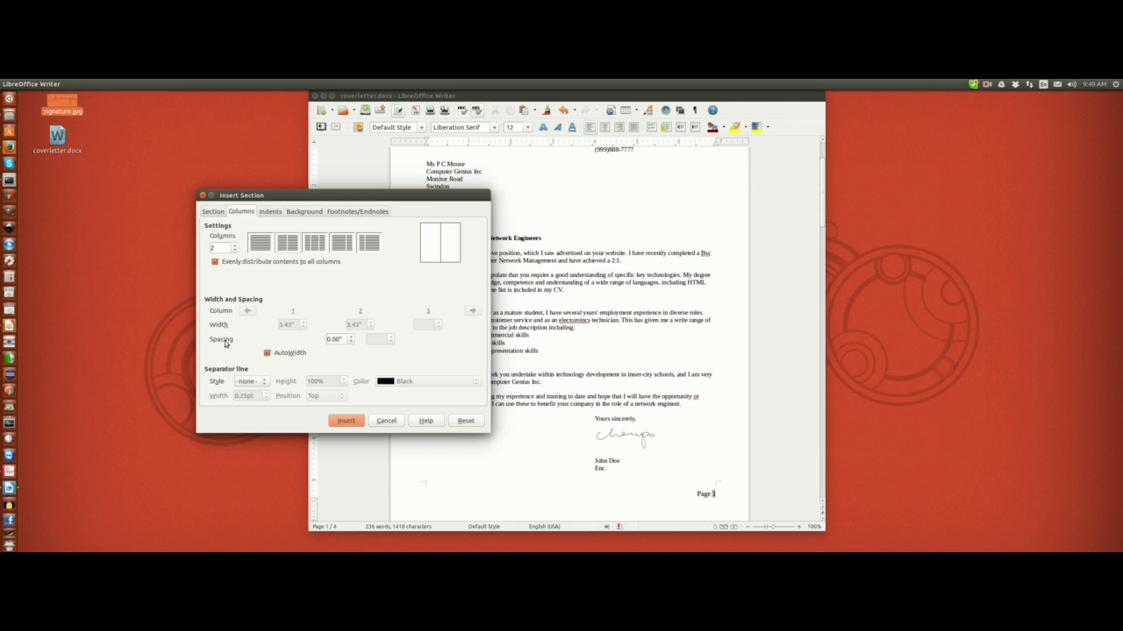
pyautogui.click(353, 338)
pyautogui.click(353, 339)
pyautogui.click(353, 339)
pyautogui.click(353, 339)
pyautogui.click(353, 339)
pyautogui.click(352, 338)
pyautogui.click(351, 341)
pyautogui.click(347, 421)
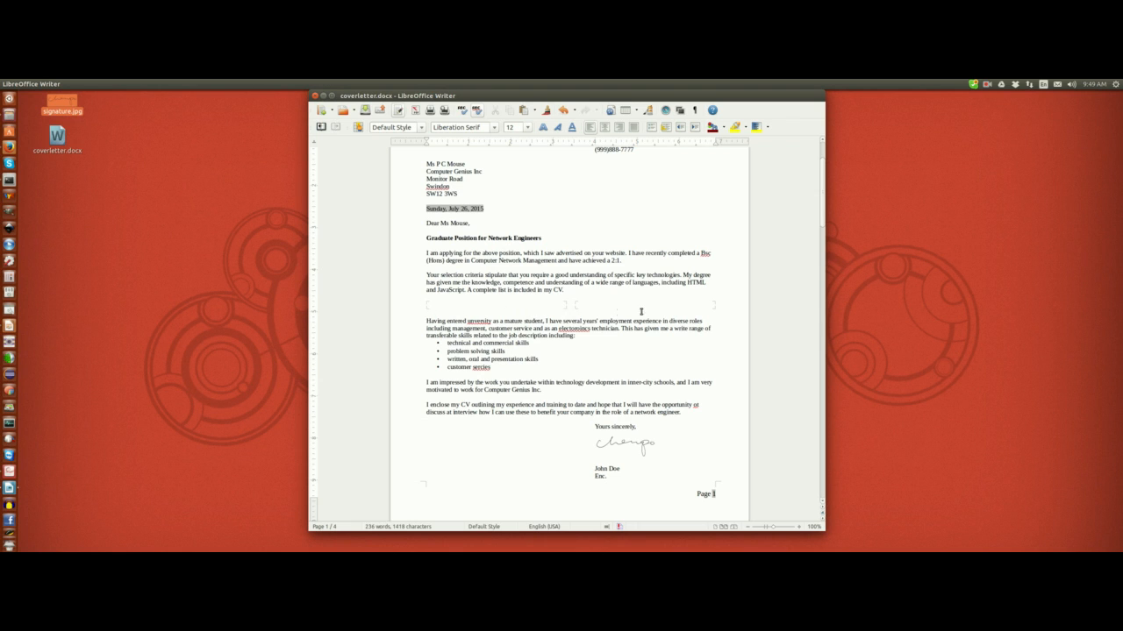
# Move the paragraph beginning "Having entered" into the new two-column section
pyautogui.click(427, 304)
pyautogui.click(408, 323)
pyautogui.moveTo(407, 322); pyautogui.dragTo(578, 336)
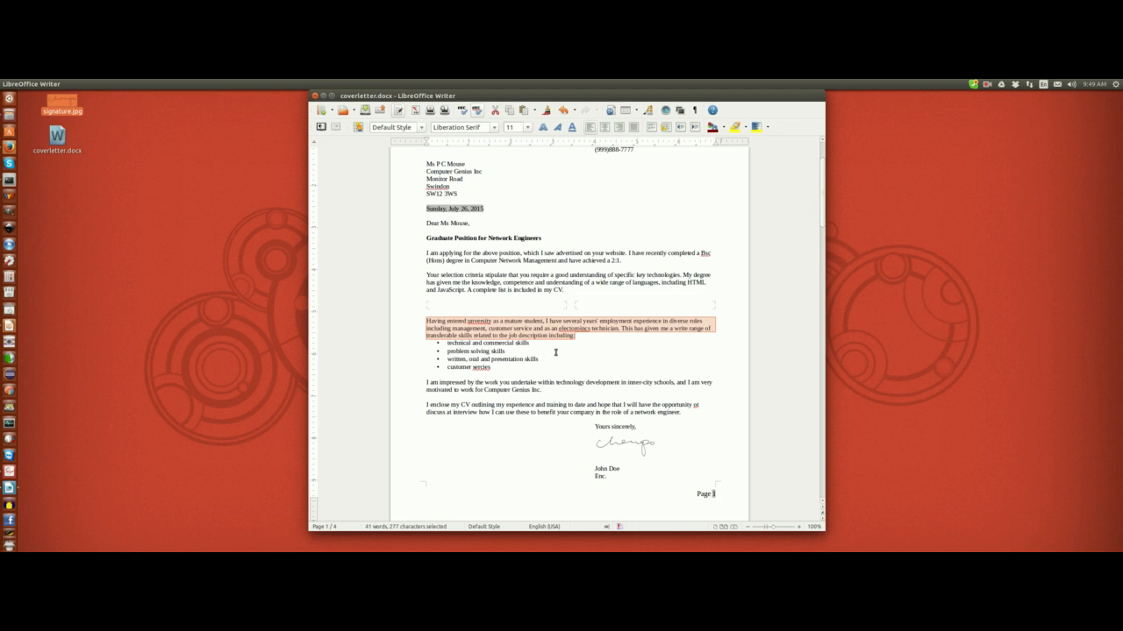
pyautogui.hotkey('ctrl', 'x')
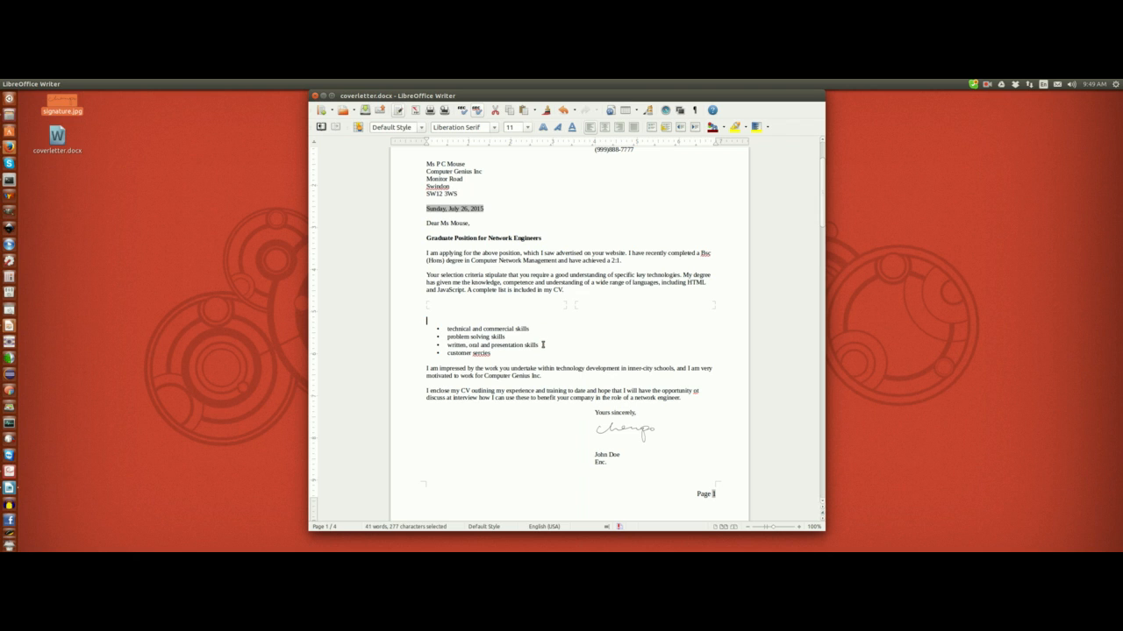
pyautogui.click(434, 307)
pyautogui.hotkey('ctrl', 'v')
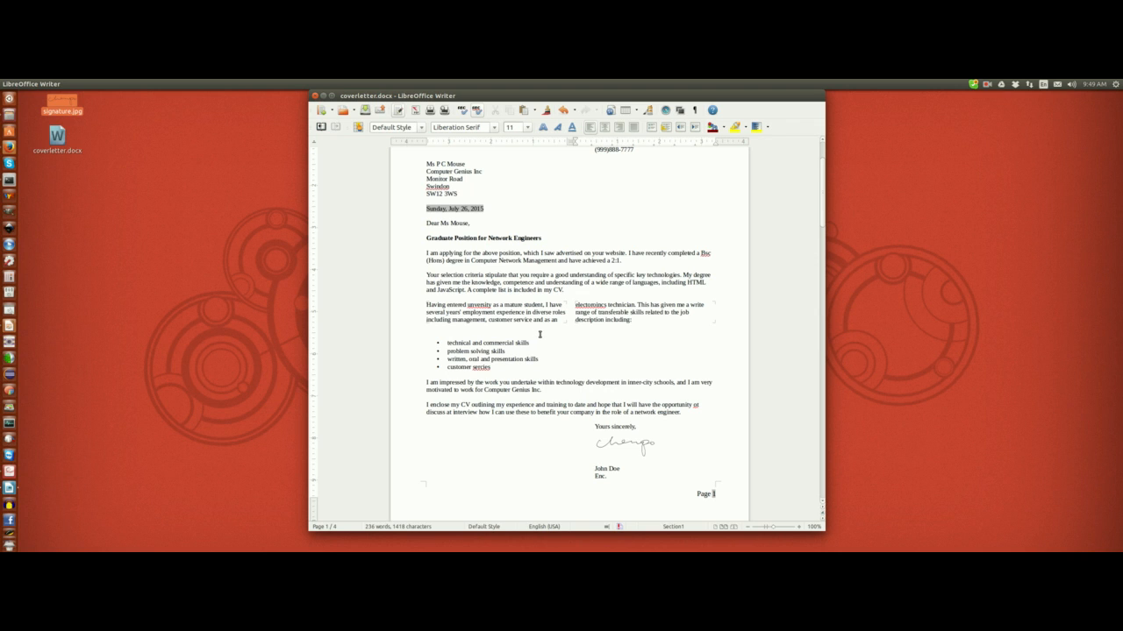
# Remove the extra blank line between the two-column section and the skills list, keeping the colon after "including"
pyautogui.click(484, 328)
pyautogui.press('BackSpace')
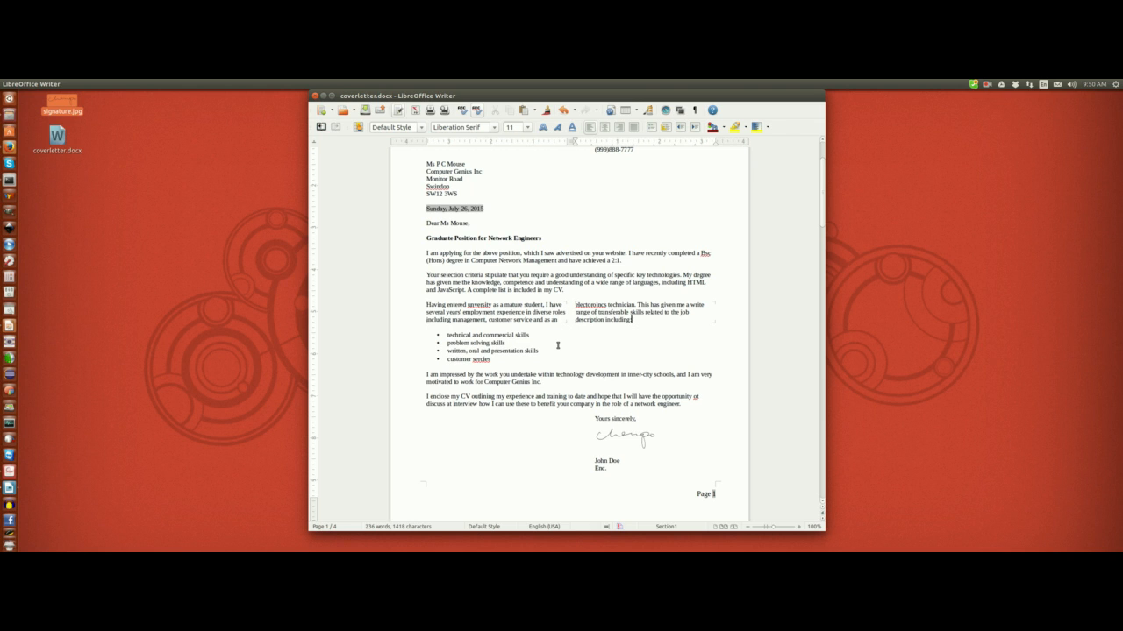
pyautogui.write(':')
pyautogui.scroll(1, 552, 303)
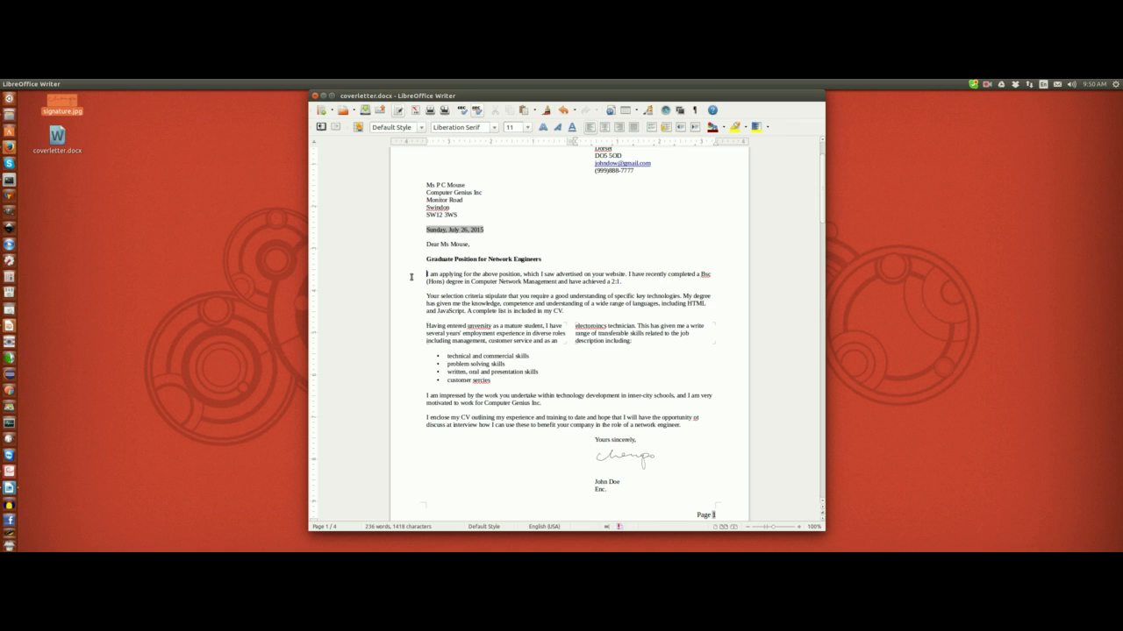
pyautogui.click(436, 289)
pyautogui.click(443, 289)
pyautogui.scroll(2, 471, 310)
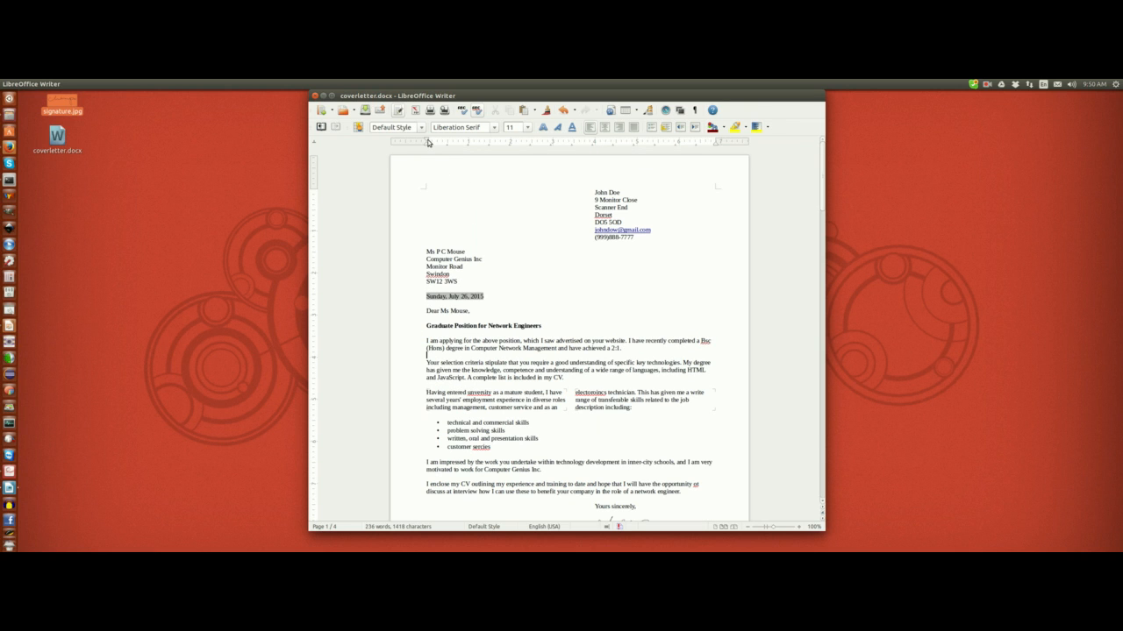
pyautogui.scroll(-1, 427, 143)
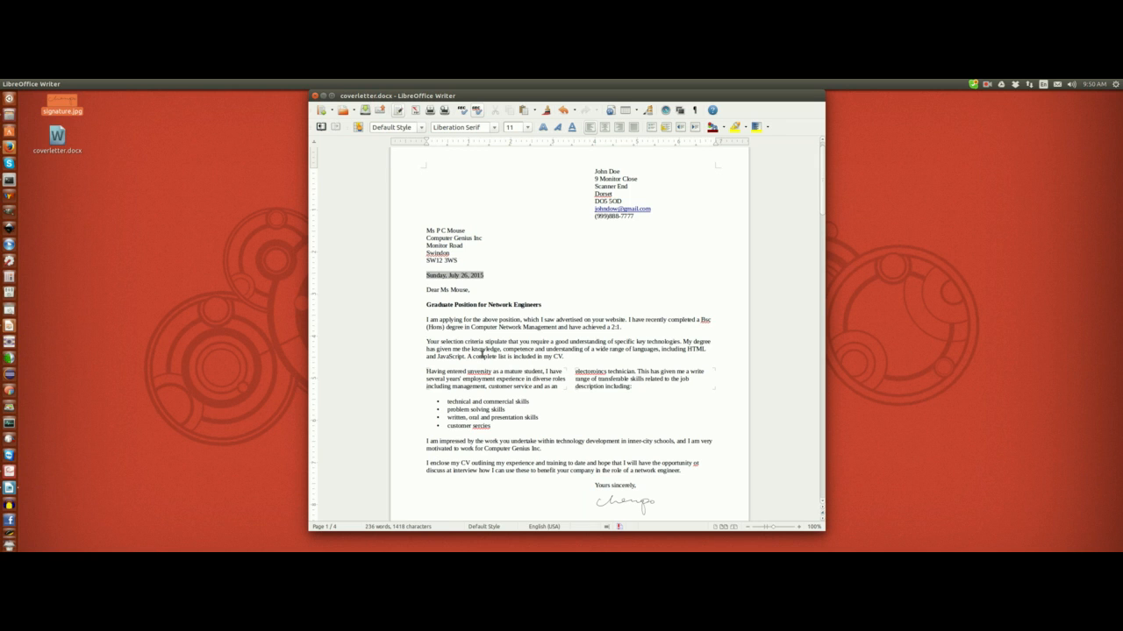
pyautogui.hotkey('ctrl', 'a')
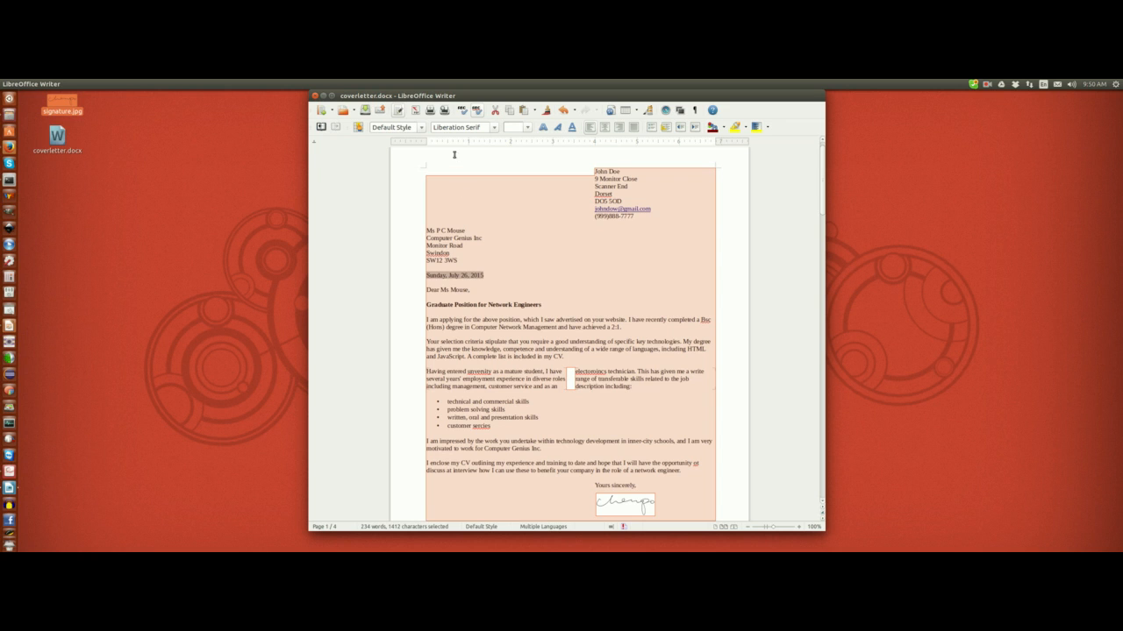
pyautogui.click(456, 217)
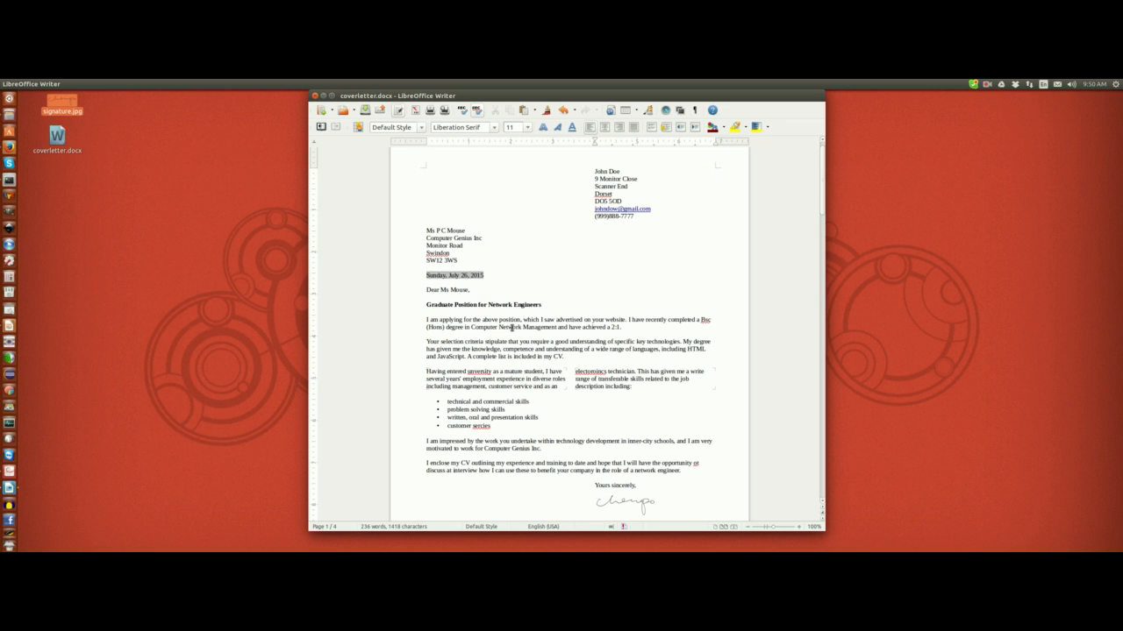
# Indent the first lines of the two opening body paragraphs and the two closing body paragraphs by about 0.5 inch
pyautogui.moveTo(406, 319); pyautogui.dragTo(487, 359)
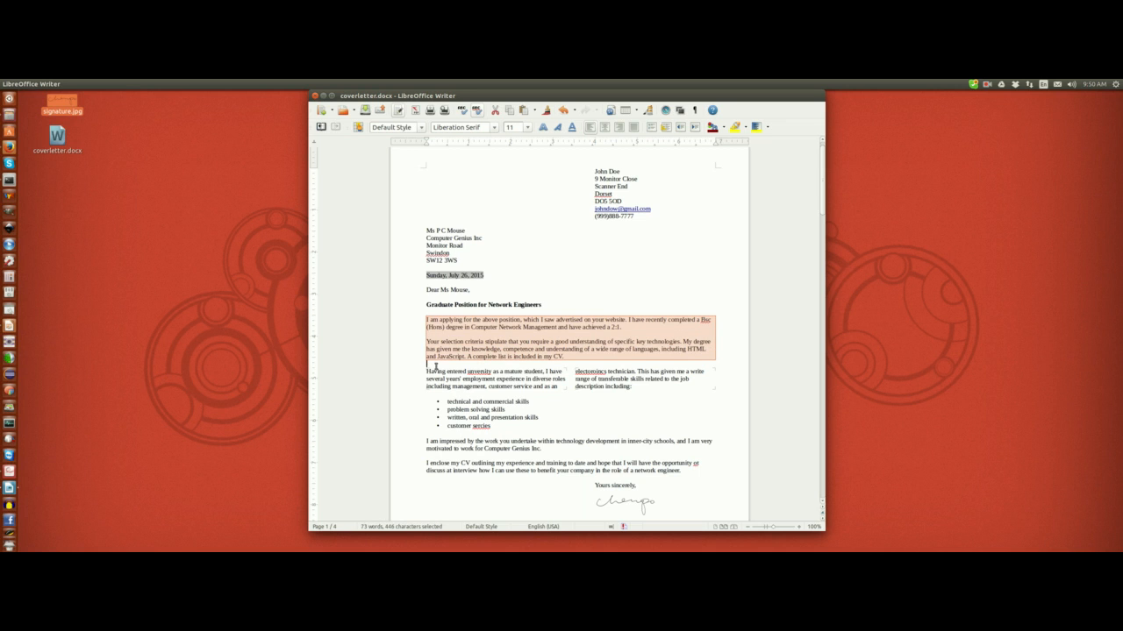
pyautogui.moveTo(426, 141); pyautogui.dragTo(447, 143)
pyautogui.click(482, 368)
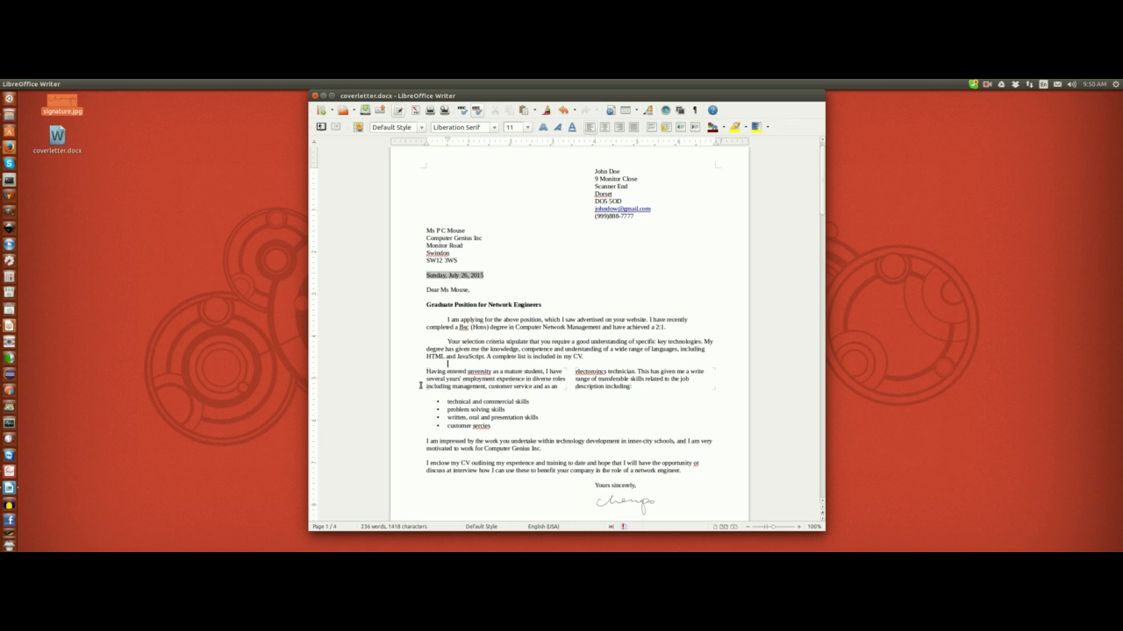
pyautogui.moveTo(409, 441); pyautogui.dragTo(421, 480)
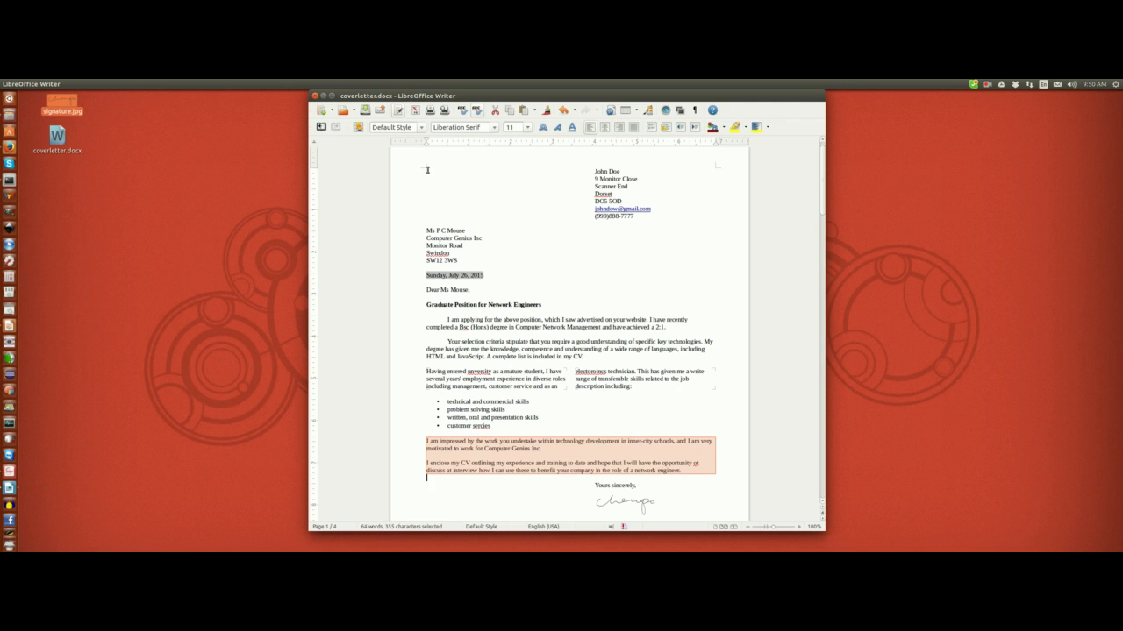
pyautogui.moveTo(434, 141); pyautogui.dragTo(447, 142)
pyautogui.click(485, 462)
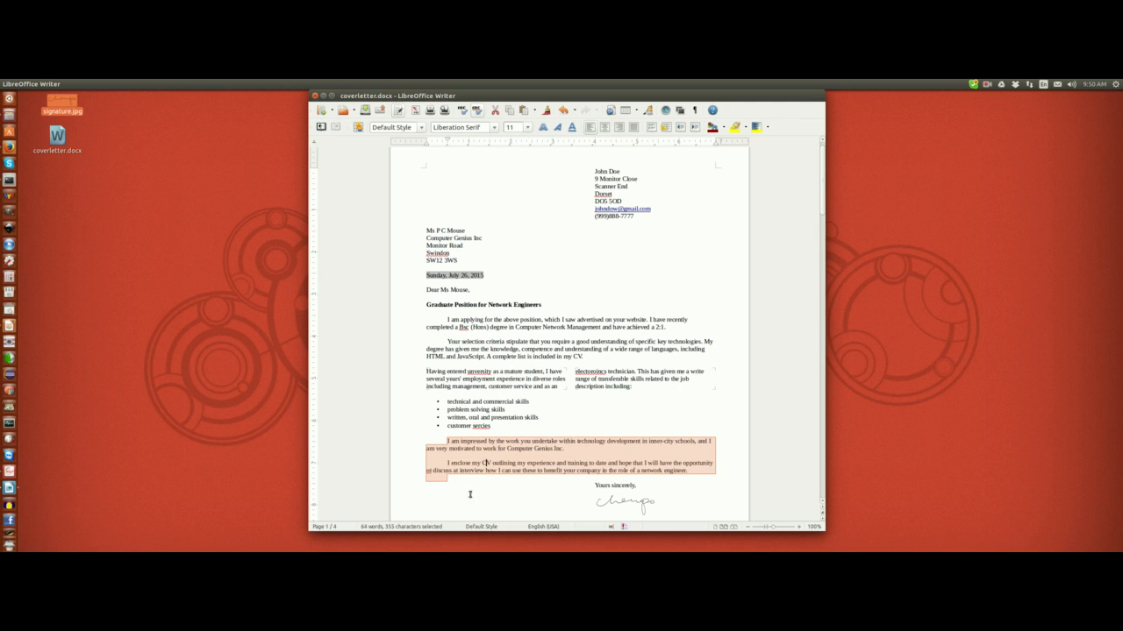
# Indent the first line of the "Having entered" paragraph in the two-column section by about 0.5 inch
pyautogui.scroll(-3, 544, 488)
pyautogui.scroll(-4, 500, 348)
pyautogui.scroll(4, 510, 351)
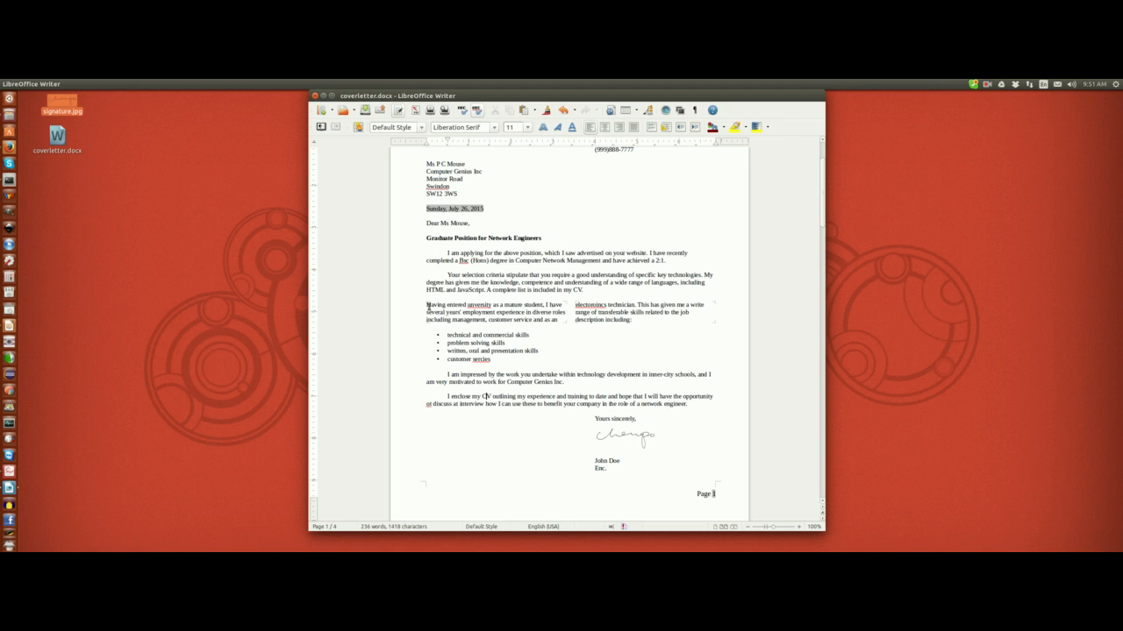
pyautogui.moveTo(426, 306); pyautogui.dragTo(673, 323)
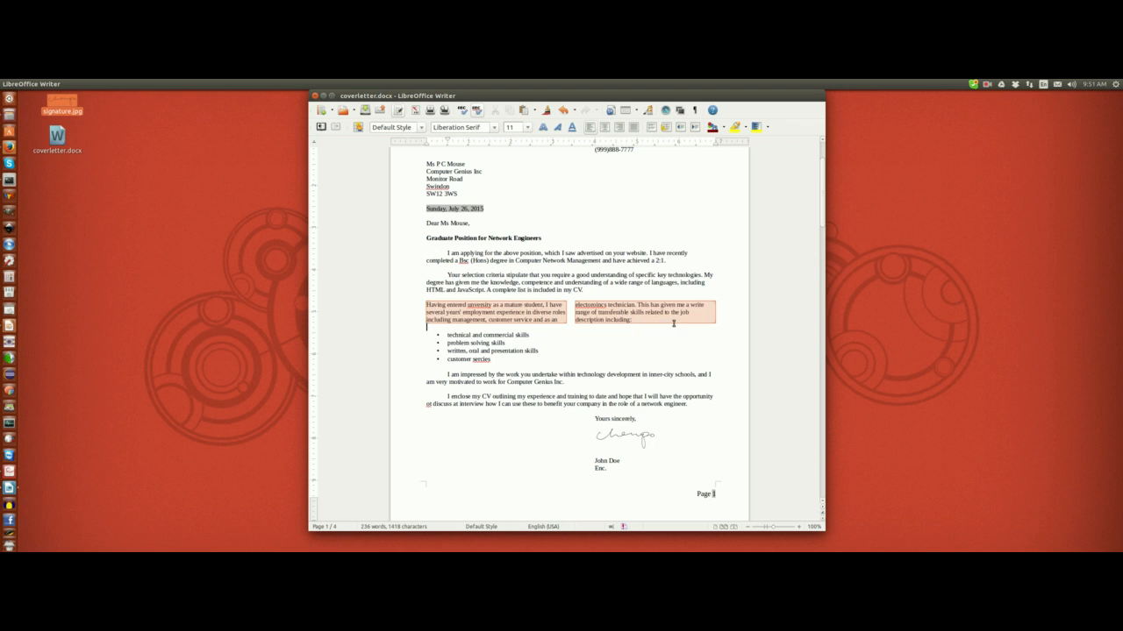
pyautogui.moveTo(428, 142); pyautogui.dragTo(448, 141)
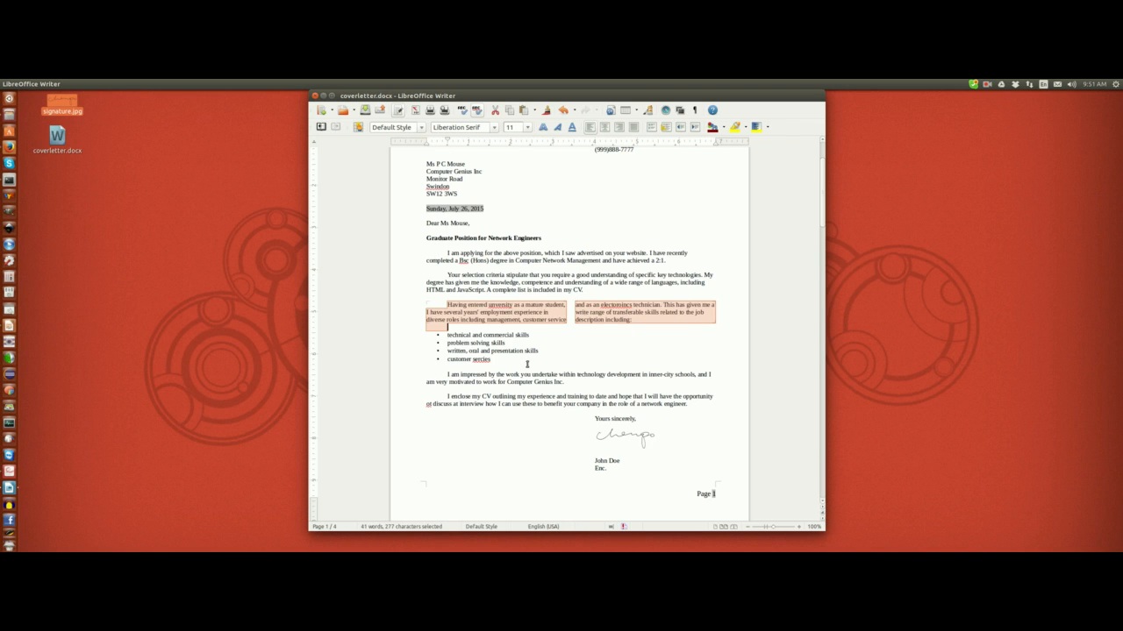
pyautogui.click(514, 324)
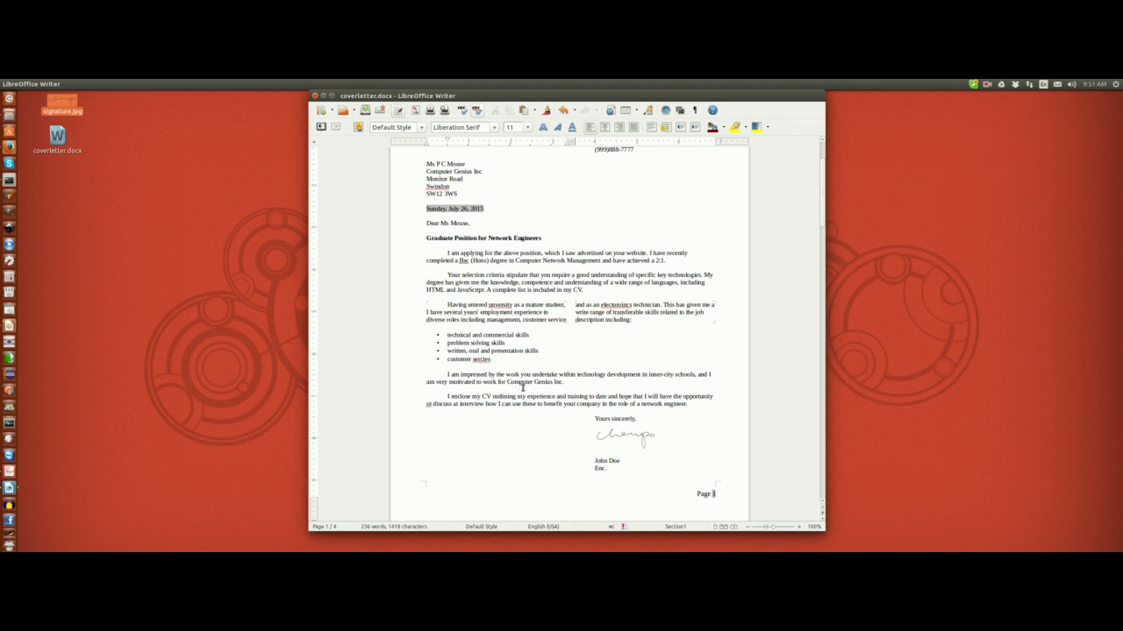
# Correct the misspelled words in the two-column paragraph and skills list to "university", "electronics" and "services" with the spelling suggestions
pyautogui.scroll(3, 570, 332)
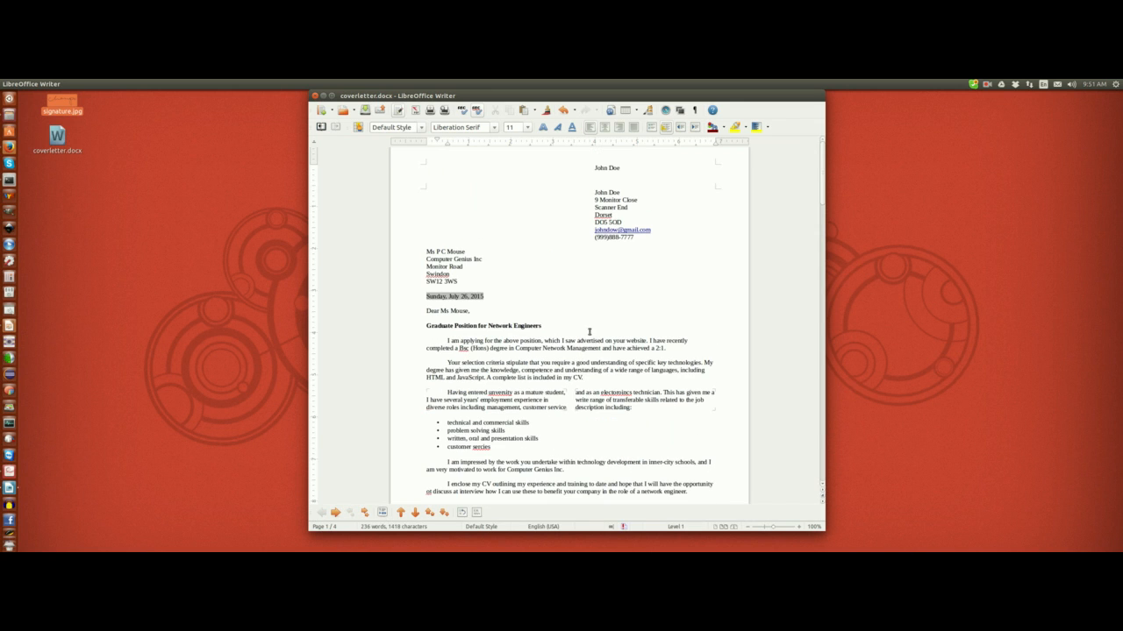
pyautogui.scroll(-2, 589, 332)
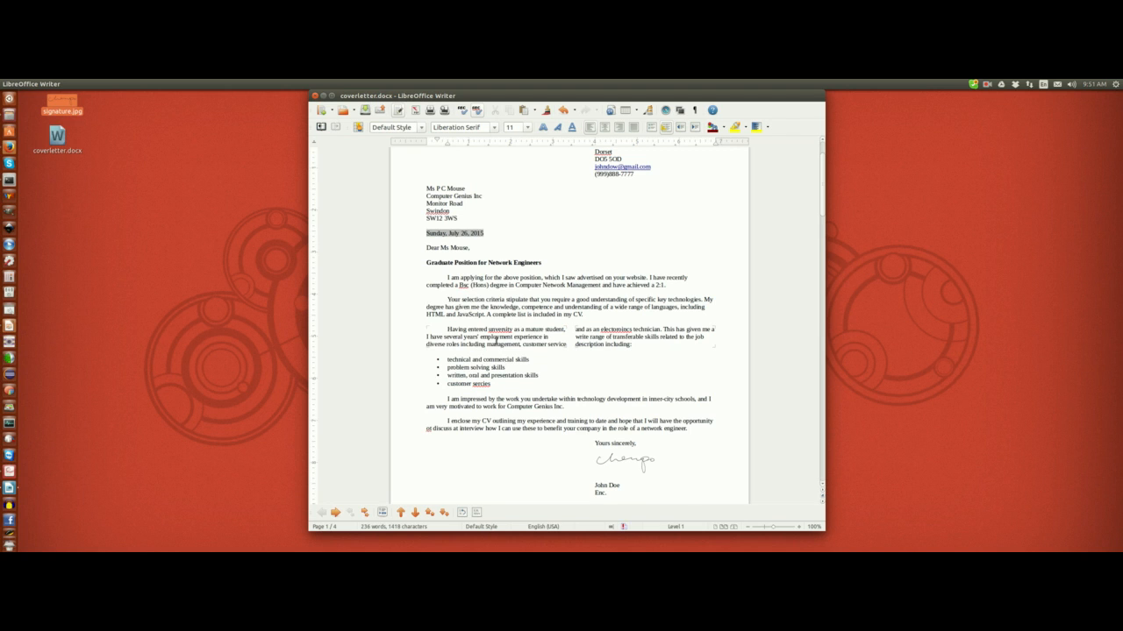
pyautogui.scroll(1, 506, 342)
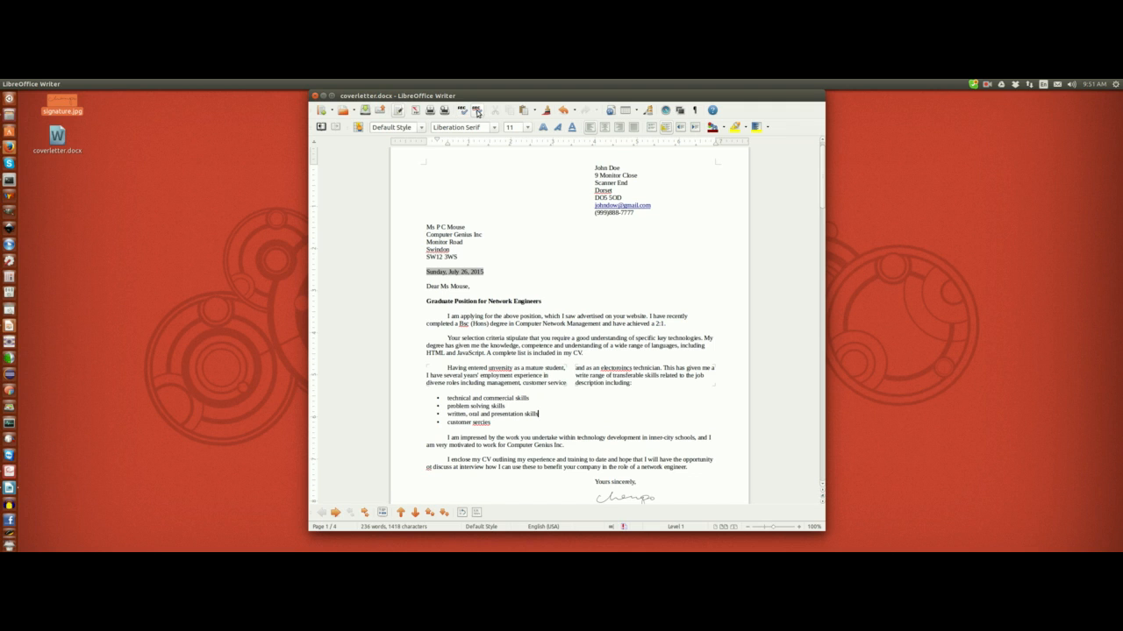
pyautogui.scroll(-1, 464, 284)
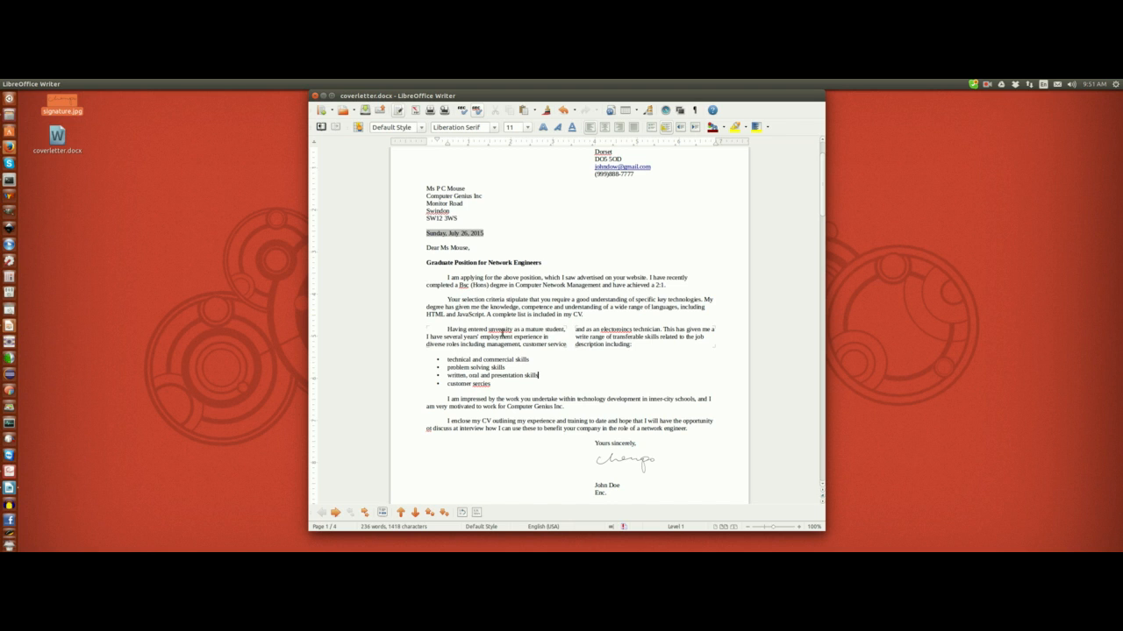
pyautogui.rightClick(504, 332)
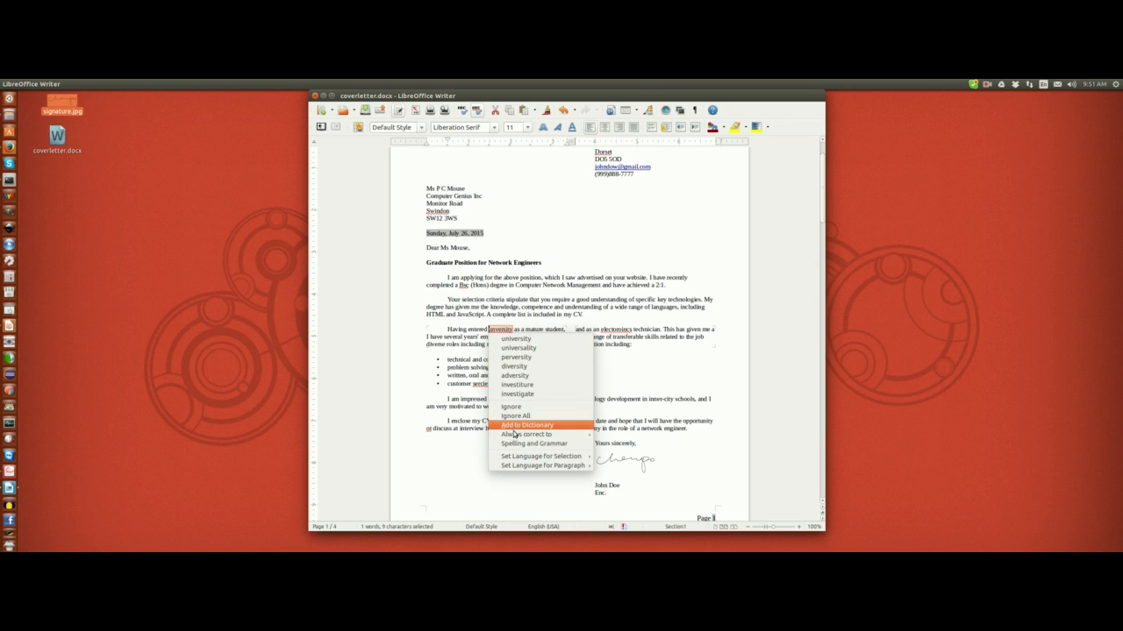
pyautogui.click(516, 339)
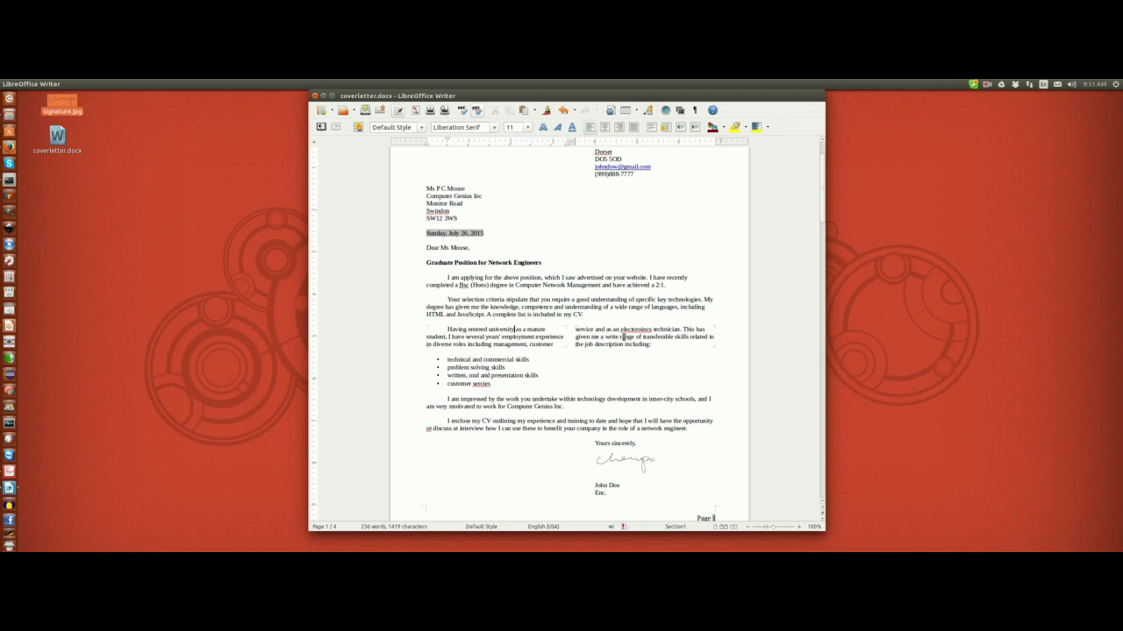
pyautogui.rightClick(632, 330)
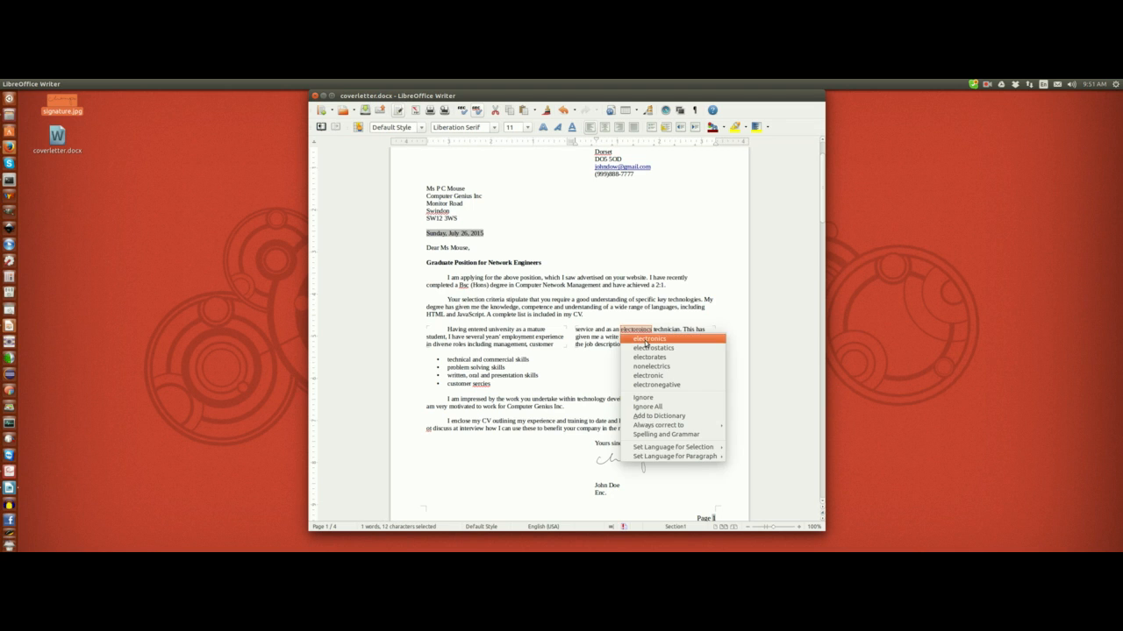
pyautogui.click(644, 342)
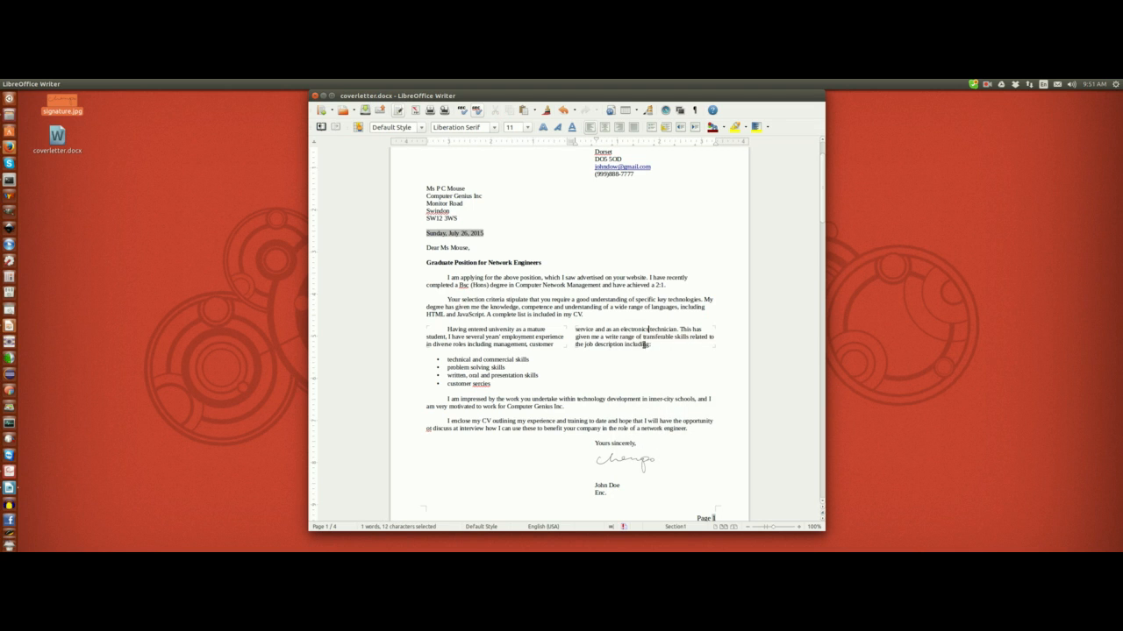
pyautogui.rightClick(481, 384)
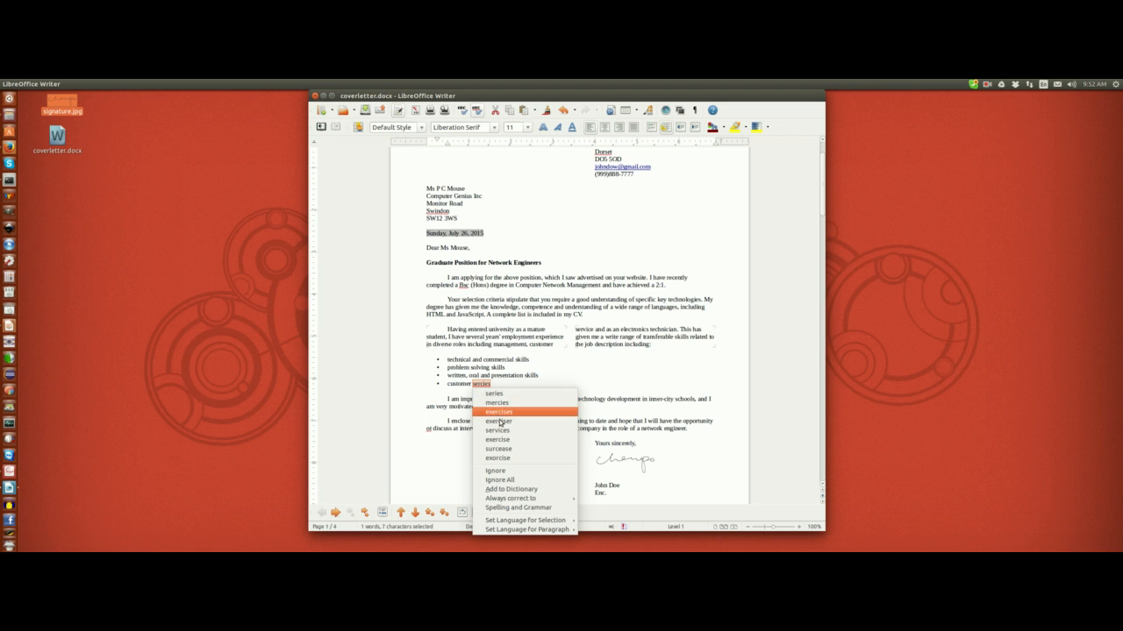
pyautogui.click(498, 431)
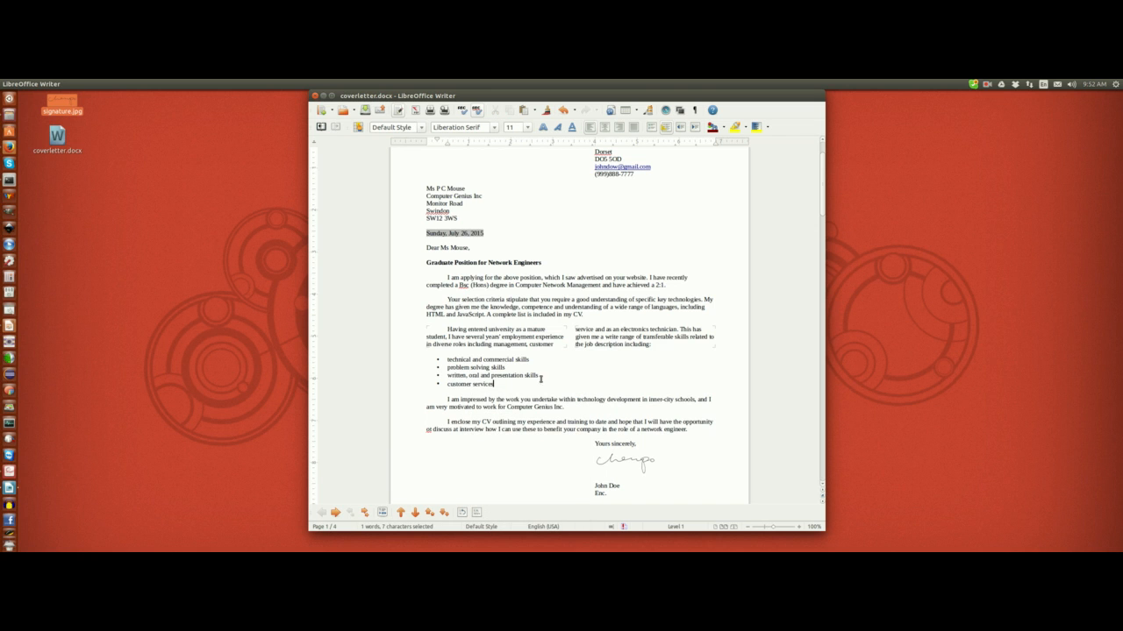
# Replace the flagged word "Bsc" in the first body paragraph with the suggestion "BS"
pyautogui.scroll(-5, 578, 411)
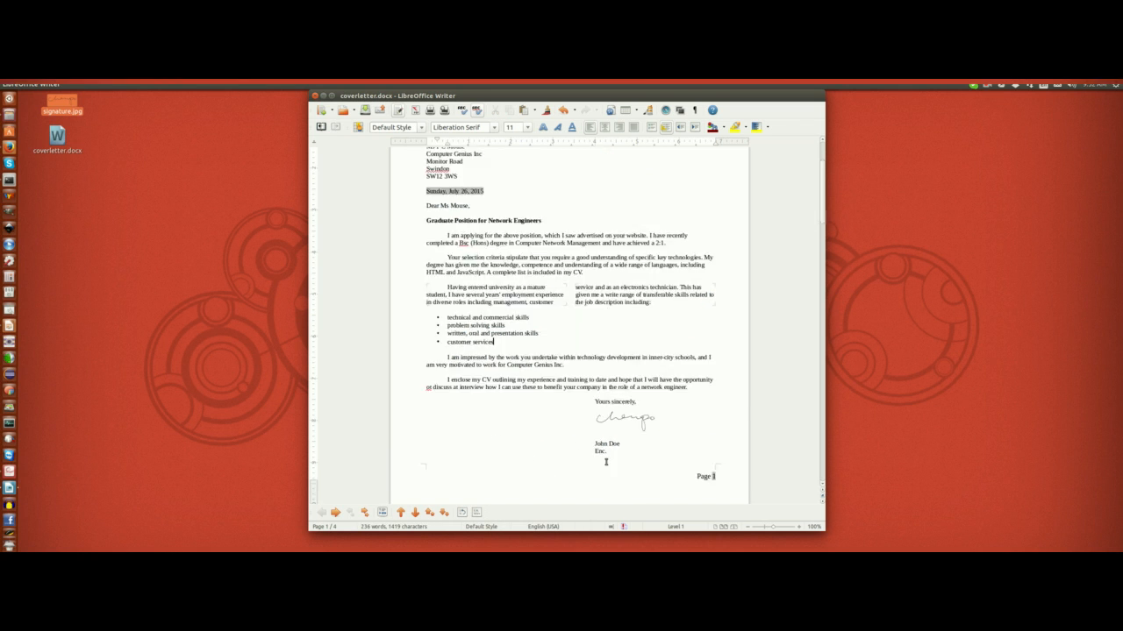
pyautogui.scroll(6, 485, 338)
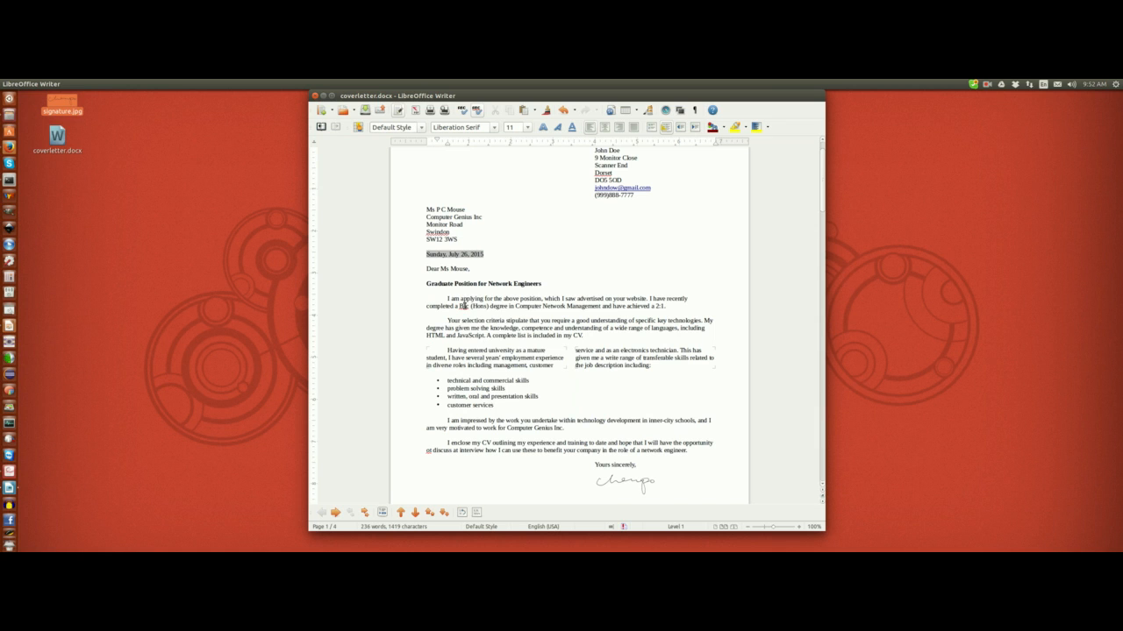
pyautogui.rightClick(463, 306)
pyautogui.click(507, 316)
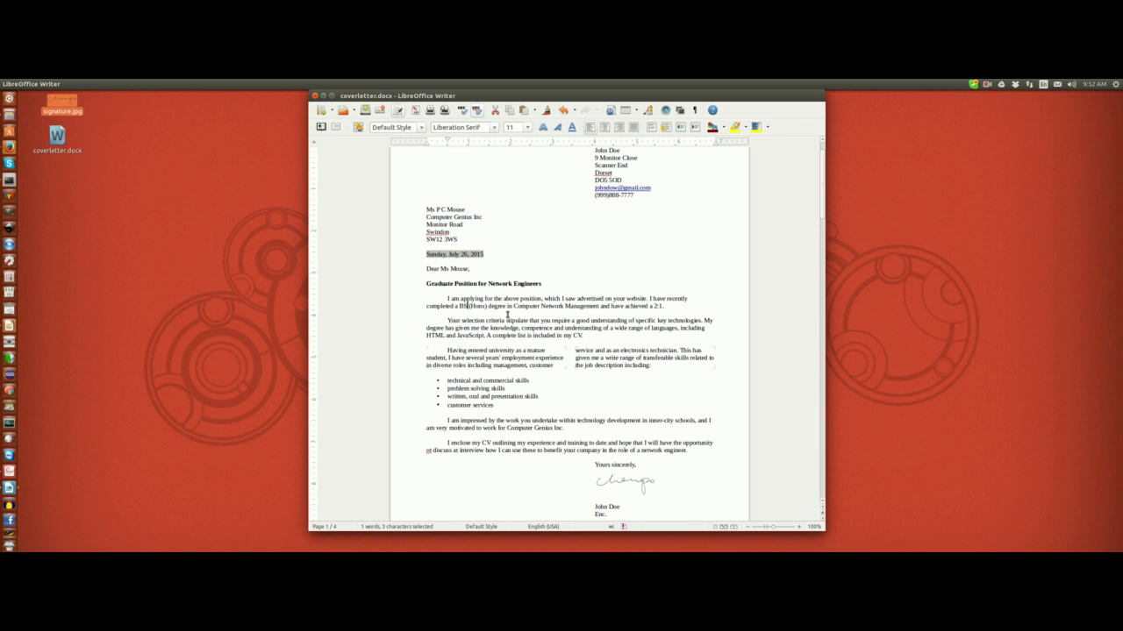
# Run the spelling check and replace the misspelled "ot" in the last body paragraph with the suggestion "to"
pyautogui.scroll(1, 576, 301)
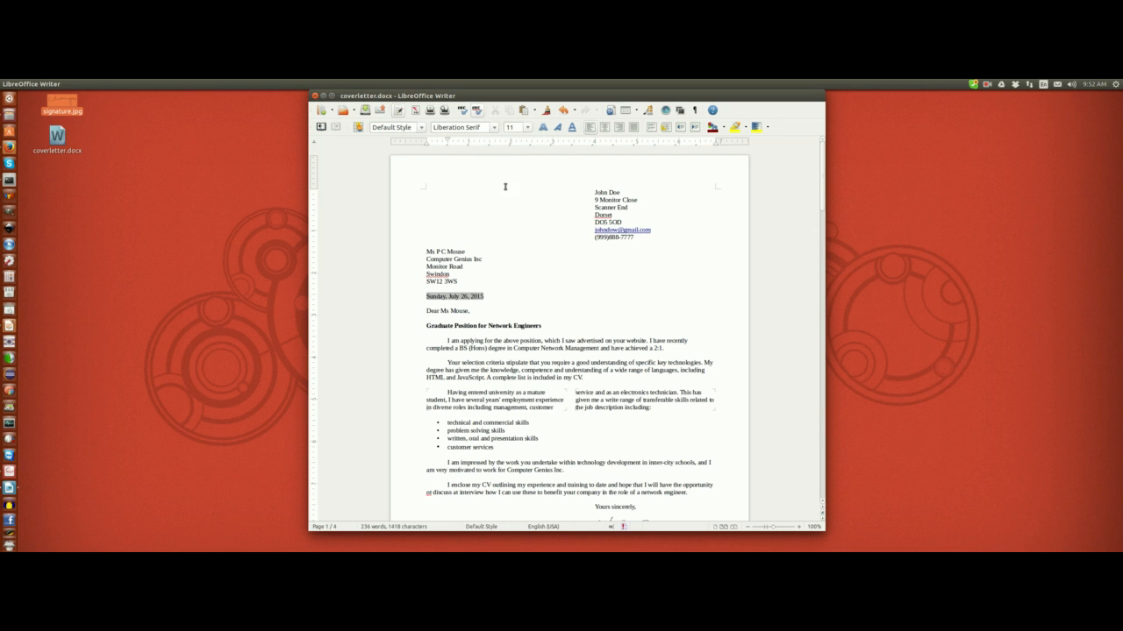
pyautogui.scroll(-3, 596, 370)
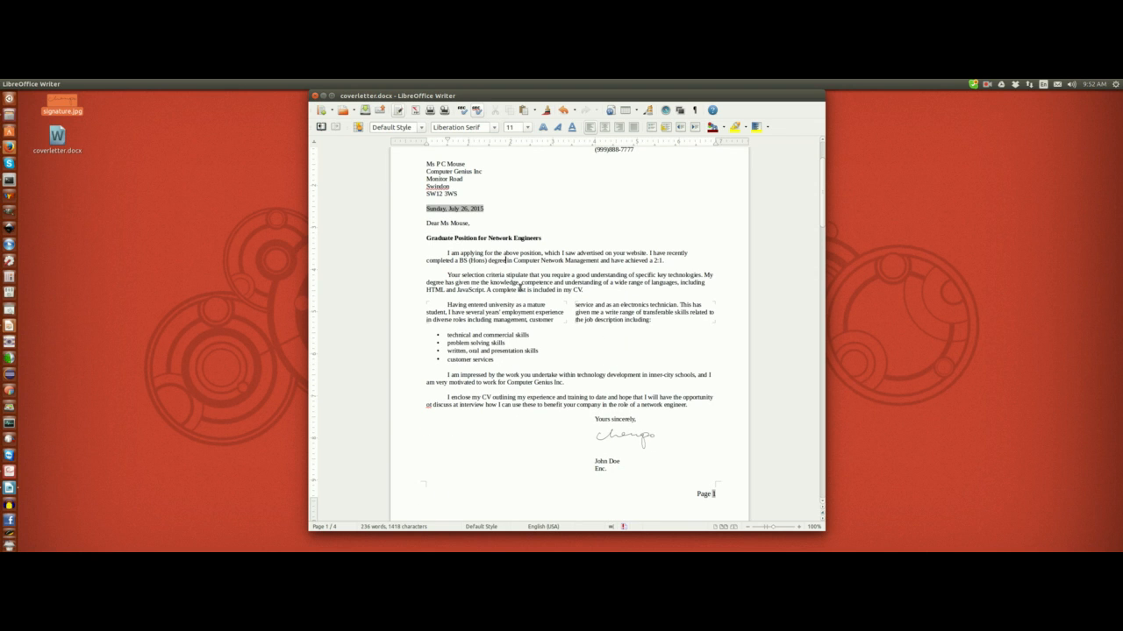
pyautogui.scroll(-2, 540, 290)
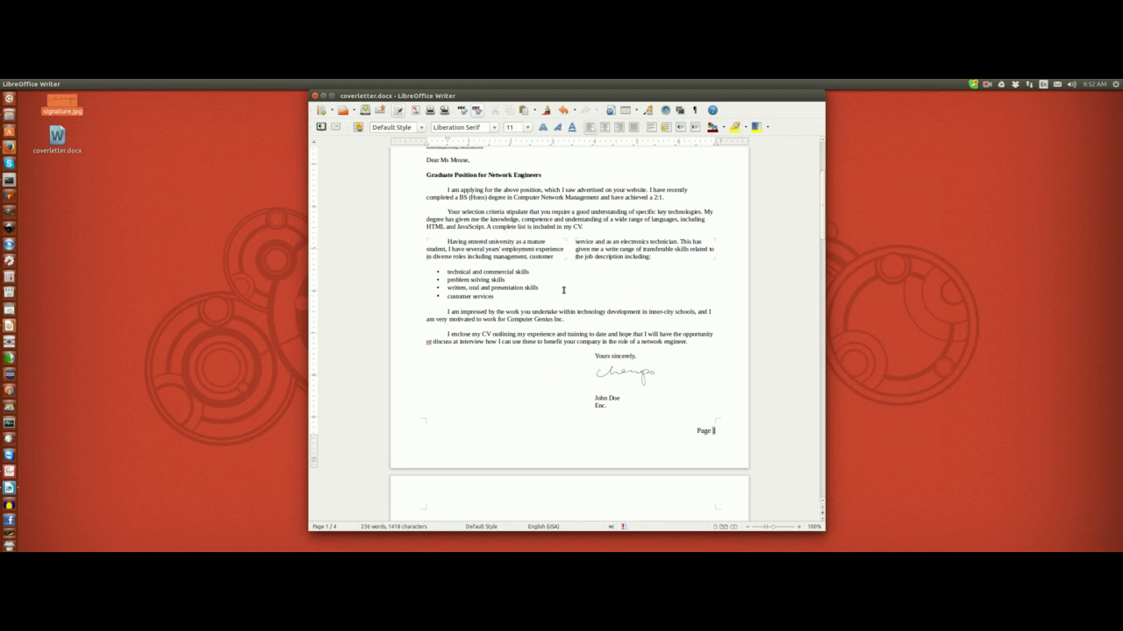
pyautogui.scroll(3, 563, 289)
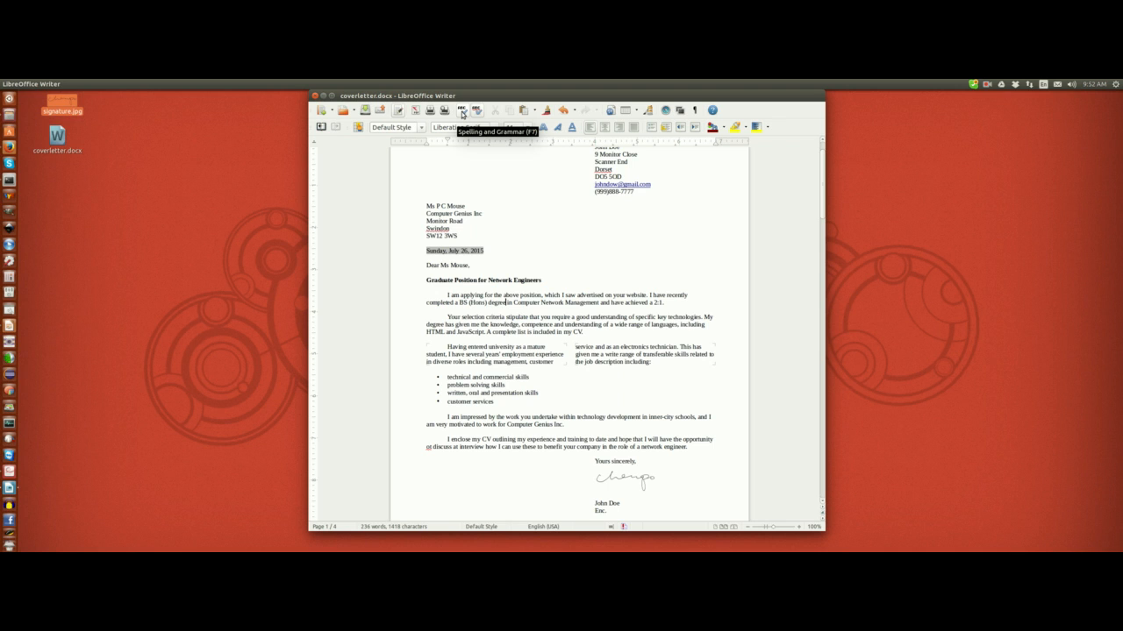
pyautogui.click(462, 112)
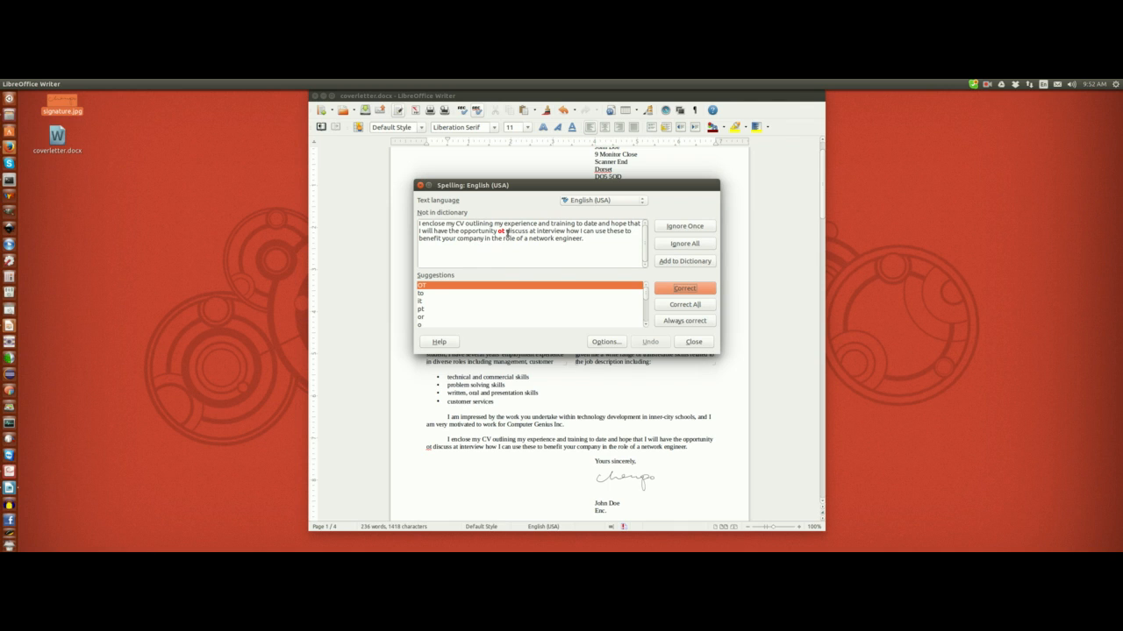
pyautogui.click(423, 293)
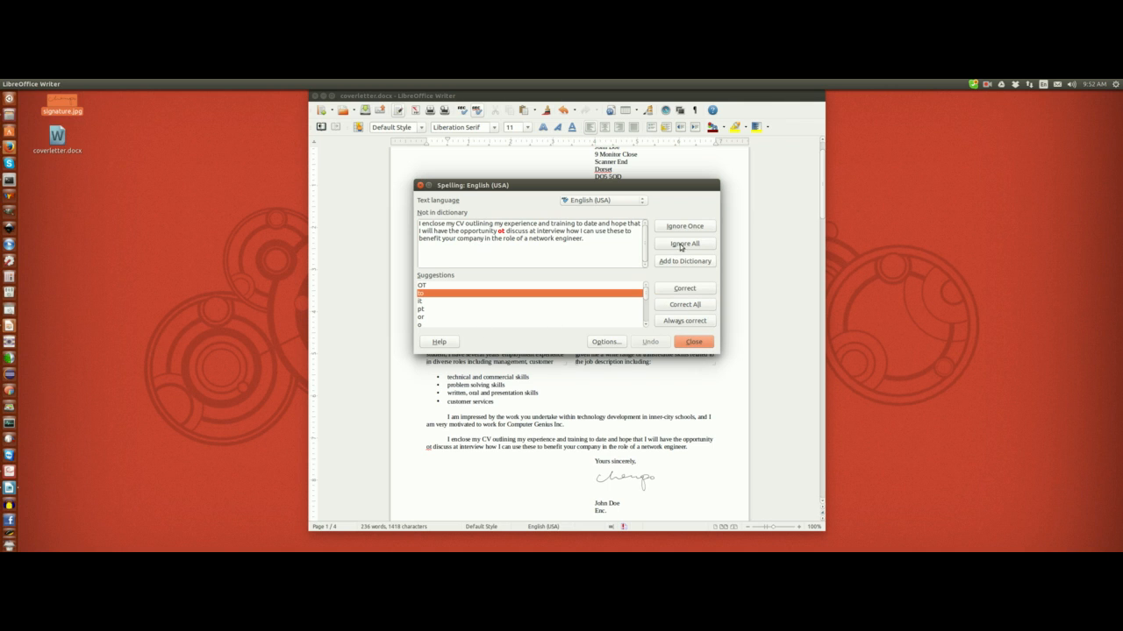
pyautogui.click(684, 289)
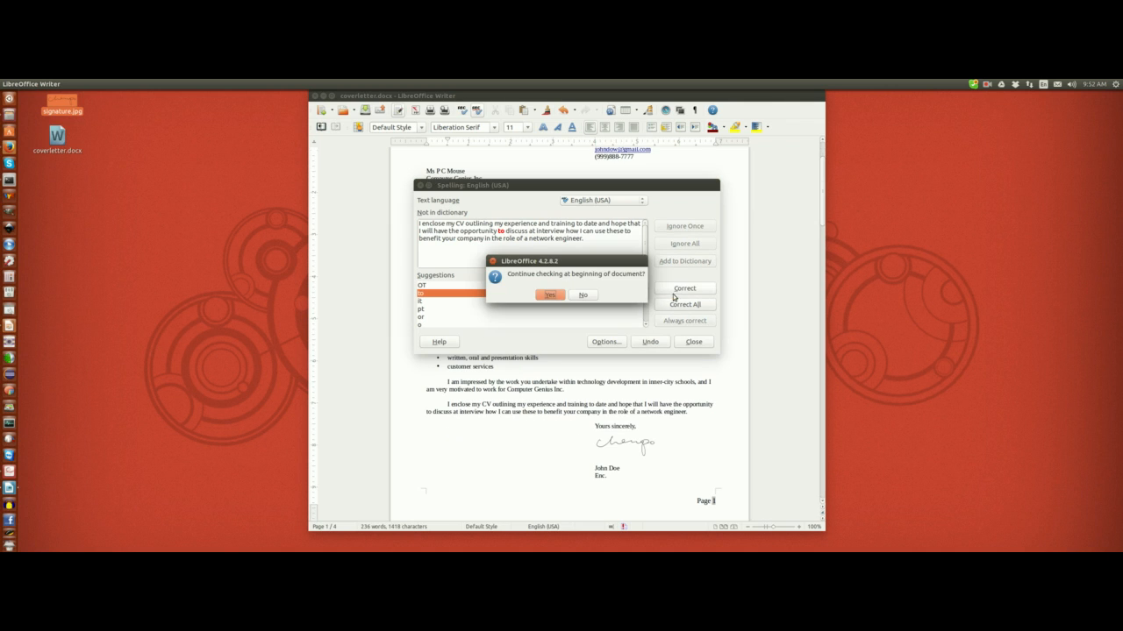
# Continue the spelling check from the beginning of the document and ignore once the two flagged place names in the address blocks
pyautogui.click(553, 297)
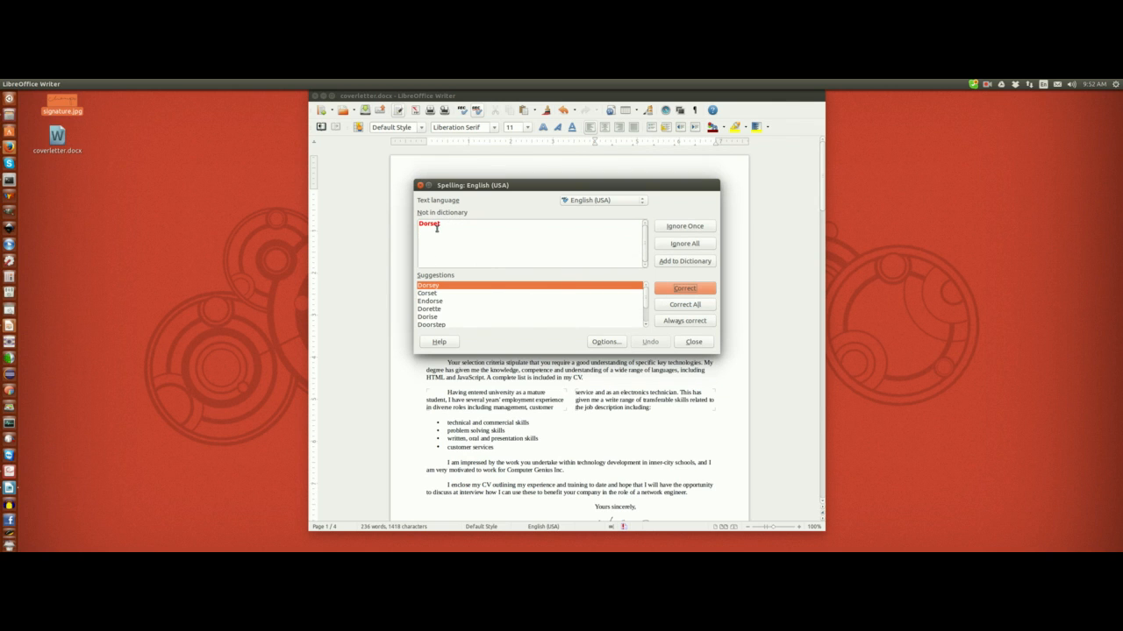
pyautogui.moveTo(568, 193); pyautogui.dragTo(389, 313)
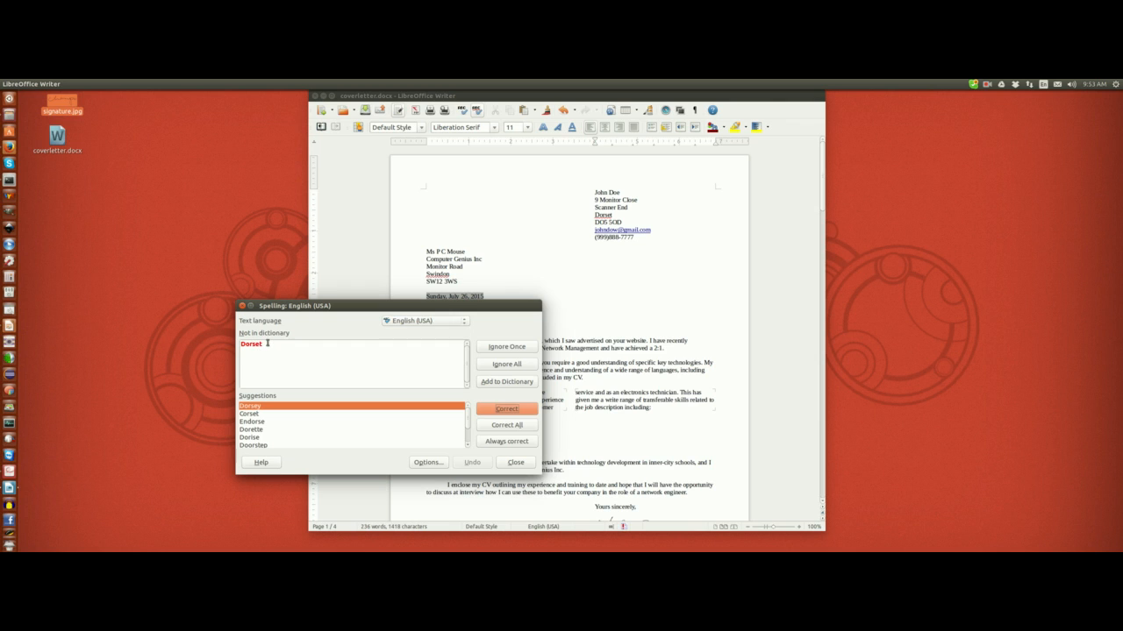
pyautogui.click(498, 349)
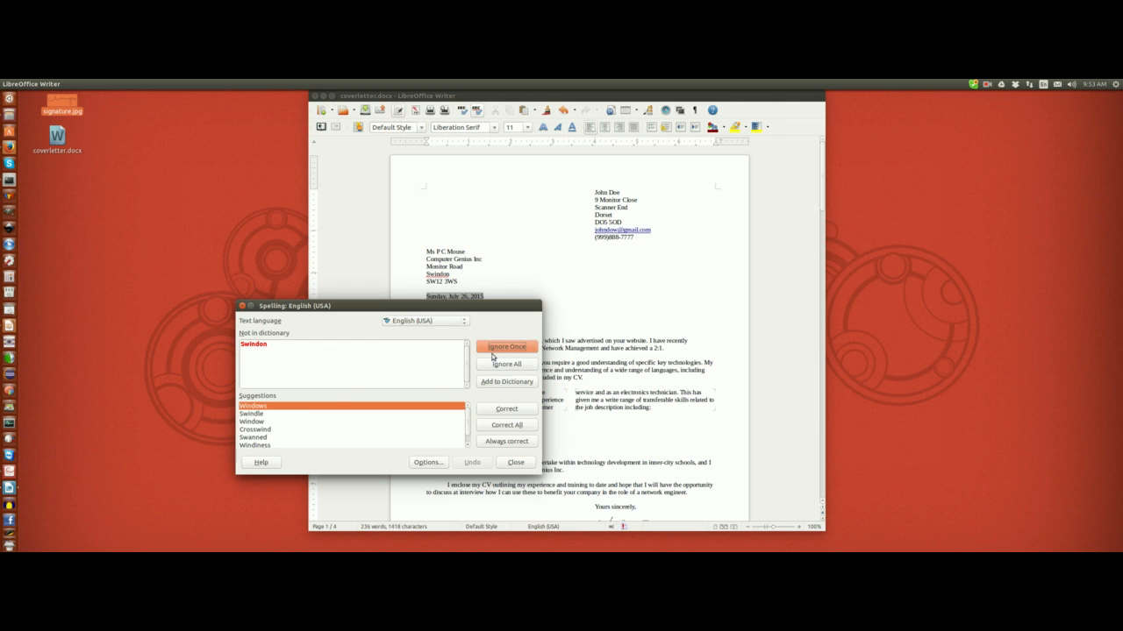
pyautogui.click(493, 349)
pyautogui.click(388, 416)
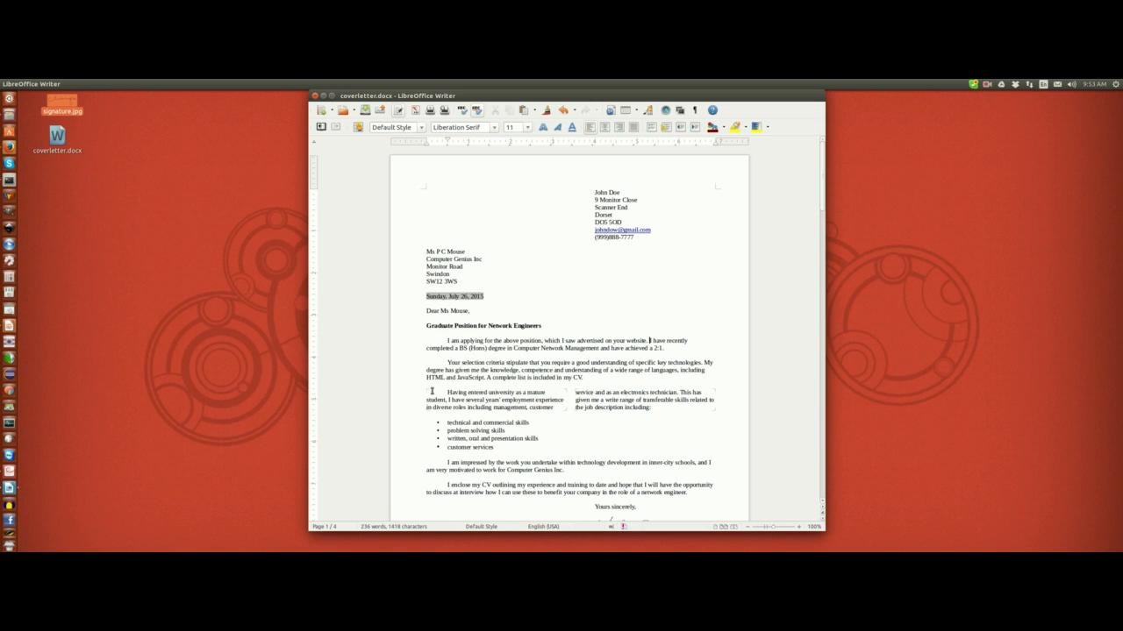
# Review the corrected letter from the address blocks down to the footer and the blank second page
pyautogui.scroll(-8, 531, 403)
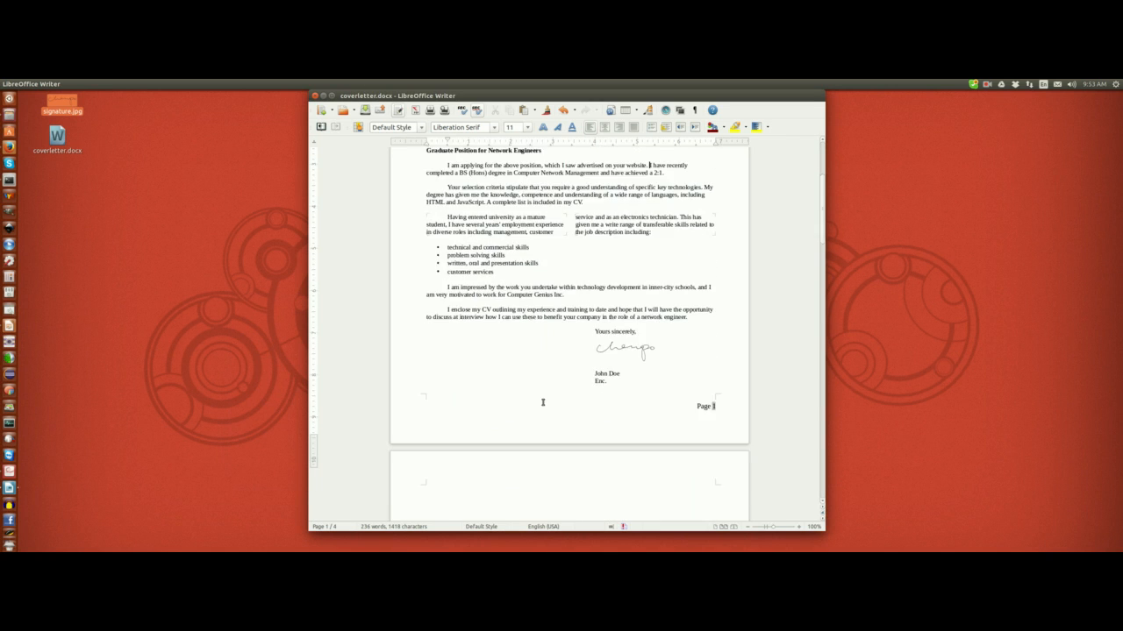
pyautogui.scroll(-2, 545, 400)
pyautogui.scroll(8, 544, 390)
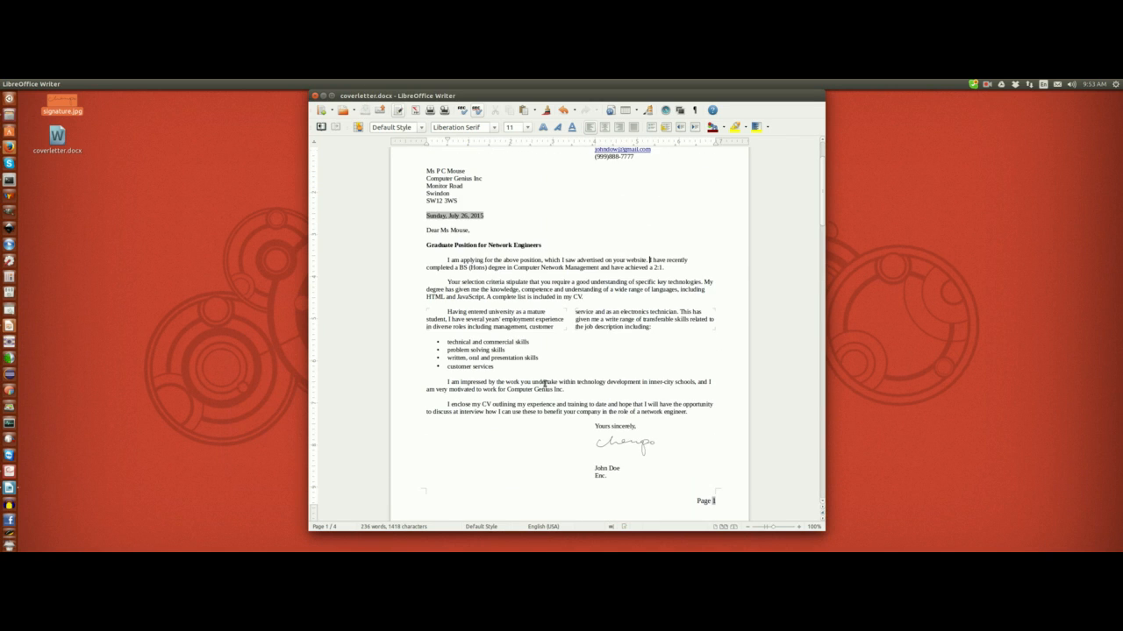
pyautogui.scroll(-3, 544, 379)
pyautogui.scroll(5, 562, 362)
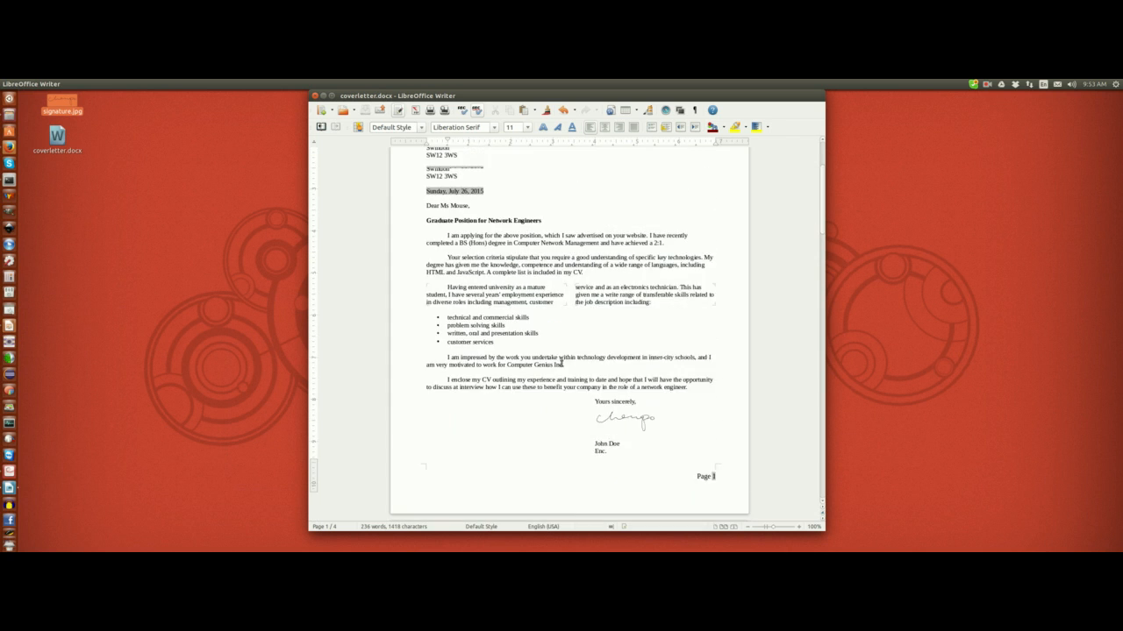
pyautogui.scroll(-2, 561, 362)
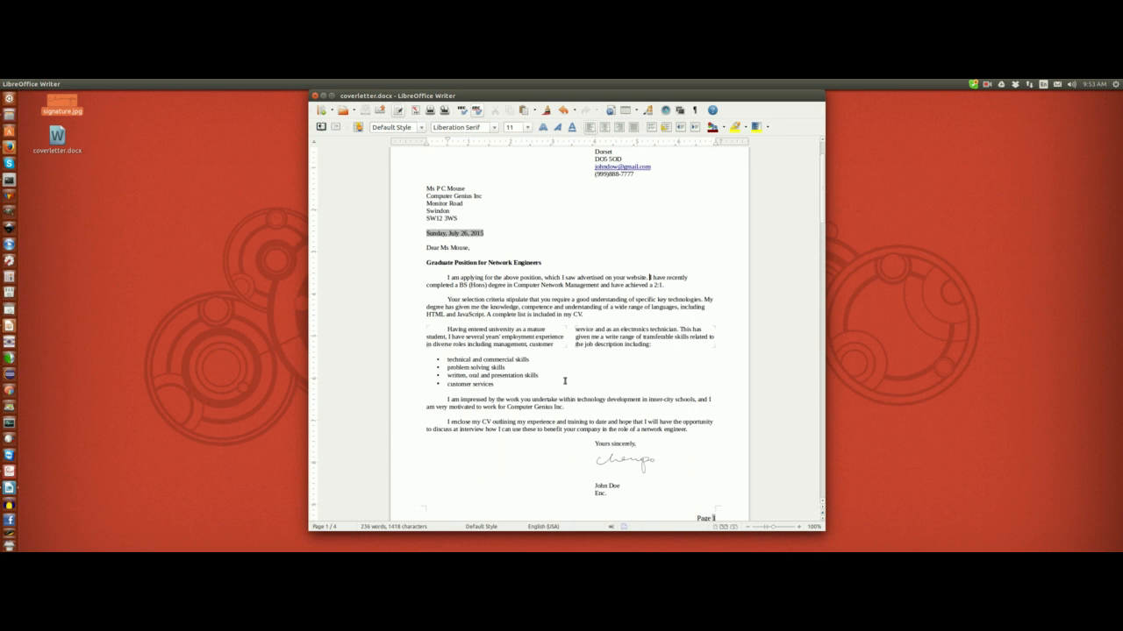
pyautogui.scroll(-1, 566, 376)
pyautogui.scroll(-4, 566, 375)
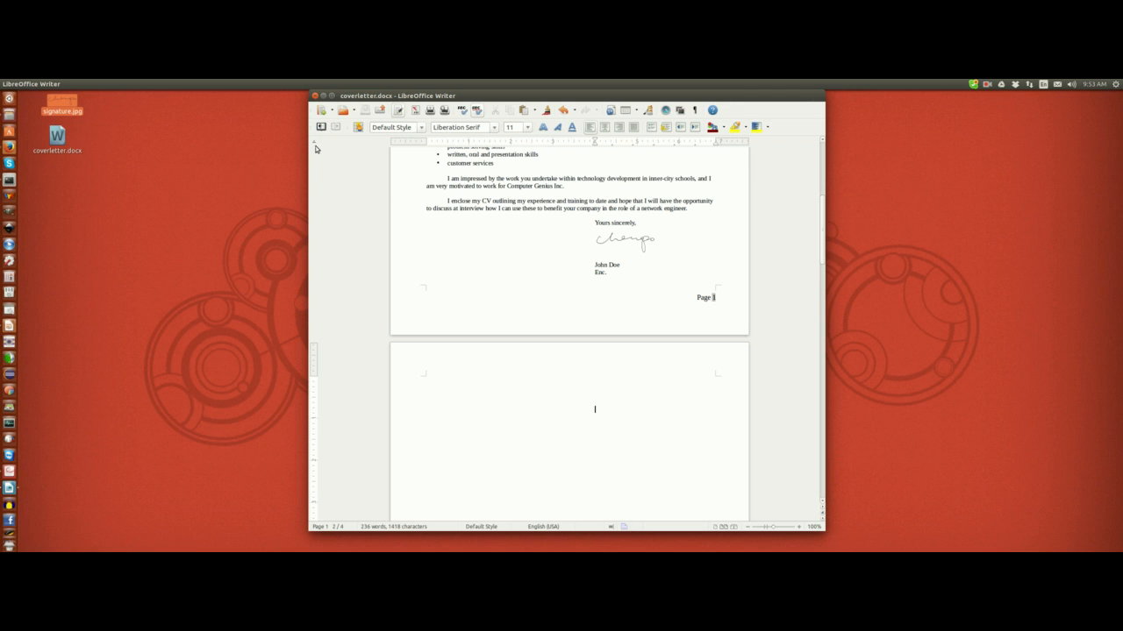
pyautogui.scroll(-2, 509, 377)
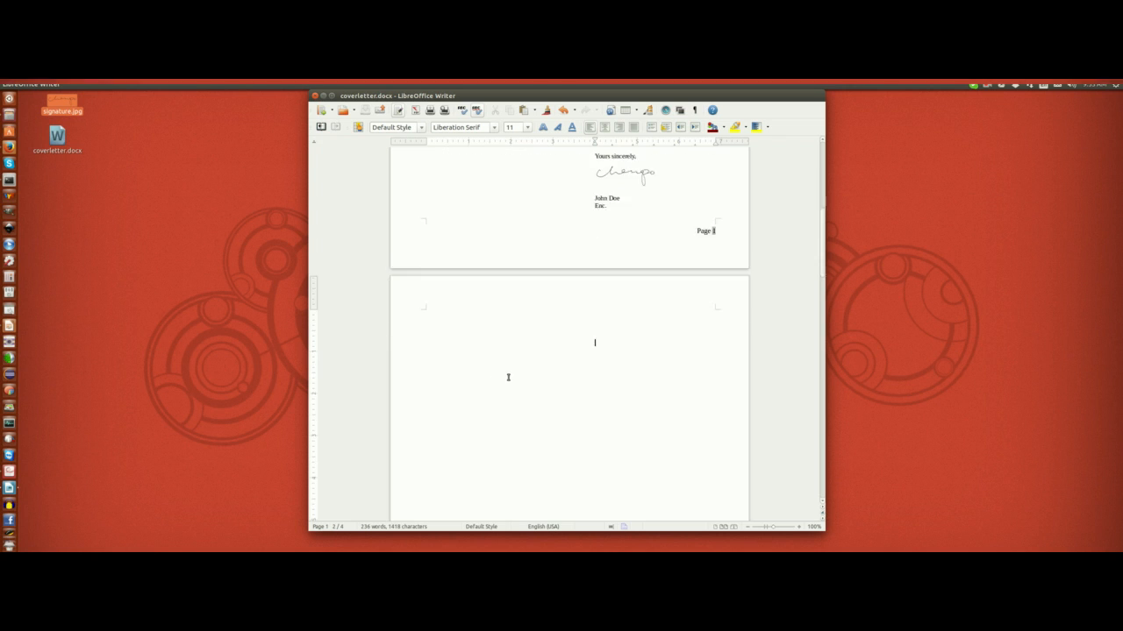
pyautogui.scroll(2, 516, 371)
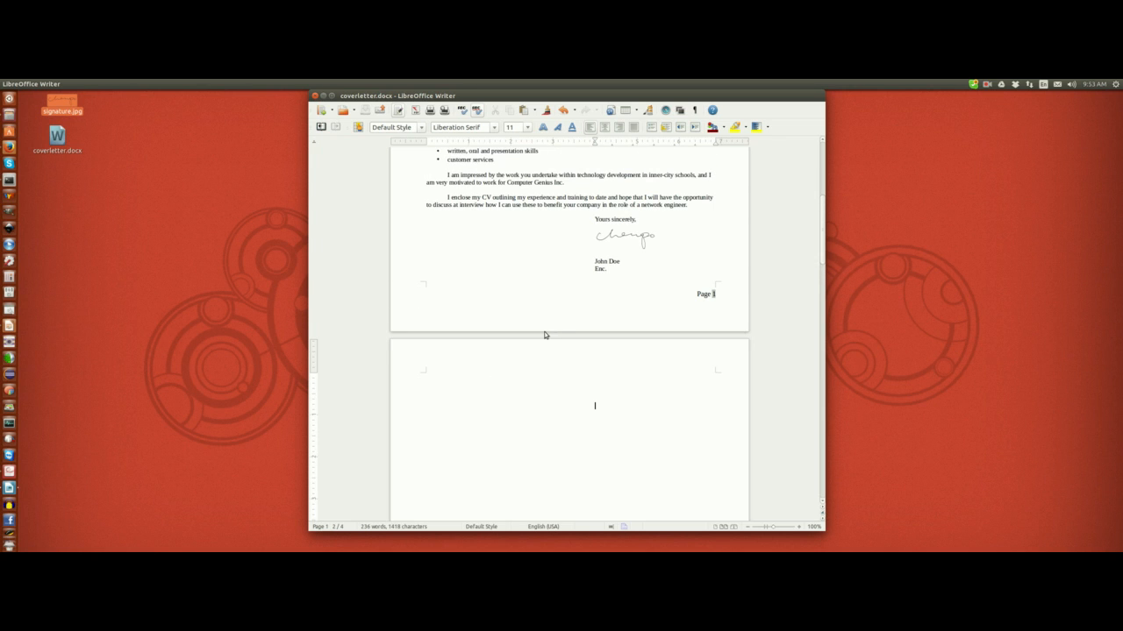
# Enter the first row on page 2 with a full name, a date and a number at the 1, 3 and 5 inch tab stops
pyautogui.scroll(-2, 543, 413)
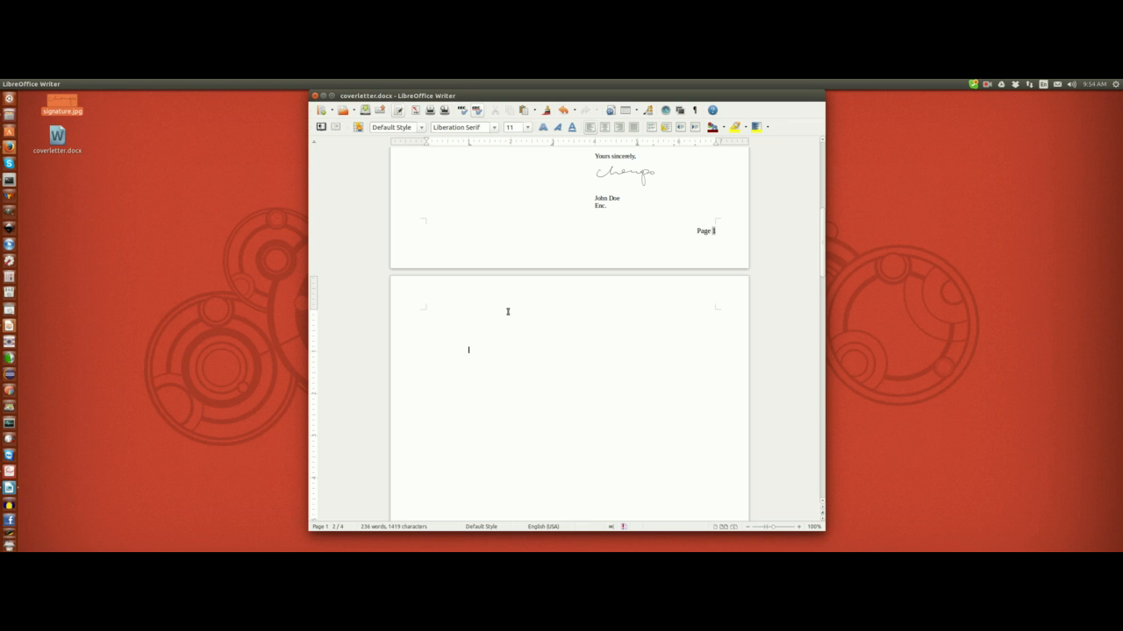
pyautogui.write('sd')
pyautogui.press('BackSpace')
pyautogui.write('John')
pyautogui.write(' Dow')
pyautogui.write('/11')
pyautogui.write('/1700')
pyautogui.write('12345')
# Add a second row beneath it with another full name, date and number at the same tab stops
pyautogui.write('Jane')
pyautogui.write(' Dow')
pyautogui.write('01/03/1')
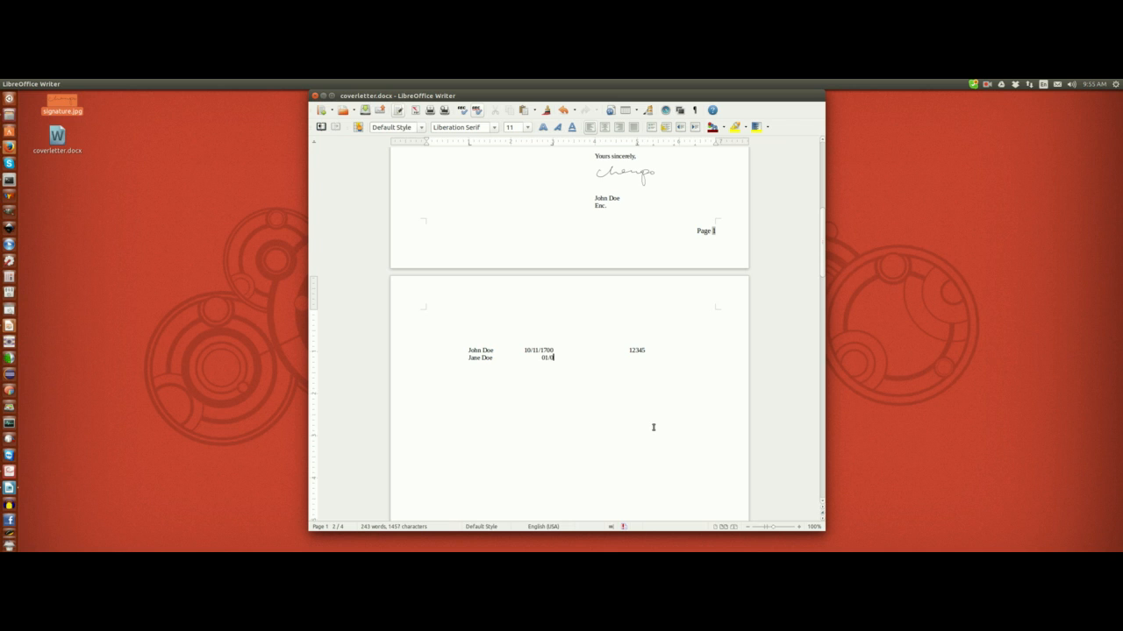
pyautogui.write('0')
pyautogui.write('00')
pyautogui.write('2996')
pyautogui.press('BackSpace')
pyautogui.write('2')
pyautogui.write('85')
# Remove the tab stops at 1, 3 and 5 inches from the empty line below the two tabbed rows
pyautogui.scroll(1, 563, 275)
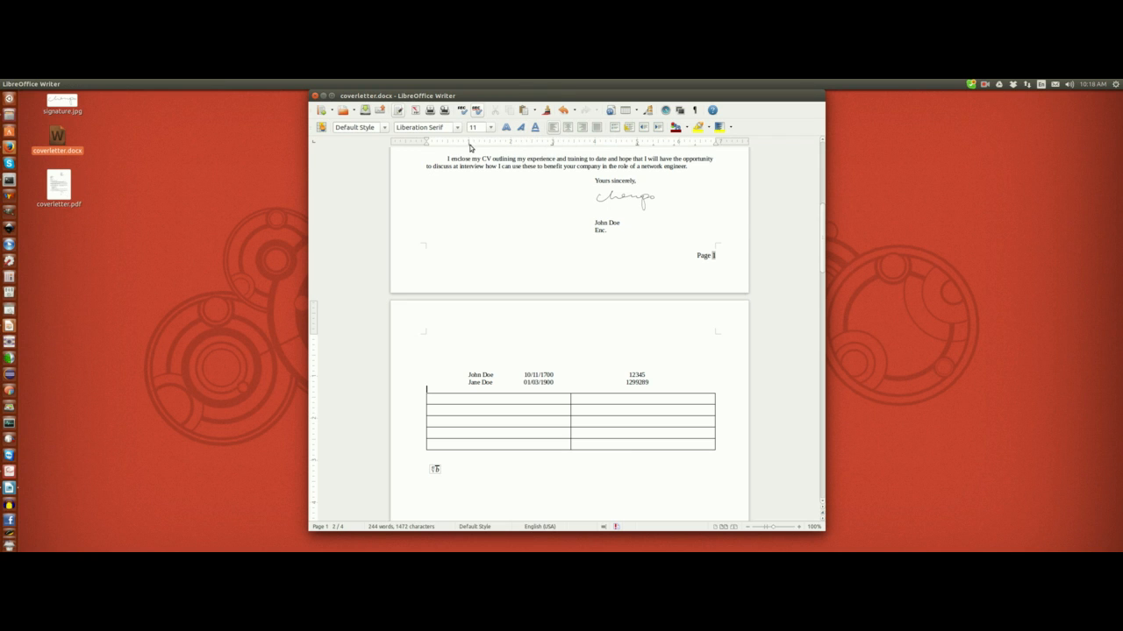
pyautogui.moveTo(469, 147); pyautogui.dragTo(464, 243)
pyautogui.moveTo(552, 149); pyautogui.dragTo(546, 247)
pyautogui.moveTo(638, 148); pyautogui.dragTo(642, 198)
pyautogui.scroll(-1, 561, 307)
pyautogui.scroll(2, 527, 254)
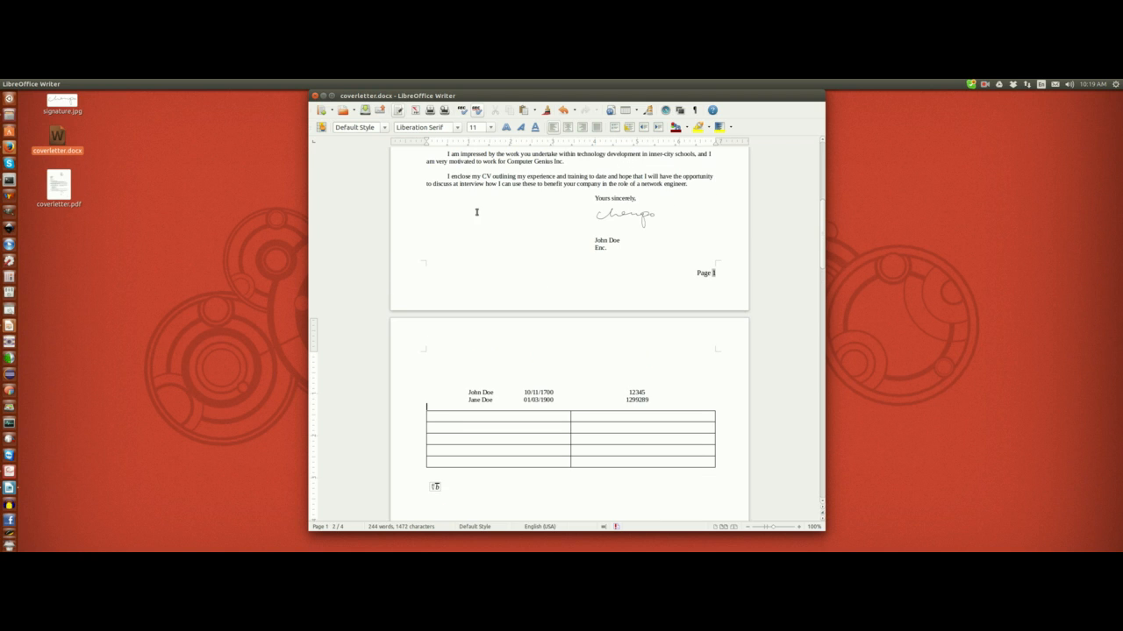
pyautogui.click(984, 84)
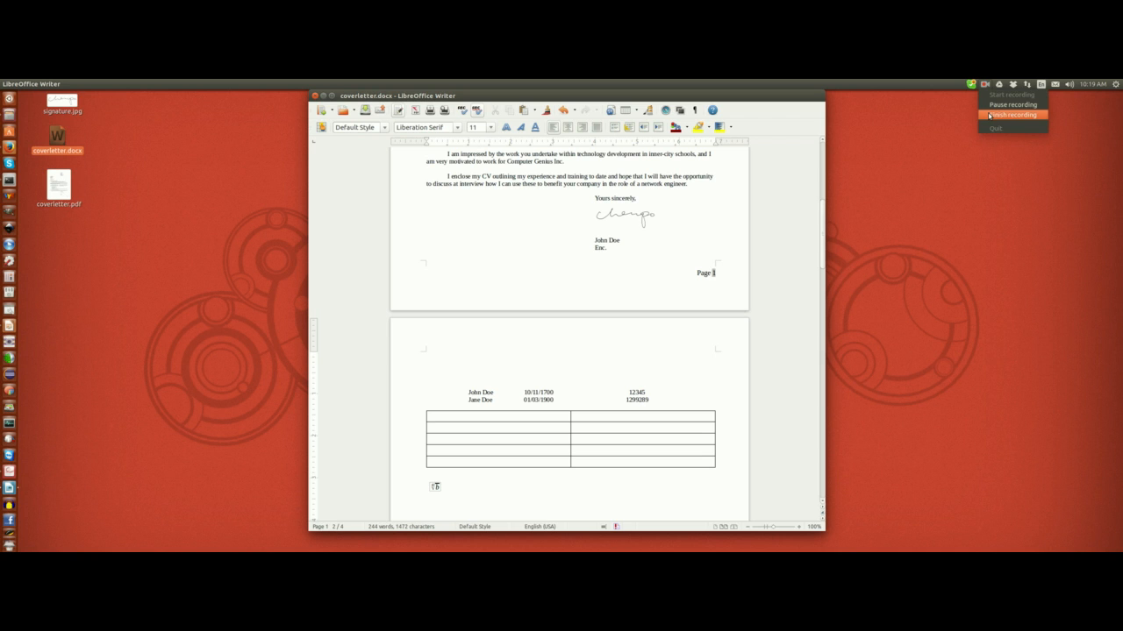
pyautogui.click(990, 114)
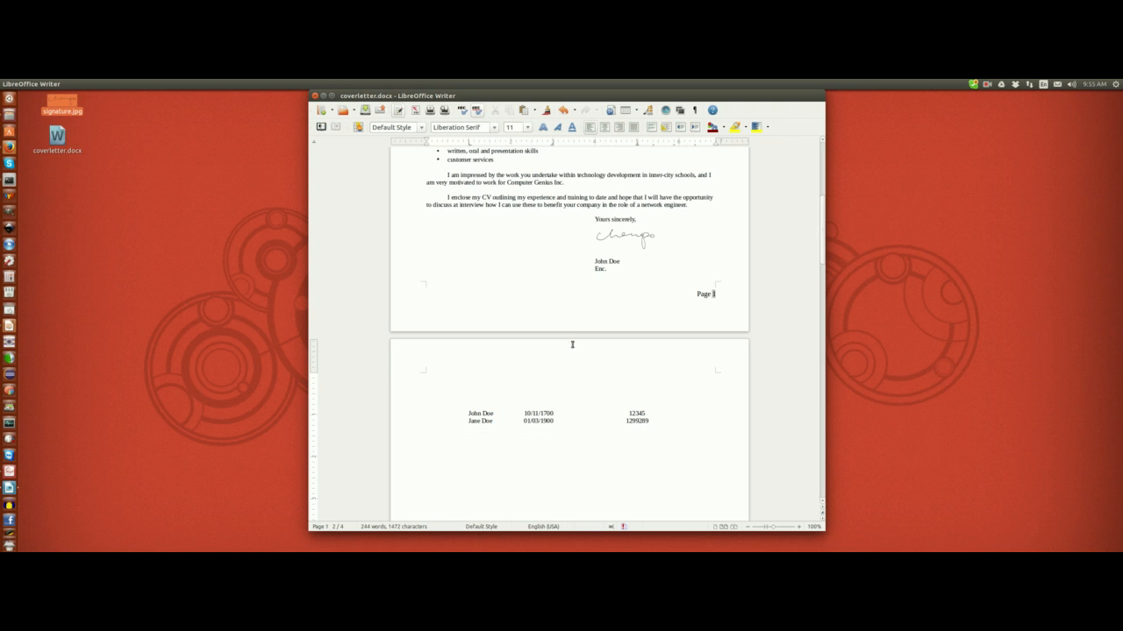
# Insert a bordered table with 2 columns and 5 rows directly below the two tabbed rows on page 2
pyautogui.scroll(-1, 670, 380)
pyautogui.scroll(-1, 678, 376)
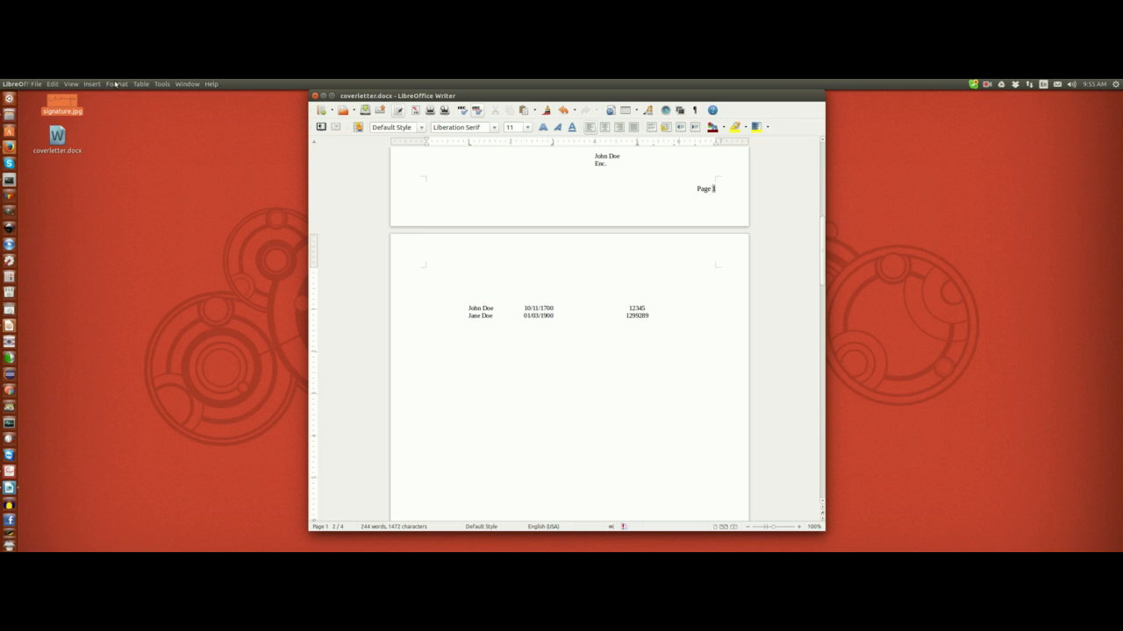
pyautogui.click(94, 85)
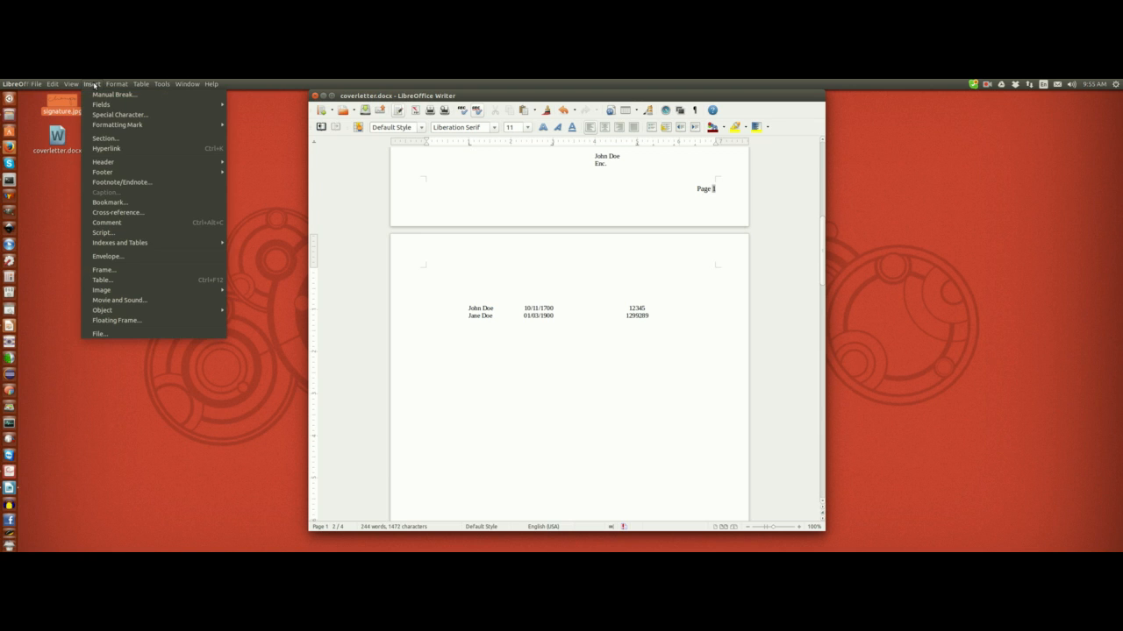
pyautogui.click(107, 280)
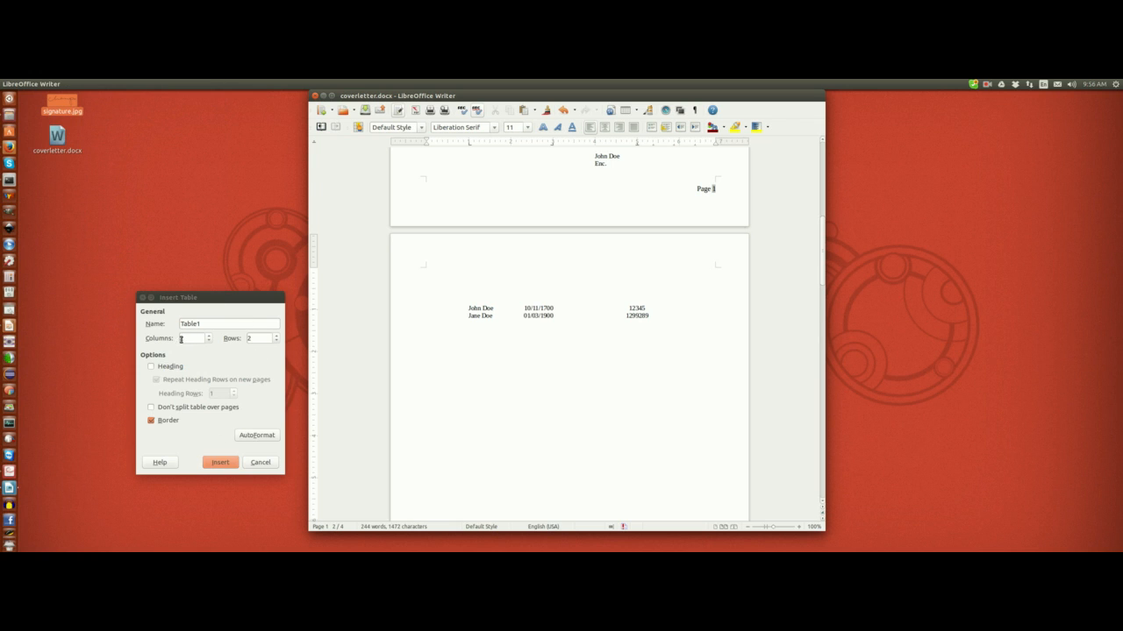
pyautogui.click(276, 336)
pyautogui.click(276, 336)
pyautogui.click(276, 336)
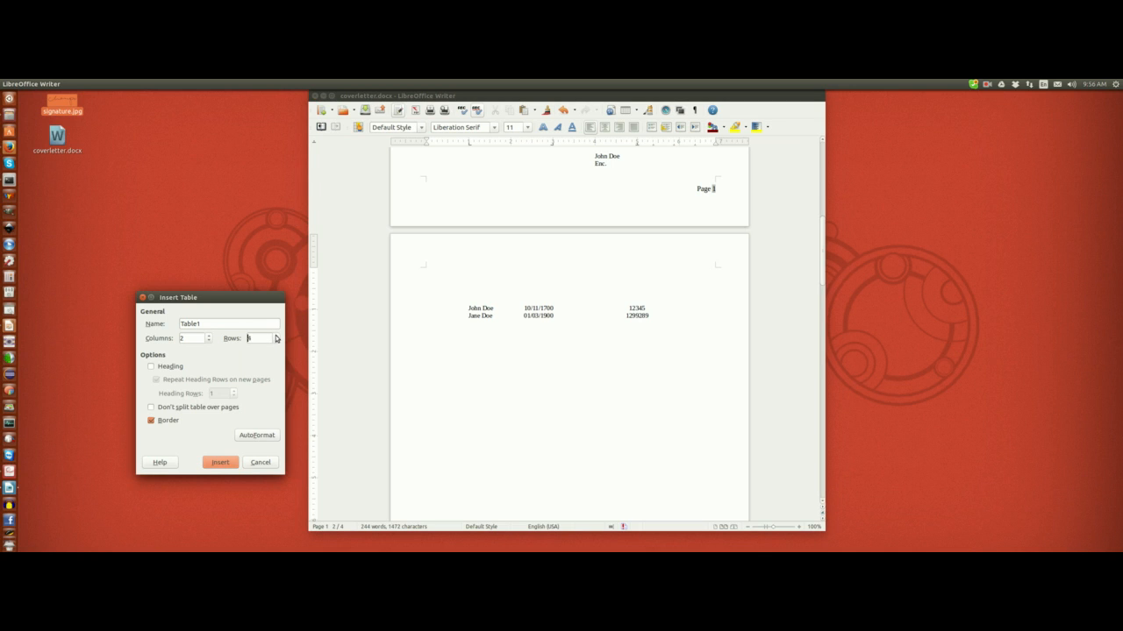
pyautogui.click(223, 462)
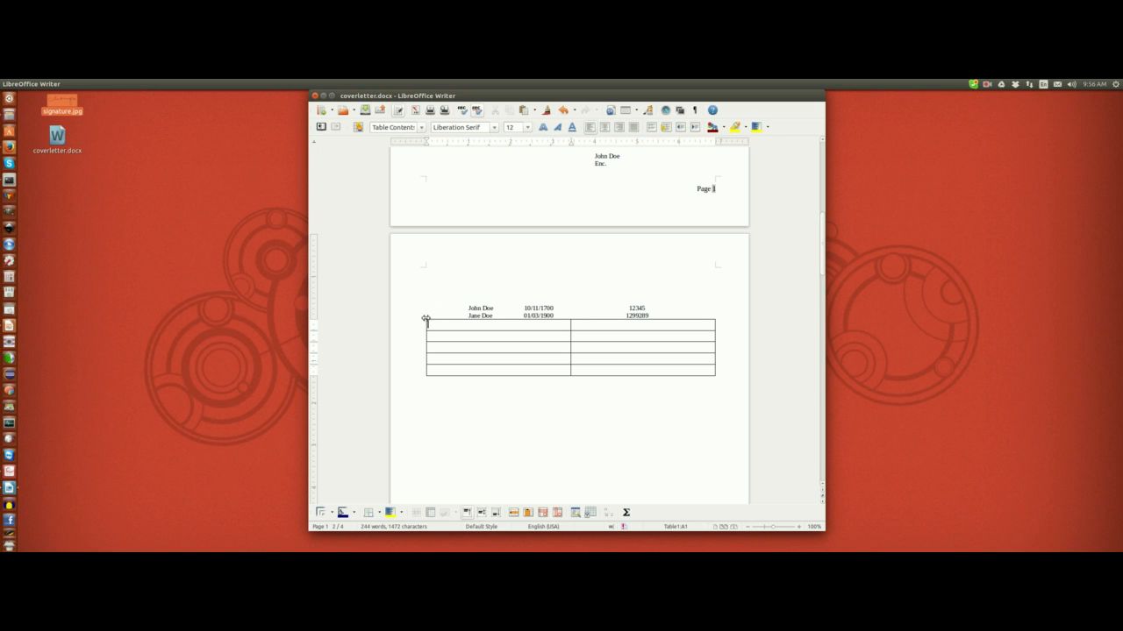
pyautogui.rightClick(422, 315)
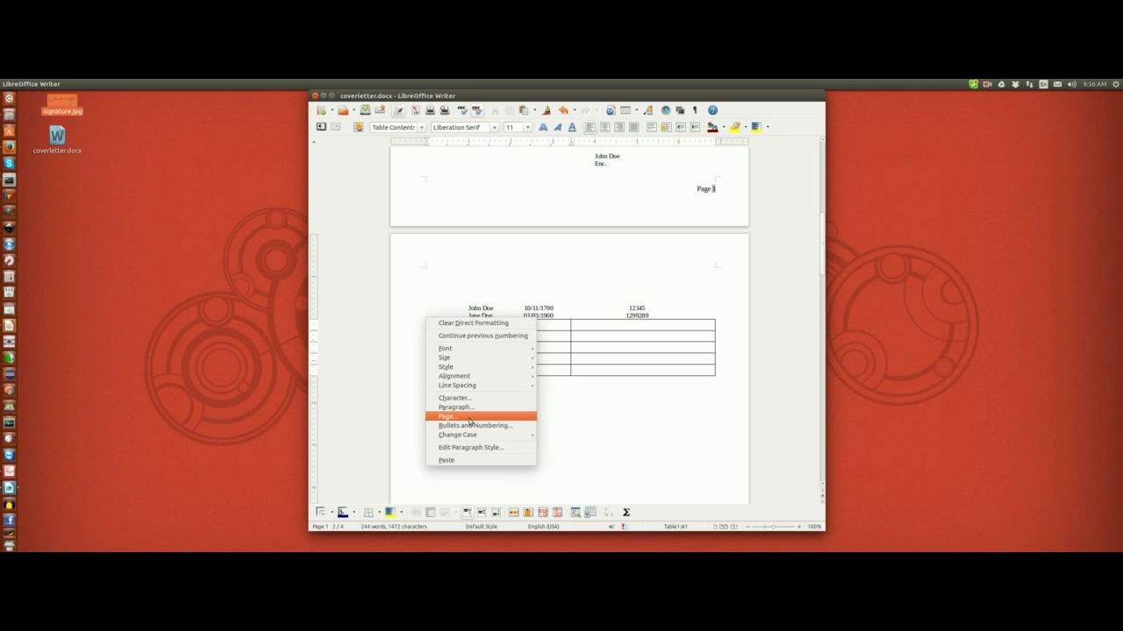
pyautogui.click(692, 316)
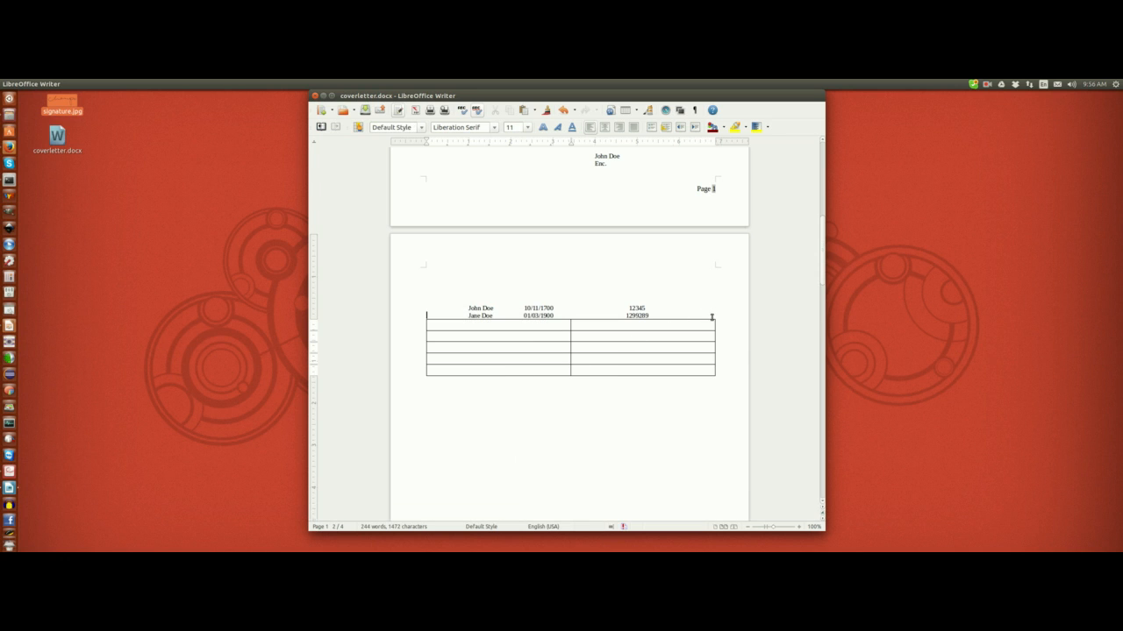
pyautogui.rightClick(713, 321)
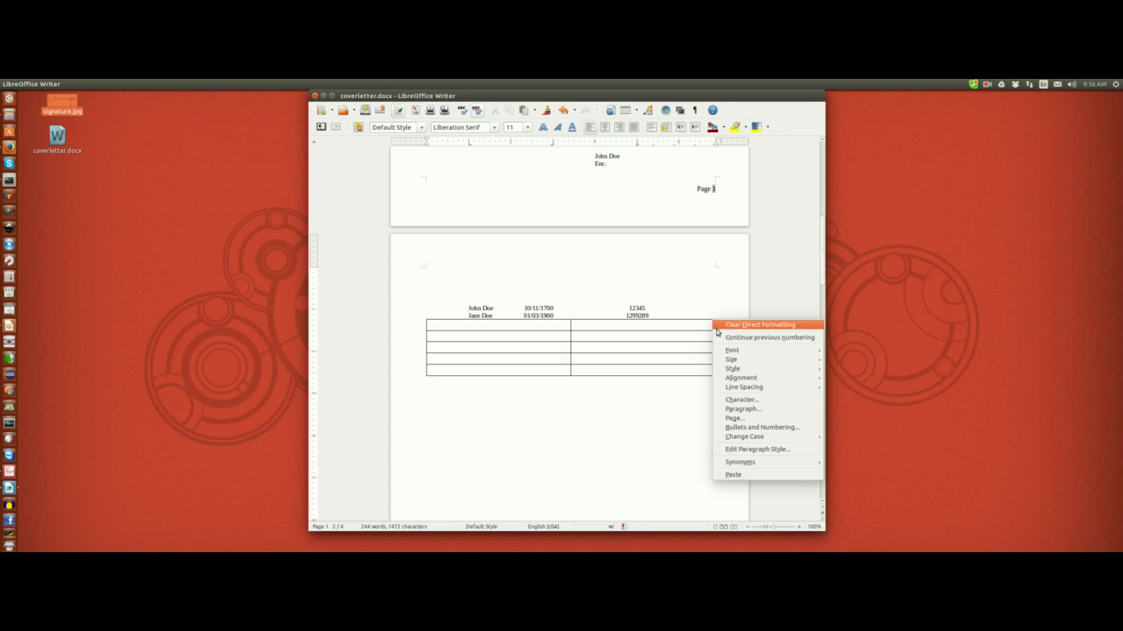
pyautogui.moveTo(740, 461)
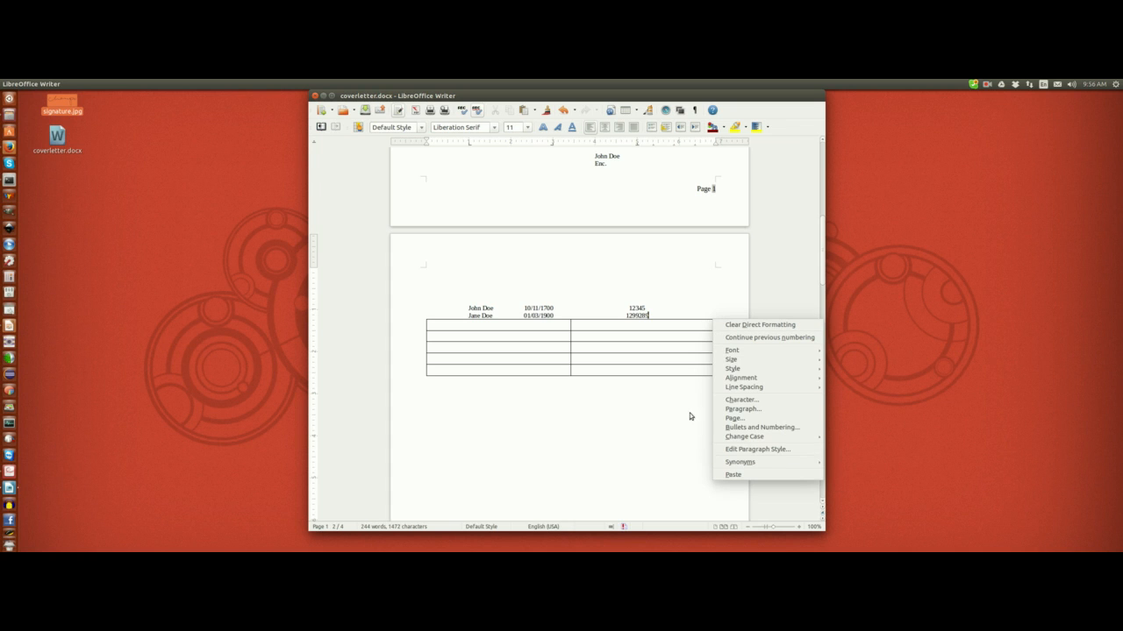
pyautogui.click(689, 415)
pyautogui.scroll(2, 592, 383)
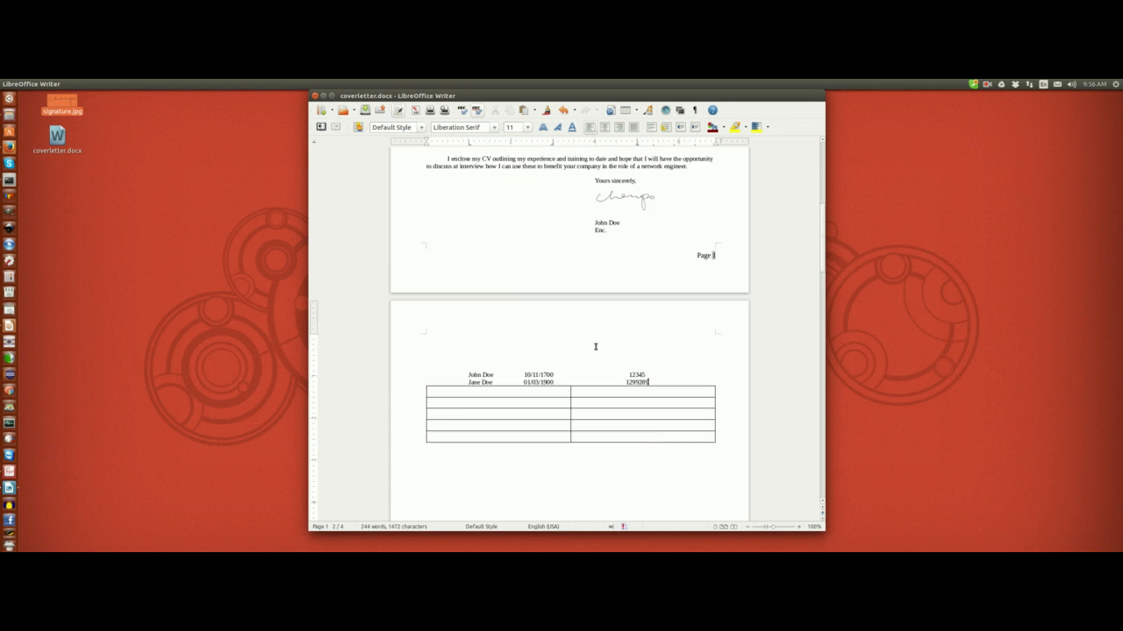
pyautogui.scroll(-2, 594, 345)
pyautogui.click(732, 397)
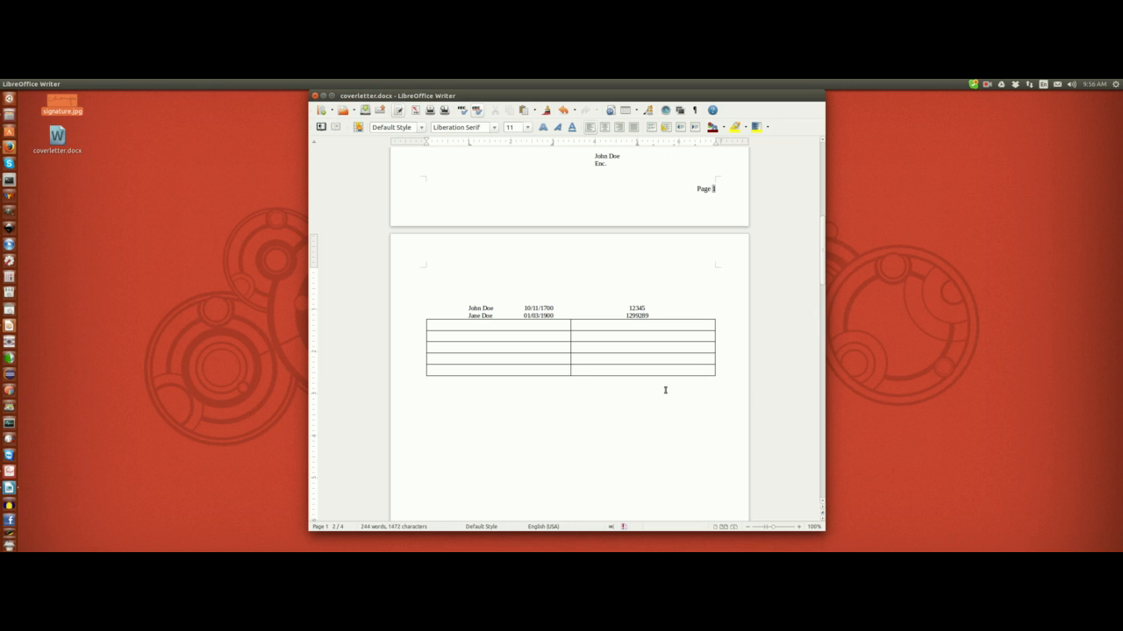
# Search the computer's applications for math to find LibreOffice Math, and close the search
pyautogui.scroll(-2, 649, 383)
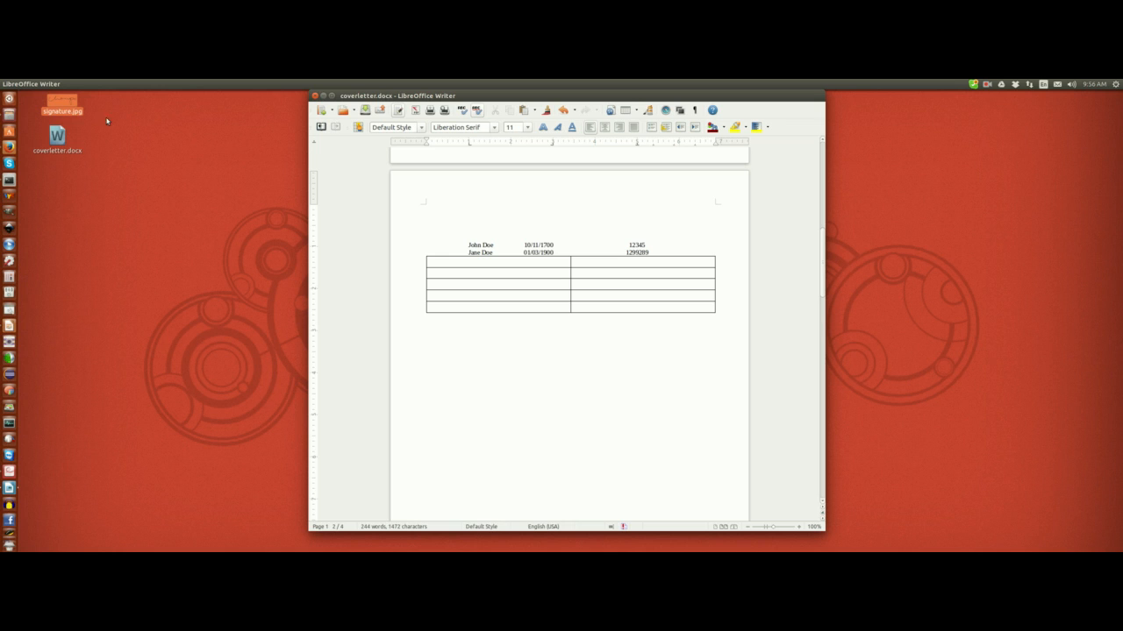
pyautogui.click(8, 99)
pyautogui.write('mat')
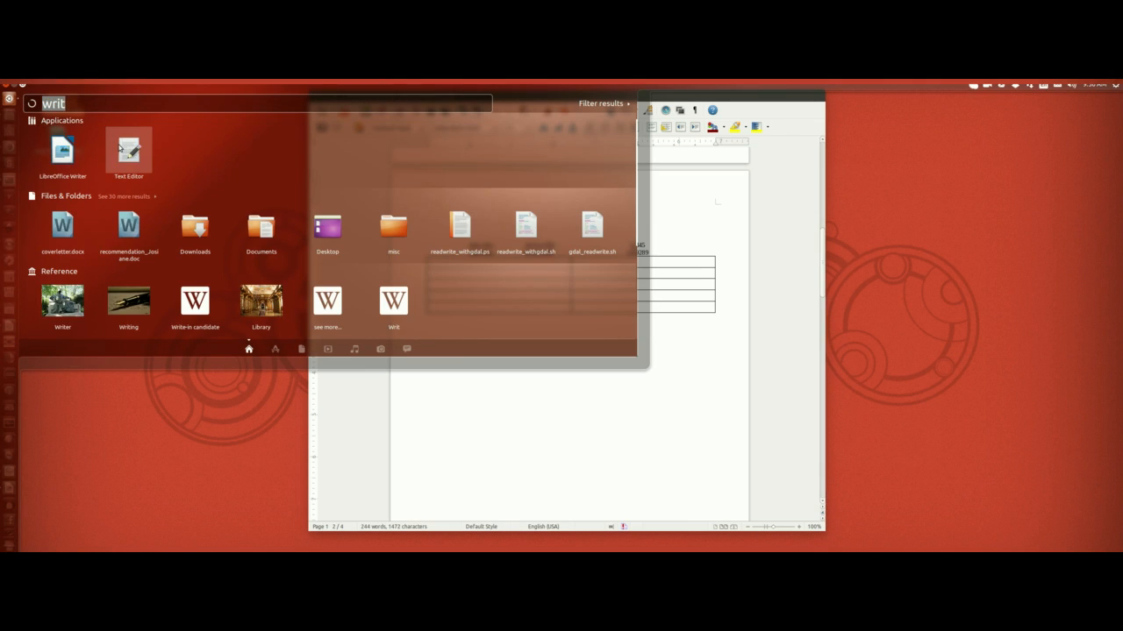
pyautogui.write('h')
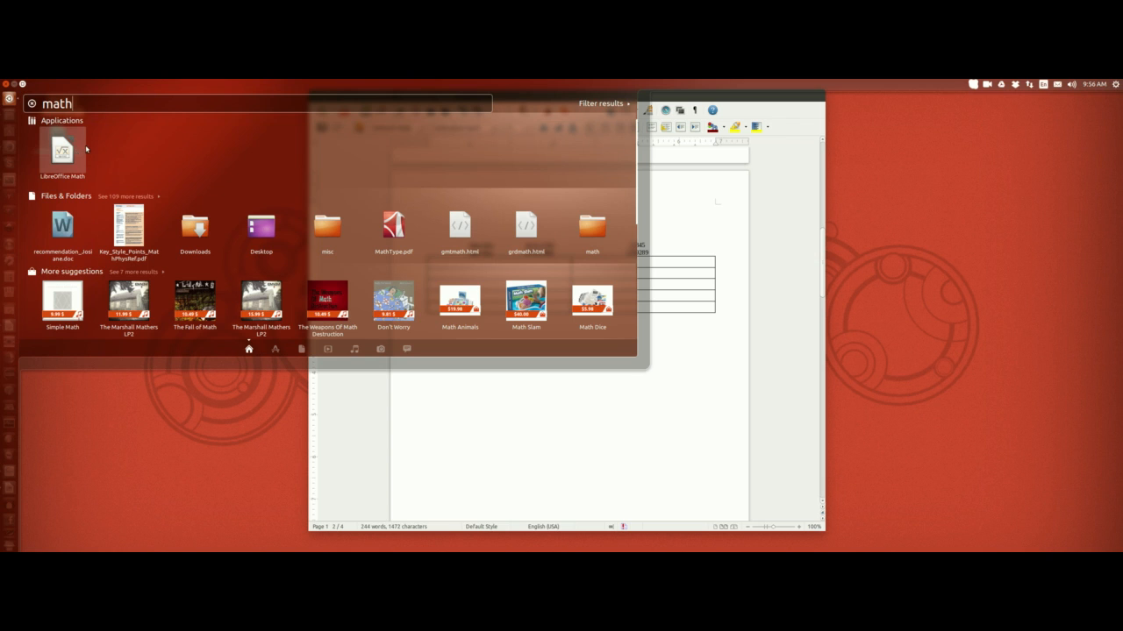
pyautogui.click(196, 403)
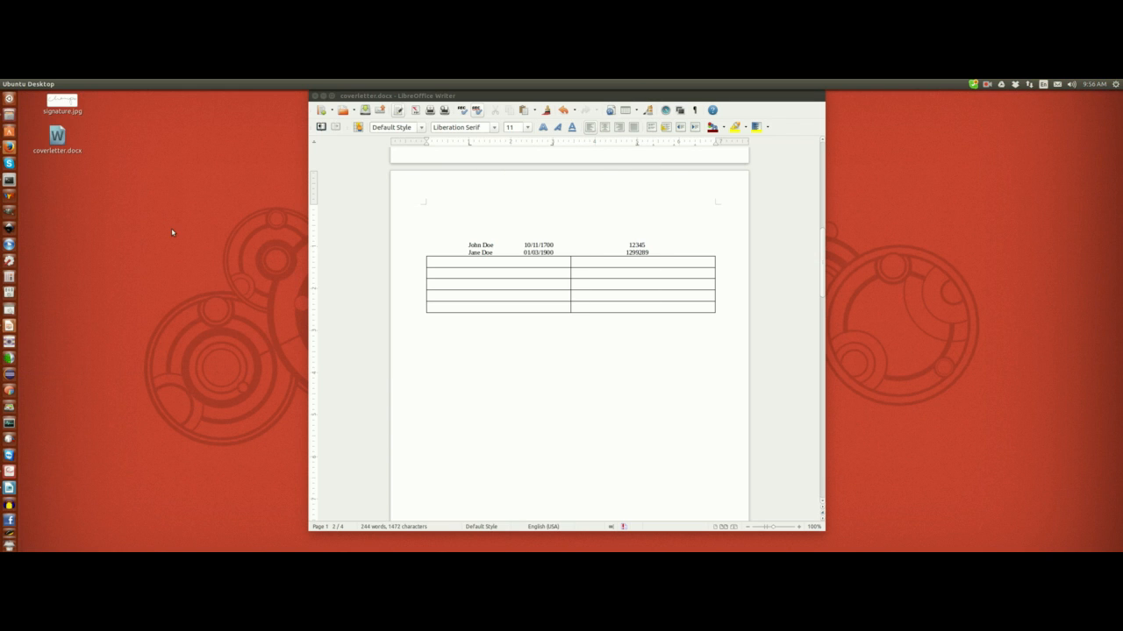
# Move the indent of the empty line below the table to the left margin and insert a formula object there
pyautogui.click(449, 330)
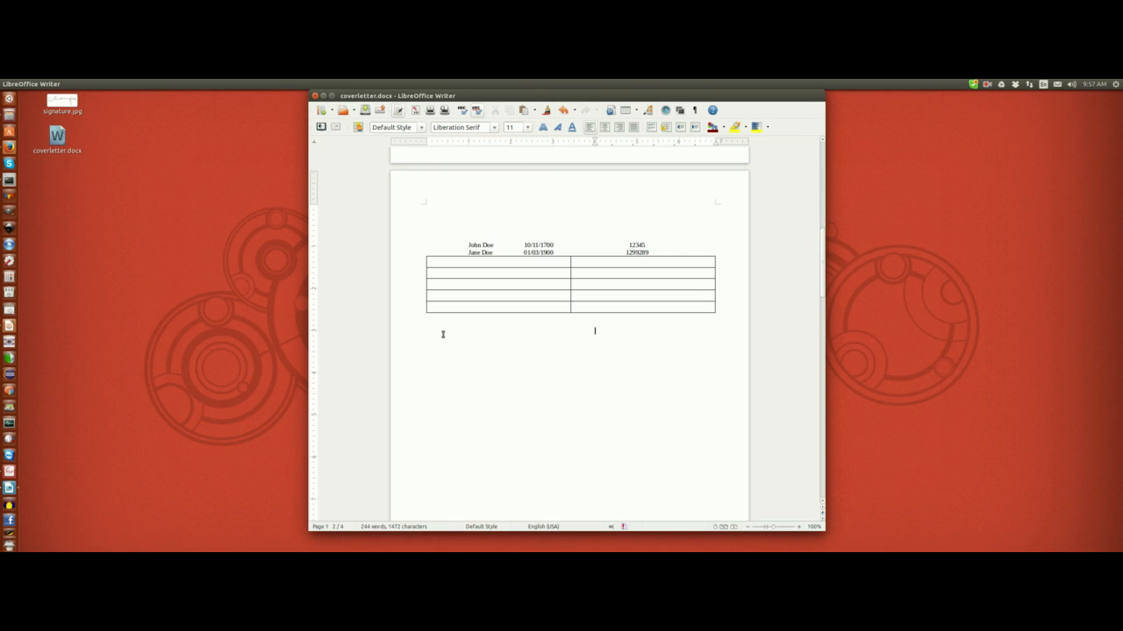
pyautogui.moveTo(595, 144); pyautogui.dragTo(427, 162)
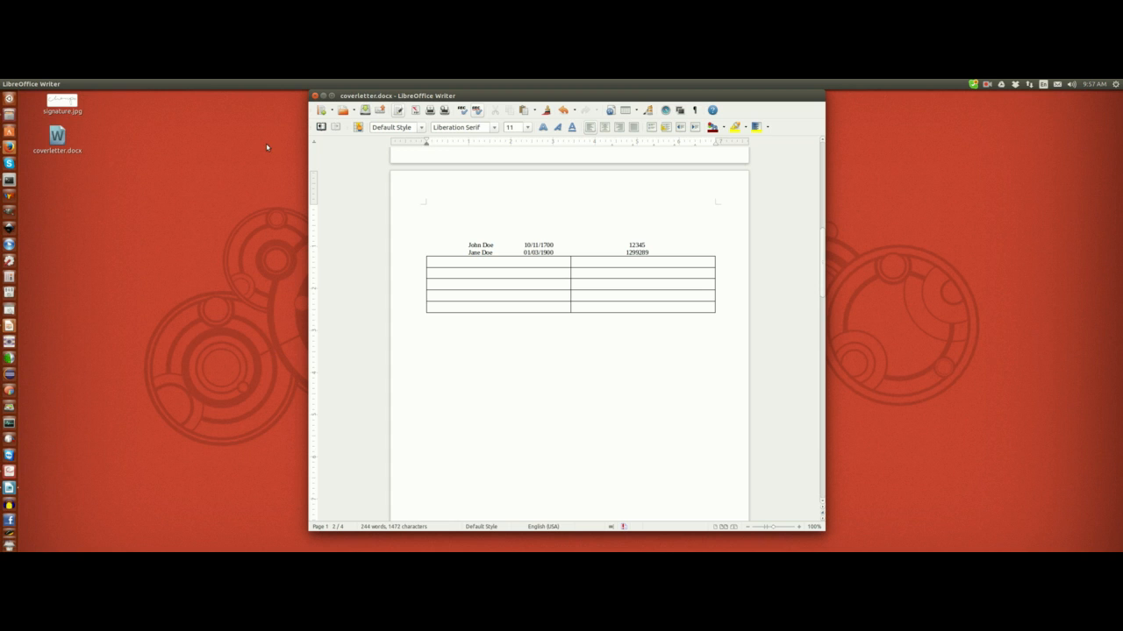
pyautogui.click(91, 84)
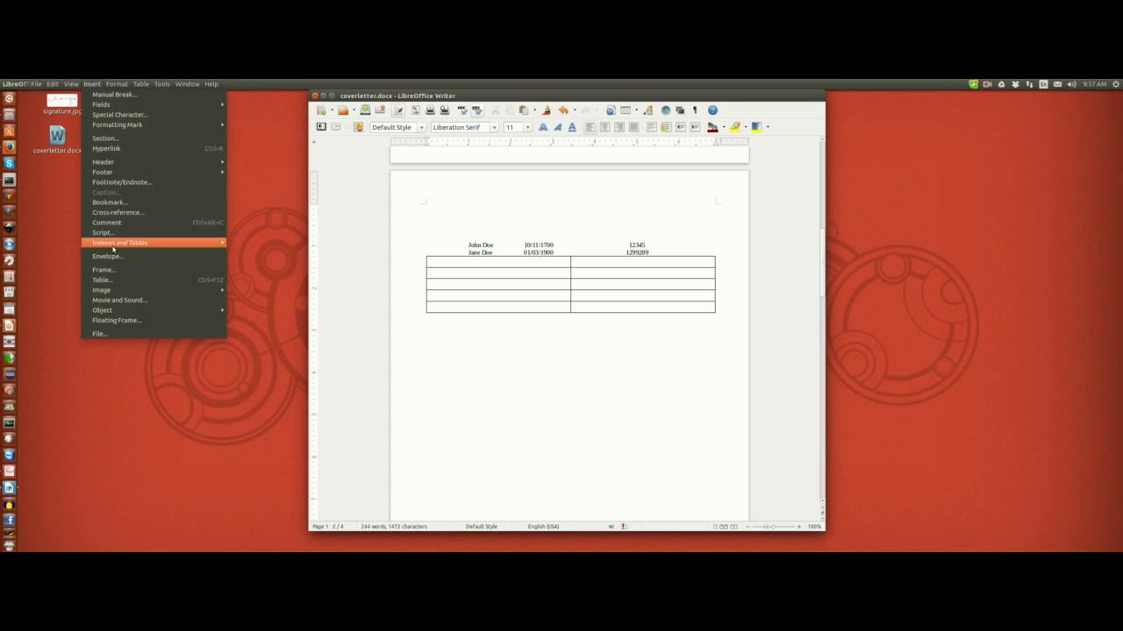
pyautogui.moveTo(113, 311)
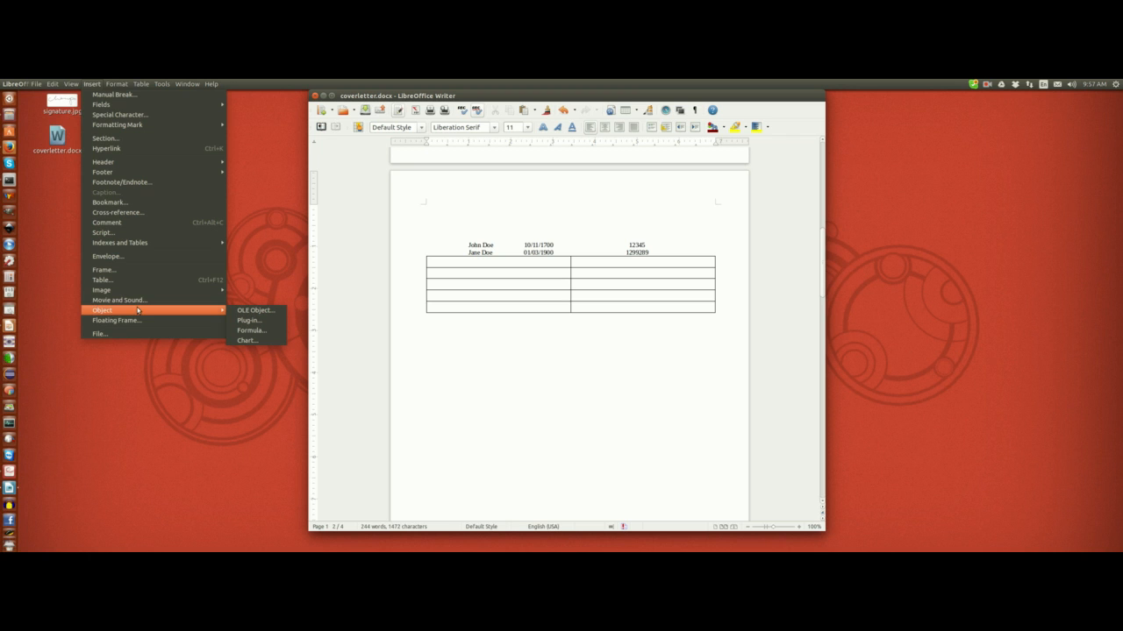
pyautogui.click(251, 331)
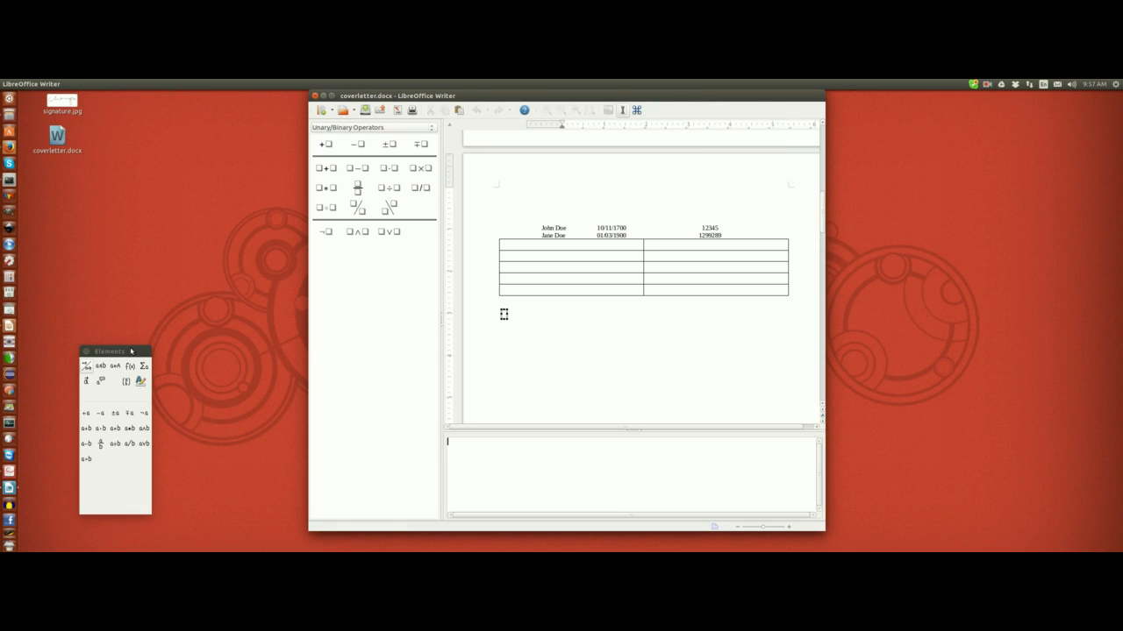
pyautogui.moveTo(131, 351); pyautogui.dragTo(259, 270)
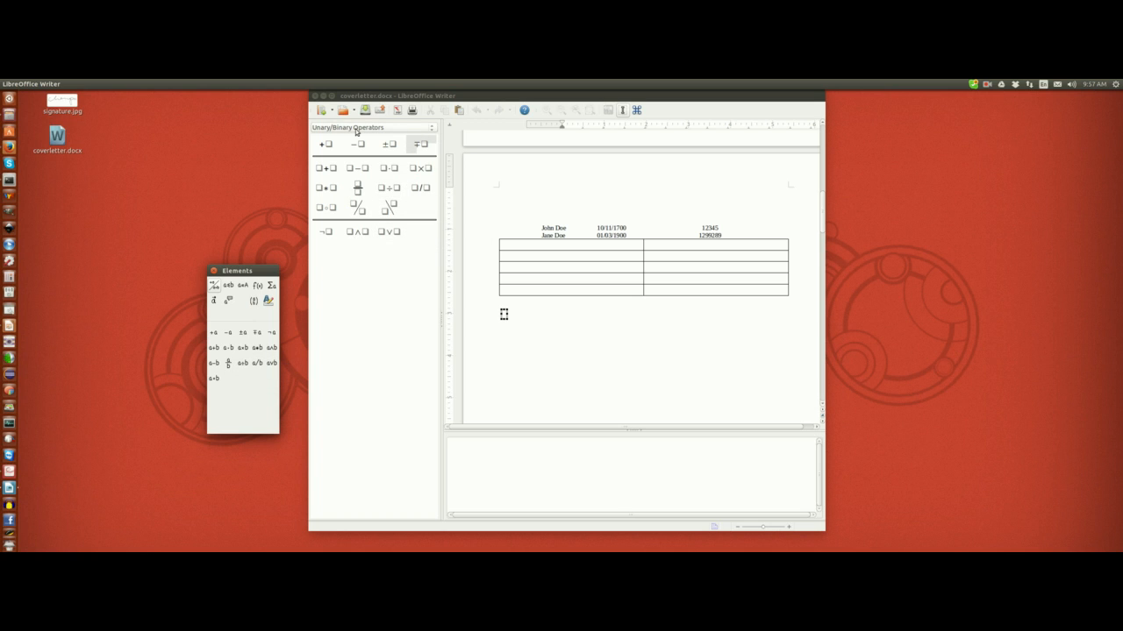
# Add an N-th Root from the Functions elements to the formula with a as its index, and return to the document text
pyautogui.click(431, 128)
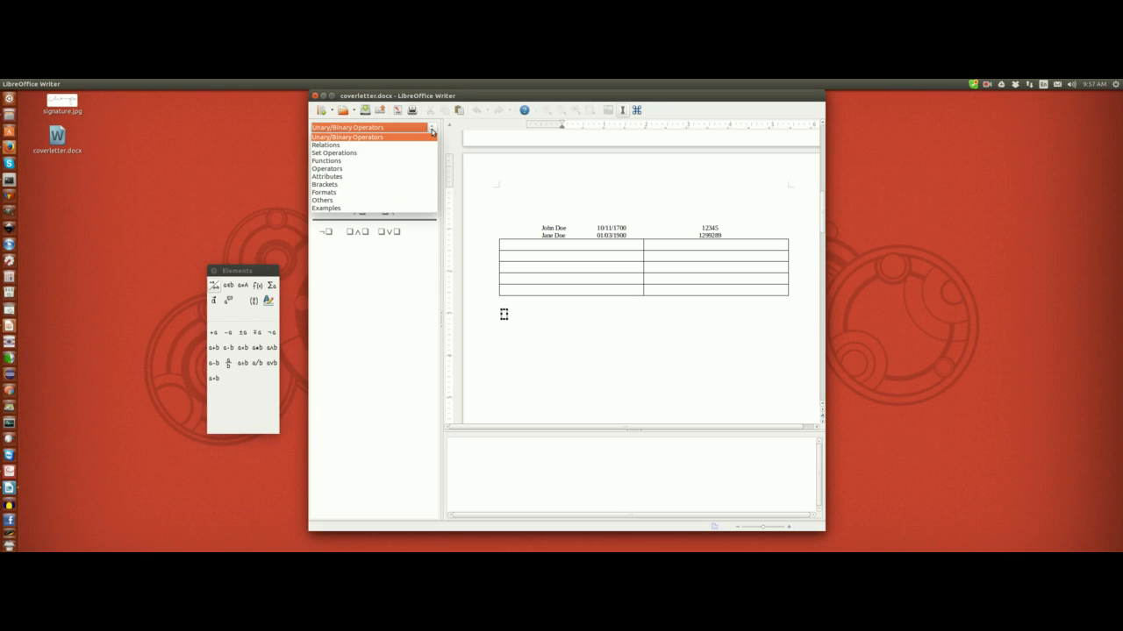
pyautogui.click(408, 160)
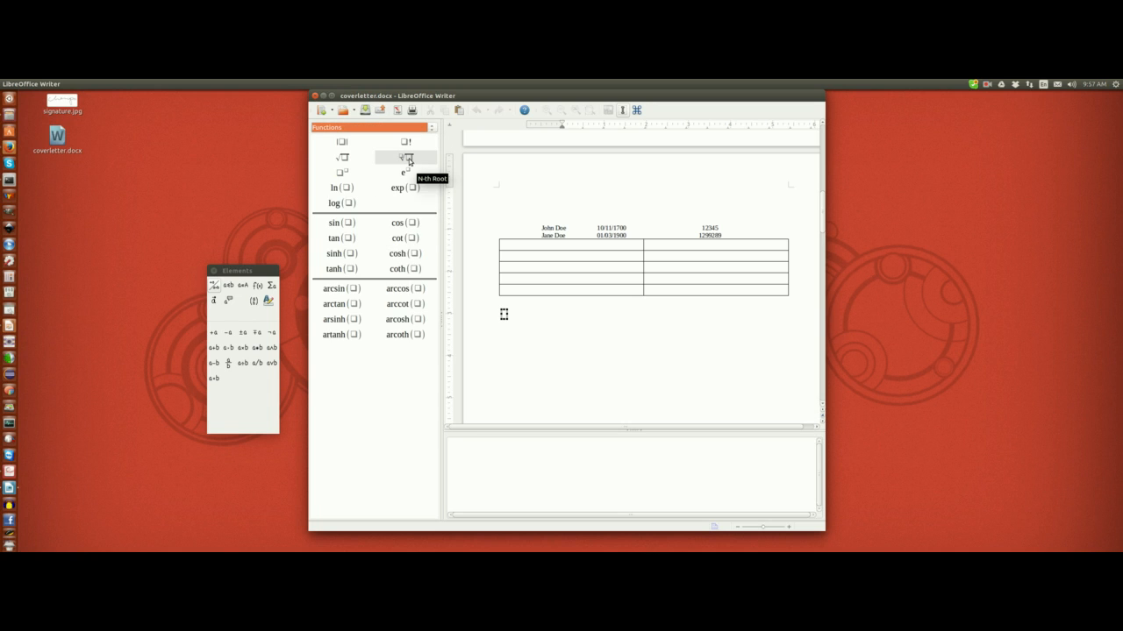
pyautogui.click(406, 159)
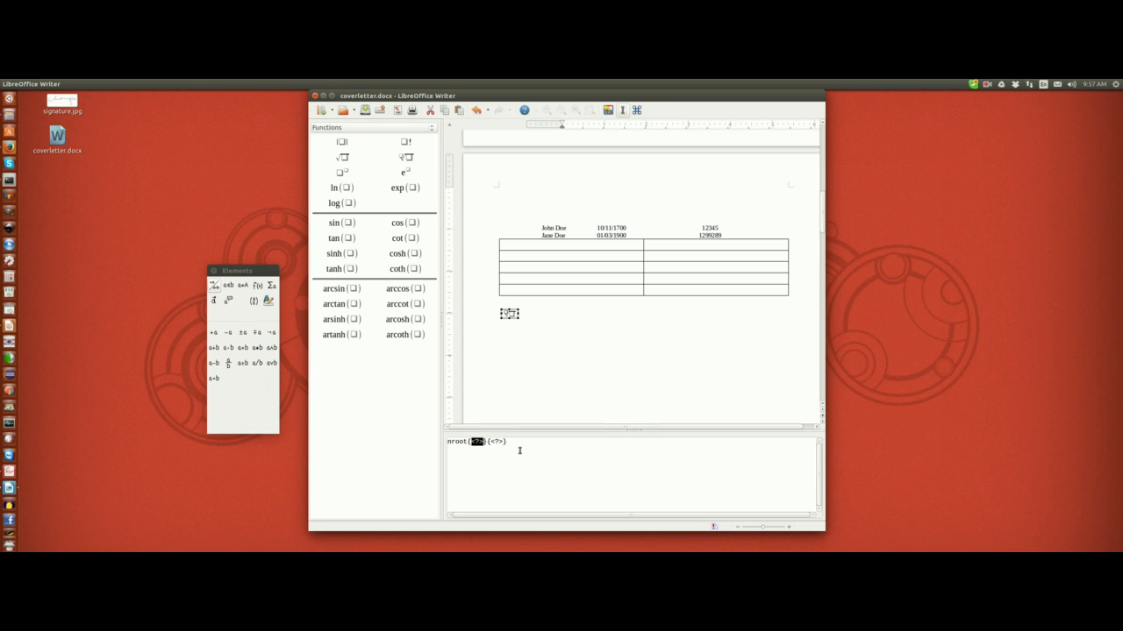
pyautogui.write('a')
pyautogui.press('Right')
pyautogui.press('BackSpace')
pyautogui.press('BackSpace')
pyautogui.click(518, 313)
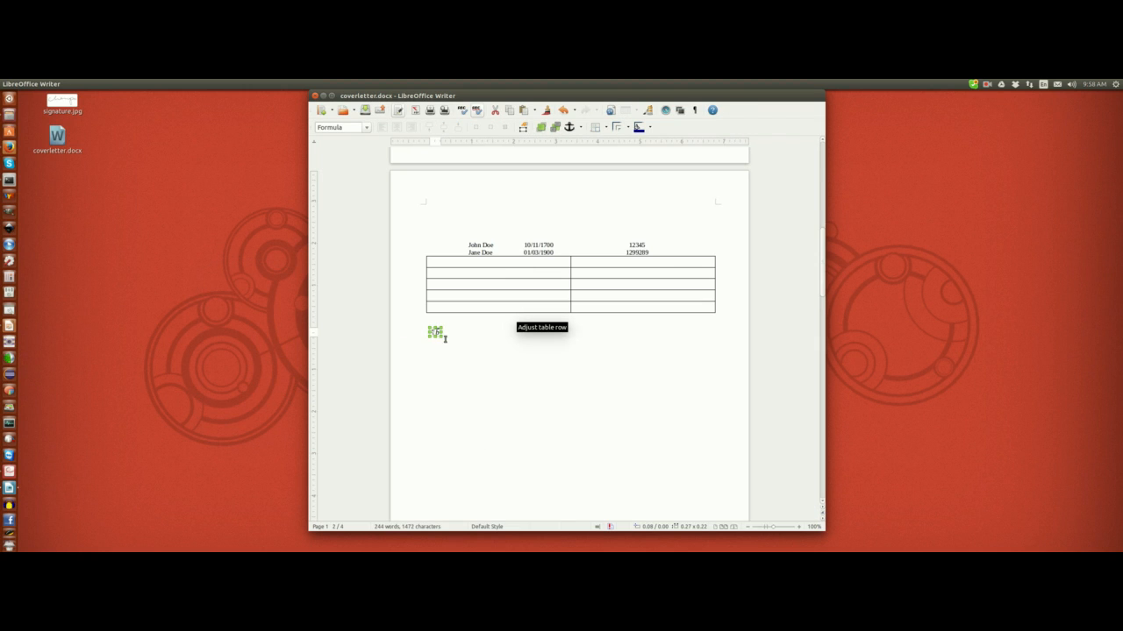
pyautogui.click(448, 337)
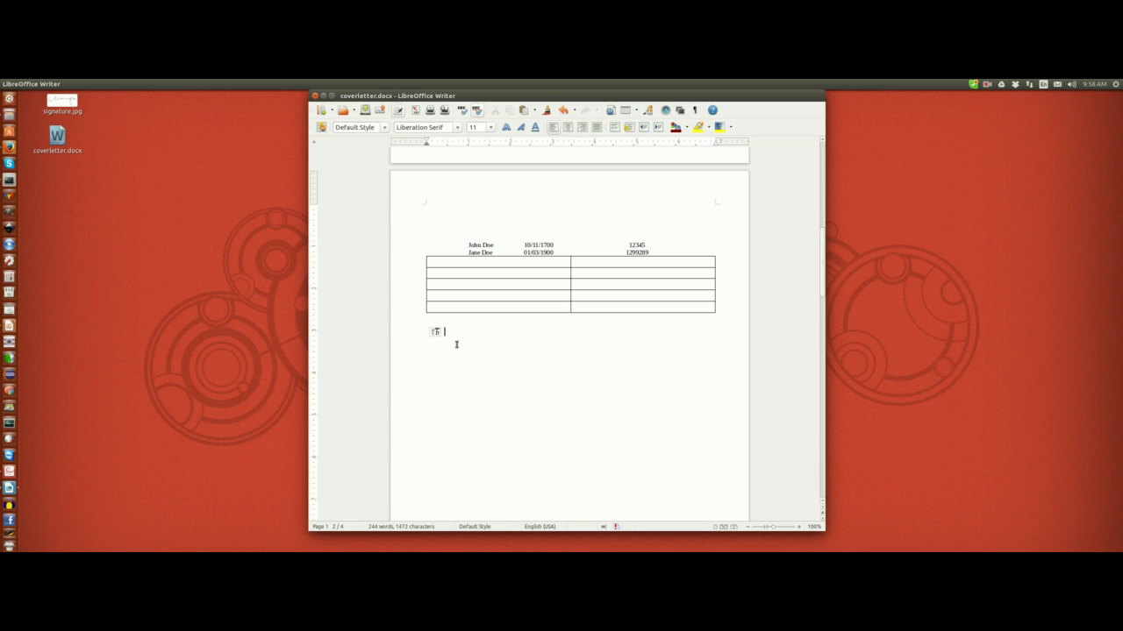
# Export the document to the Desktop folder as a PDF named coverletter
pyautogui.moveTo(59, 85)
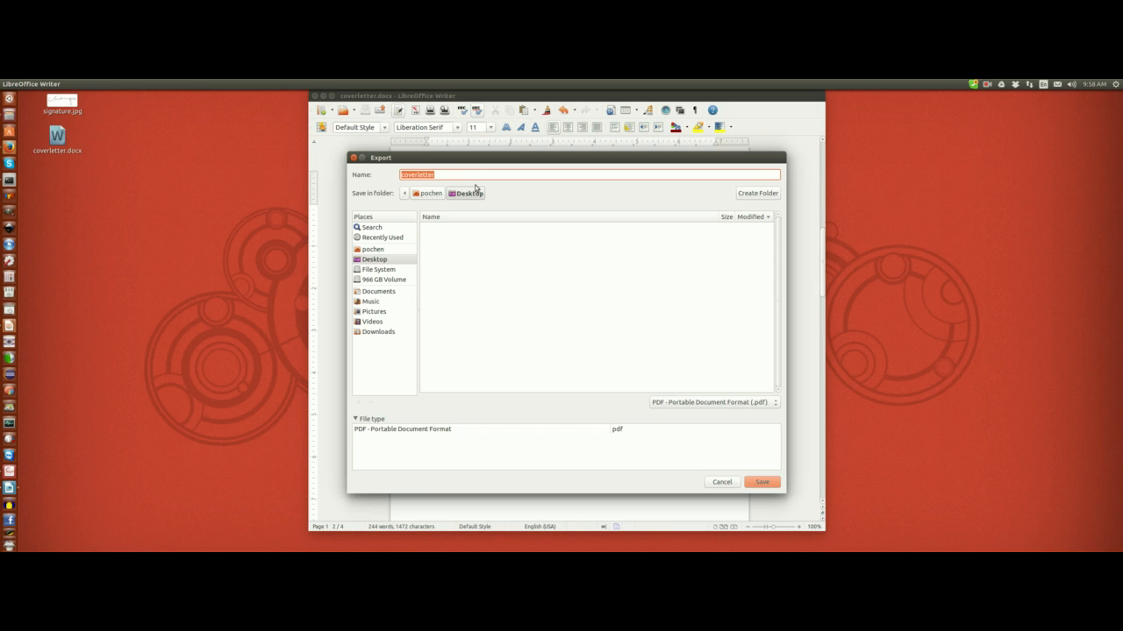
pyautogui.click(751, 484)
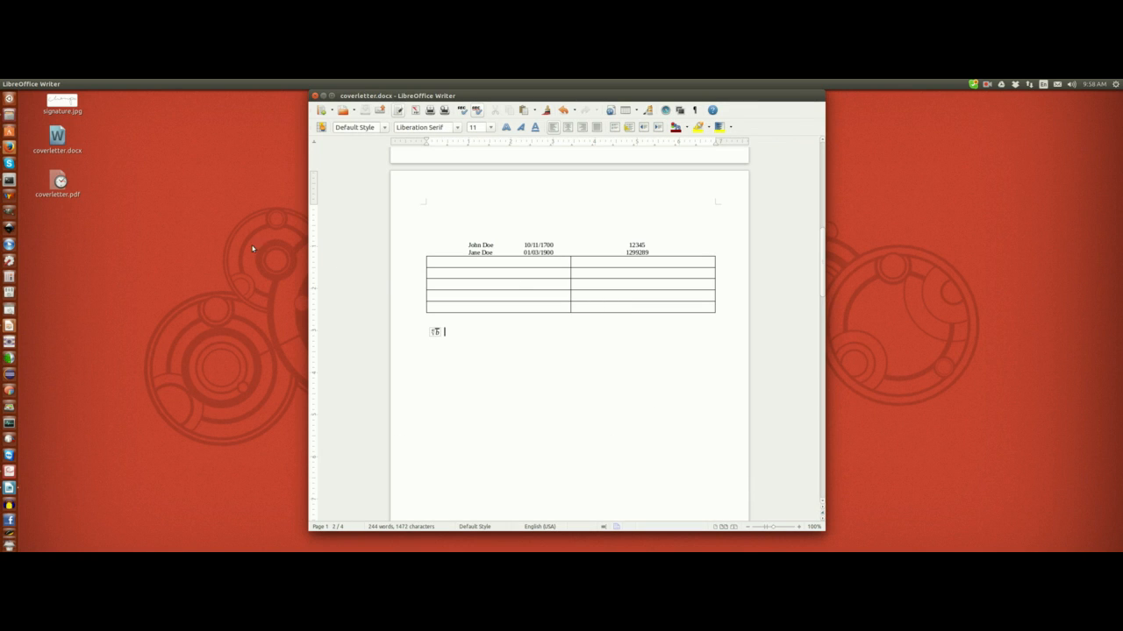
# Open coverletter.pdf from the desktop in Document Viewer and review the layout of its first page
pyautogui.click(59, 191)
pyautogui.doubleClick(59, 191)
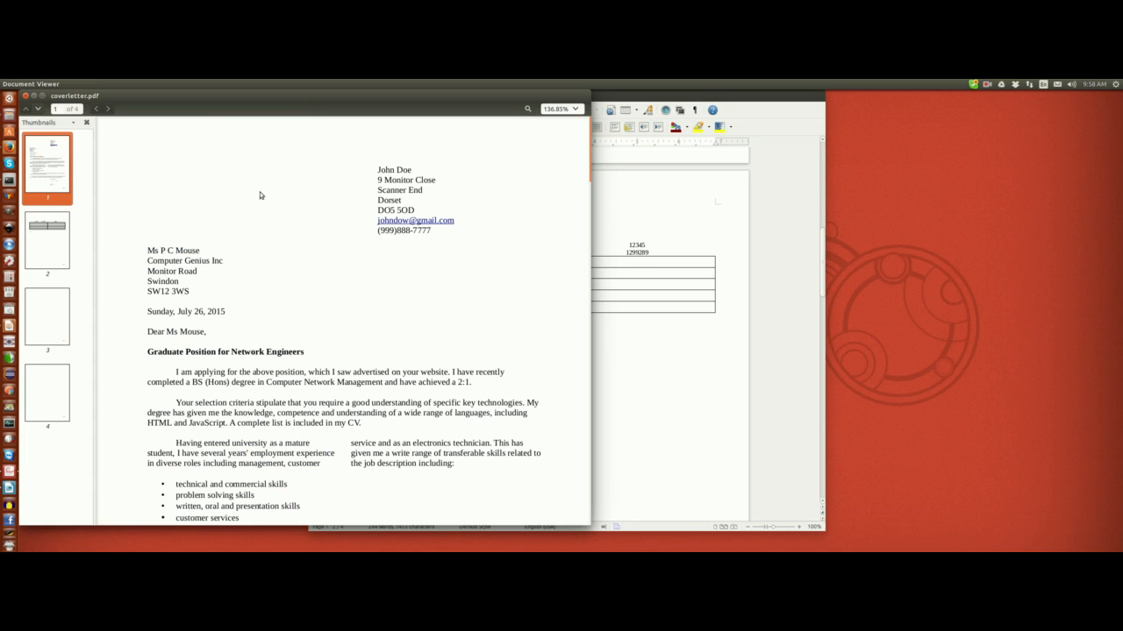
pyautogui.moveTo(306, 100); pyautogui.dragTo(473, 106)
pyautogui.scroll(-8, 538, 359)
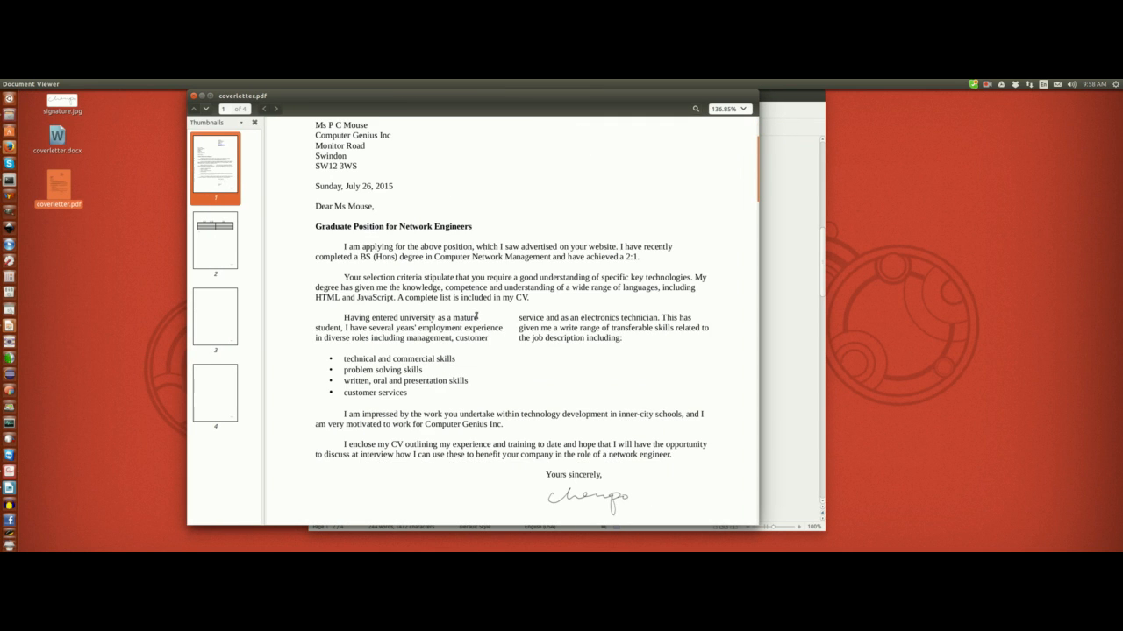
pyautogui.scroll(-8, 543, 347)
pyautogui.scroll(7, 481, 310)
pyautogui.scroll(5, 410, 230)
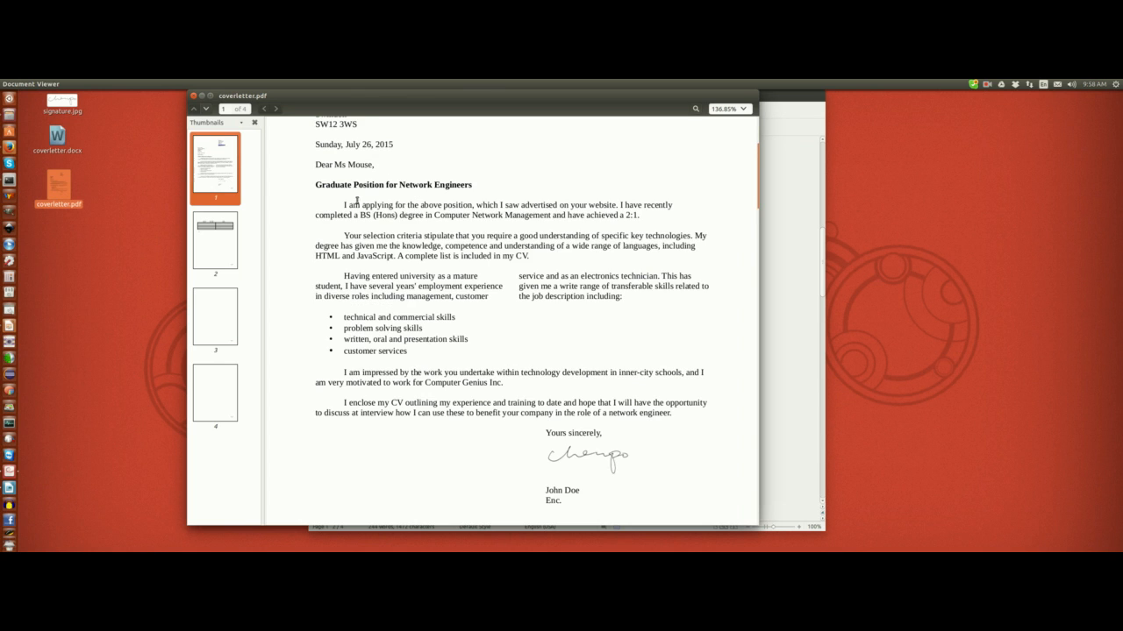
pyautogui.scroll(4, 340, 245)
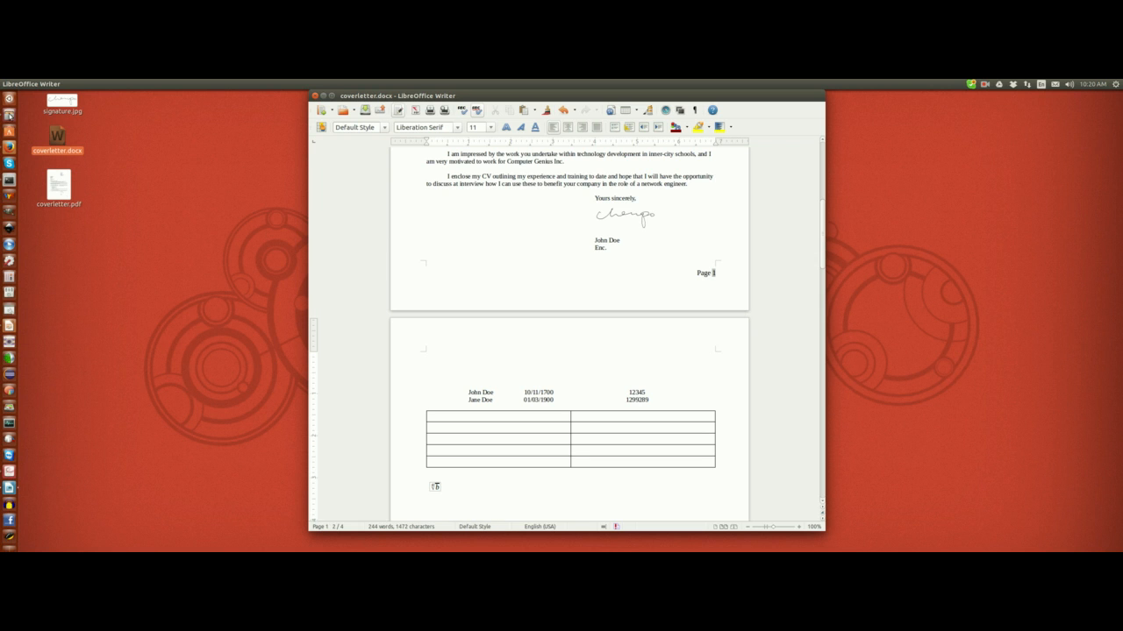
# Search the computer's applications for docu to find Document Viewer, and close the search
pyautogui.click(9, 98)
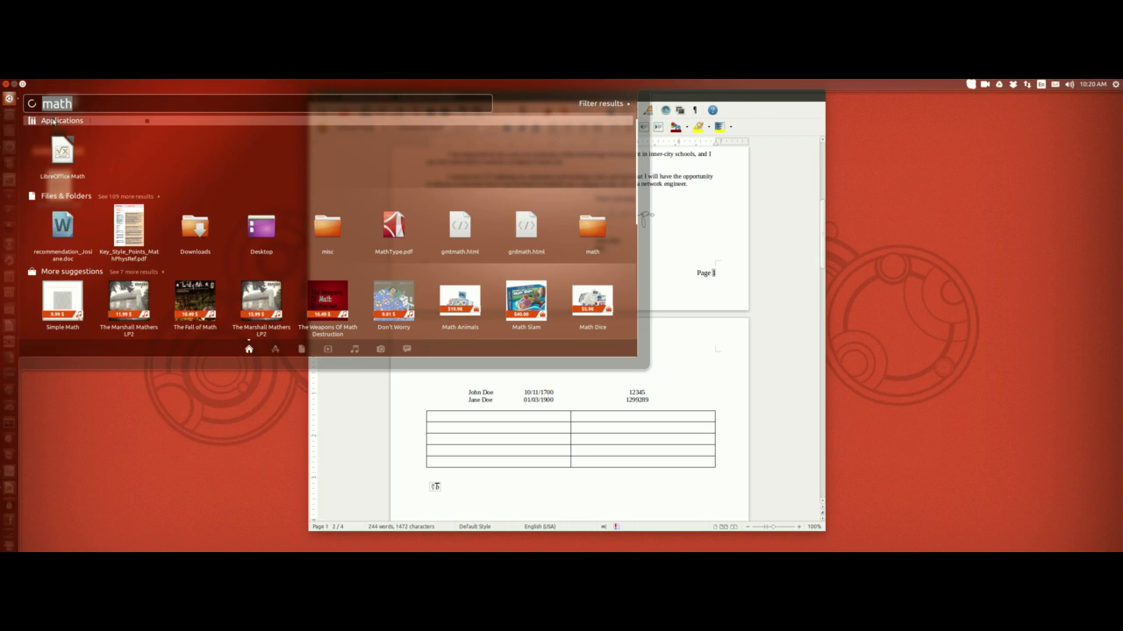
pyautogui.write('docu')
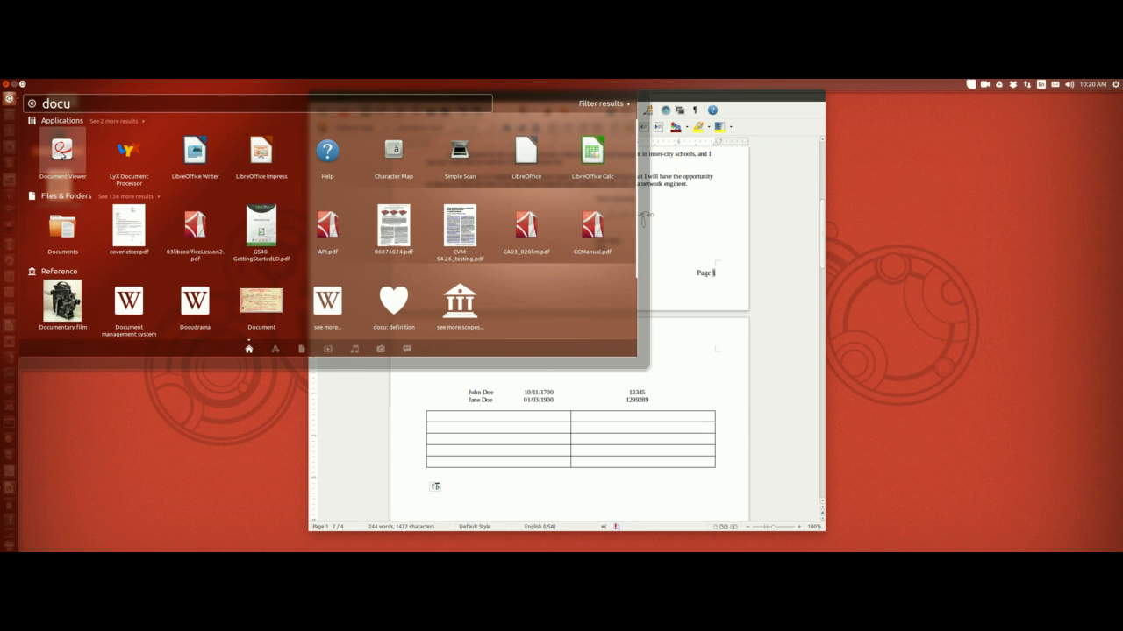
pyautogui.click(136, 395)
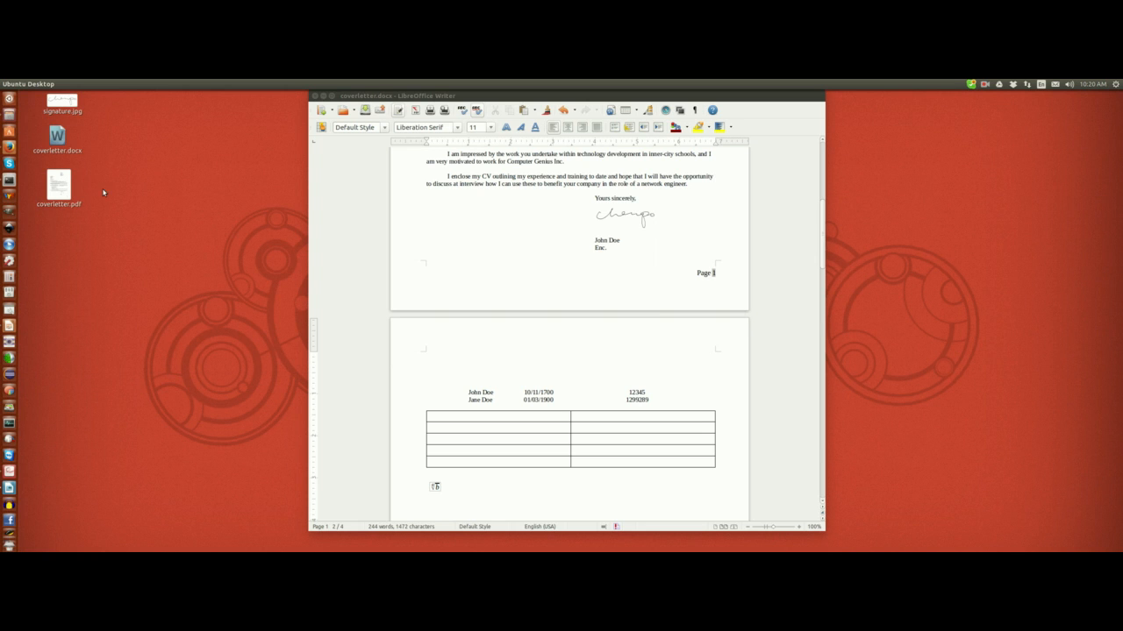
# Reopen coverletter.pdf from the desktop, read through its first page and close the viewer
pyautogui.click(63, 193)
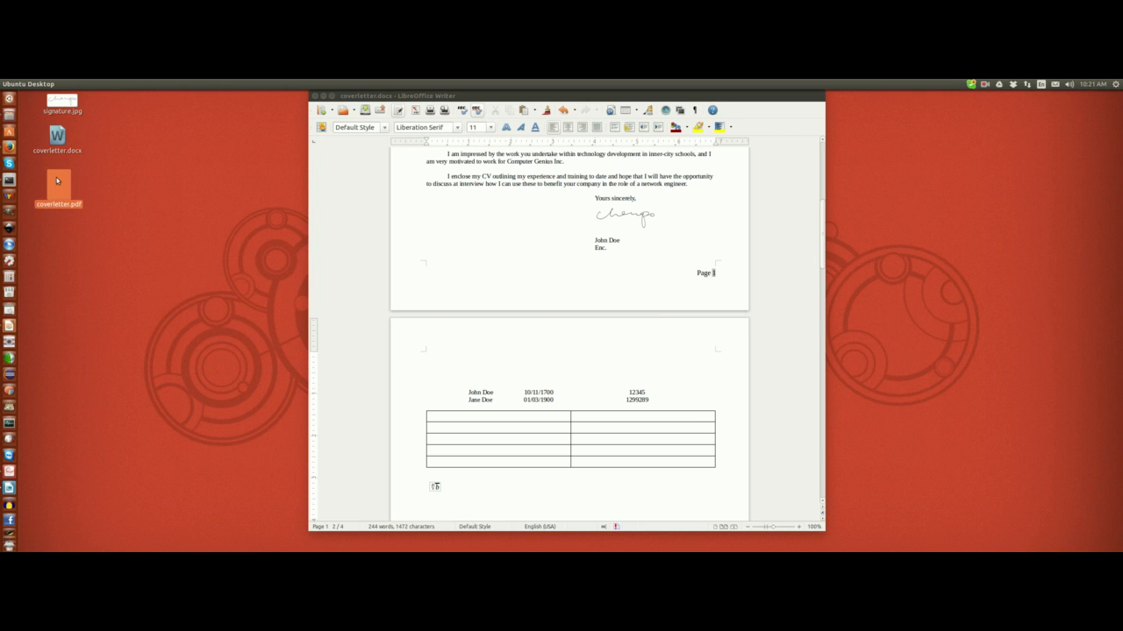
pyautogui.doubleClick(63, 192)
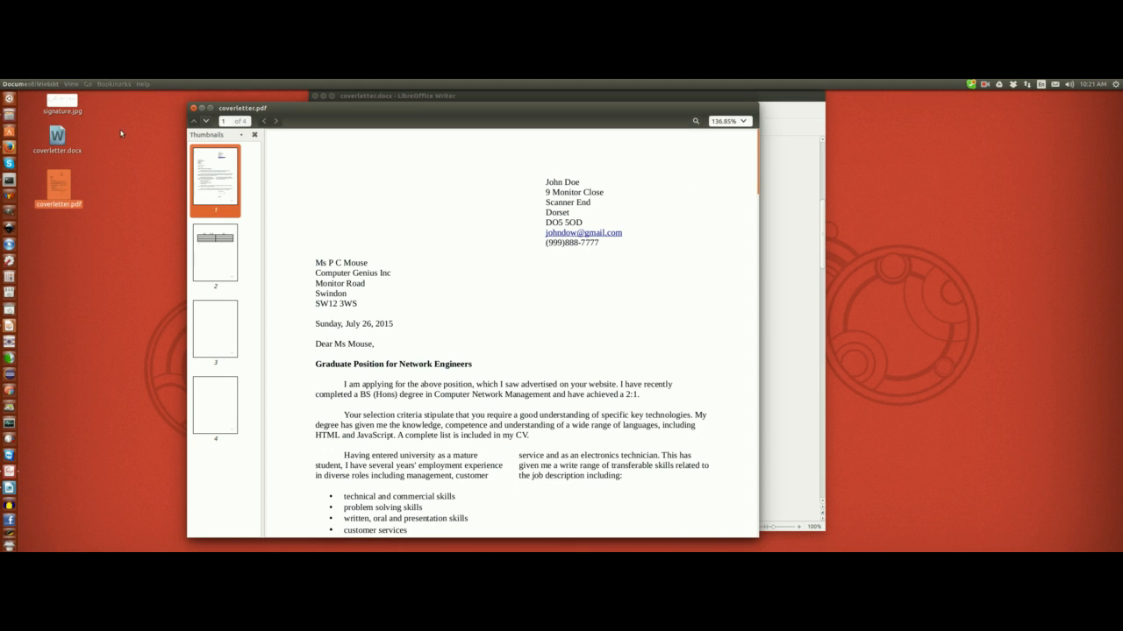
pyautogui.scroll(-10, 352, 333)
pyautogui.scroll(5, 350, 330)
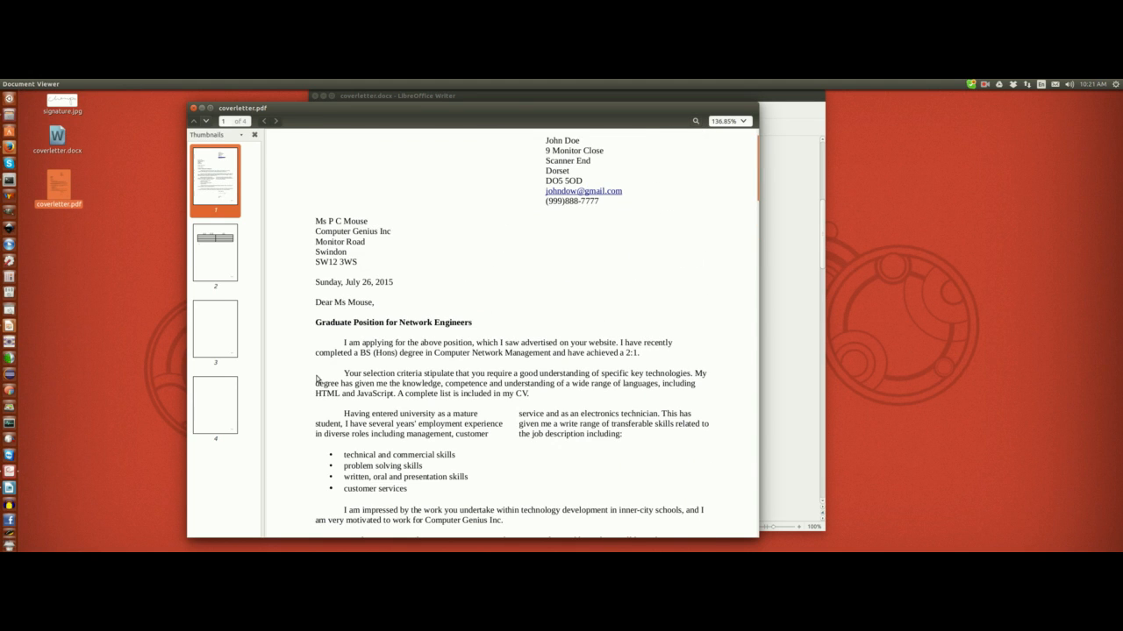
pyautogui.scroll(-4, 319, 375)
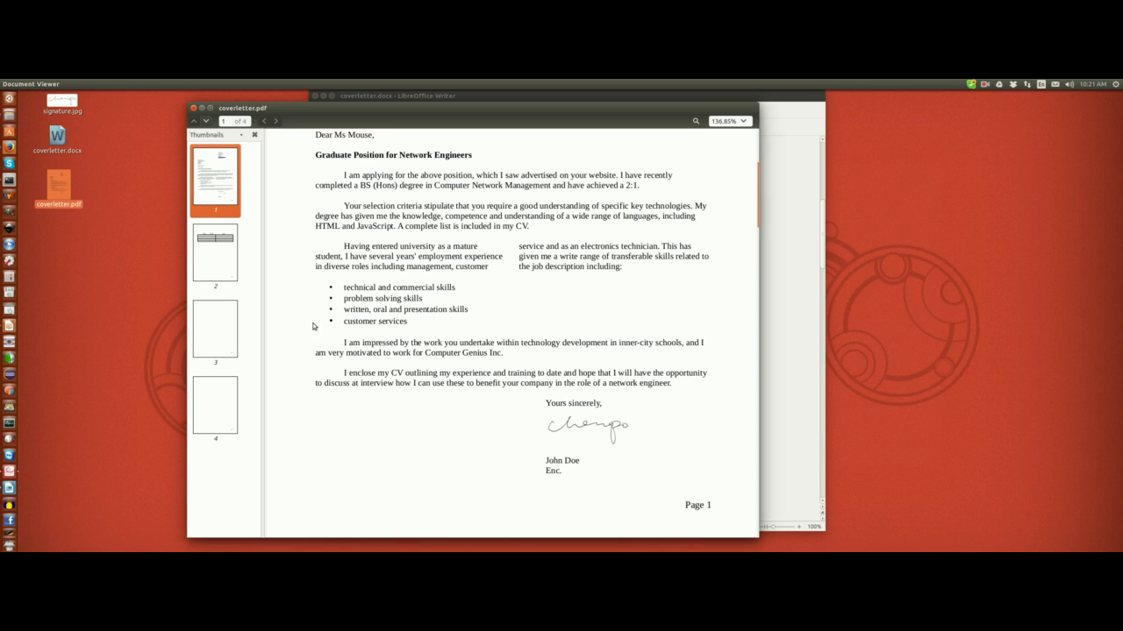
pyautogui.click(194, 109)
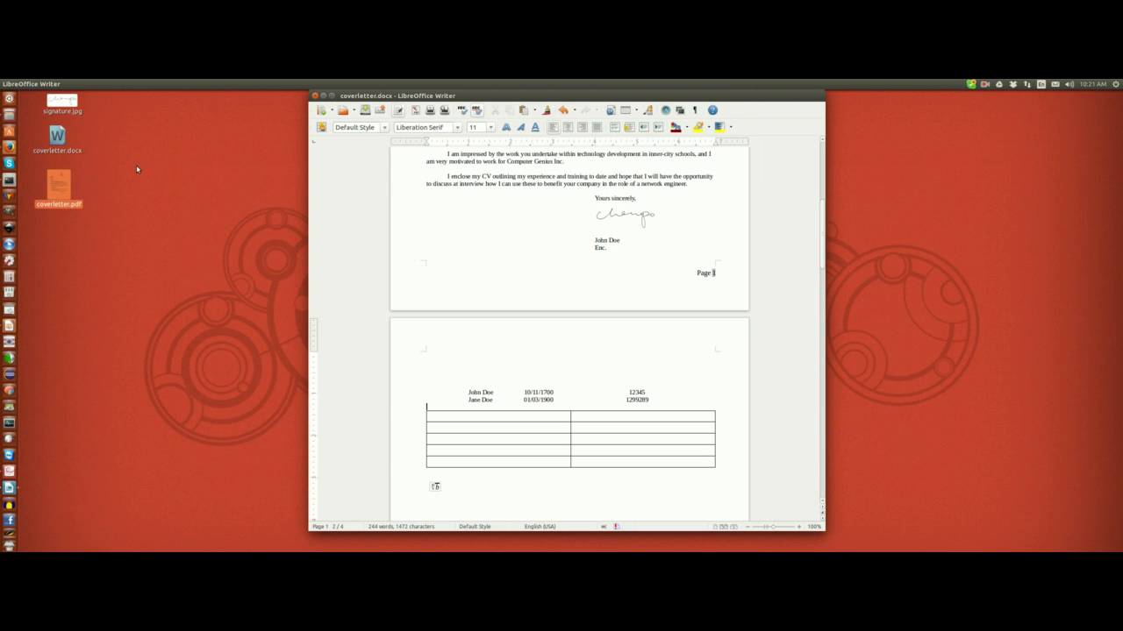
# Search the computer's applications for acro, and leave the search
pyautogui.press('super')
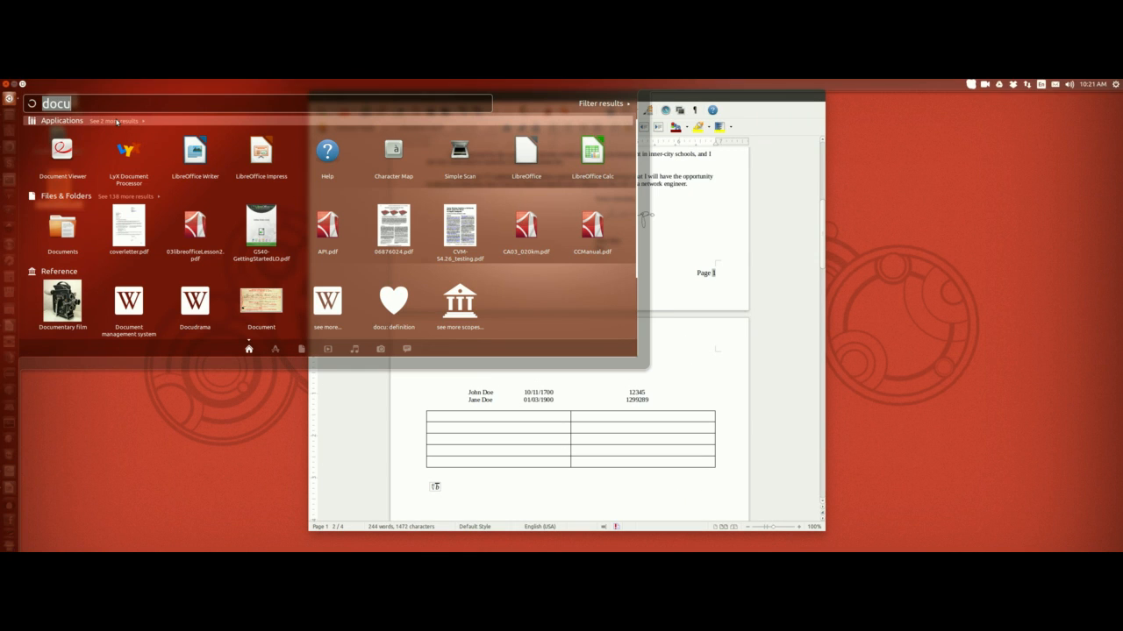
pyautogui.write('acro')
pyautogui.press('Escape')
pyautogui.press('Escape')
pyautogui.press('super')
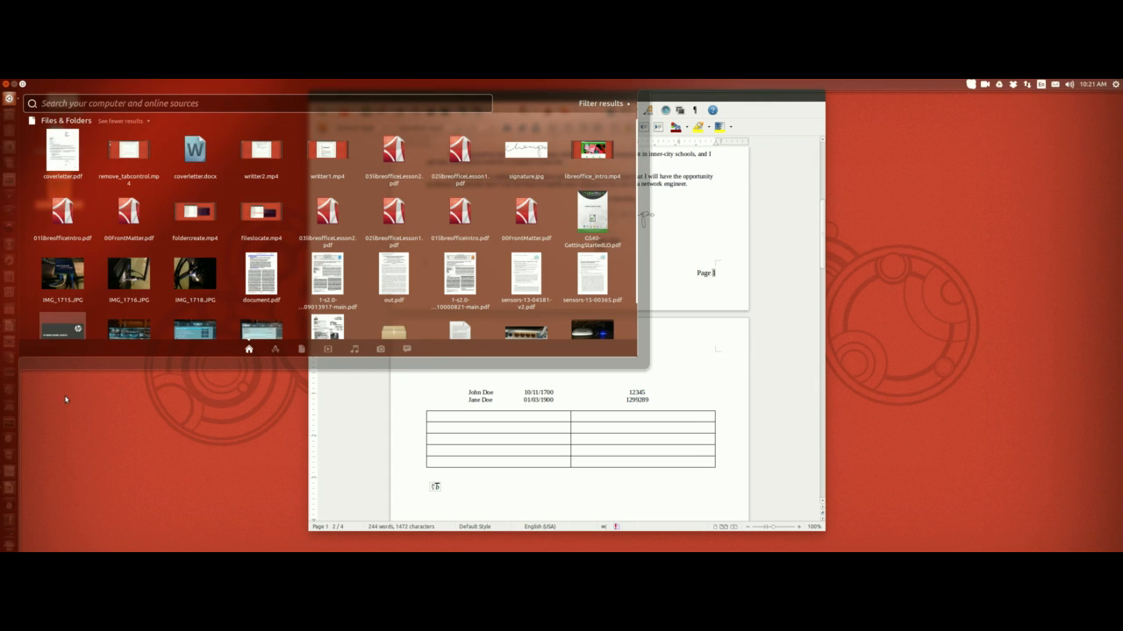
pyautogui.click(67, 423)
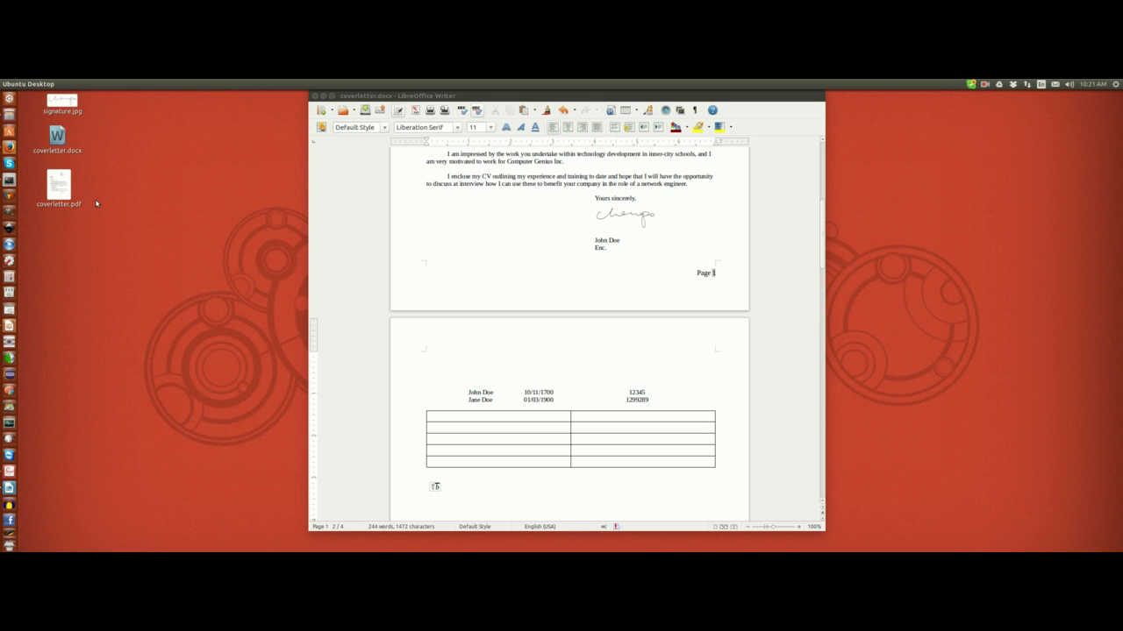
# Open a new Terminal window and place it beside the Writer document, below the desktop files
pyautogui.rightClick(11, 181)
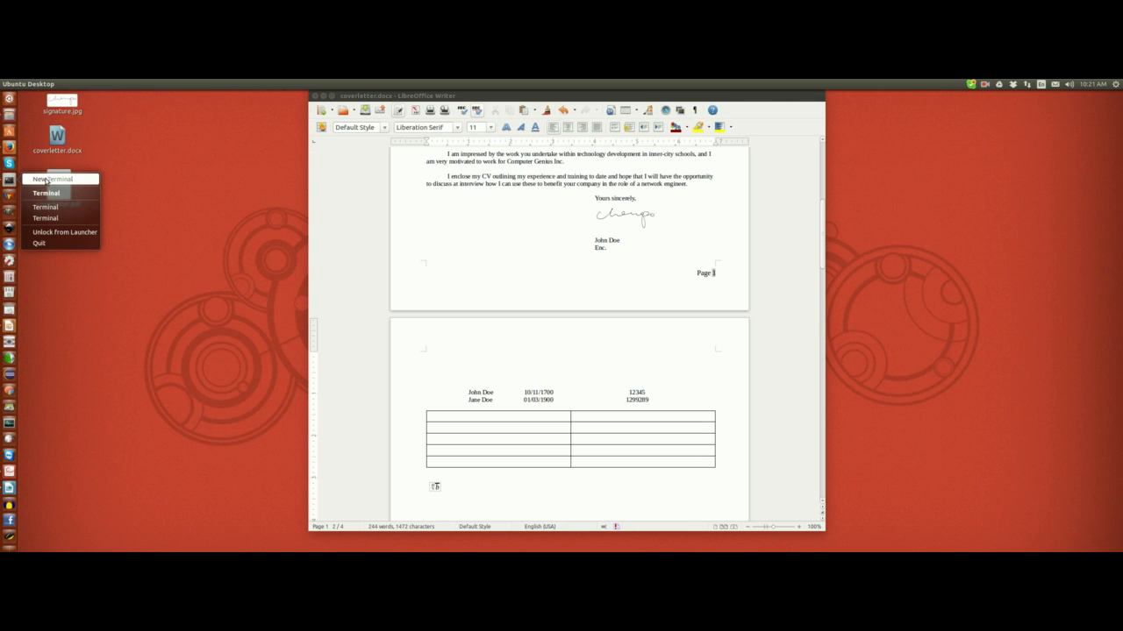
pyautogui.click(47, 181)
pyautogui.moveTo(871, 356); pyautogui.dragTo(491, 226)
pyautogui.moveTo(574, 225); pyautogui.dragTo(245, 274)
# Change to the Desktop directory in Terminal and list its files to find coverletter.pdf
pyautogui.write('cd De')
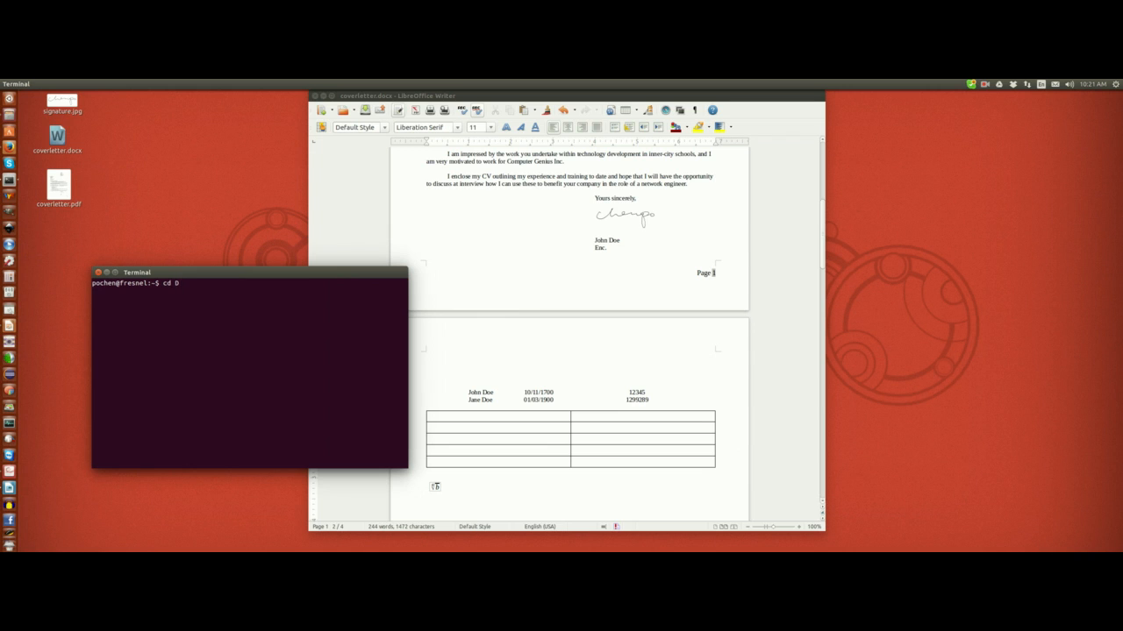
pyautogui.press('Tab')
pyautogui.press('Return')
pyautogui.write('ls')
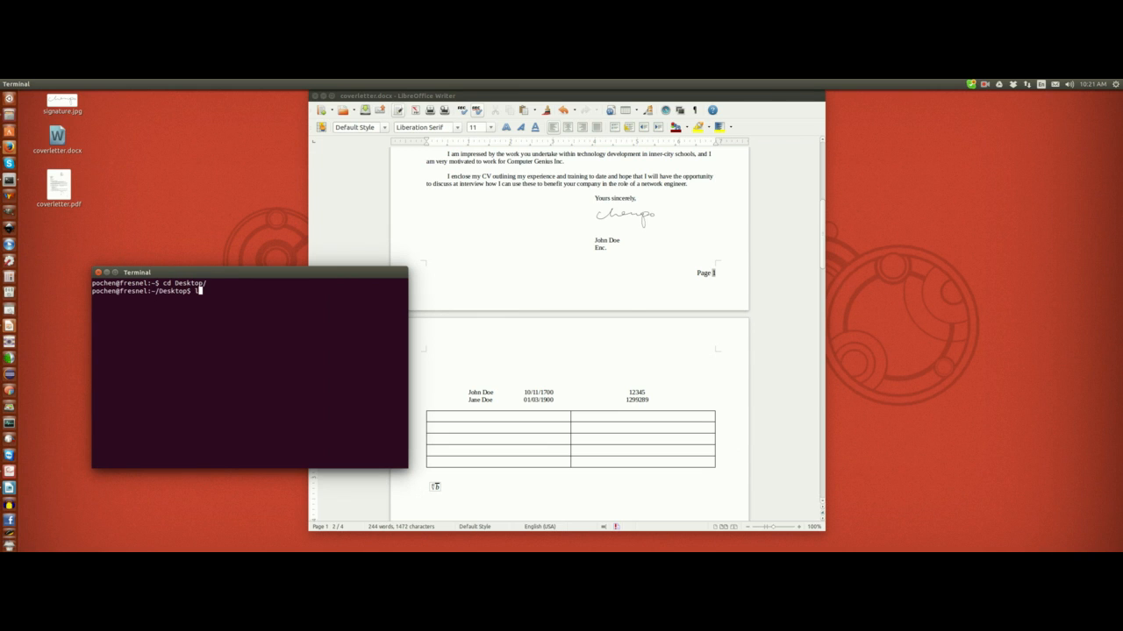
pyautogui.press('Return')
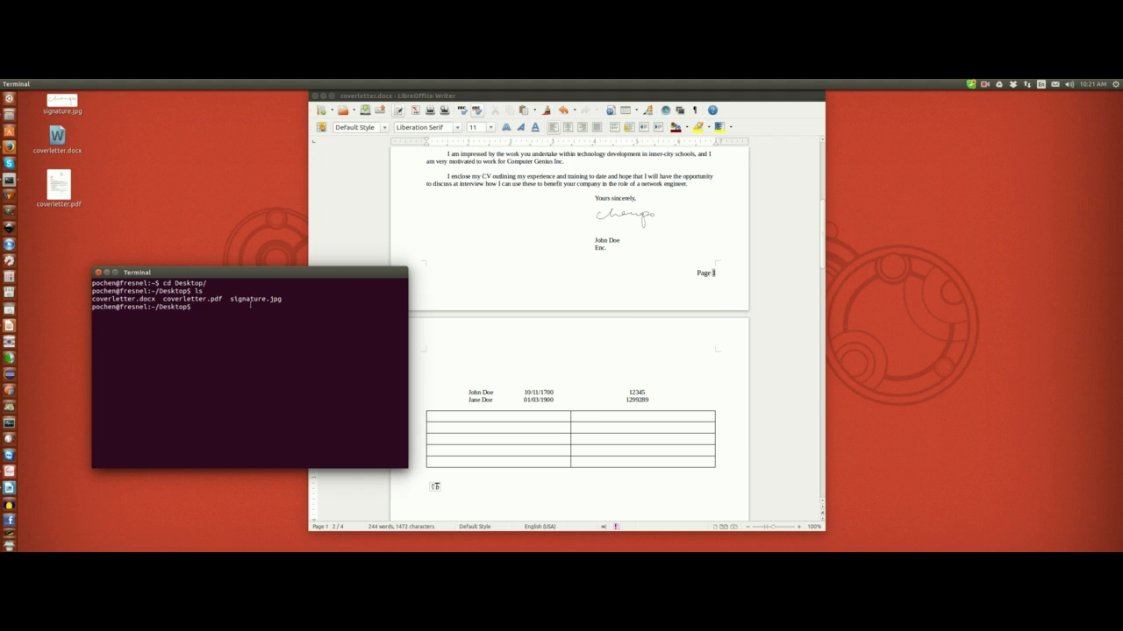
pyautogui.doubleClick(208, 298)
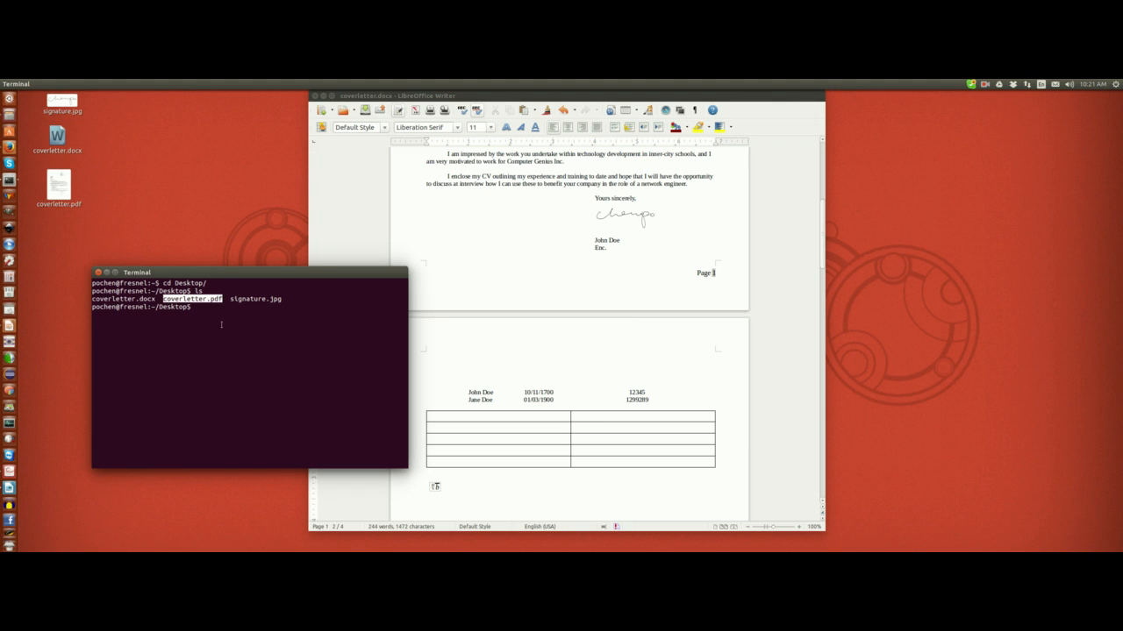
pyautogui.click(296, 342)
# Run evince coverletter.pdf from the Terminal to open the PDF in Document Viewer
pyautogui.write('evince ')
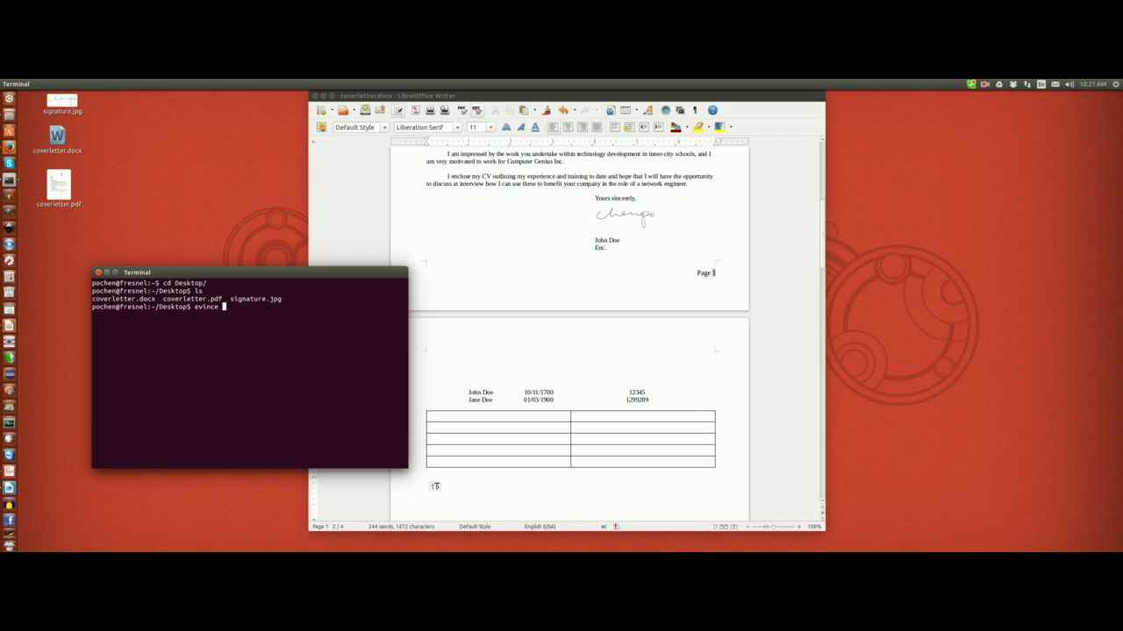
pyautogui.write('c')
pyautogui.press('Tab')
pyautogui.write('pdf')
pyautogui.press('Return')
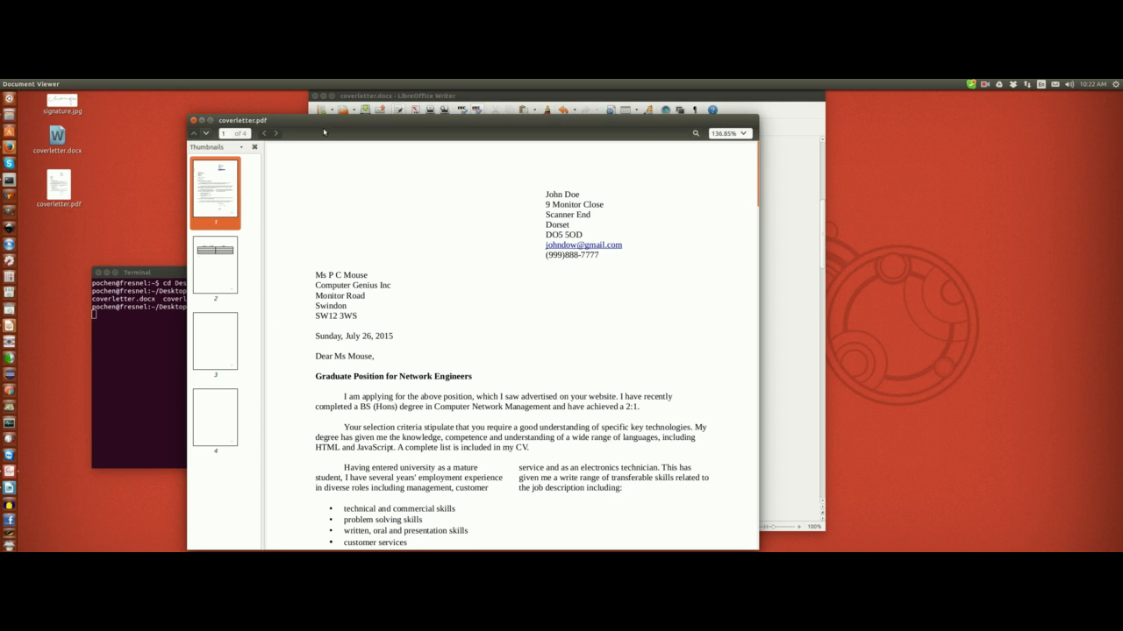
# Read through coverletter.pdf in Document Viewer from the first page to the table on page 2, checking the evince command in Terminal
pyautogui.moveTo(329, 130); pyautogui.dragTo(354, 105)
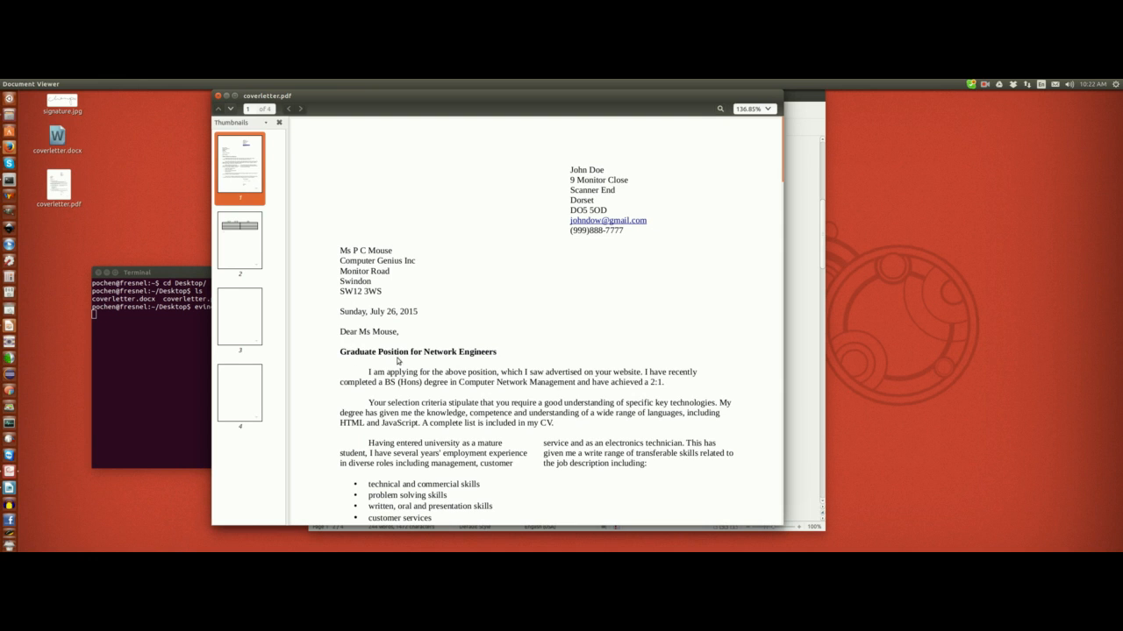
pyautogui.scroll(-5, 400, 361)
pyautogui.scroll(3, 431, 399)
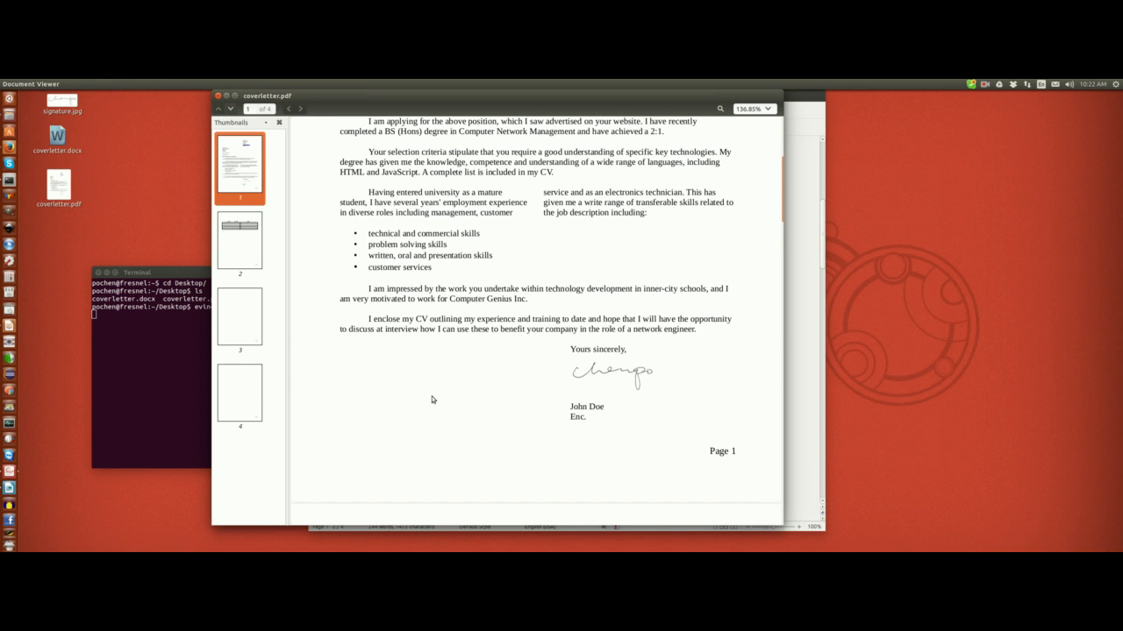
pyautogui.click(168, 309)
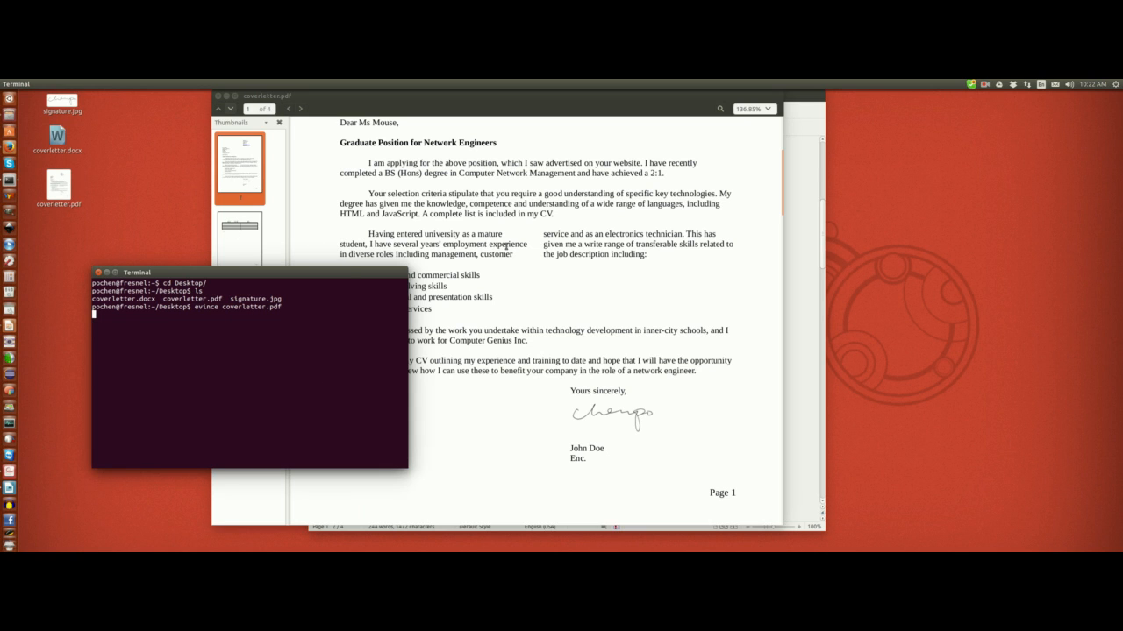
pyautogui.click(539, 349)
pyautogui.scroll(-3, 538, 349)
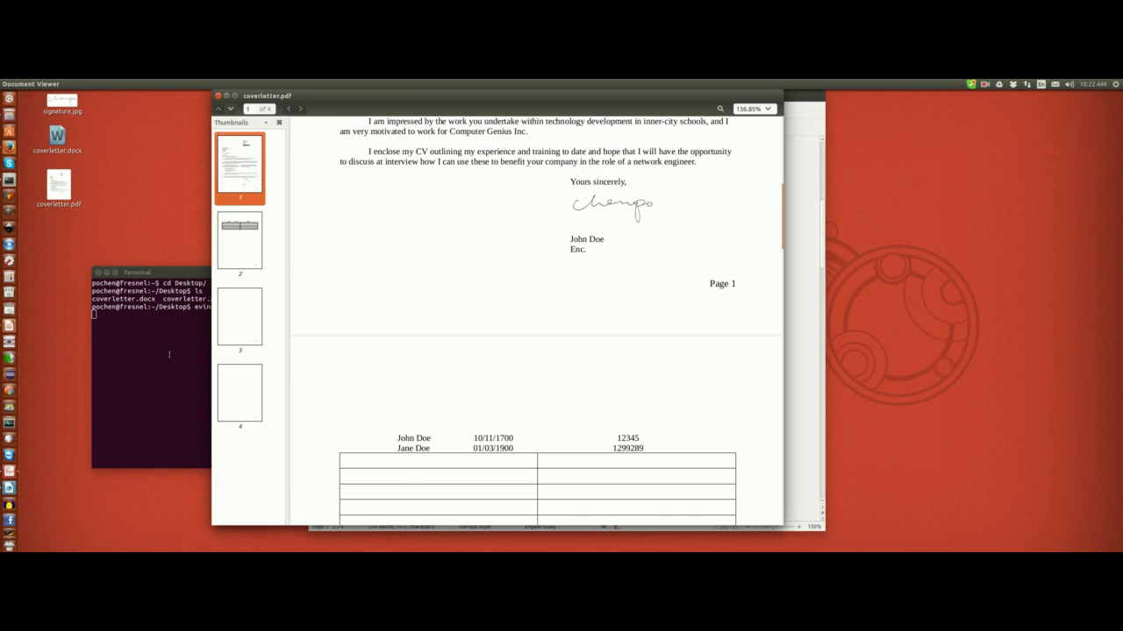
# Close the coverletter.pdf viewer and the Terminal window
pyautogui.click(170, 354)
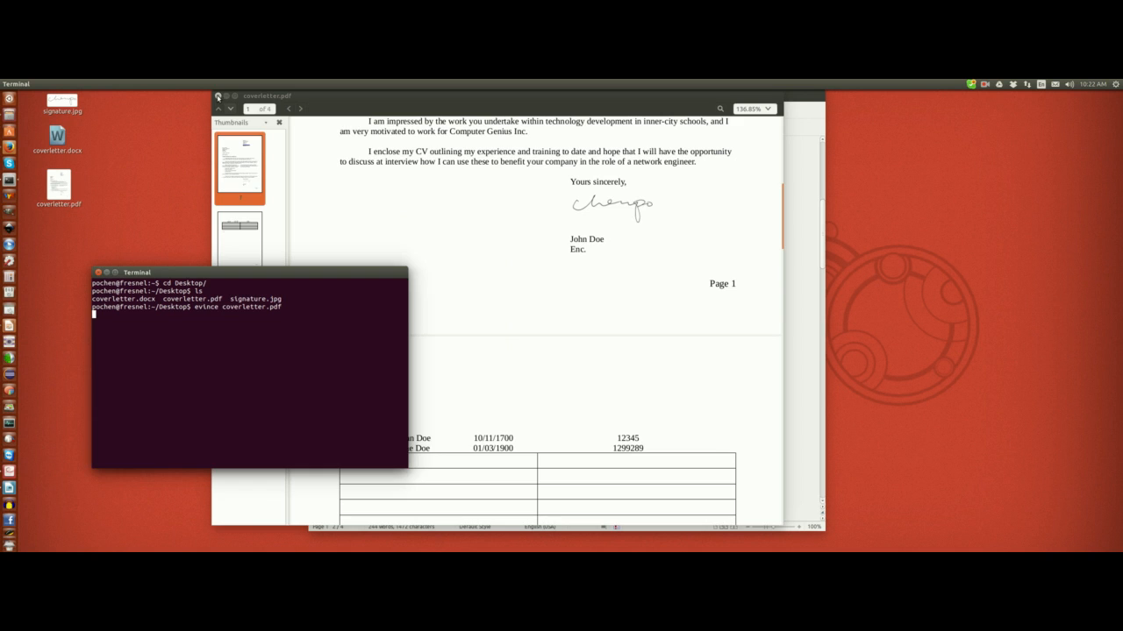
pyautogui.click(217, 96)
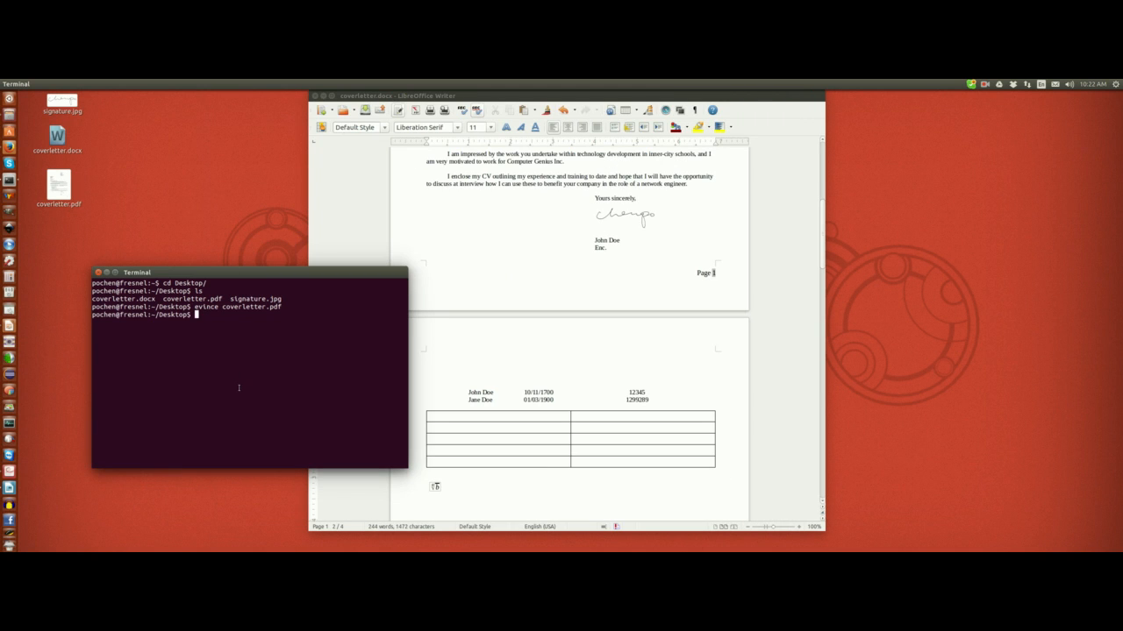
pyautogui.click(98, 272)
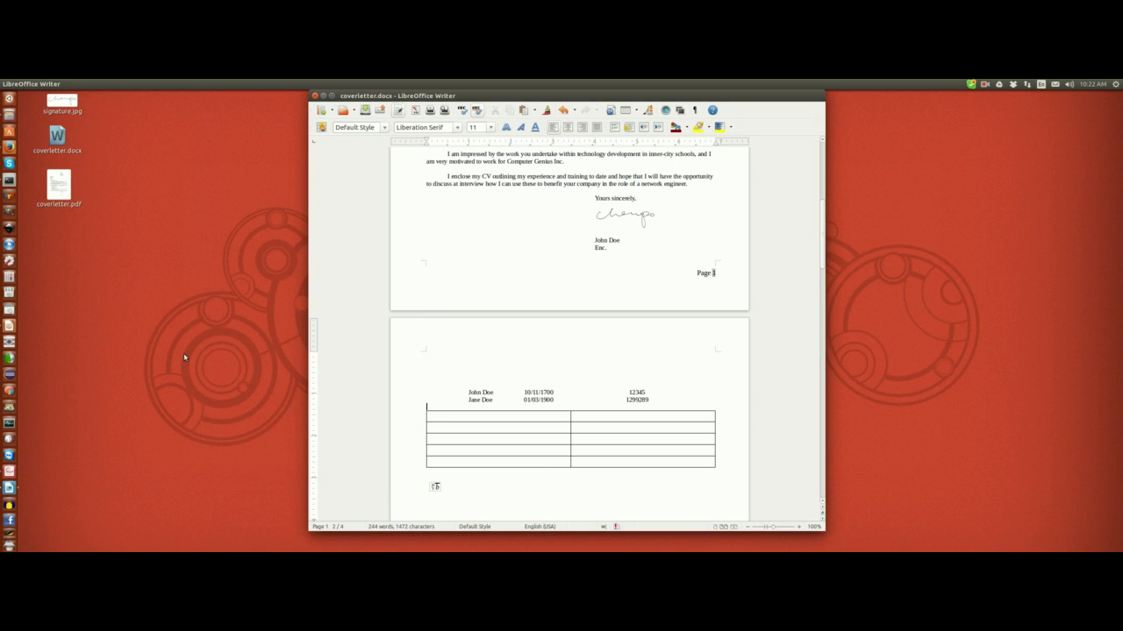
# In Writer, set the line spacing of the two body paragraphs below the Graduate Position heading to Double
pyautogui.click(468, 298)
pyautogui.scroll(5, 429, 363)
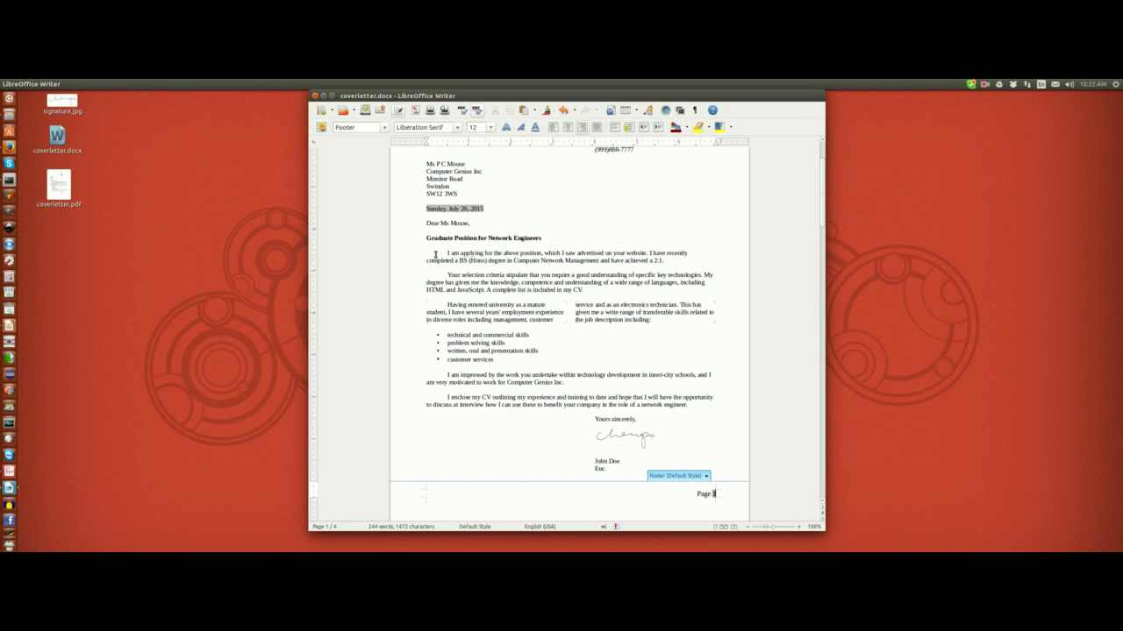
pyautogui.scroll(1, 491, 250)
pyautogui.scroll(-2, 502, 258)
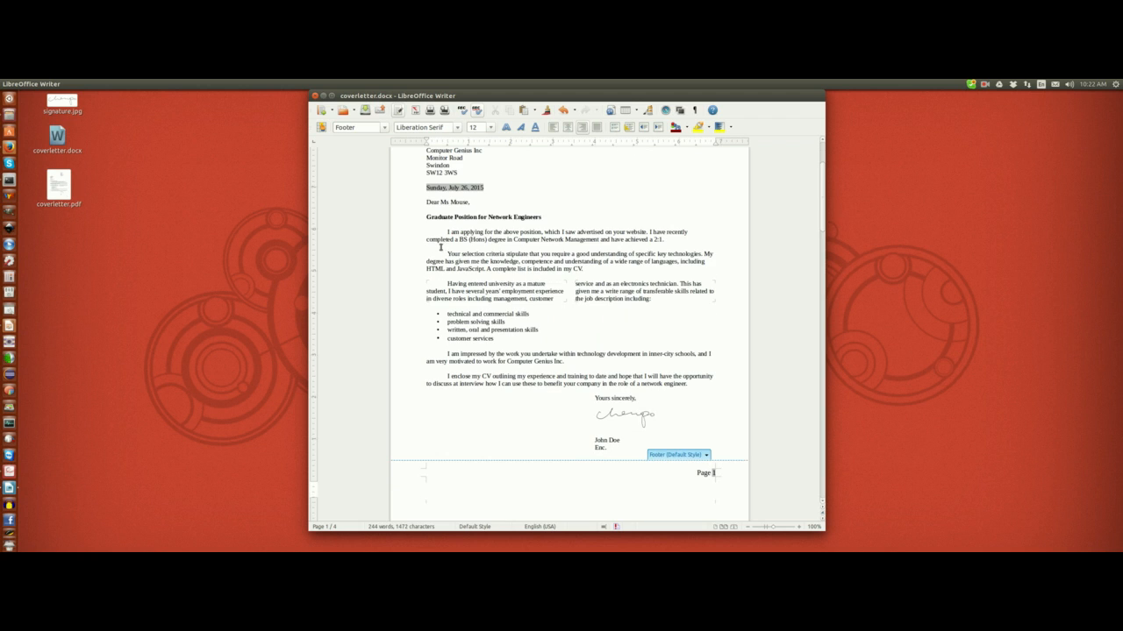
pyautogui.moveTo(166, 83)
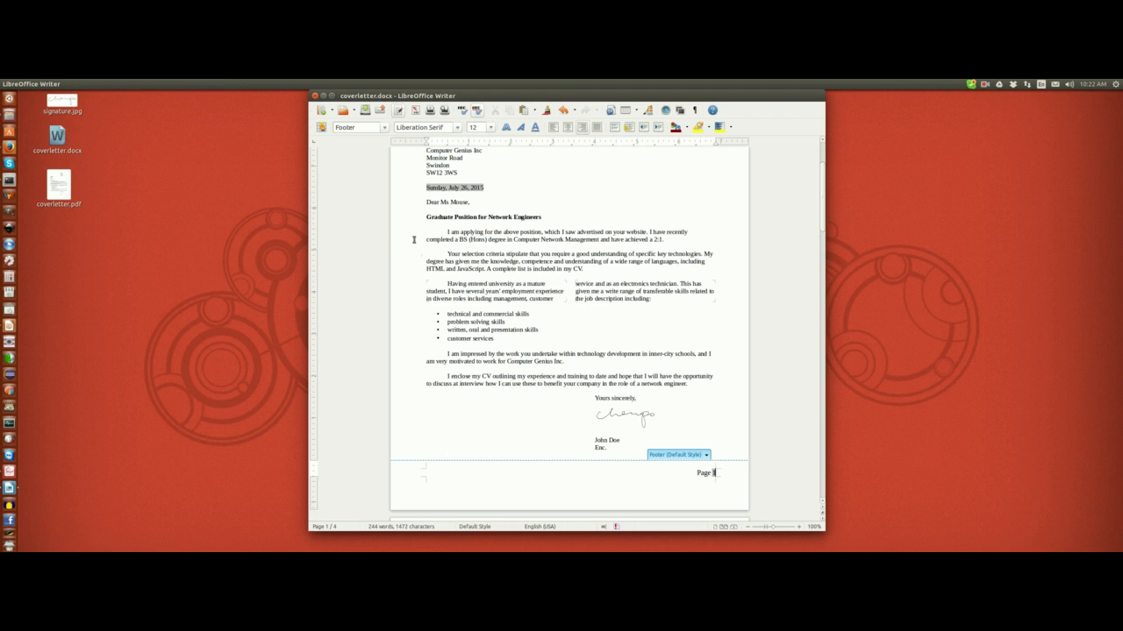
pyautogui.moveTo(421, 230); pyautogui.dragTo(682, 272)
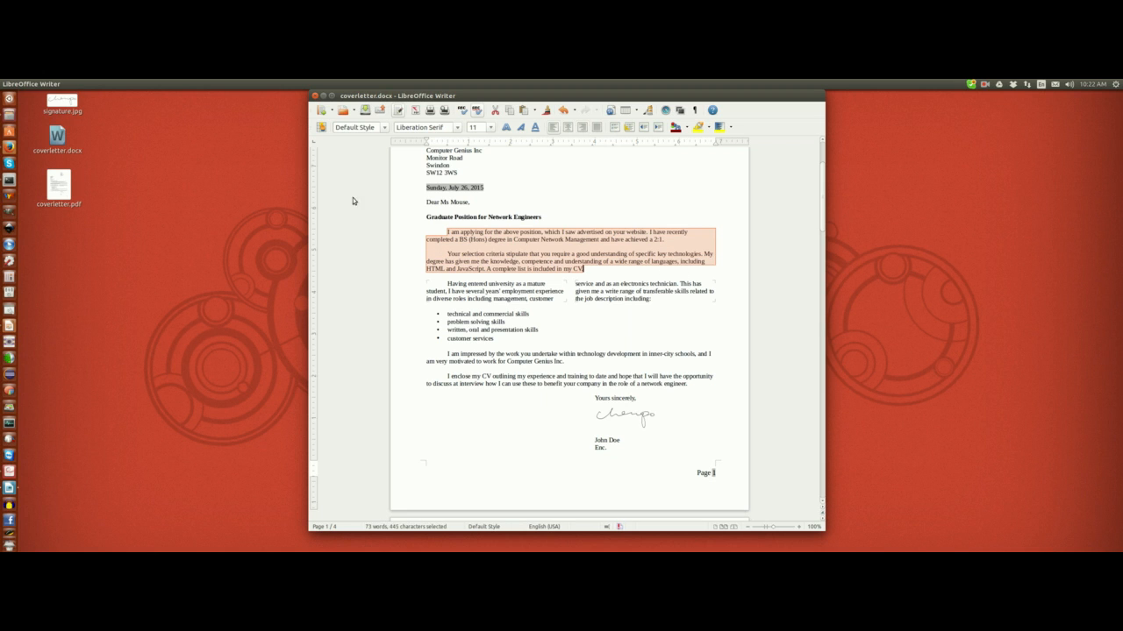
pyautogui.click(112, 84)
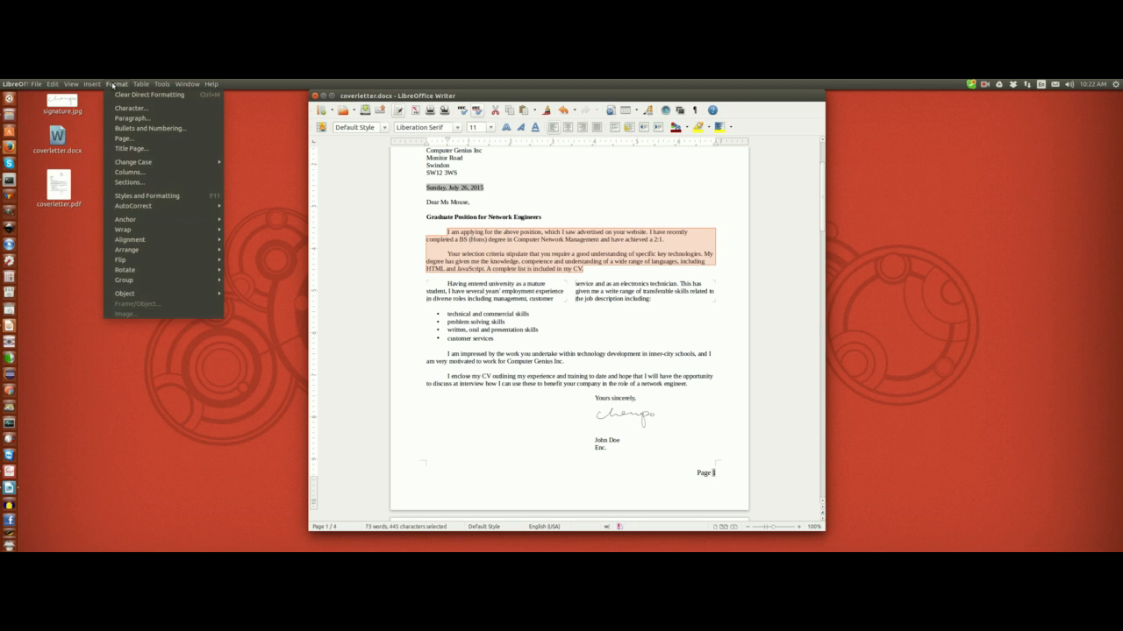
pyautogui.click(121, 118)
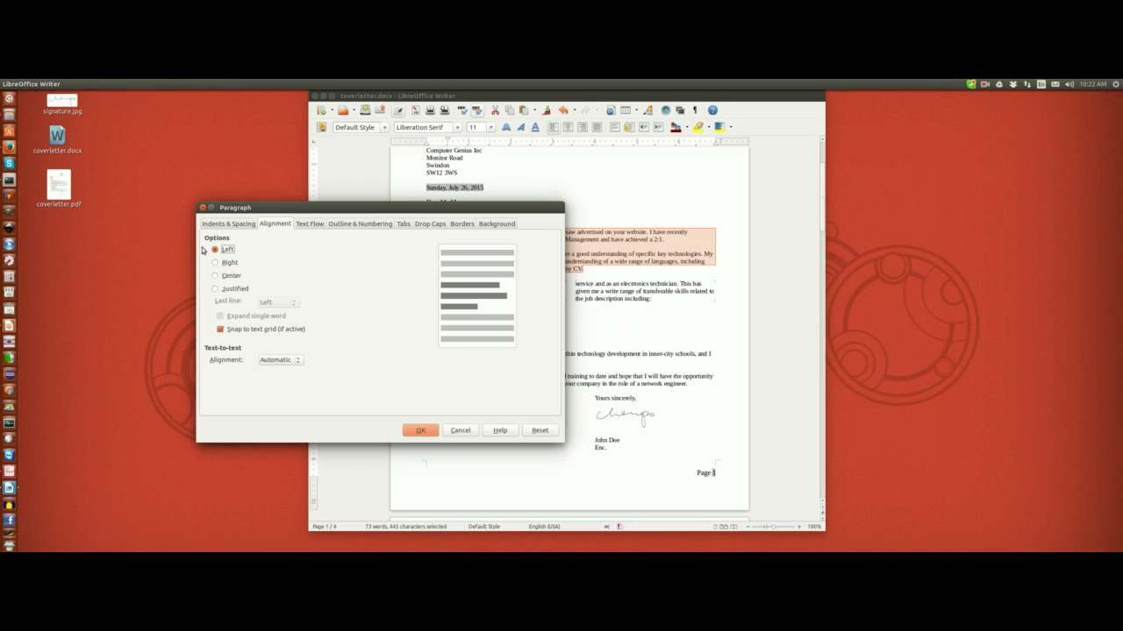
pyautogui.click(222, 226)
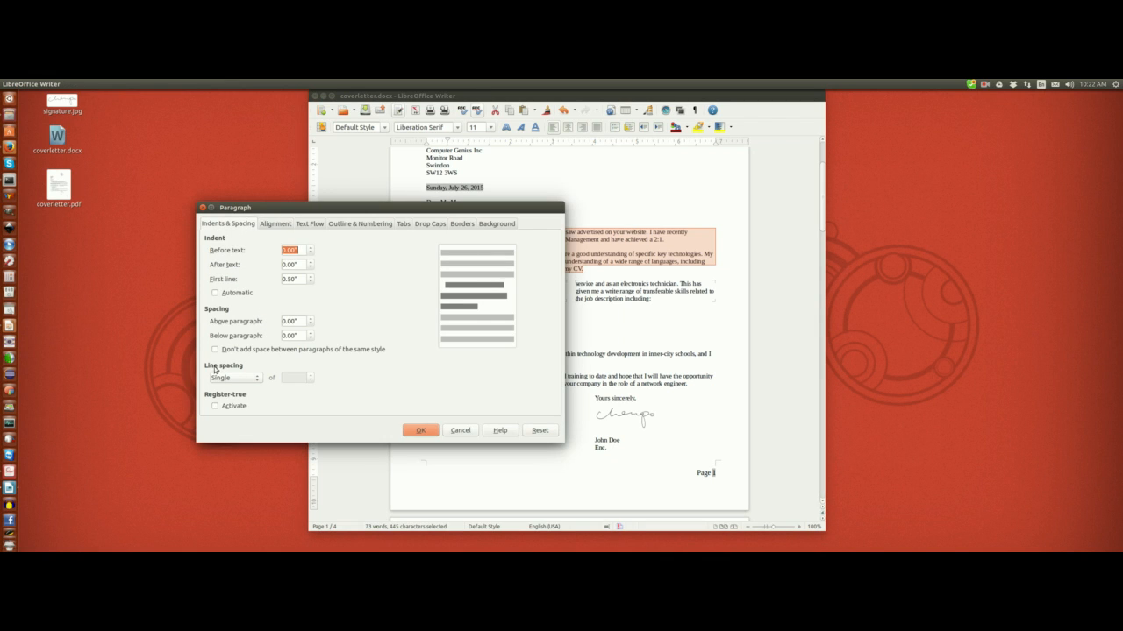
pyautogui.click(258, 378)
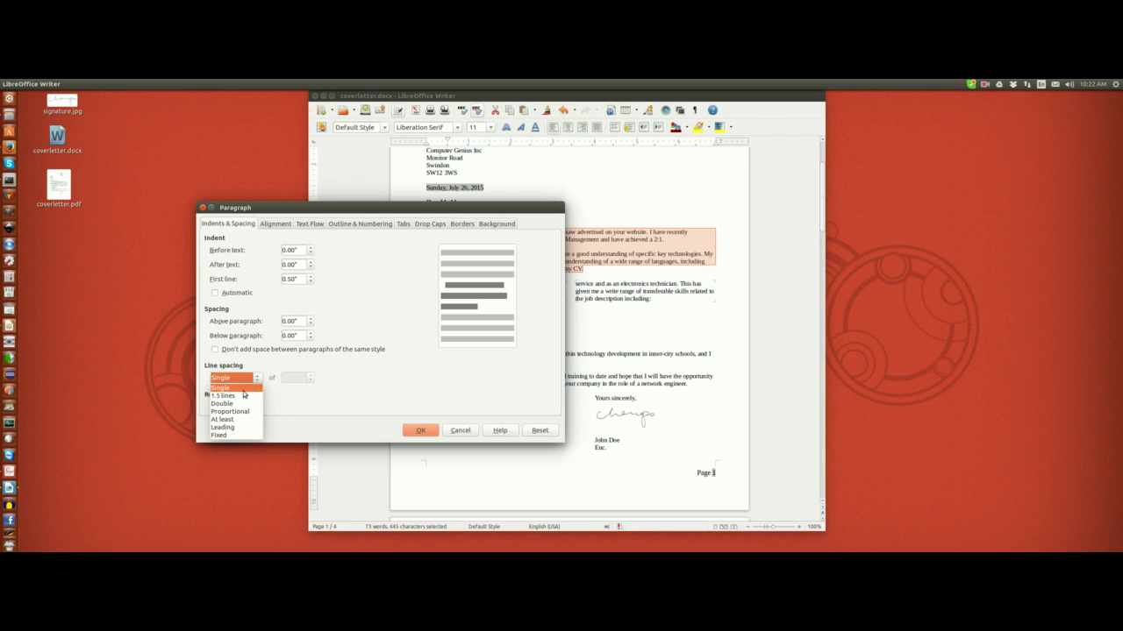
pyautogui.click(243, 403)
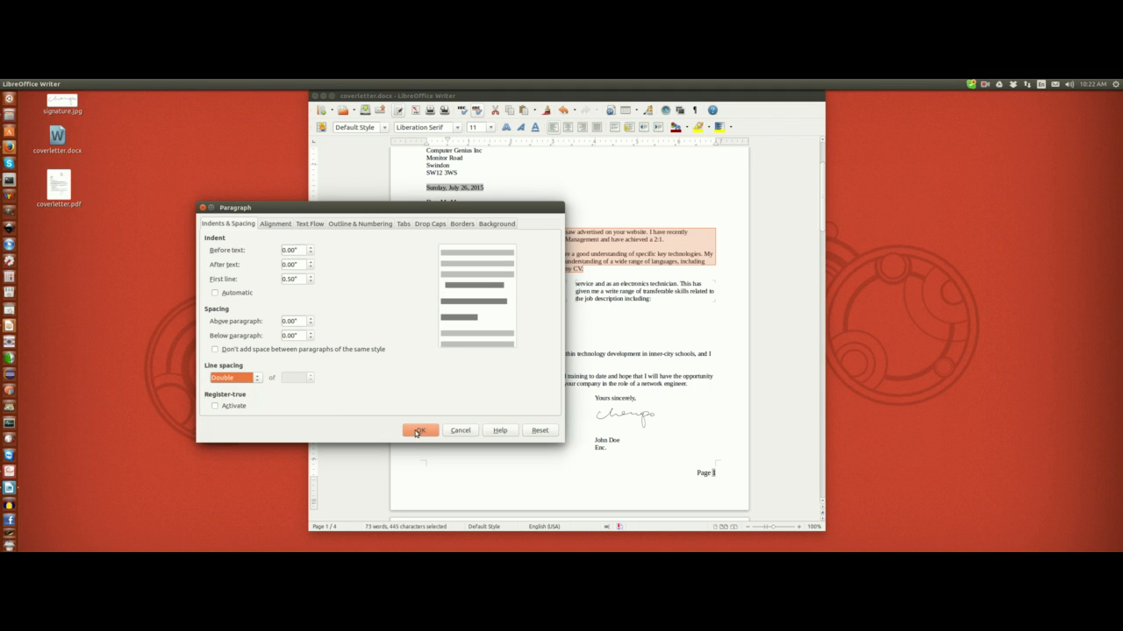
pyautogui.click(418, 429)
pyautogui.click(540, 321)
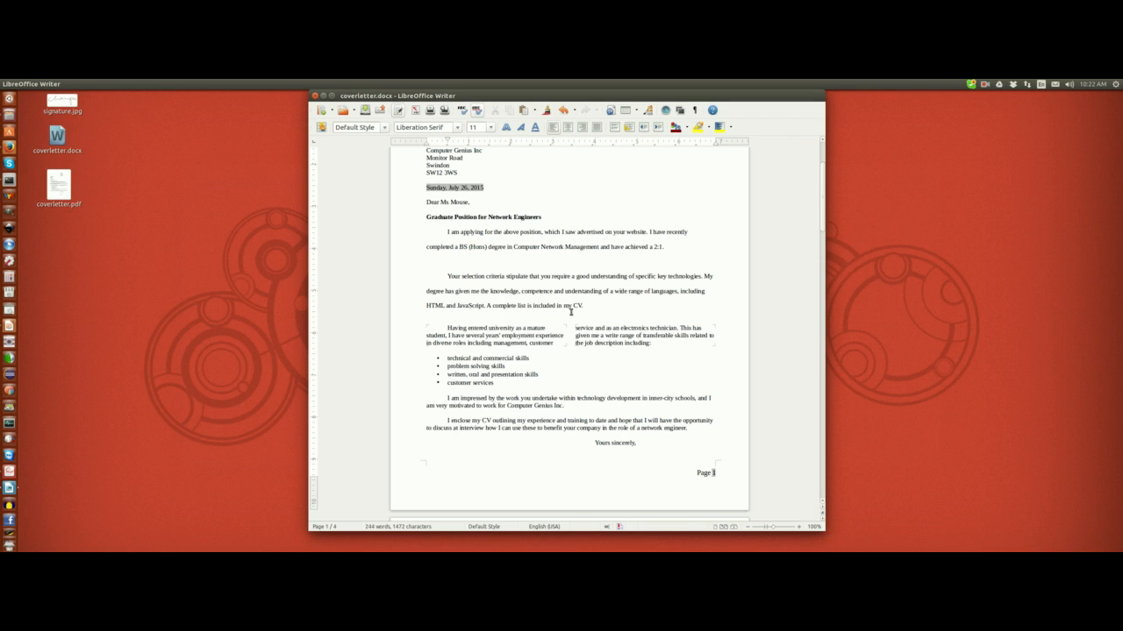
pyautogui.press('BackSpace')
pyautogui.click(984, 84)
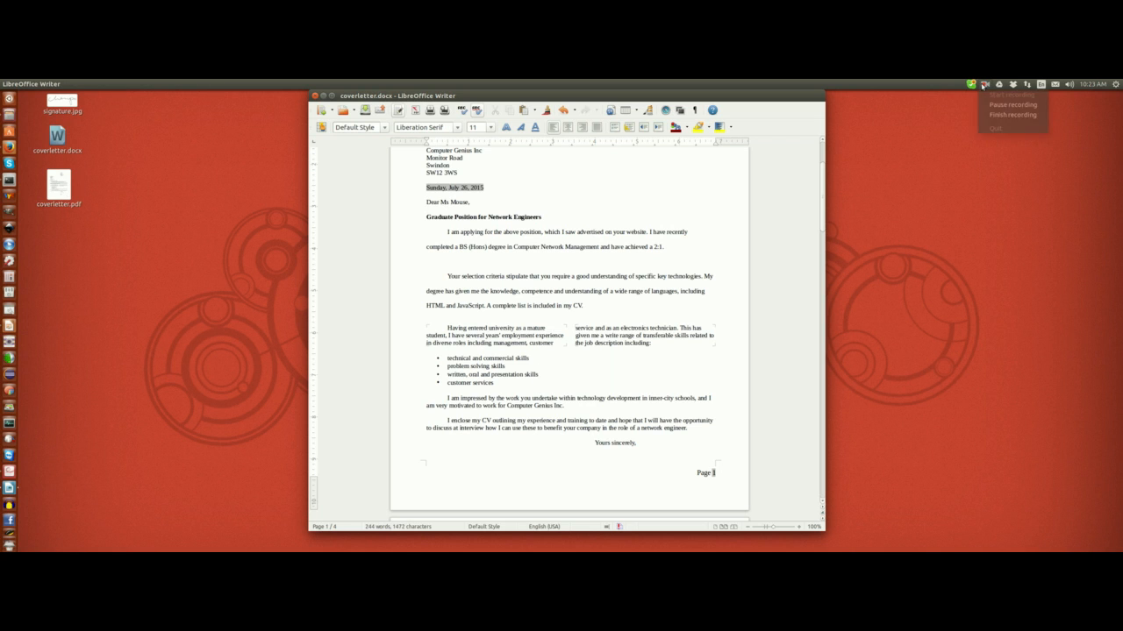